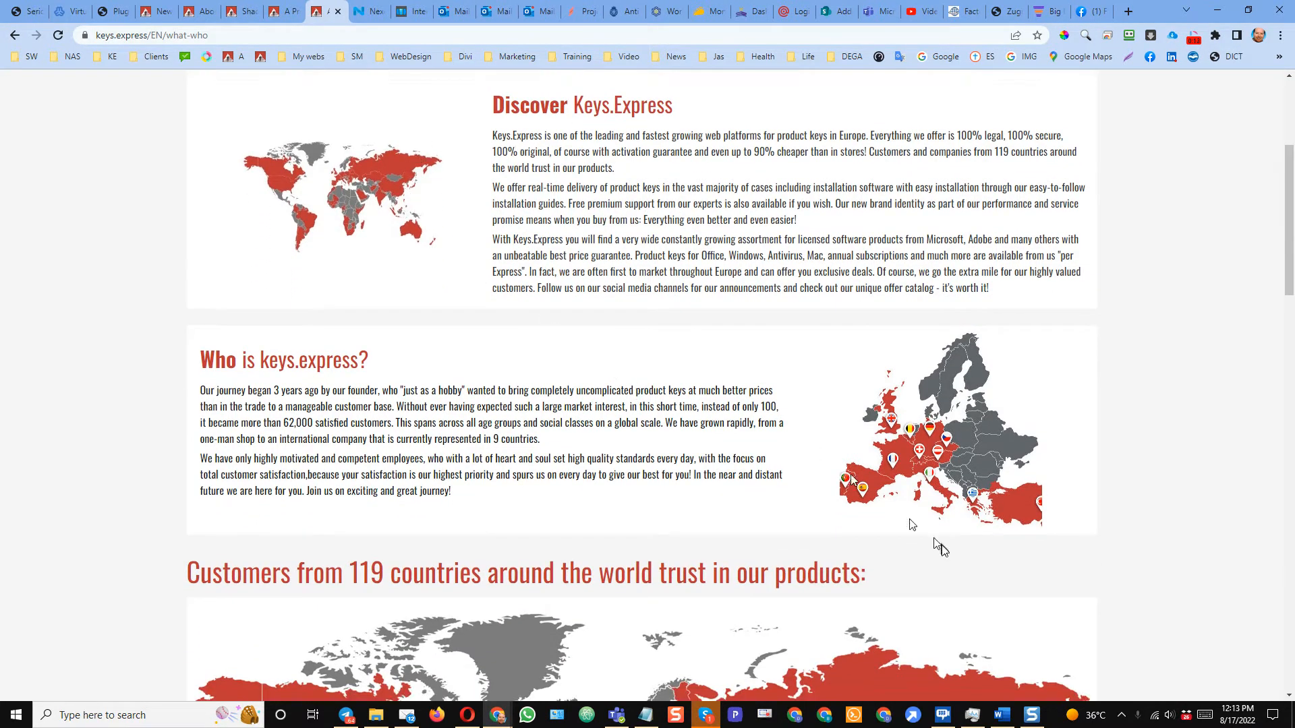
Review the English About Us page, including its maps of customer countries and local representatives
scroll(843, 485, up, 1)
scroll(752, 502, down, 2)
scroll(752, 502, down, 7)
scroll(747, 641, up, 1)
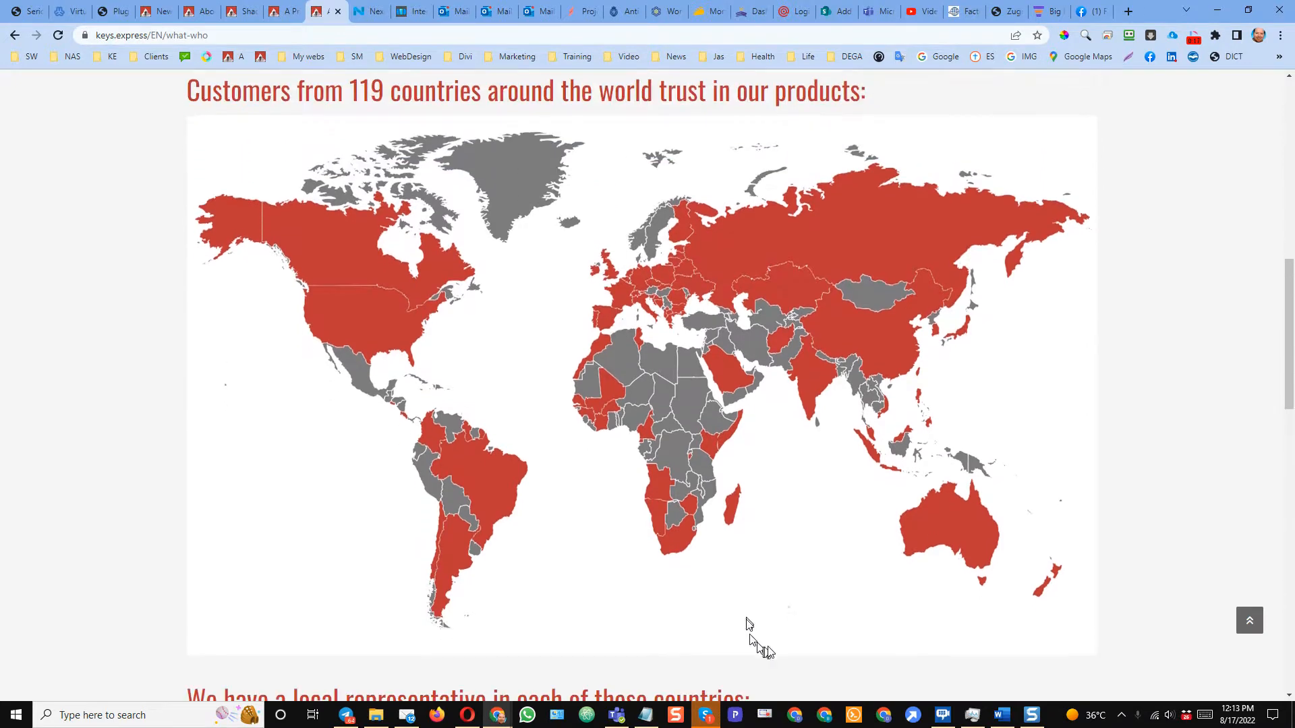
scroll(748, 624, down, 11)
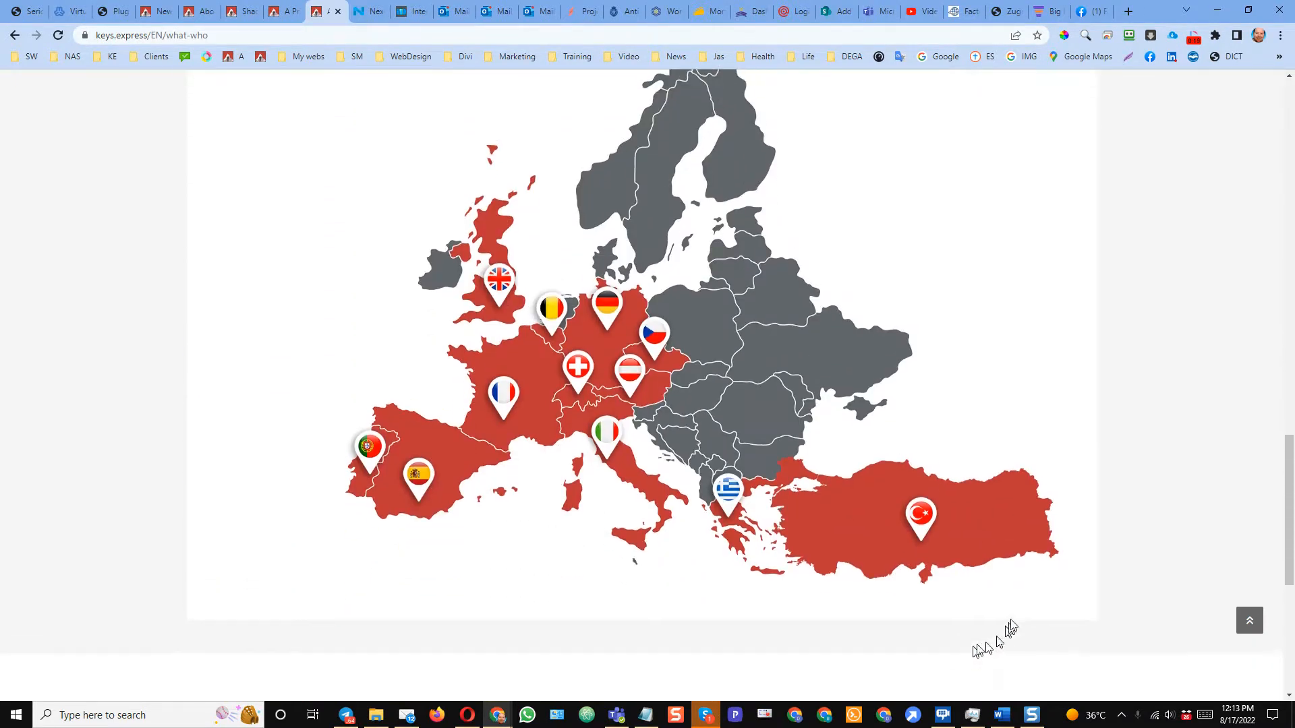
scroll(1011, 627, up, 10)
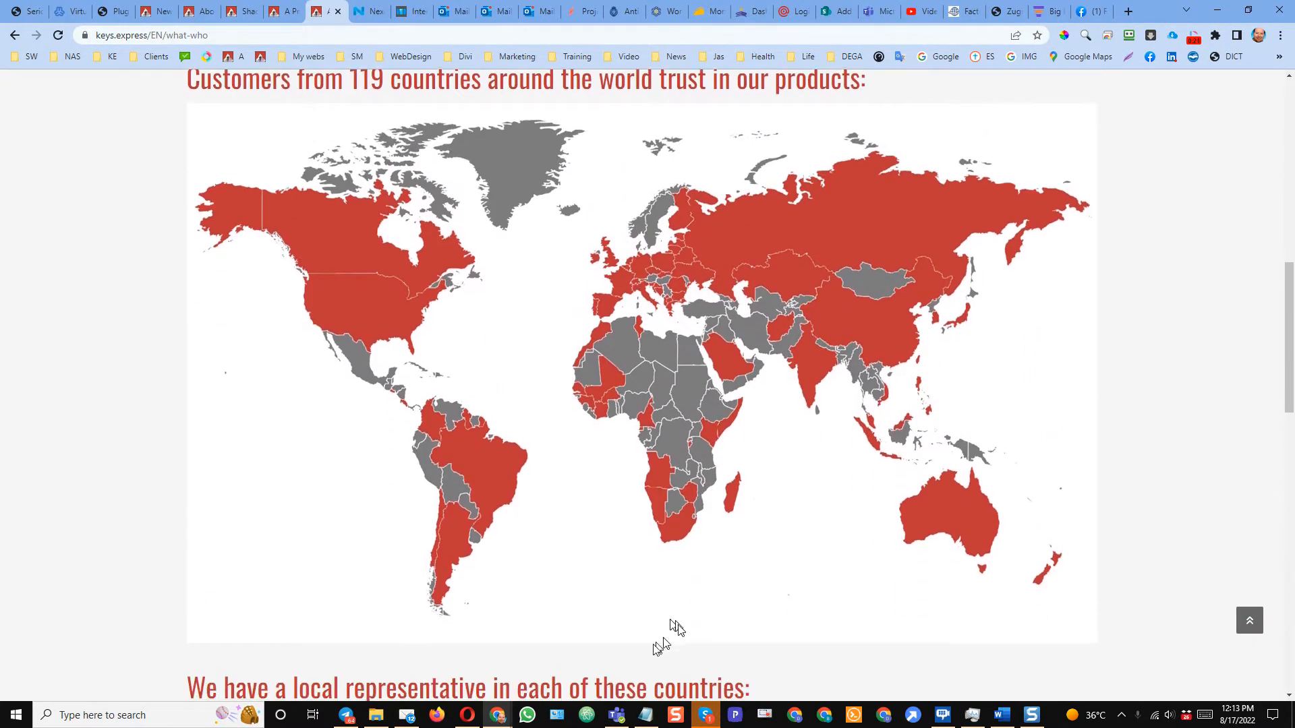
scroll(676, 628, up, 11)
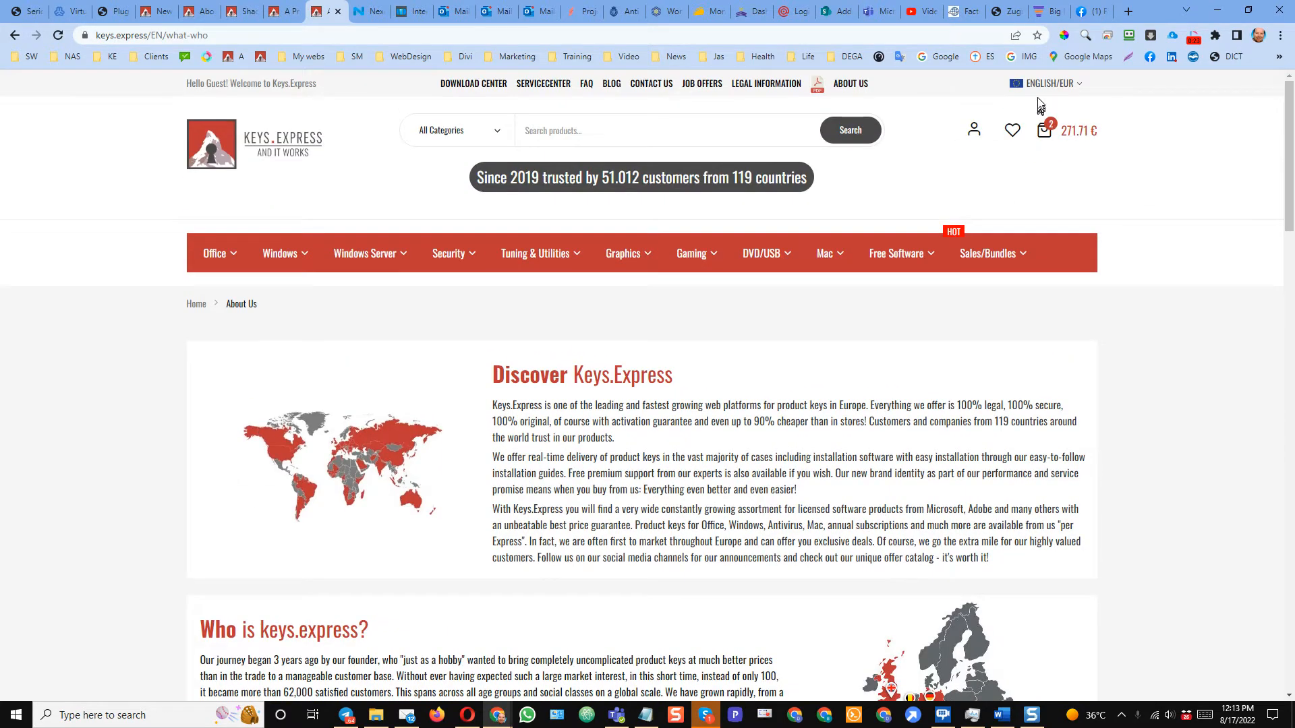
Switch the store to Français / EUR and review the layout and maps of its About Us page
mouse_move(1042, 86)
click(1017, 175)
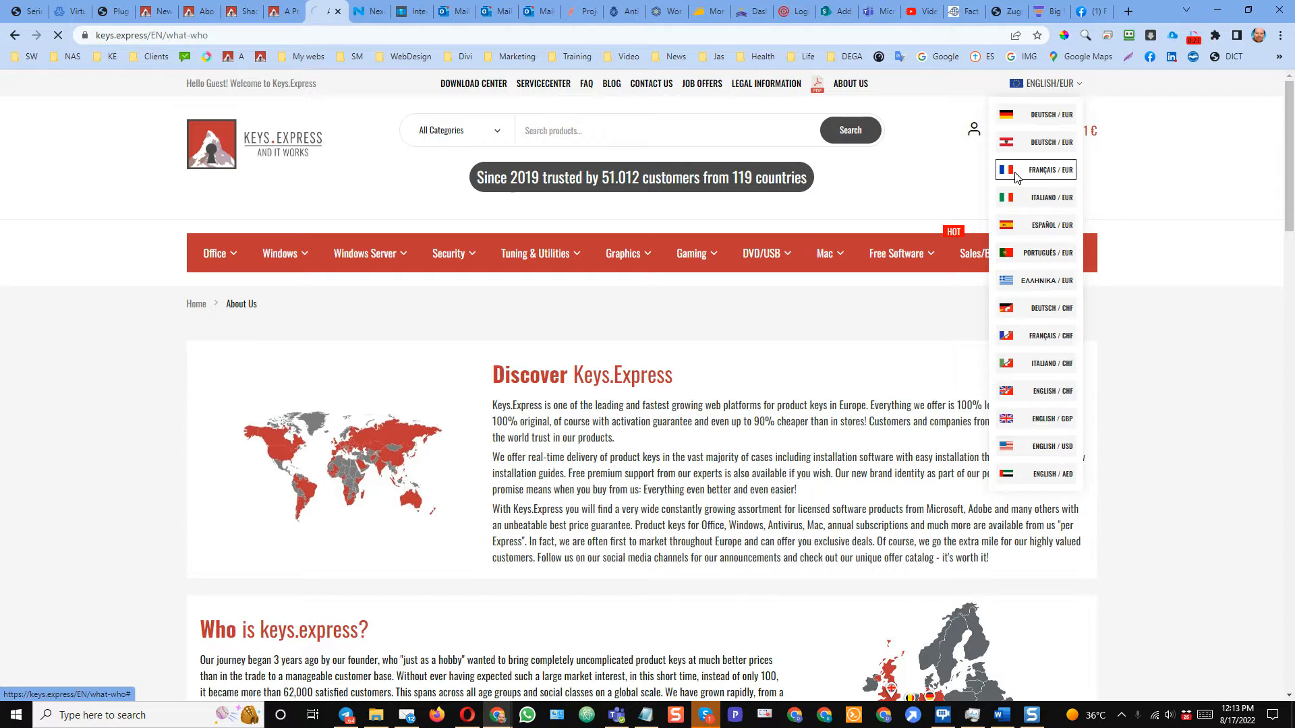
scroll(584, 343, down, 2)
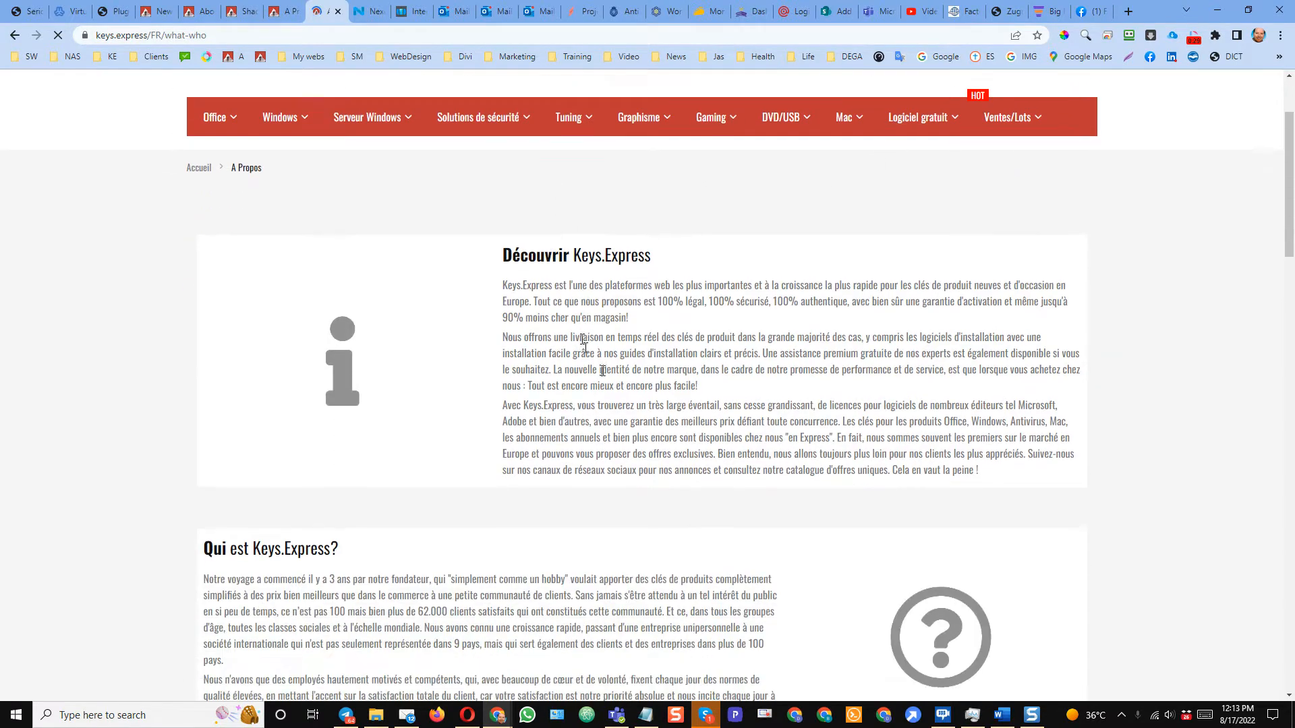
scroll(602, 370, down, 9)
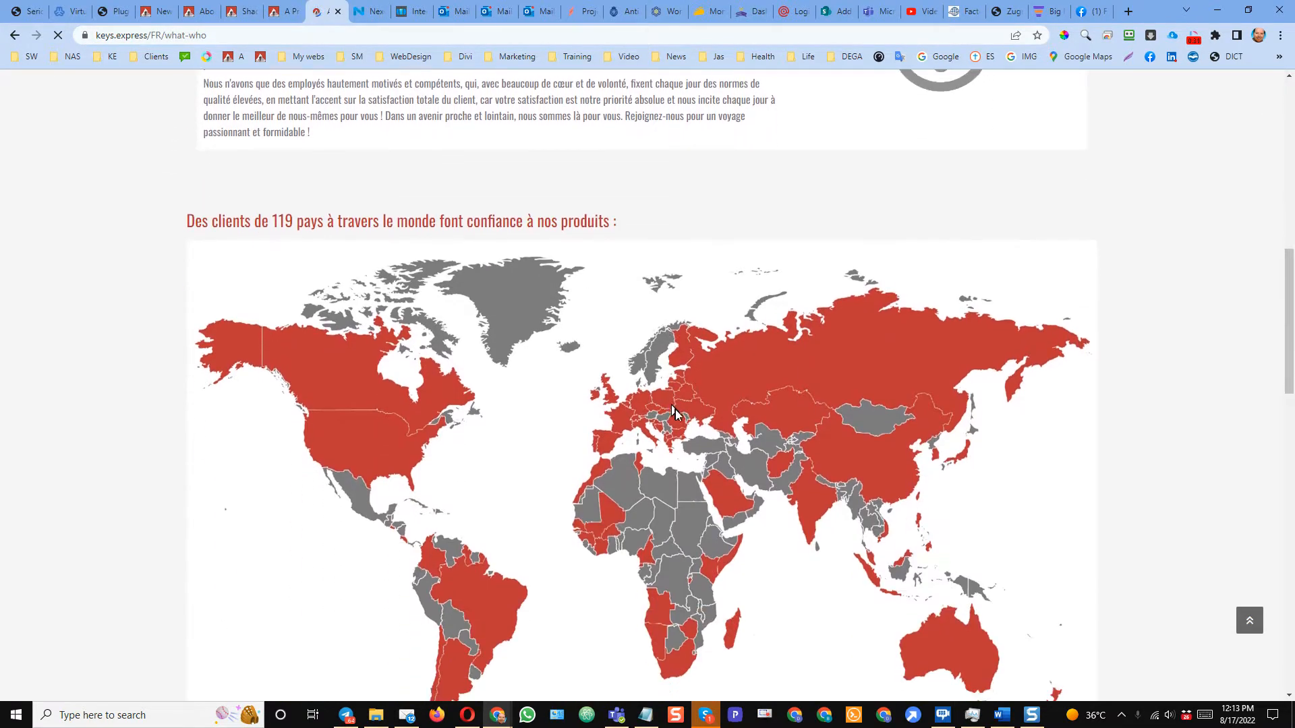
scroll(674, 411, down, 14)
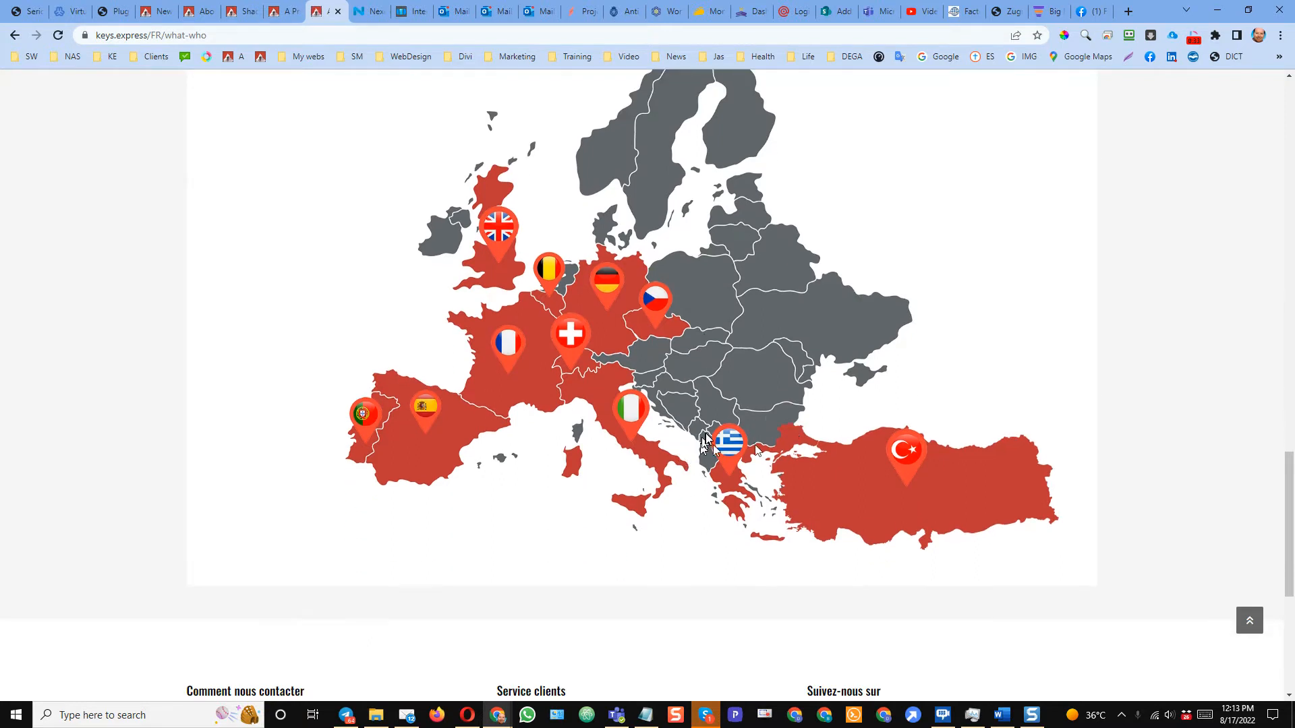
scroll(706, 442, up, 8)
scroll(446, 390, up, 12)
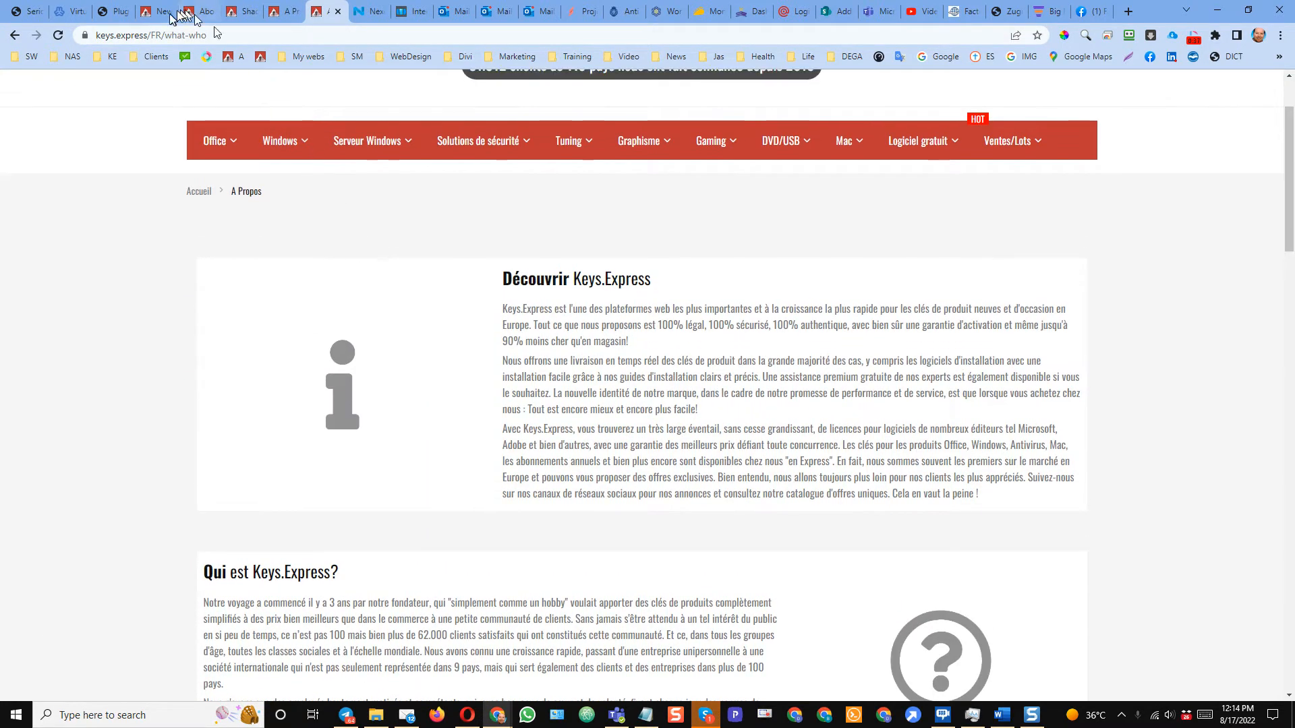
Return to the English About Us page, and close both that storefront page and the New Custom Variable page
click(58, 36)
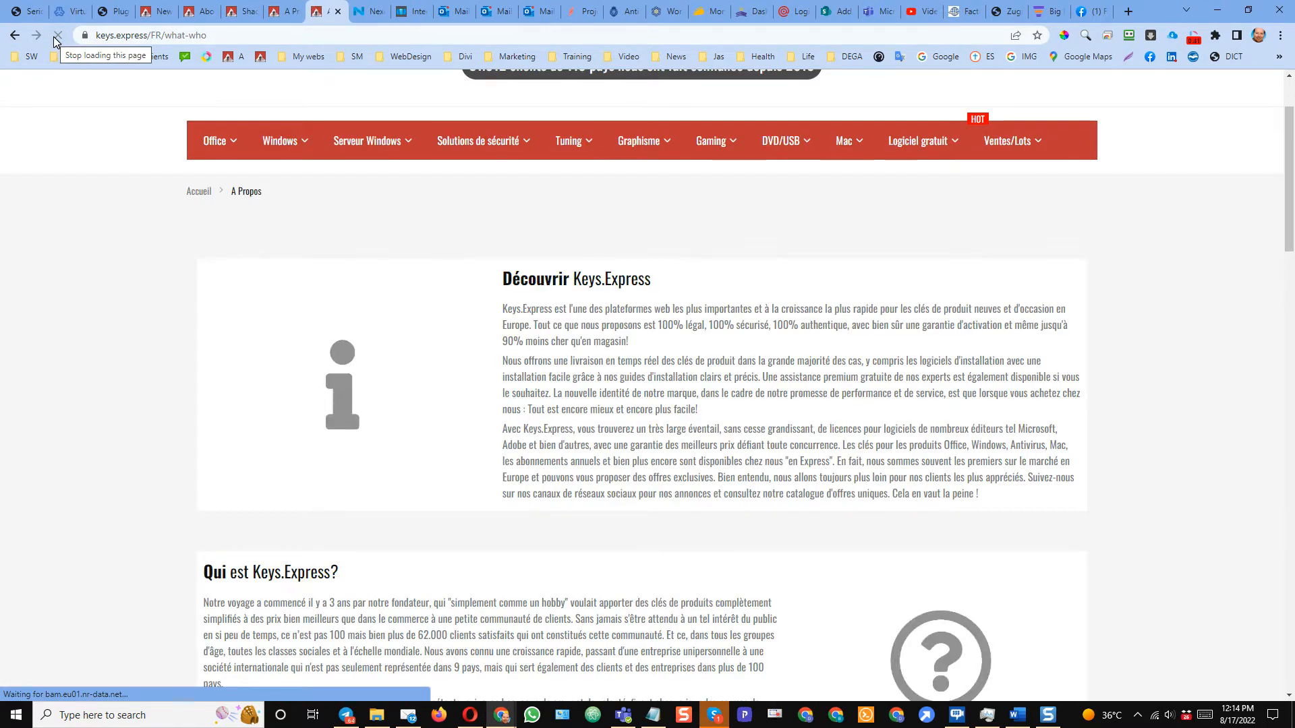
click(15, 37)
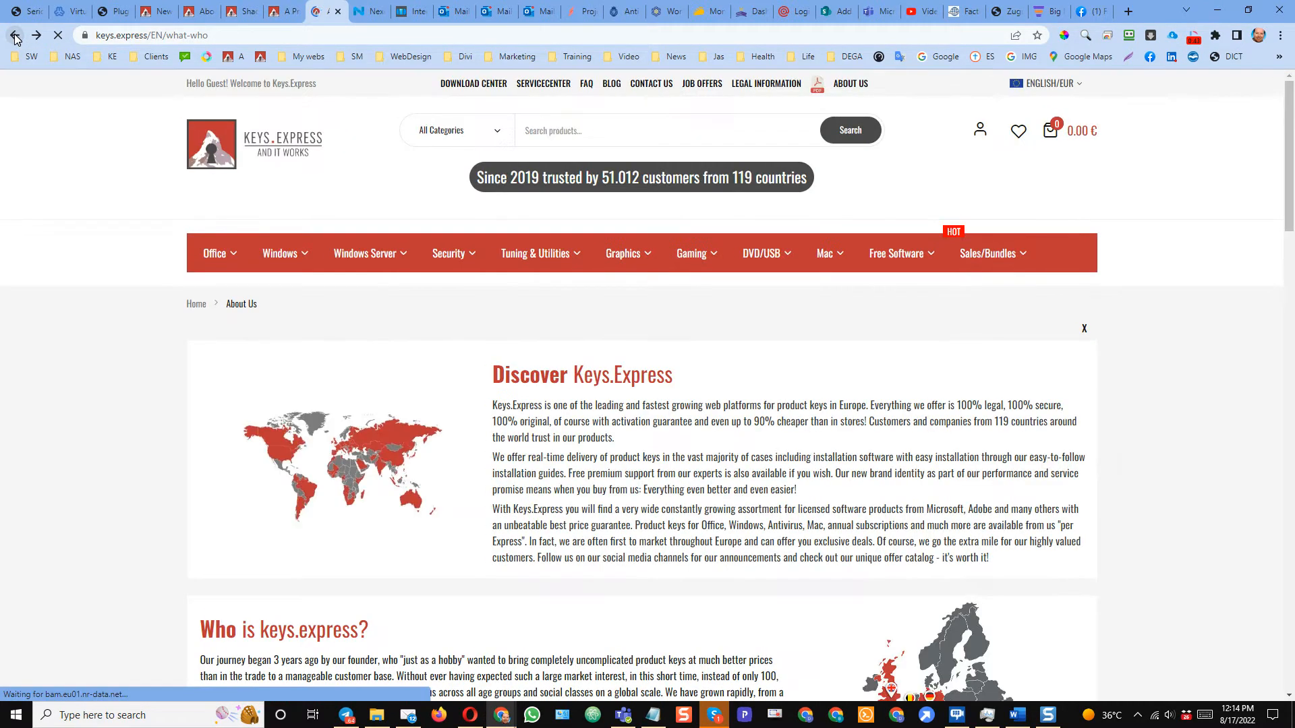
drag(312, 11, 0, 7)
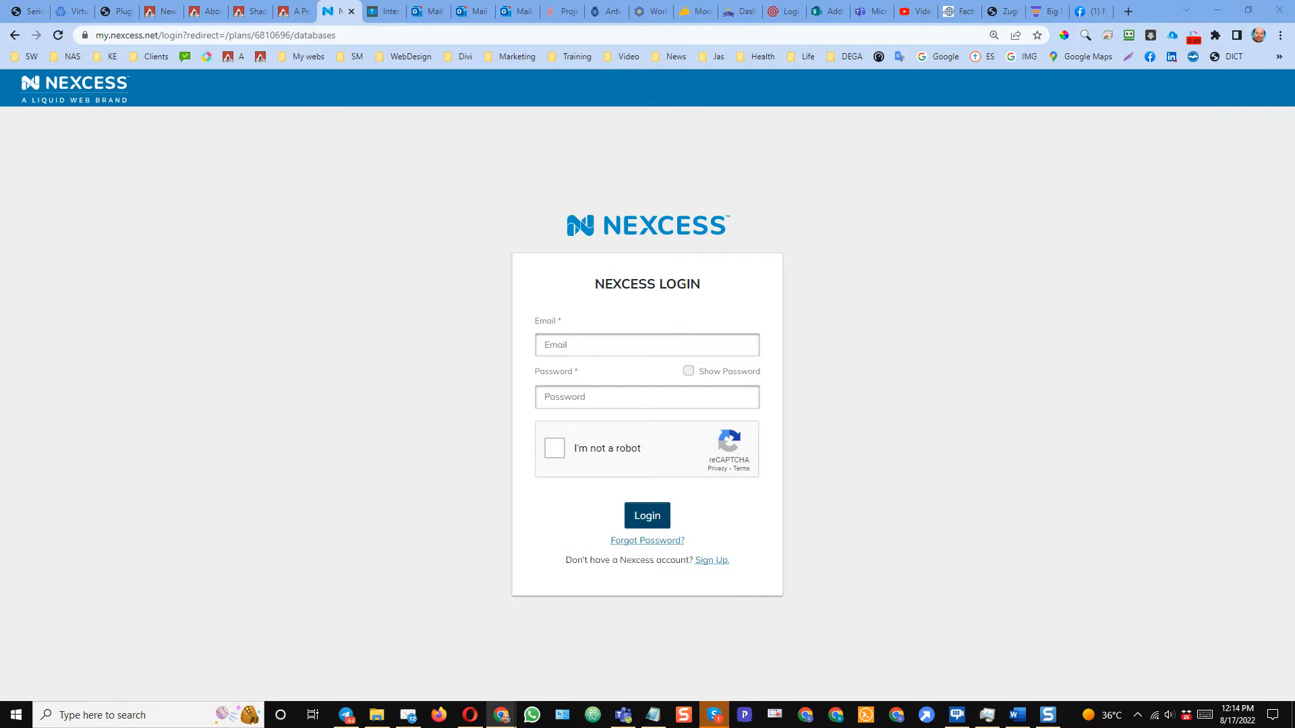
click(169, 12)
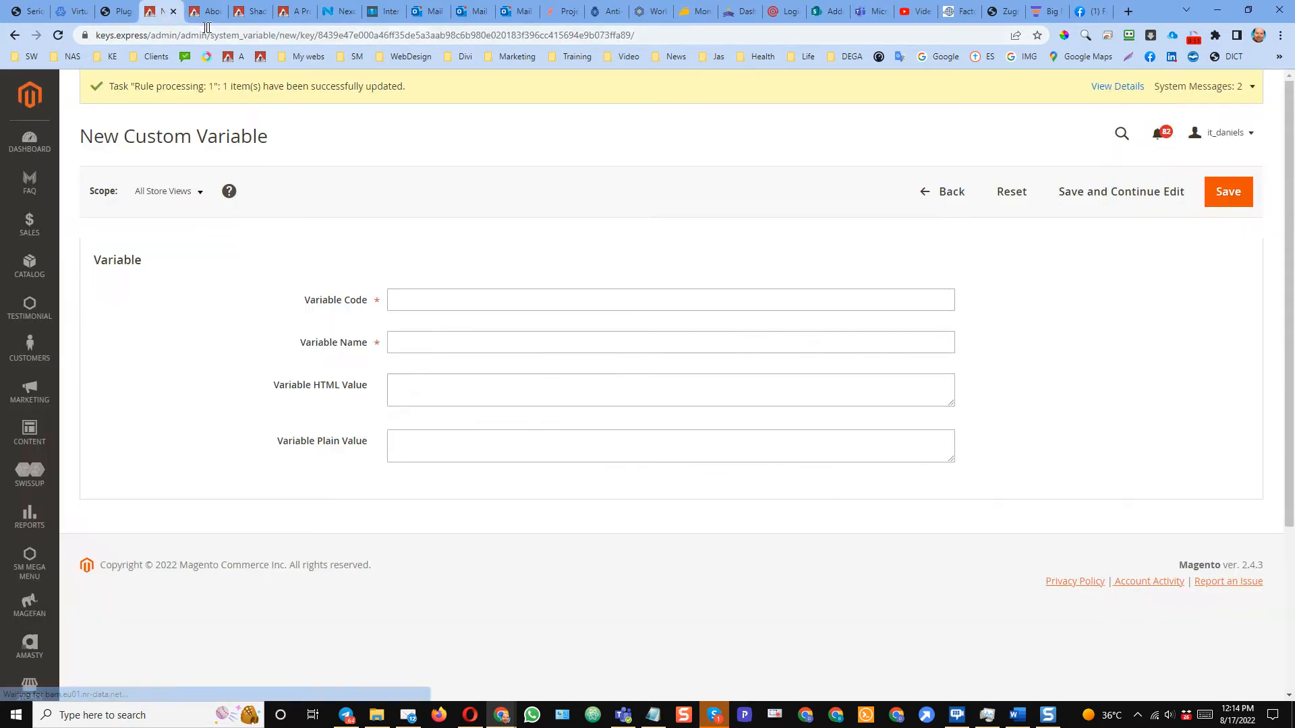
click(172, 11)
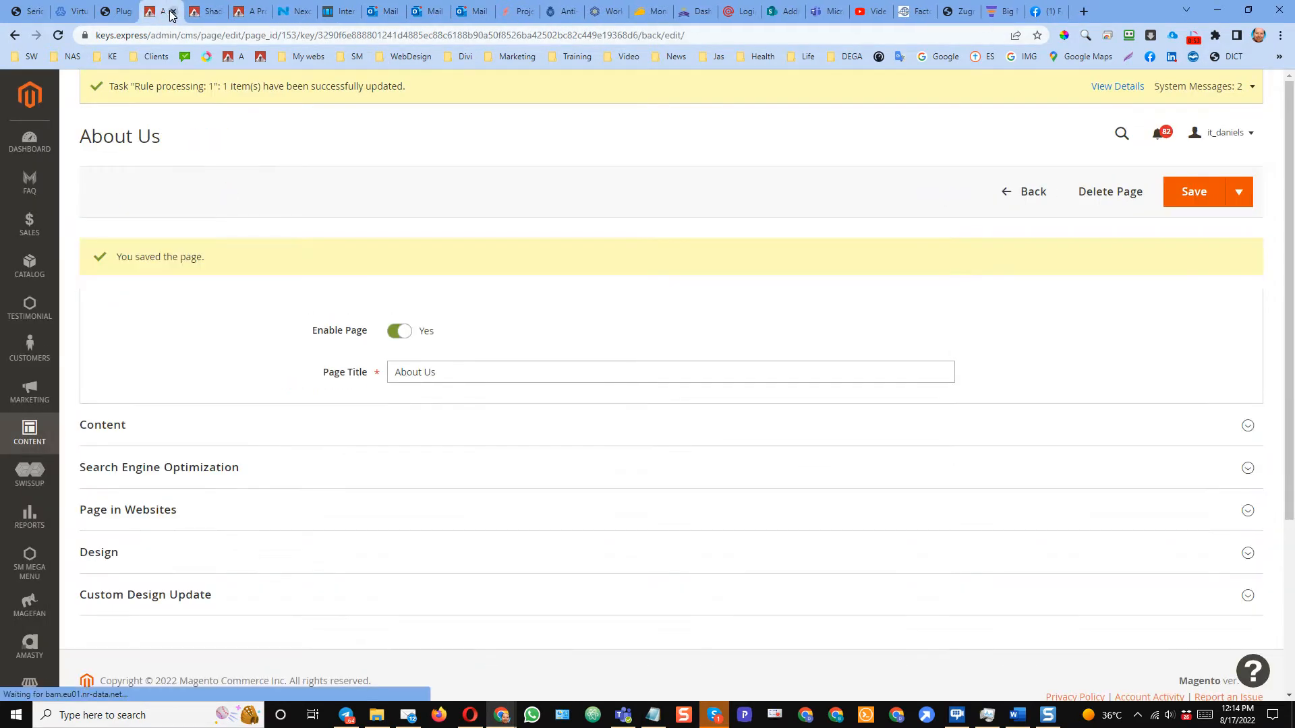
Open the admin list of CMS pages and select its "about" keyword for replacement
click(30, 432)
click(98, 183)
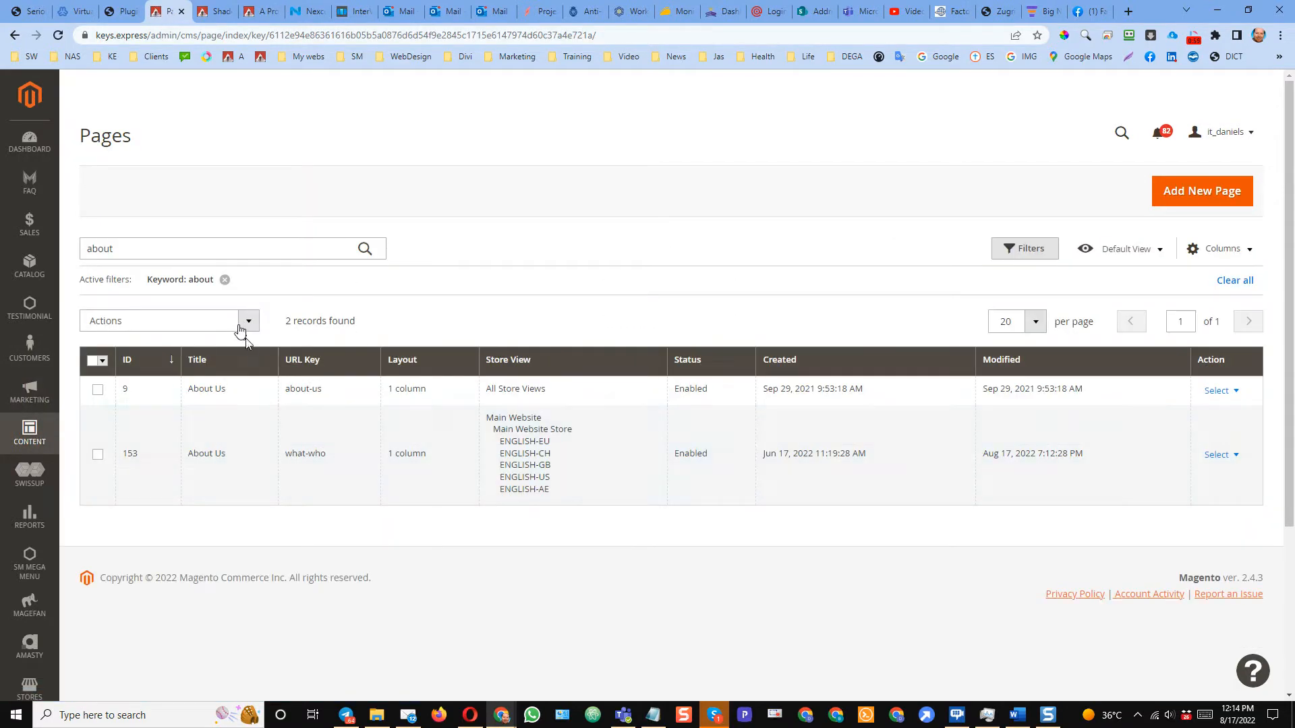
drag(173, 250, 89, 247)
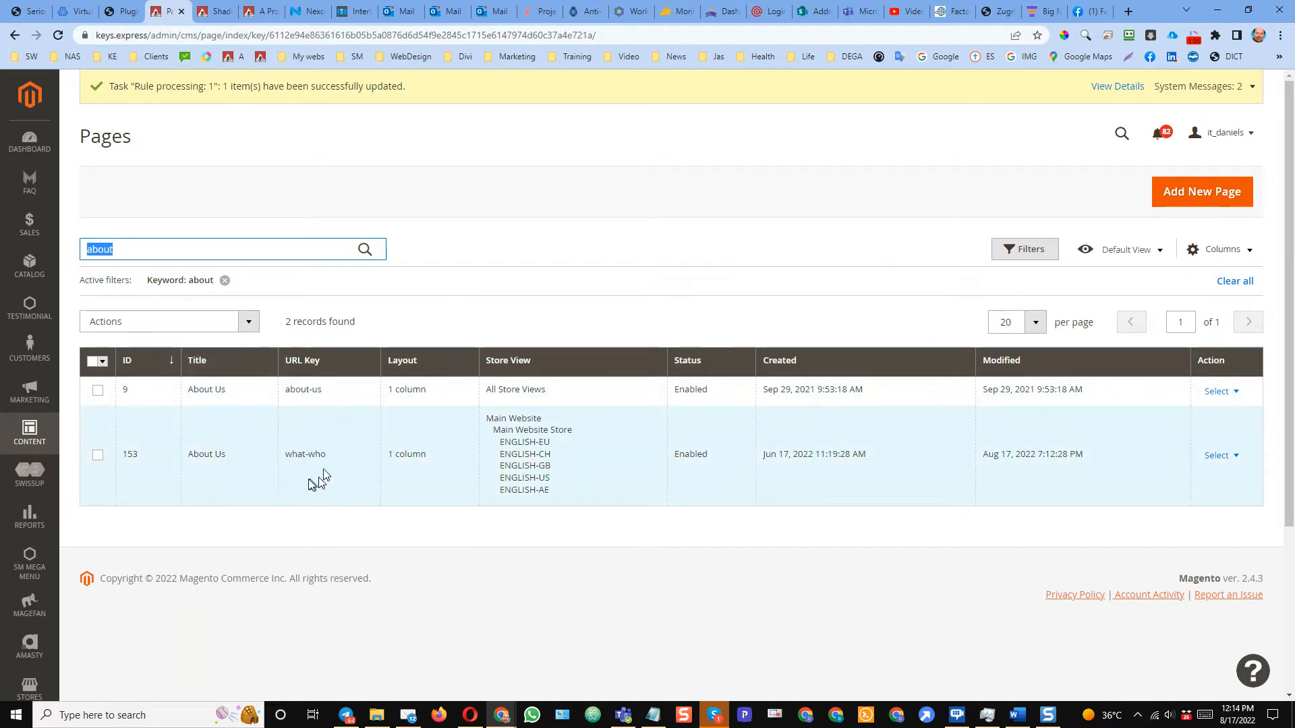
Check the URL key in the French About Us page's address and return to the admin pages list
click(253, 13)
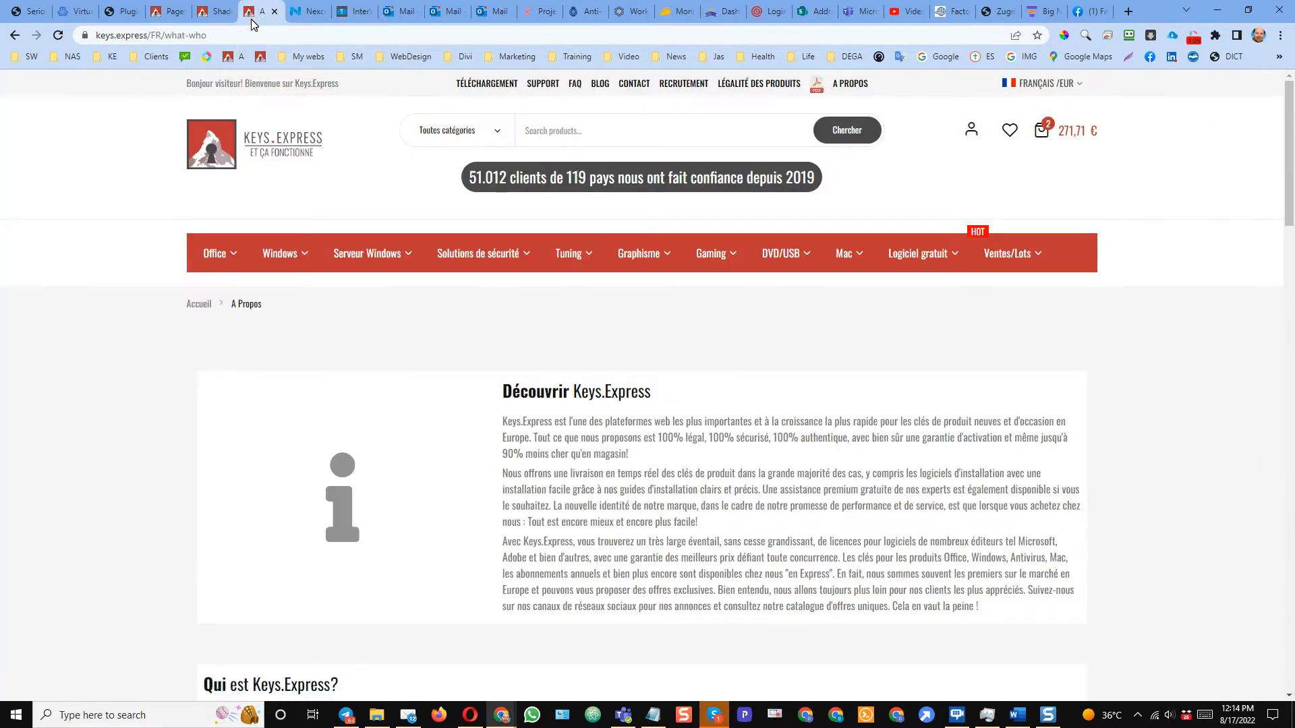
click(247, 39)
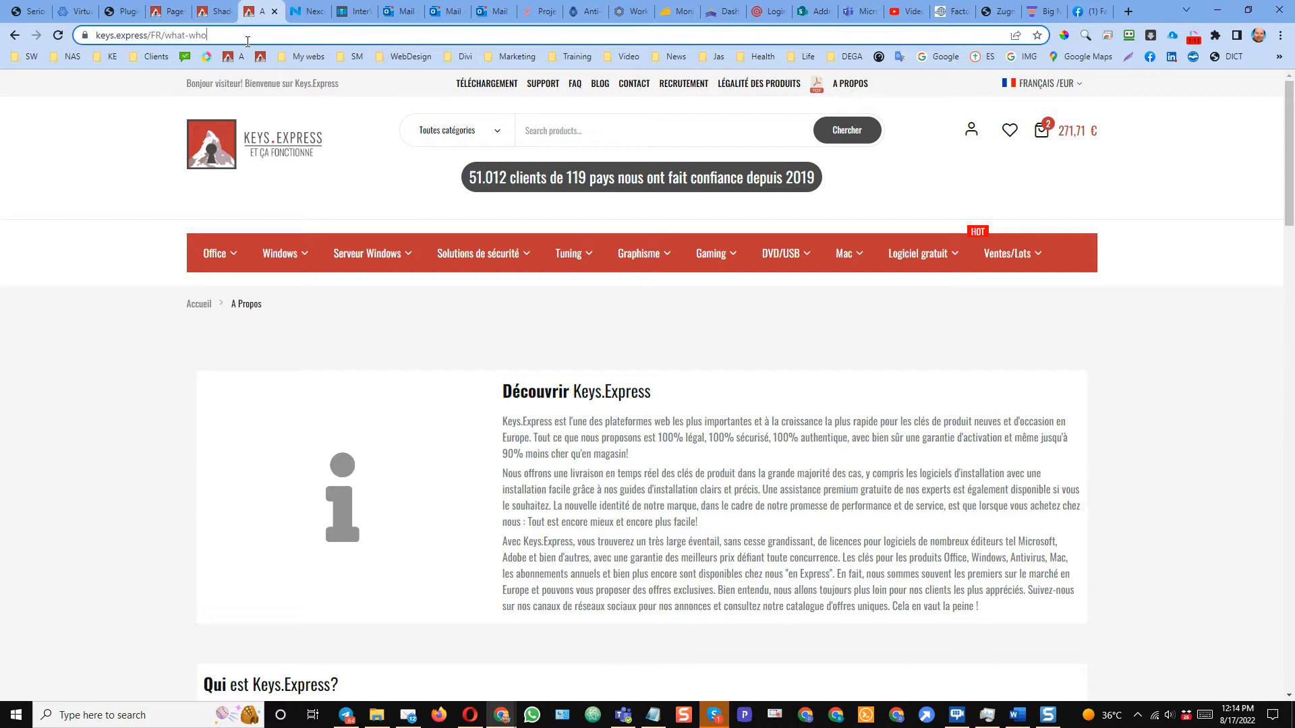
drag(165, 42, 165, 42)
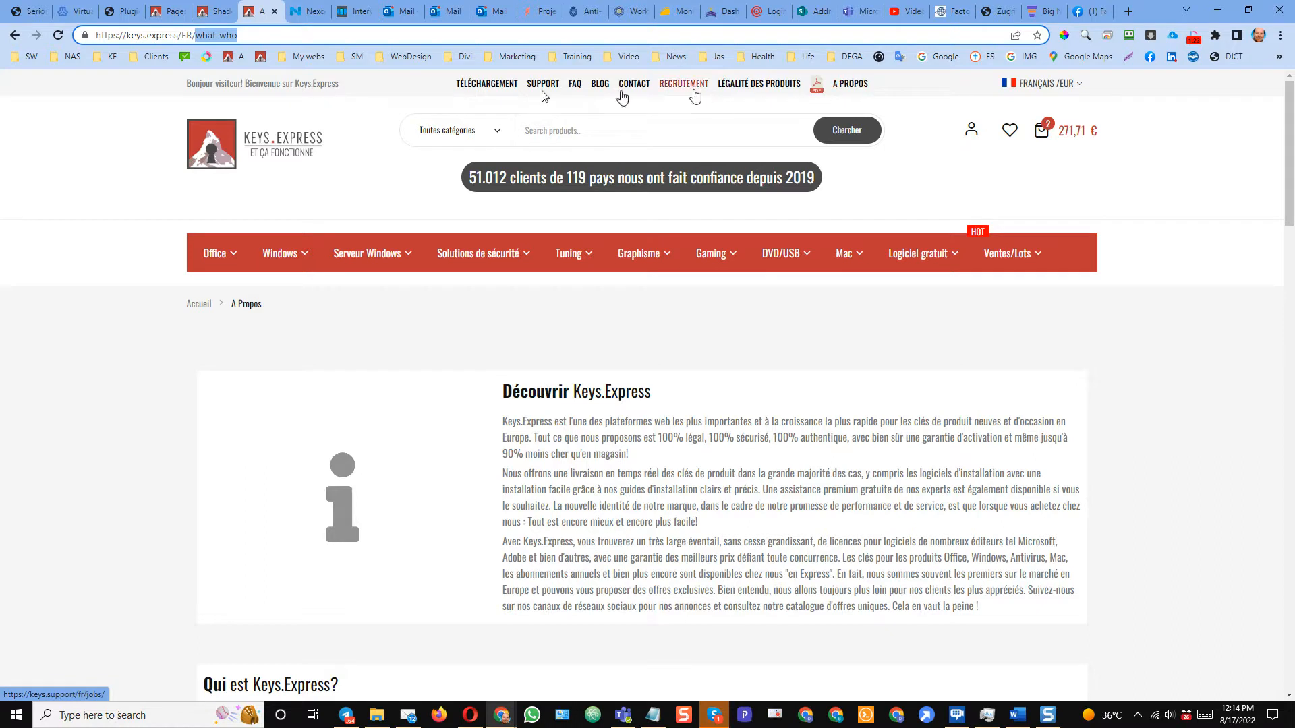
click(179, 19)
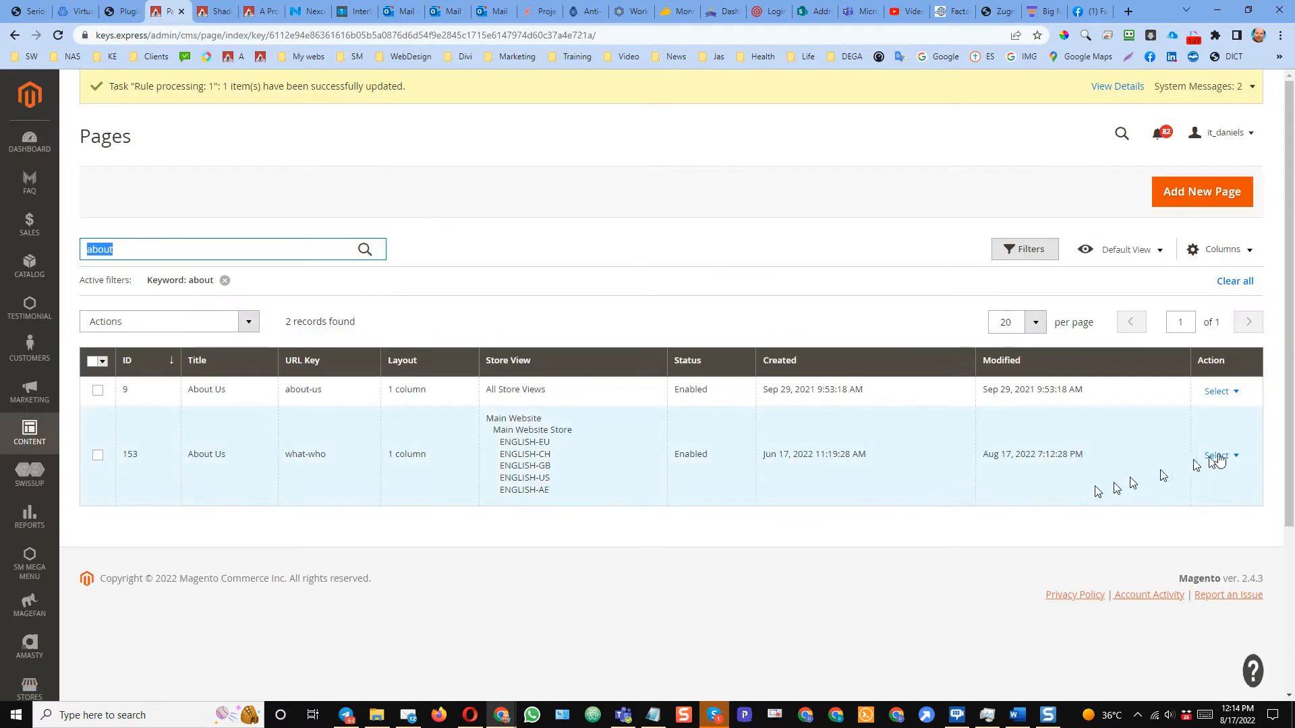
Duplicate the pages list in a second browser tab and open the English what-who page for editing in the original one
right_click(155, 13)
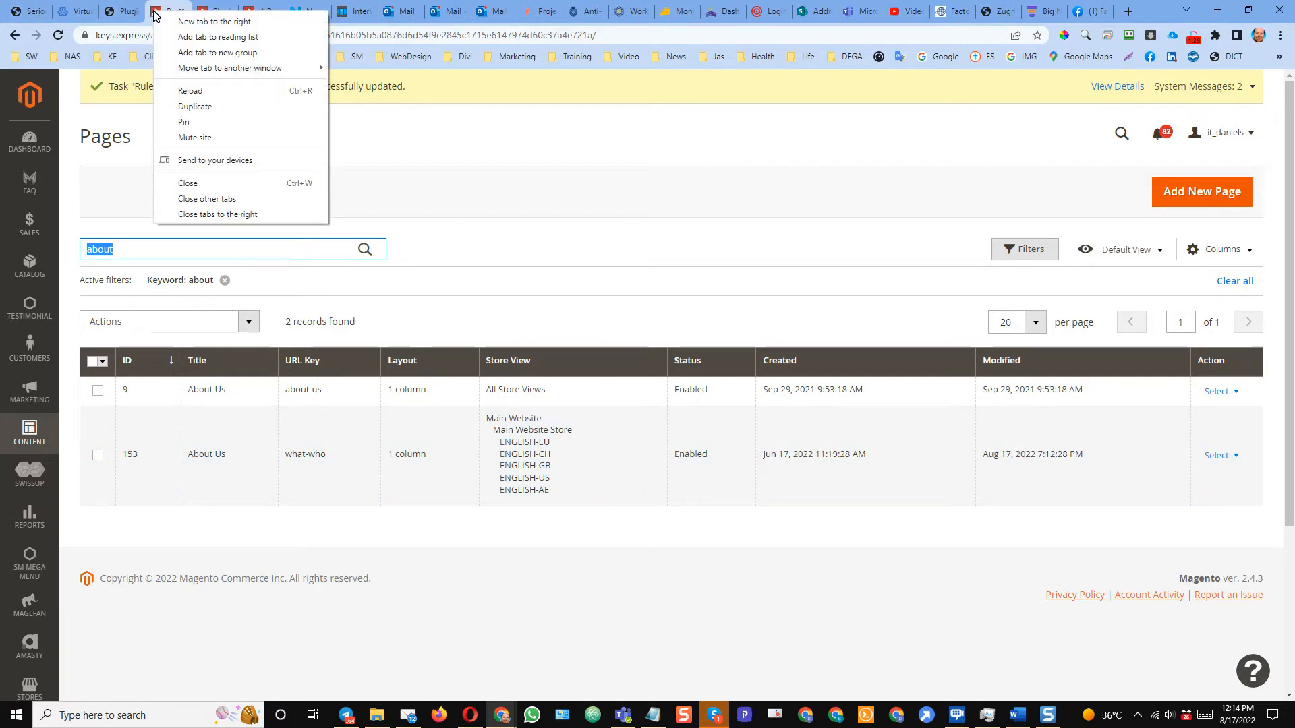
click(206, 108)
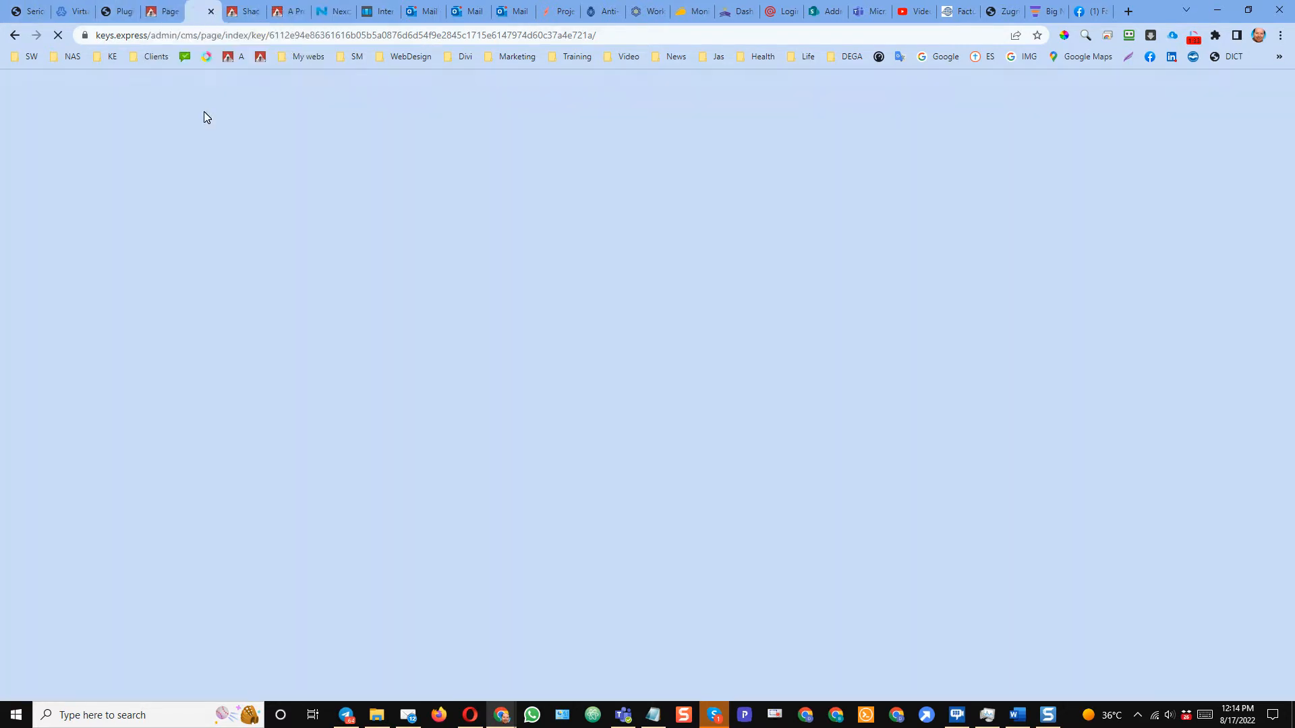
click(162, 13)
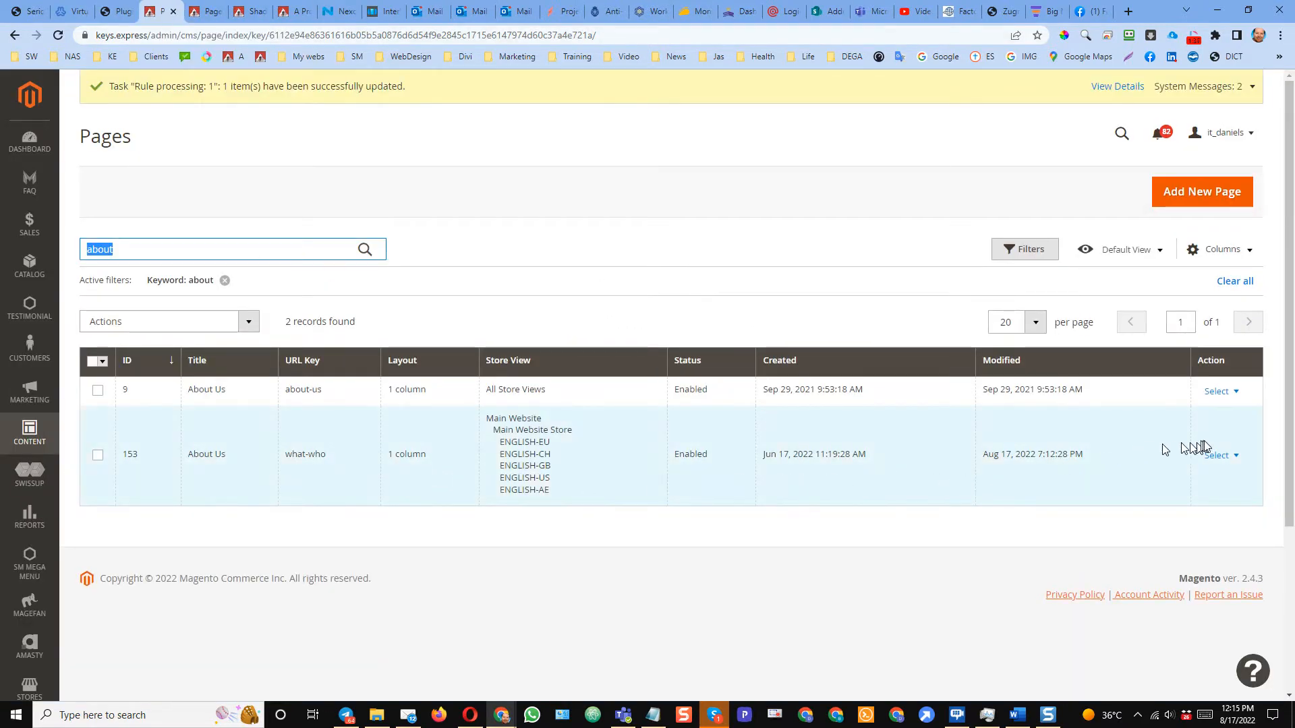
click(1231, 458)
click(1221, 477)
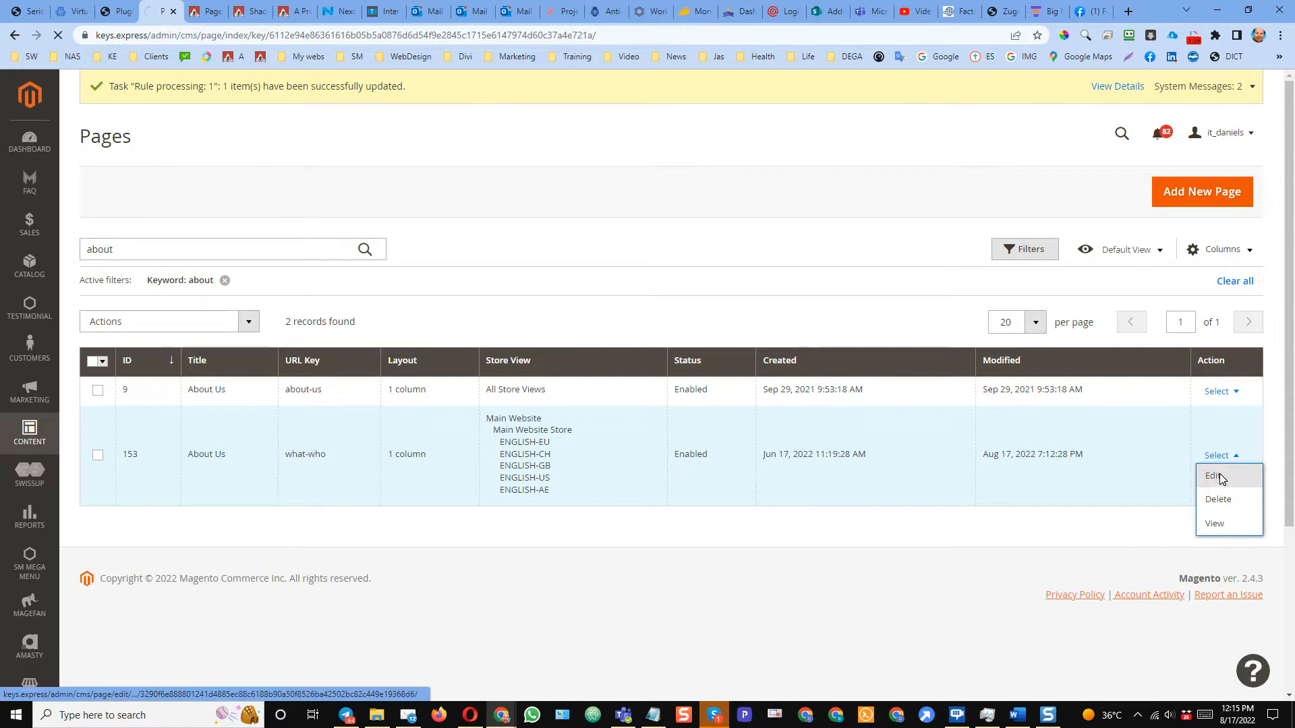
Search the duplicated pages list for the keyword "what"
click(205, 11)
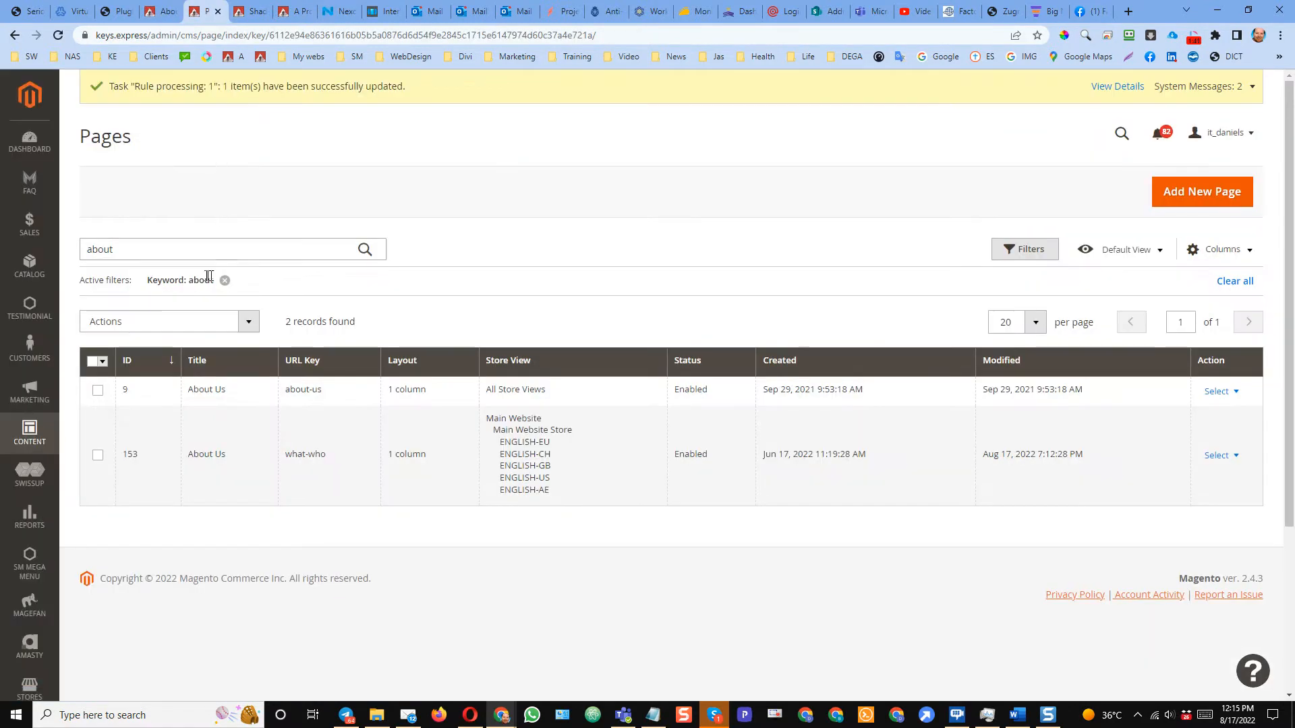
drag(203, 248, 88, 244)
text(what)
key(Return)
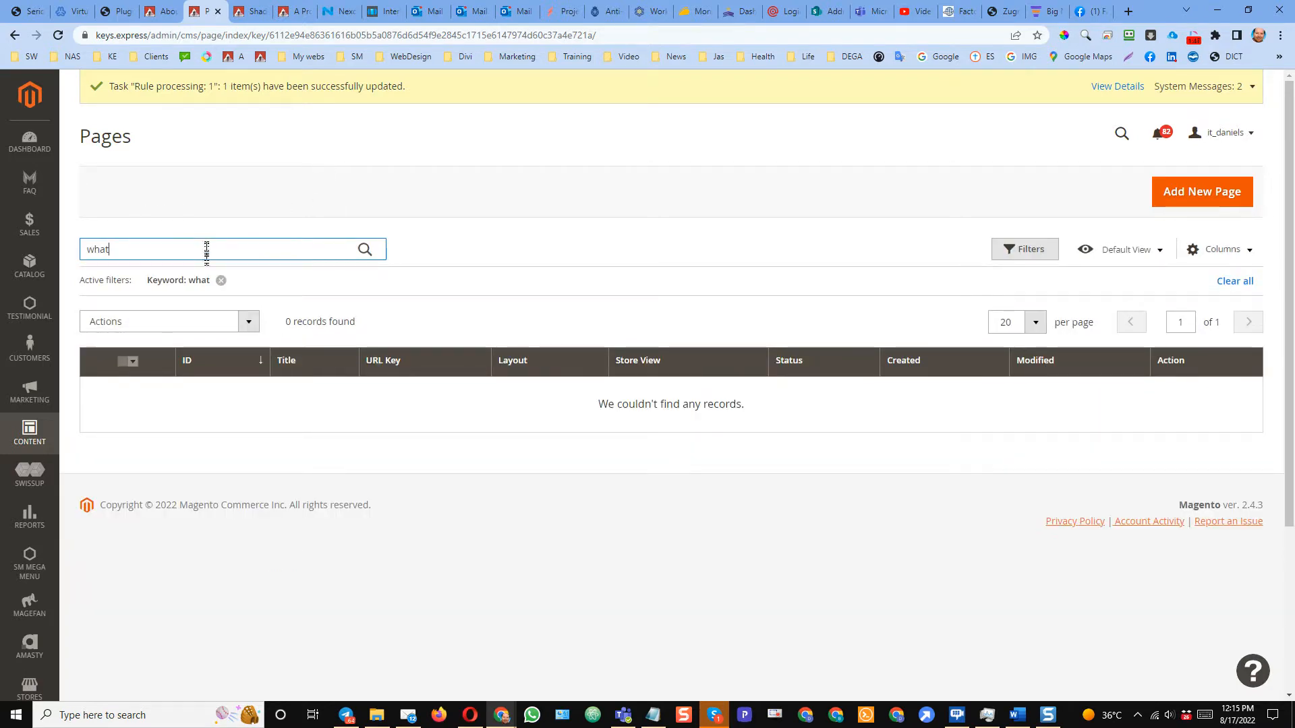
Recheck the French page's address, clear the keyword filter in the duplicated list and look through its pages
click(291, 12)
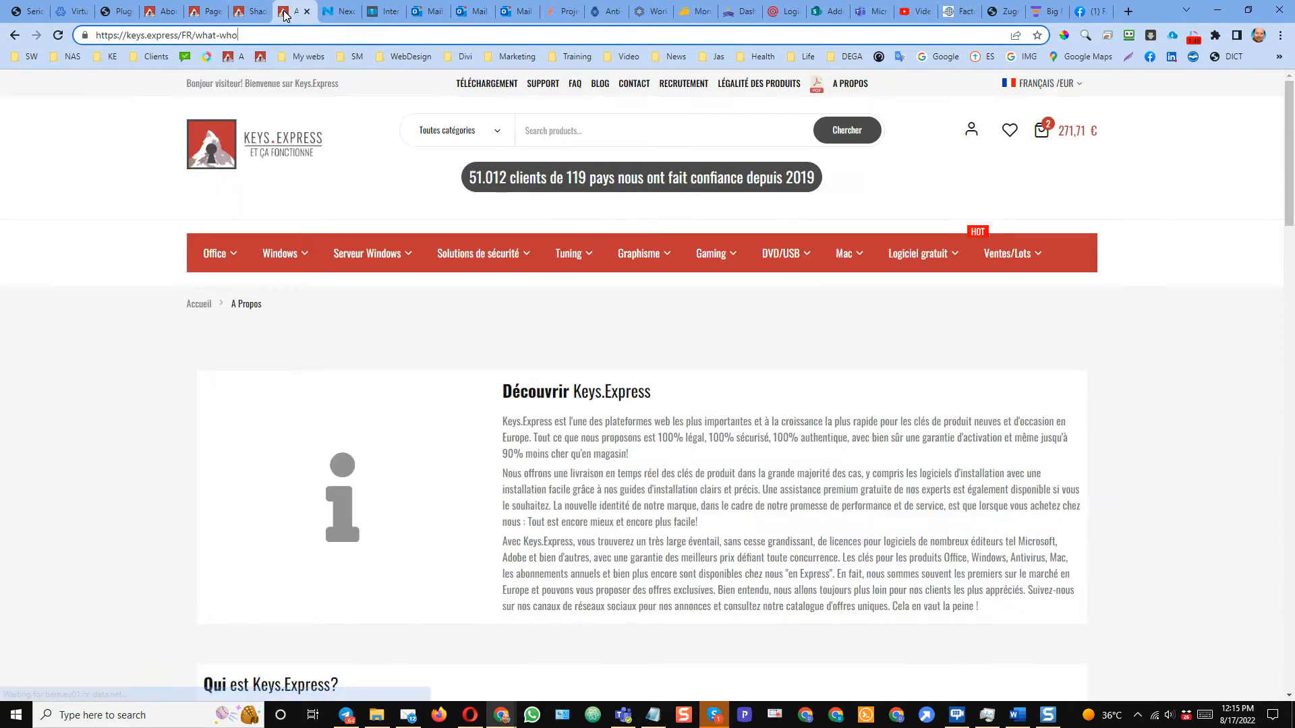
click(162, 12)
click(199, 12)
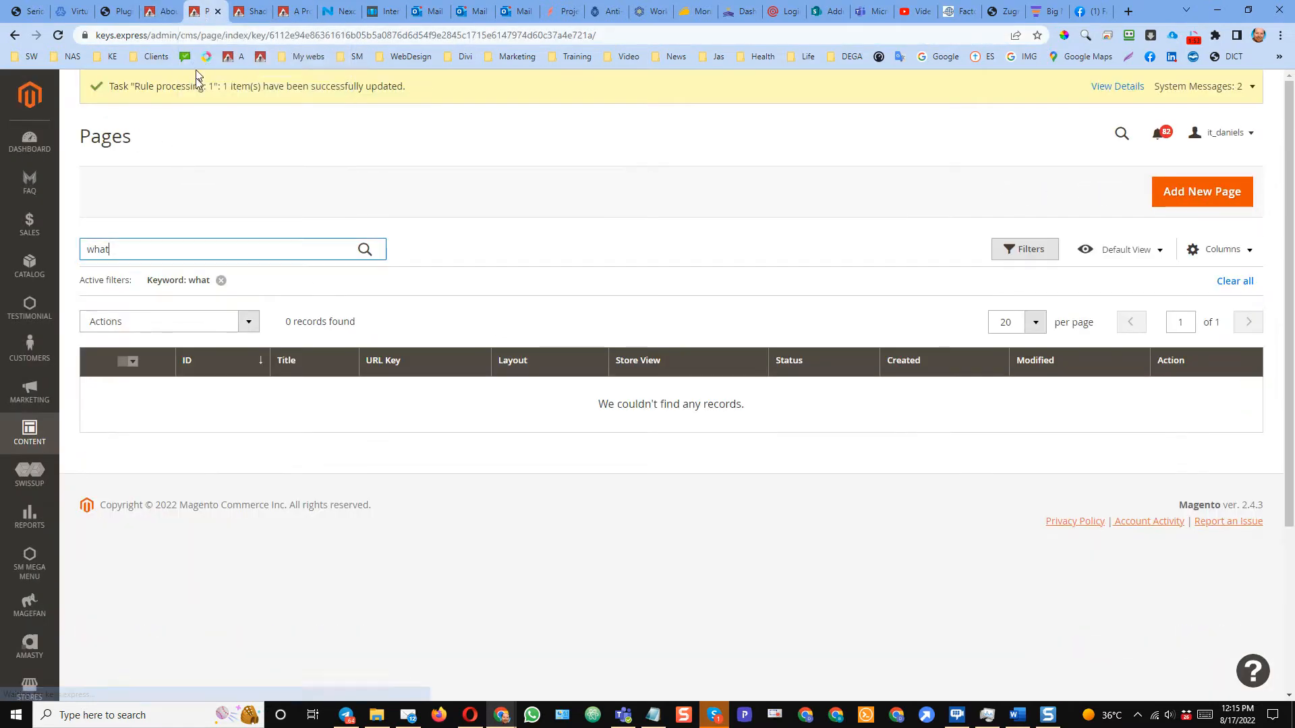
click(220, 281)
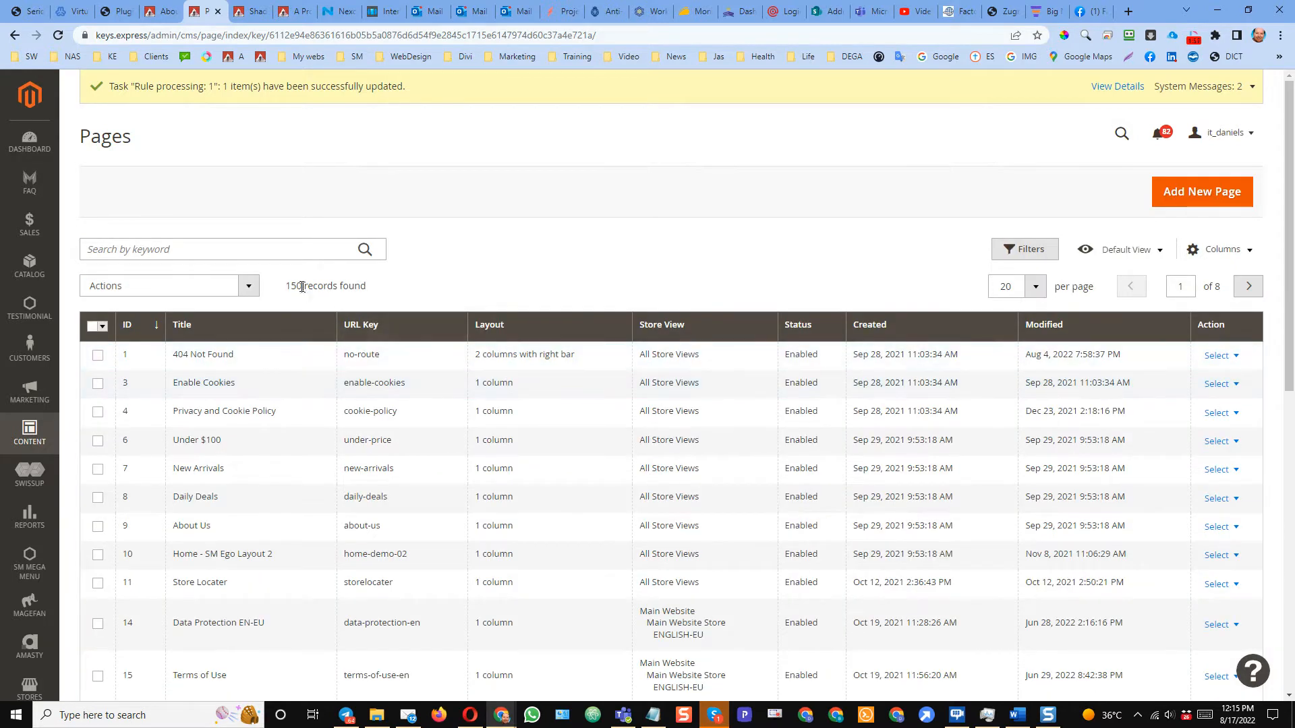
scroll(832, 508, down, 5)
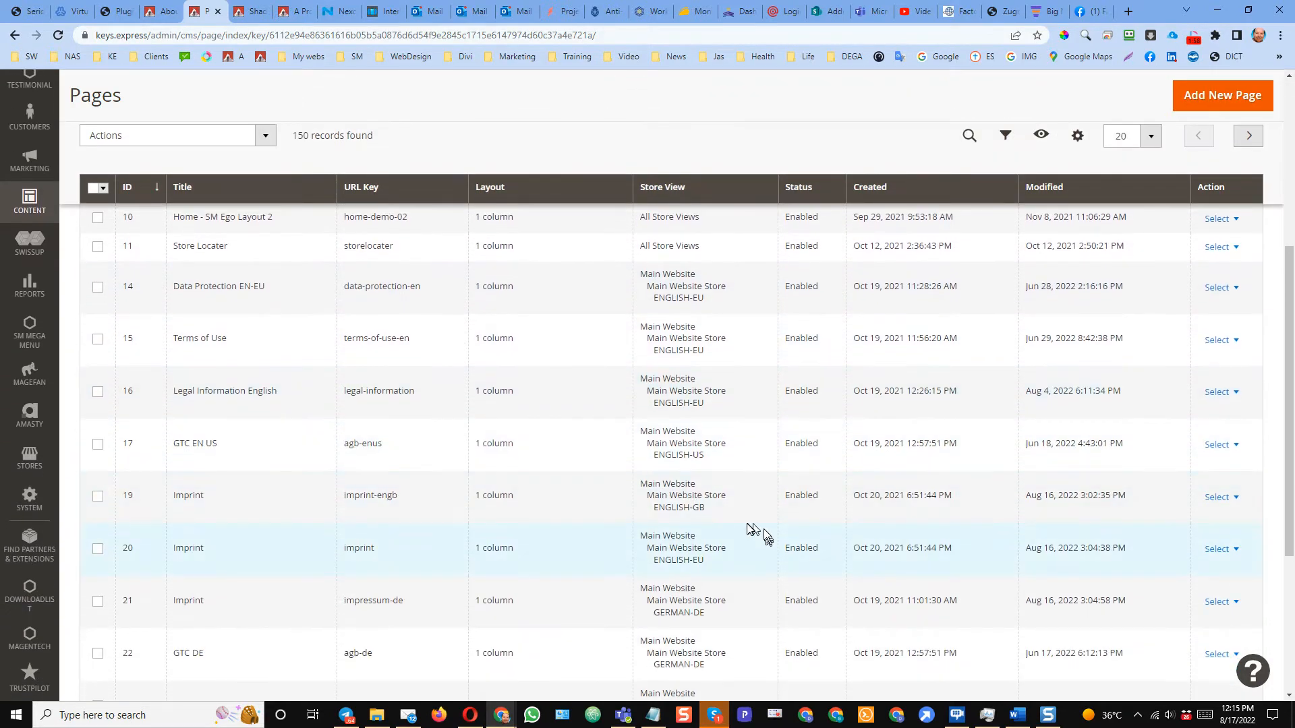
scroll(762, 532, down, 4)
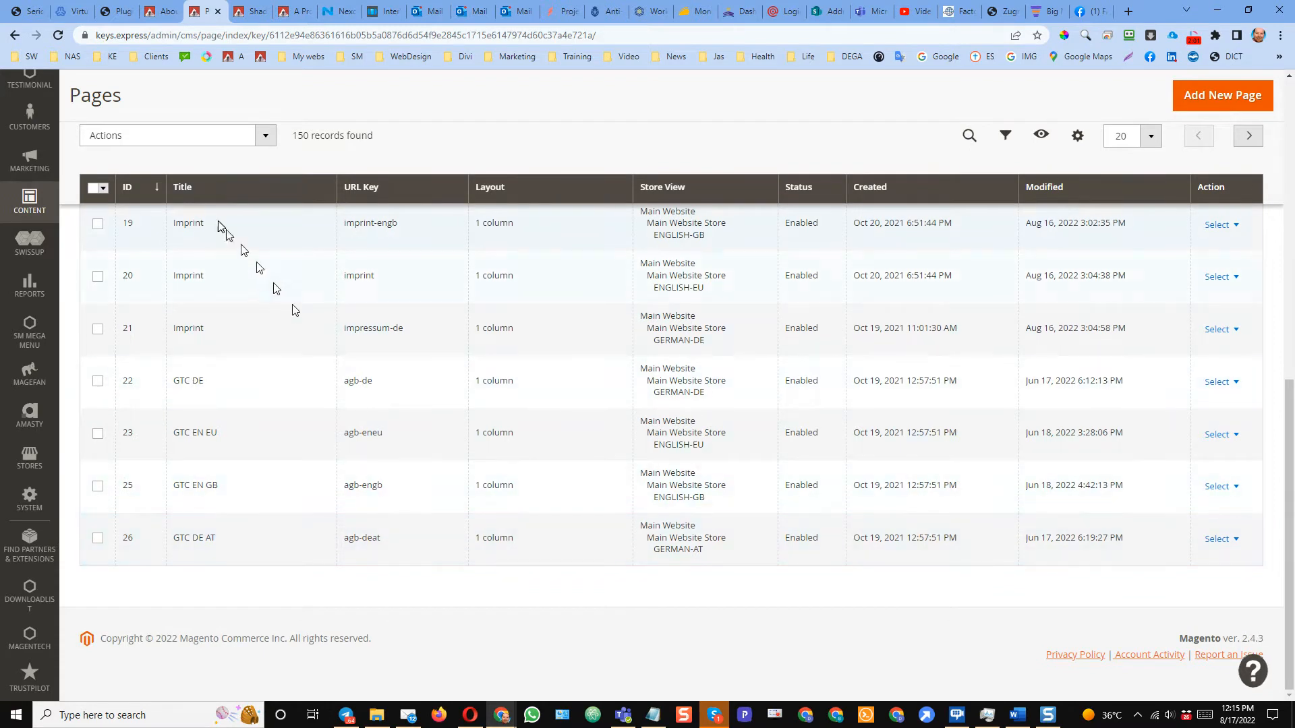
scroll(465, 304, up, 10)
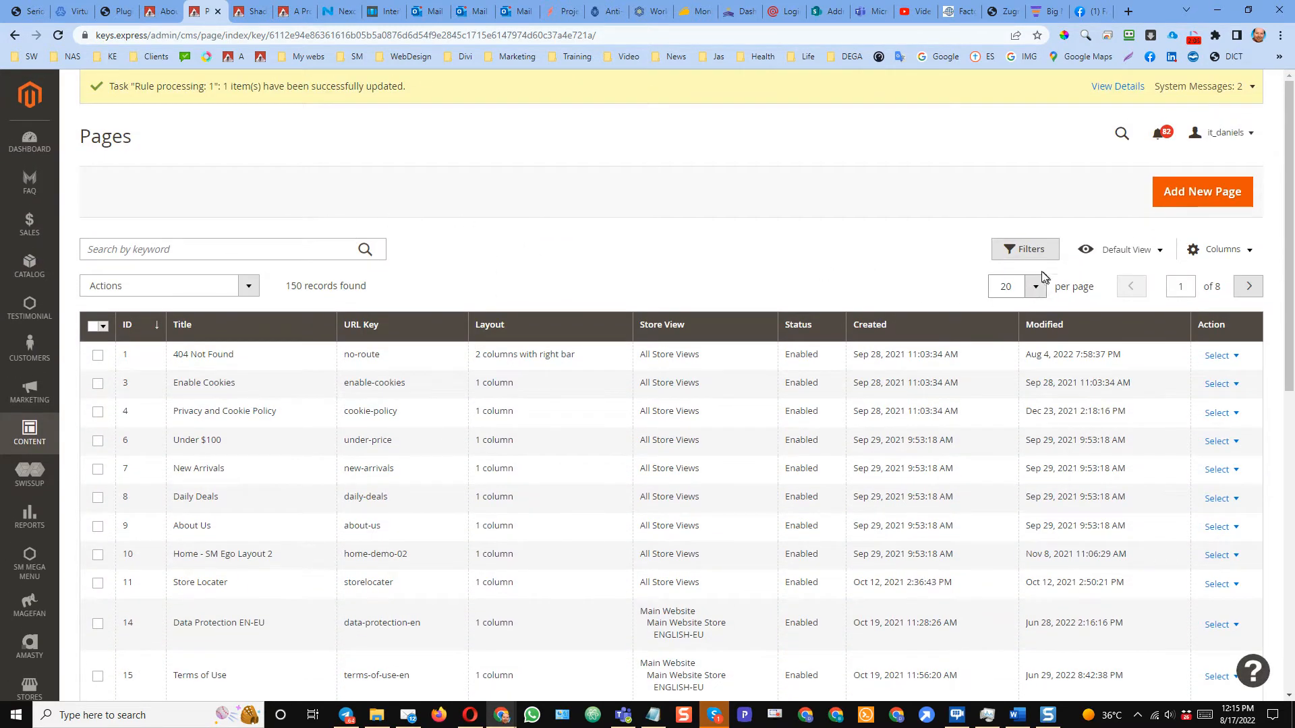
Filter the pages list by the URL key what-who
click(1031, 254)
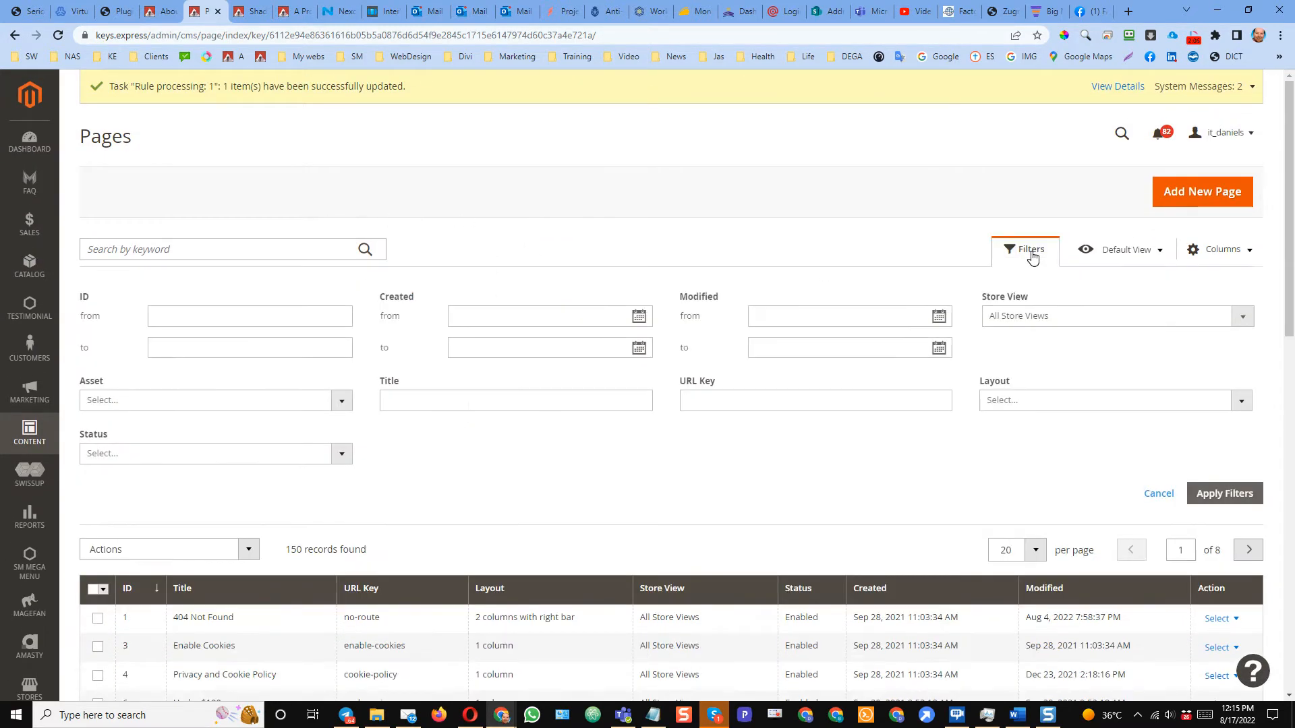
click(713, 396)
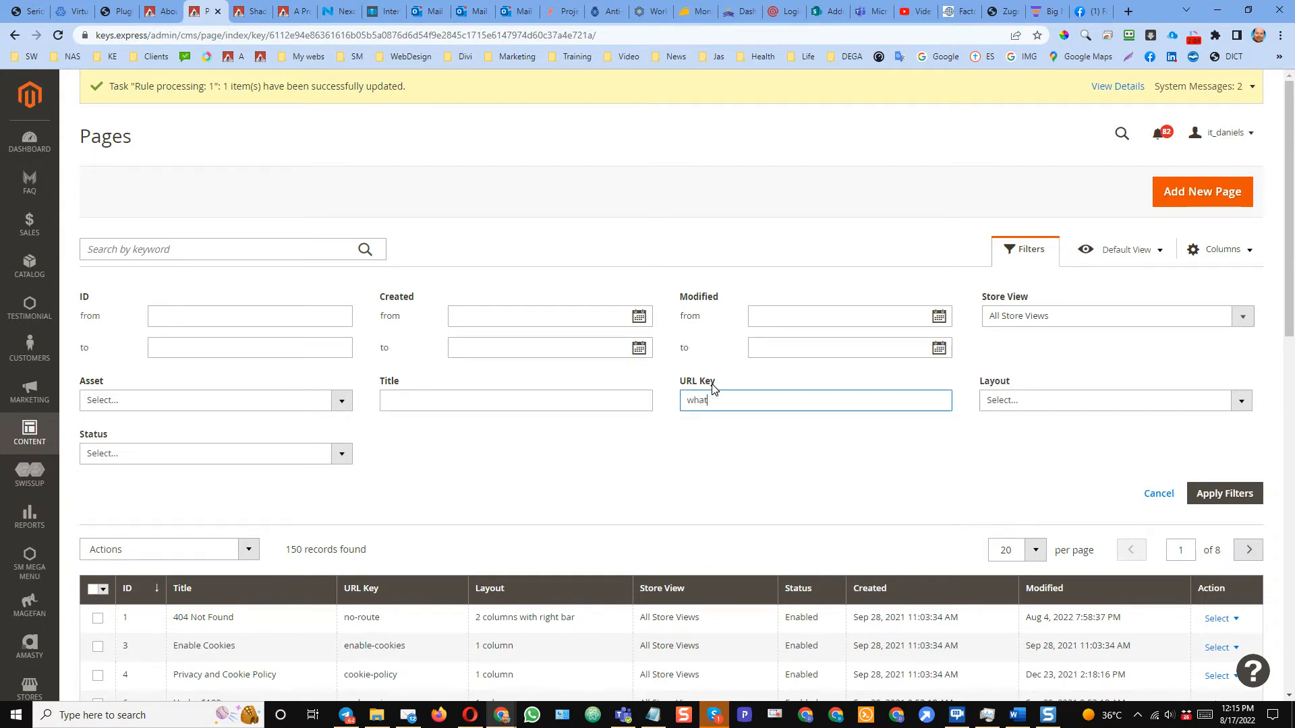
text(what-who)
key(Return)
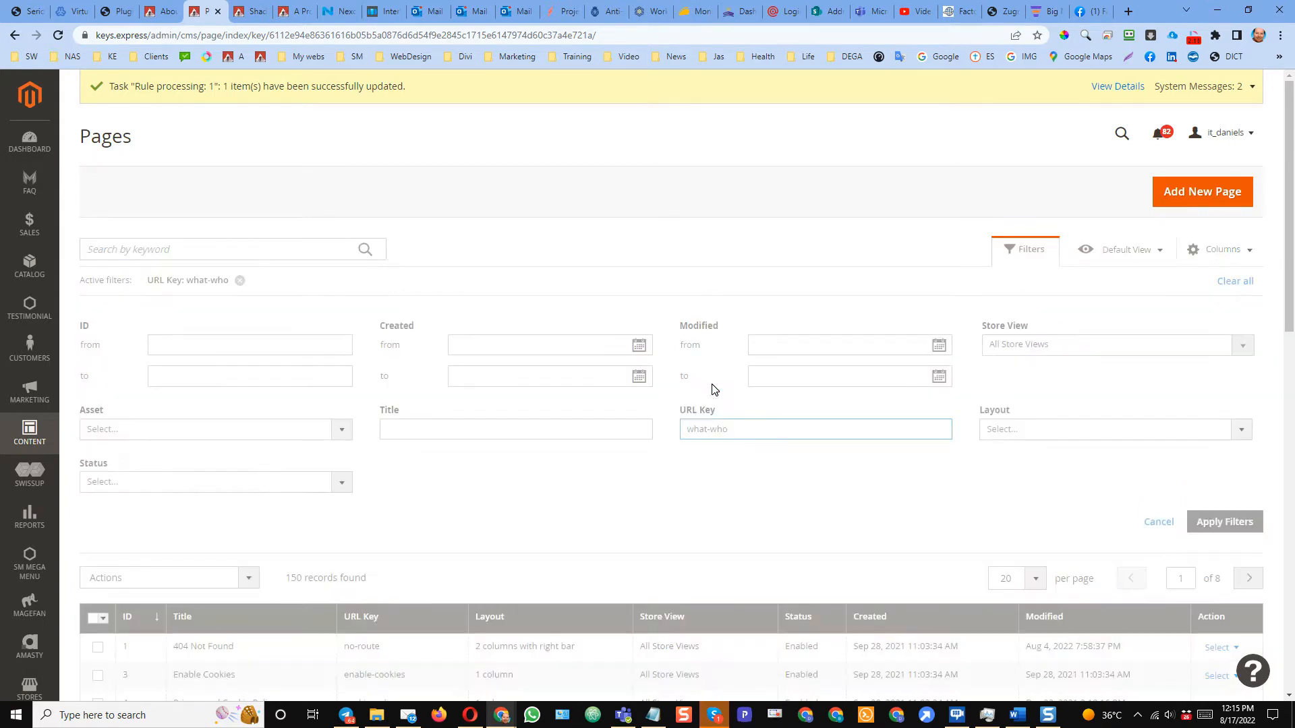
Look through the filtered what-who pages and their store views for the French entry
scroll(610, 482, down, 5)
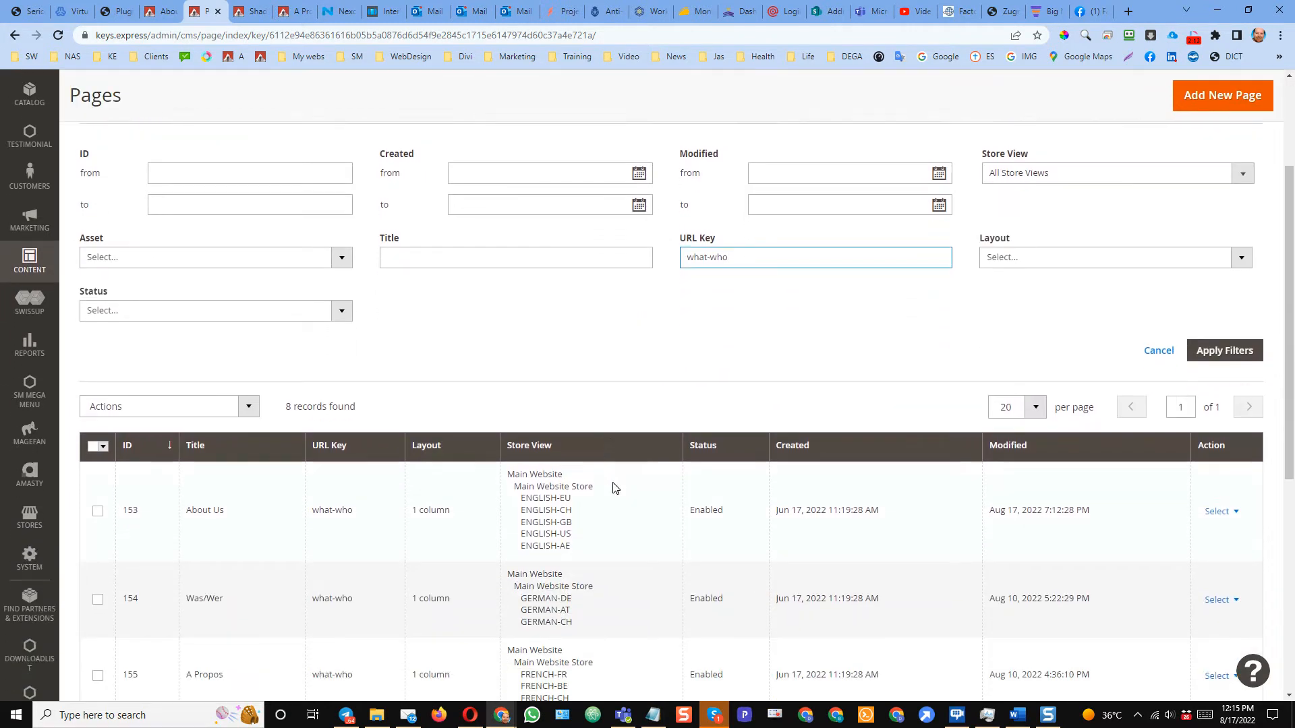
scroll(615, 516, down, 3)
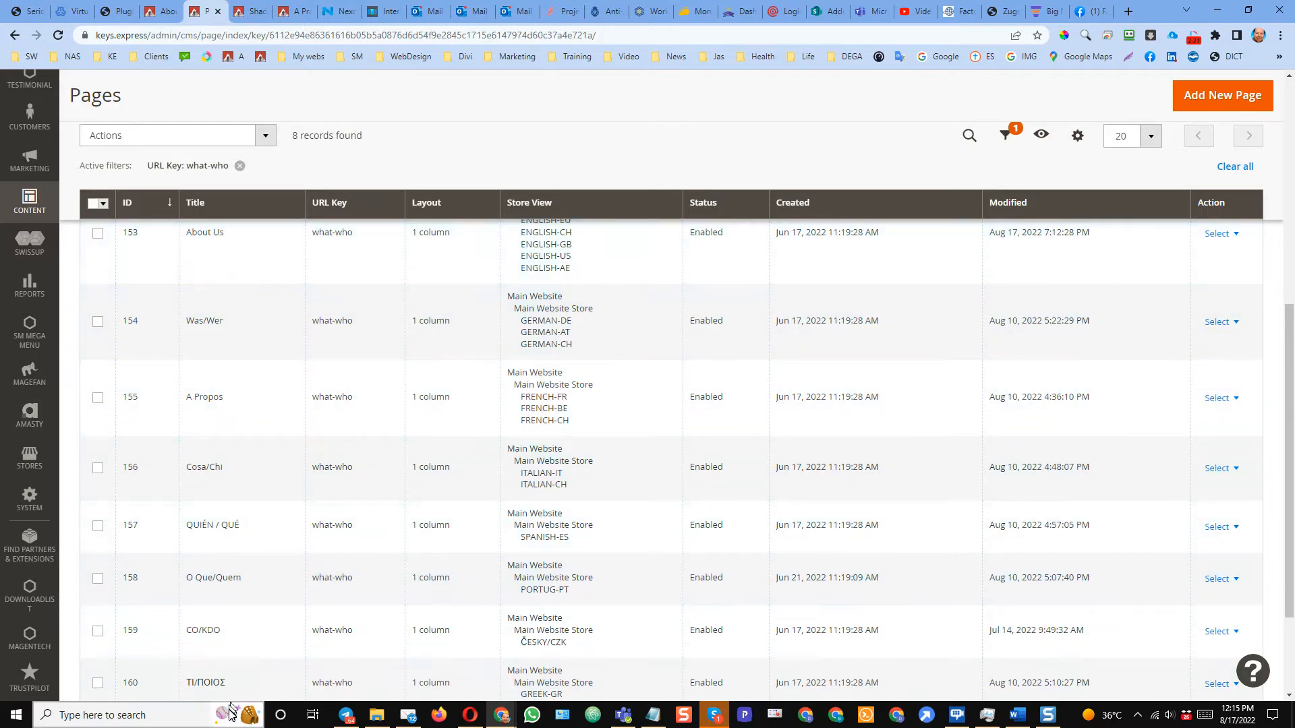
scroll(232, 472, up, 1)
scroll(232, 533, down, 2)
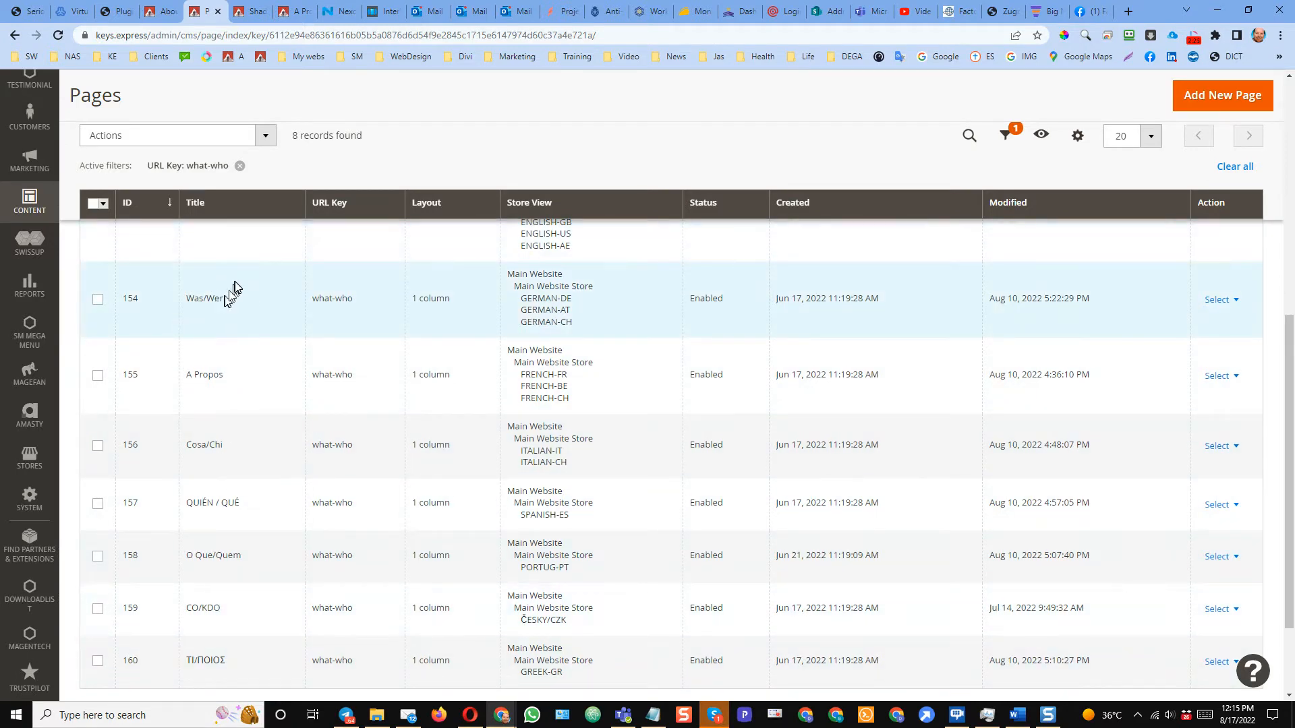
scroll(219, 276, up, 1)
scroll(212, 208, up, 8)
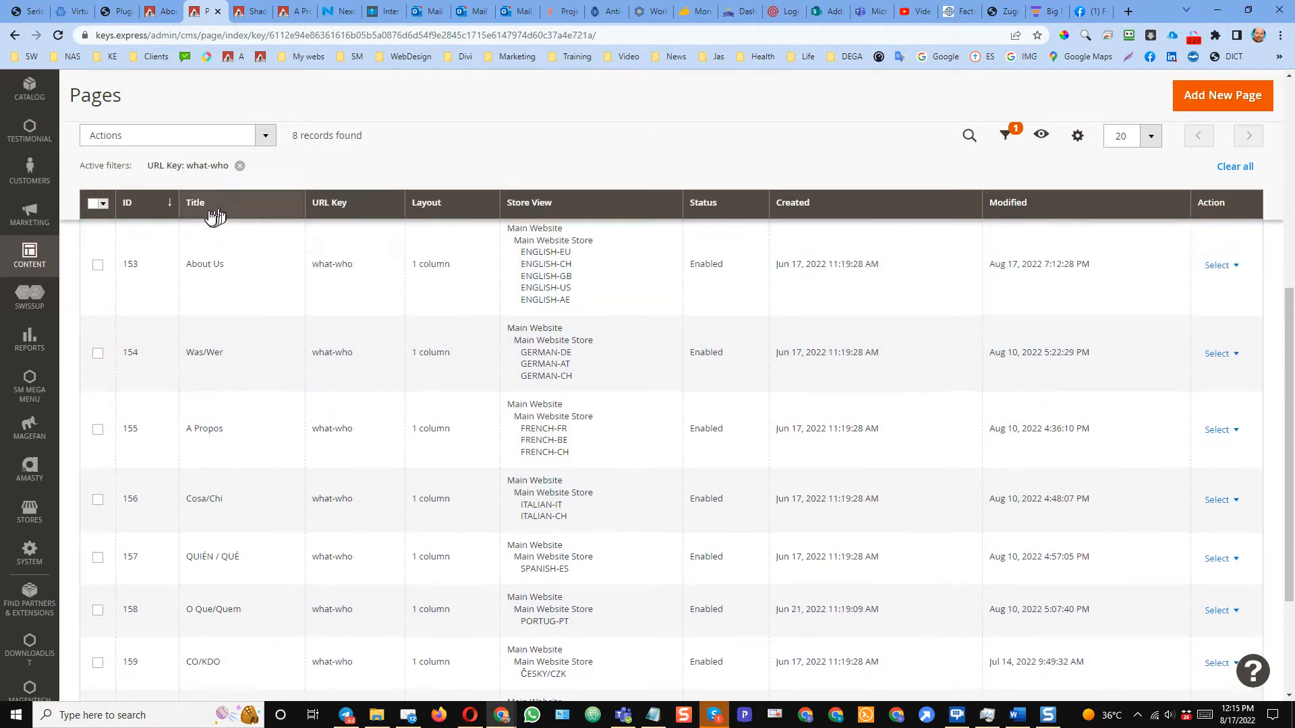
scroll(310, 233, up, 1)
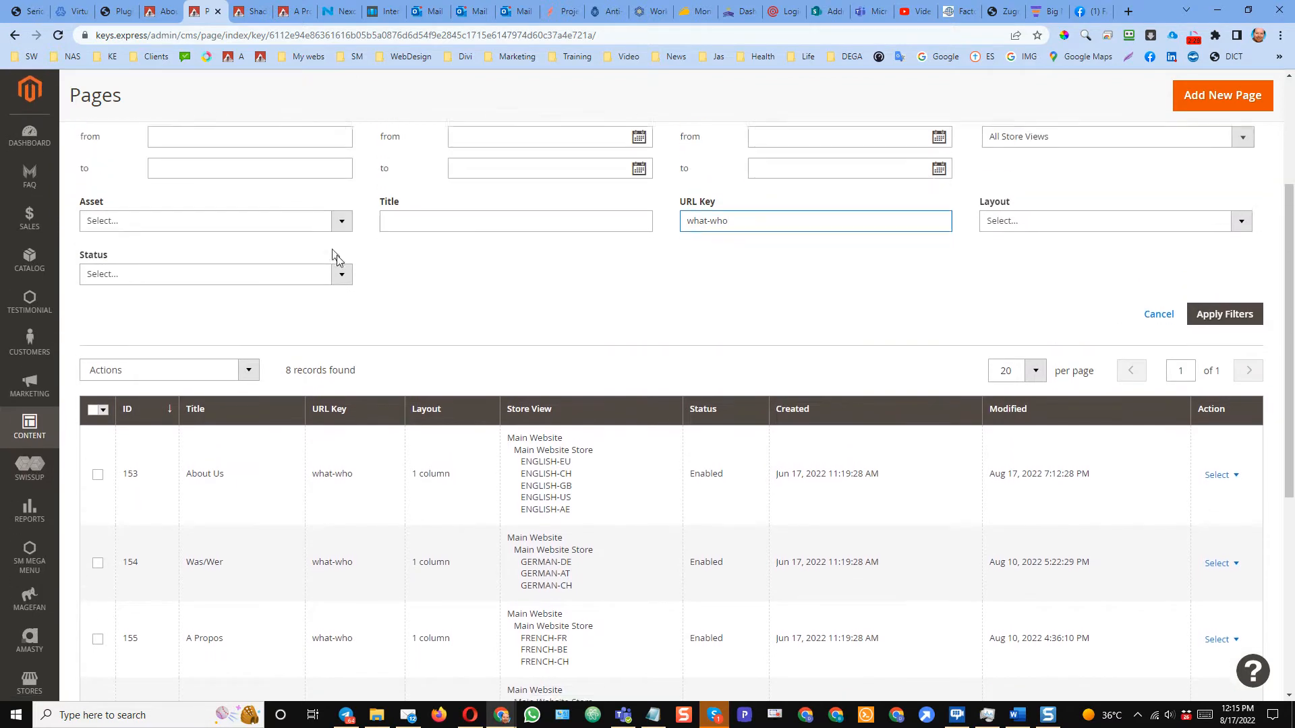
scroll(338, 260, down, 3)
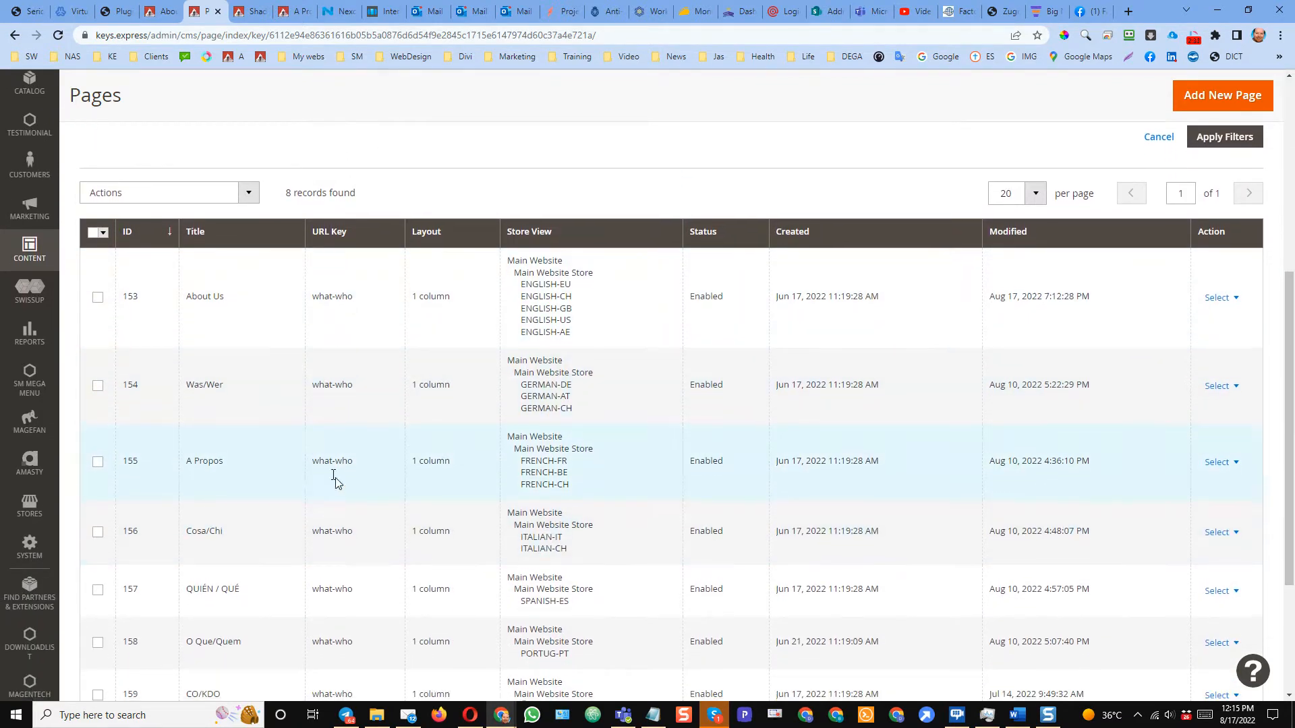
scroll(378, 534, down, 3)
scroll(398, 593, up, 2)
scroll(378, 472, up, 1)
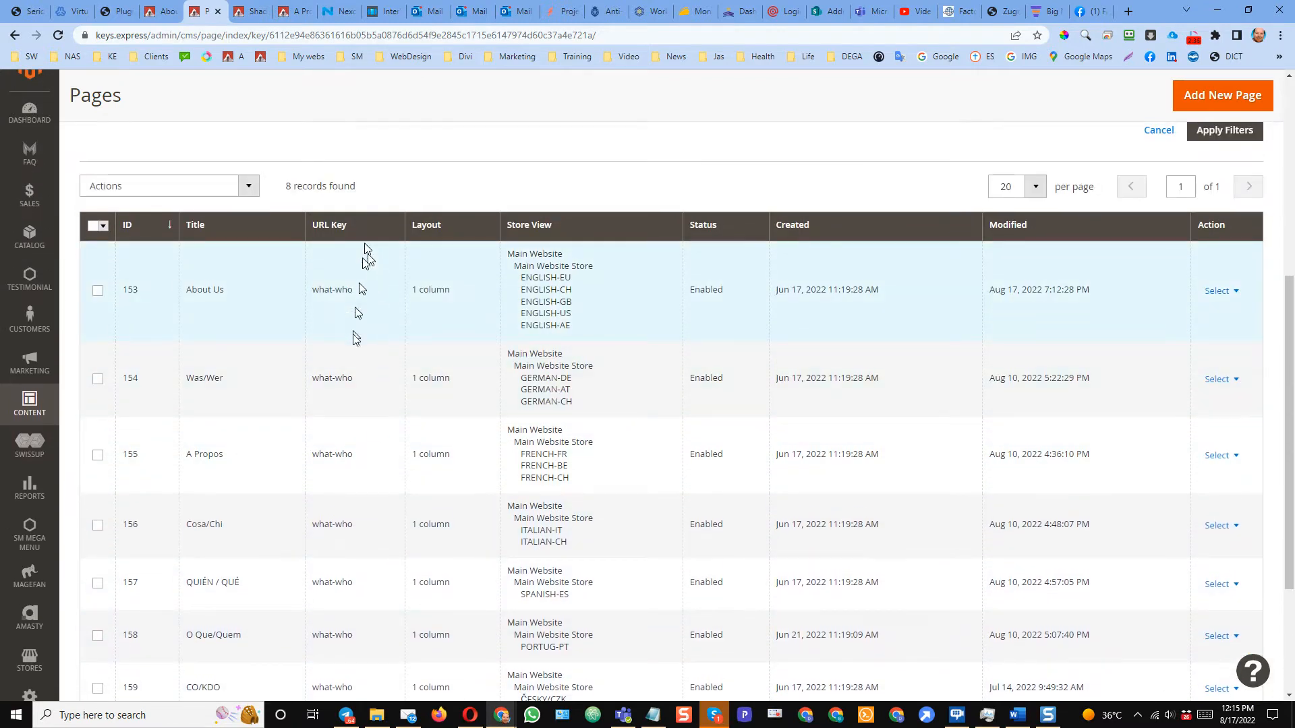
scroll(381, 627, down, 1)
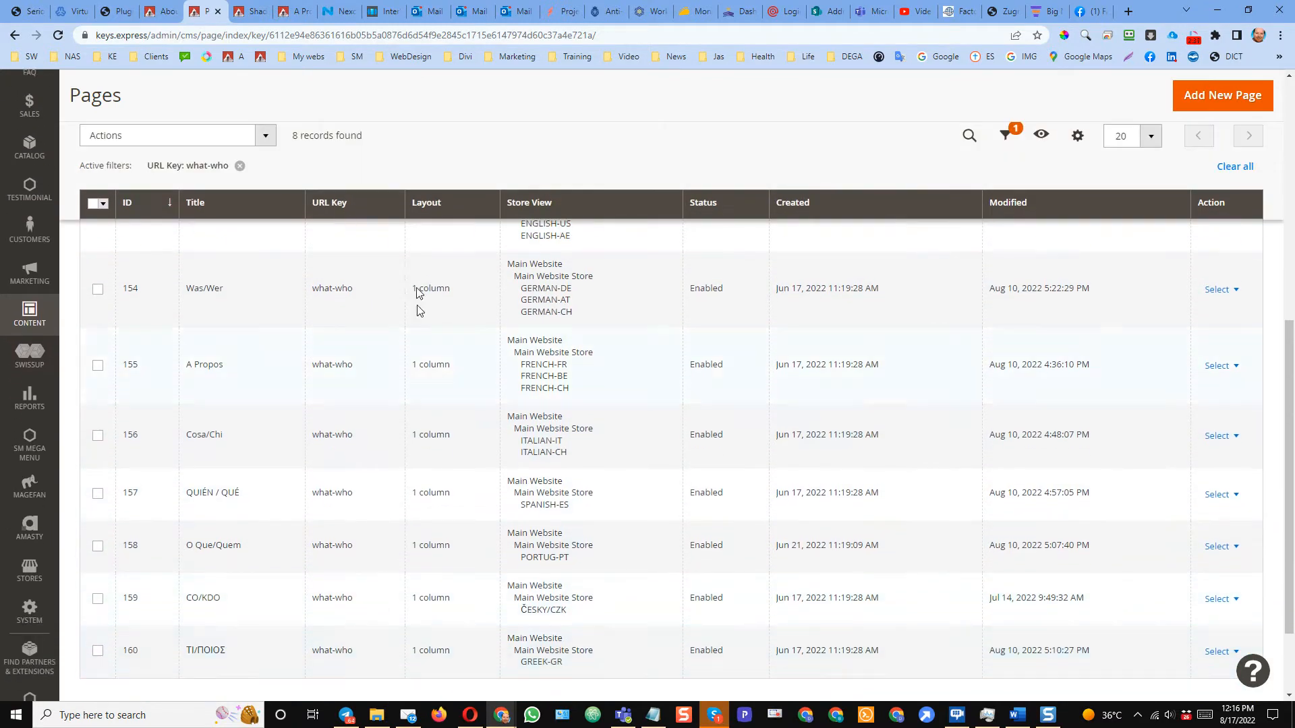
scroll(386, 399, down, 1)
scroll(396, 405, up, 1)
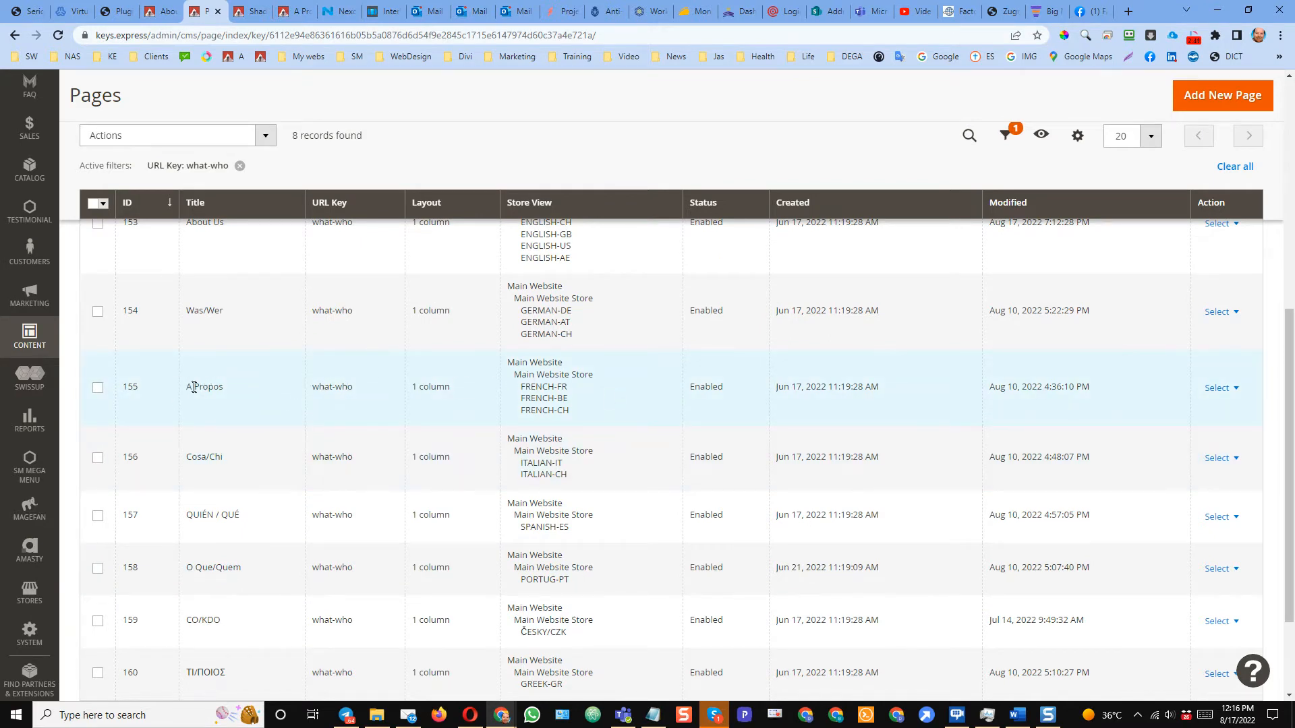
Open the French A Propos page for editing and expand its content section
click(1222, 395)
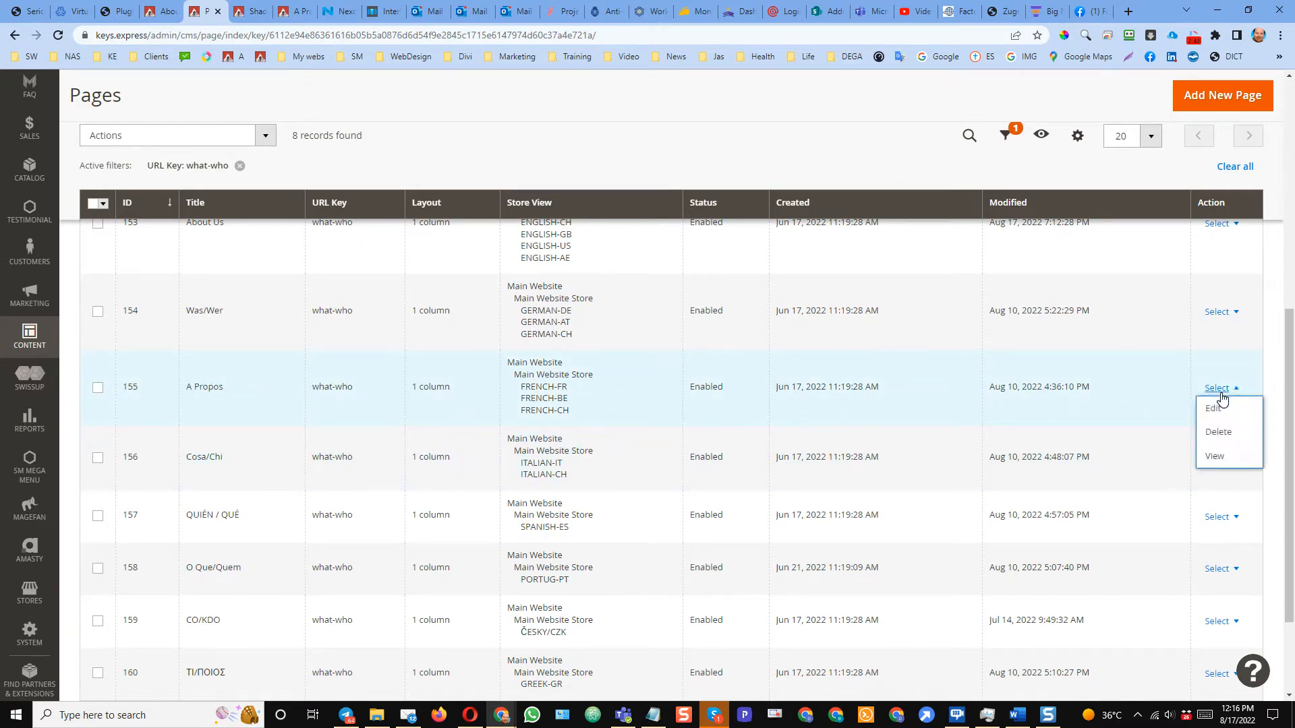
click(1217, 407)
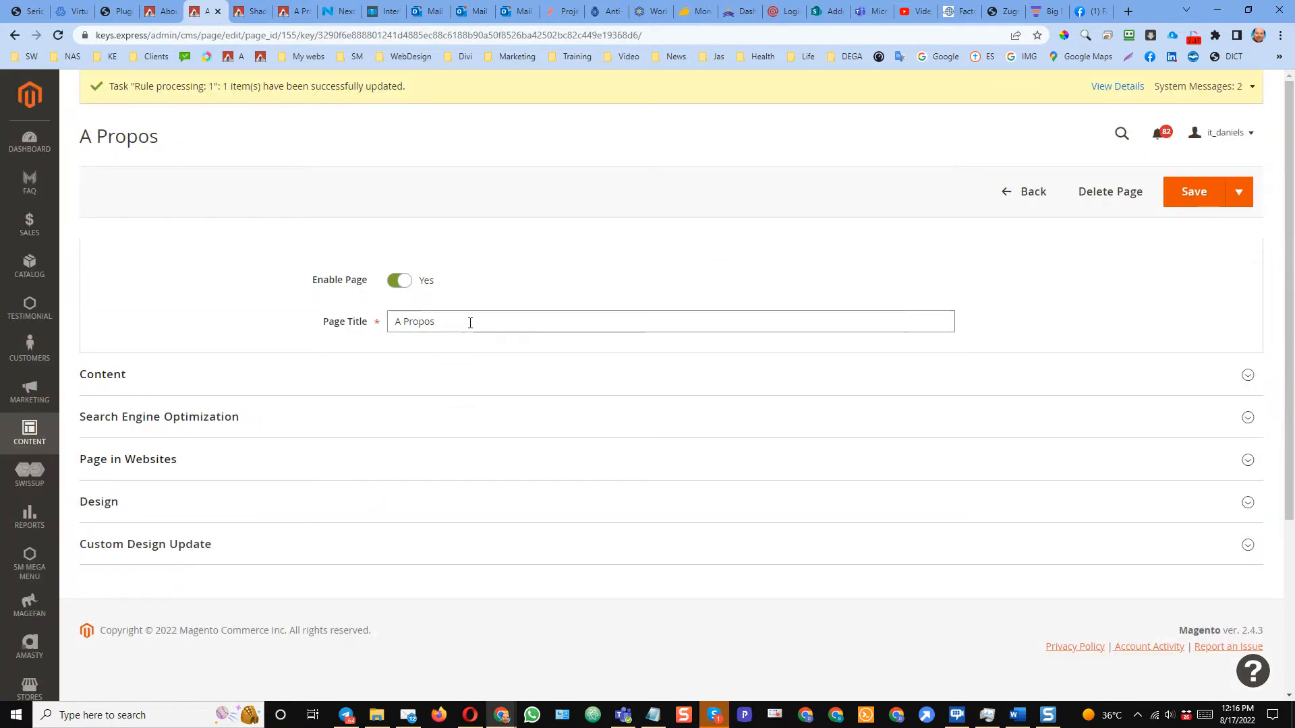
click(470, 323)
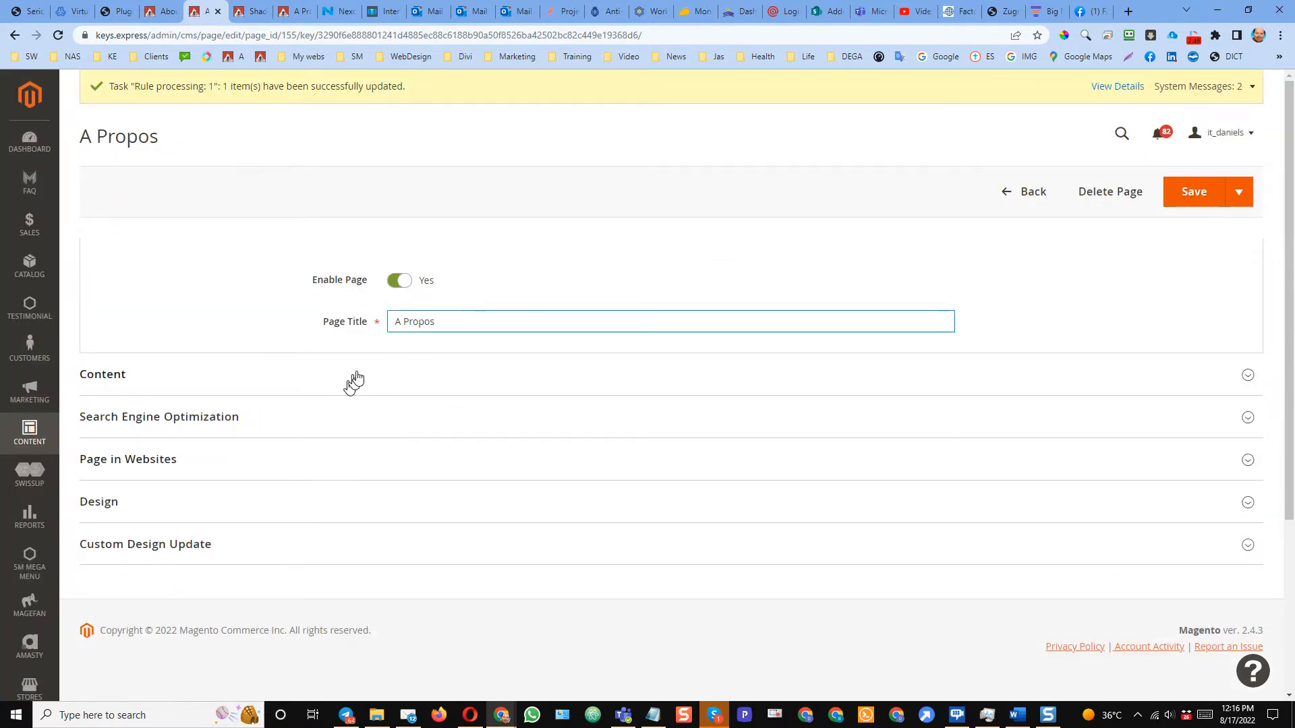
click(433, 389)
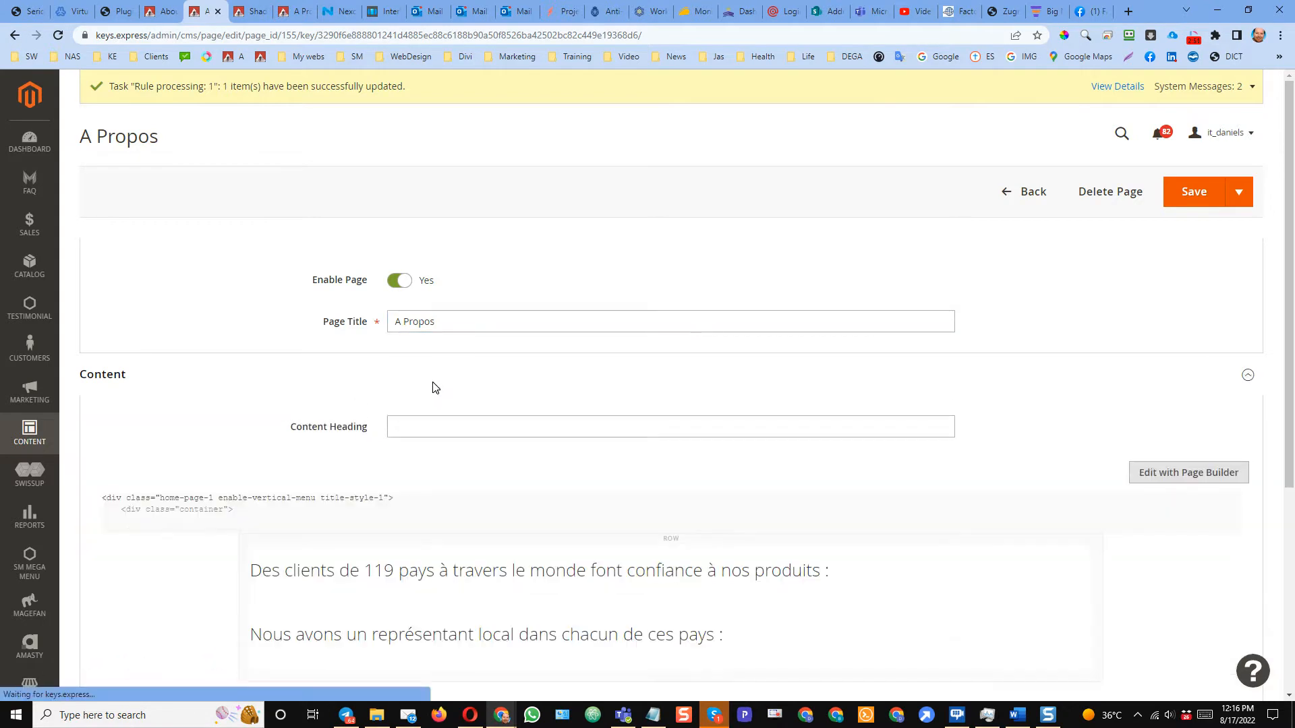
scroll(439, 432, down, 5)
scroll(449, 446, up, 1)
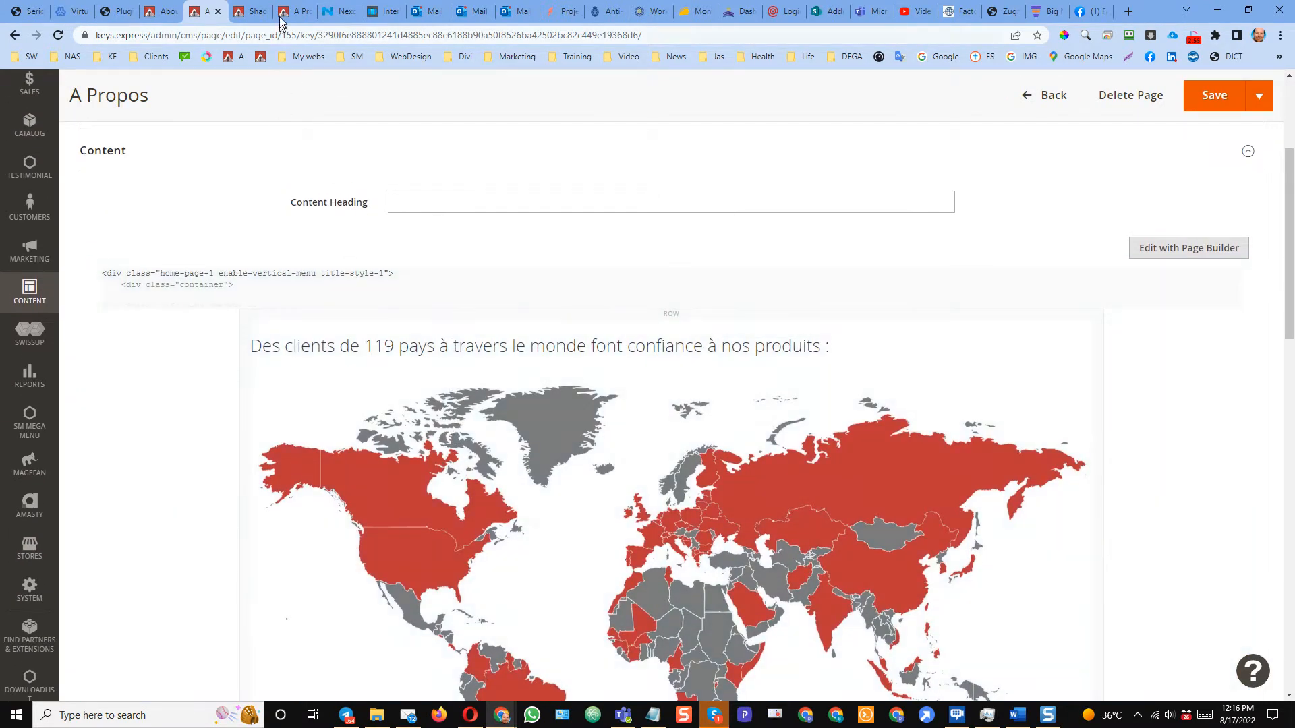
Look over the text sections and world map on the live French what-who page
click(300, 14)
scroll(540, 425, down, 5)
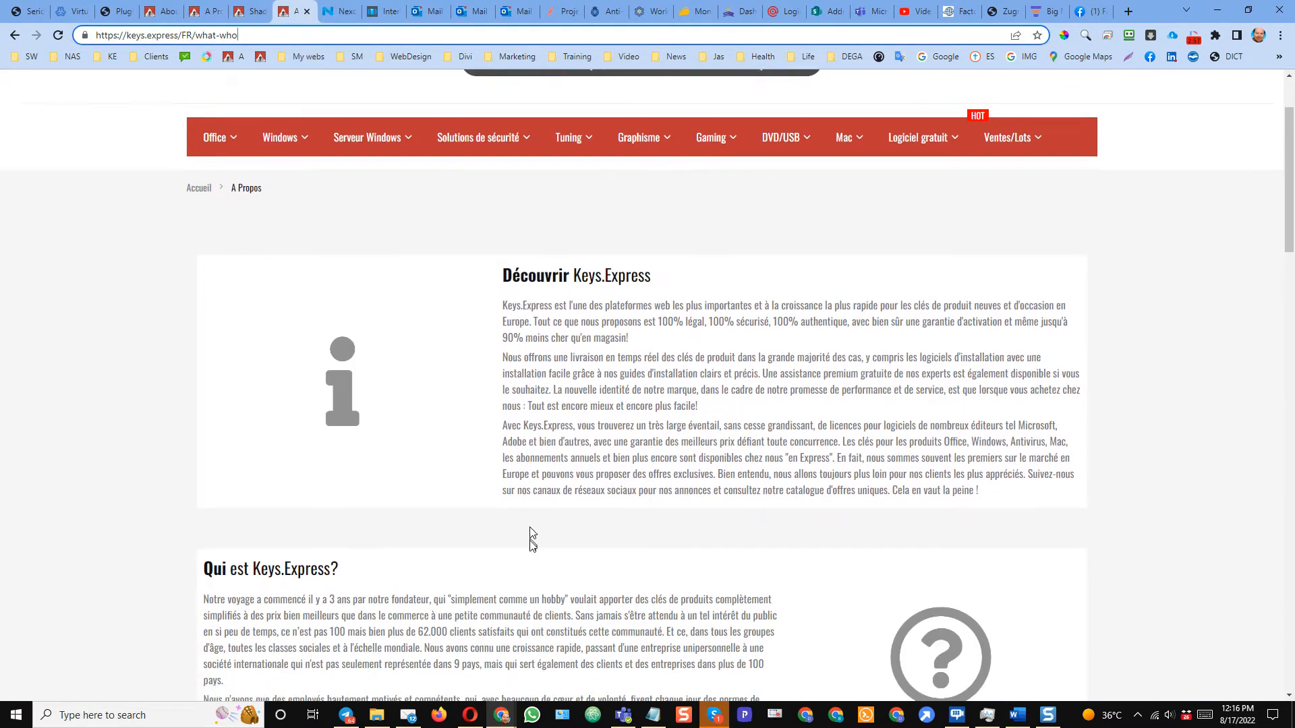
scroll(539, 493, up, 1)
scroll(593, 463, down, 4)
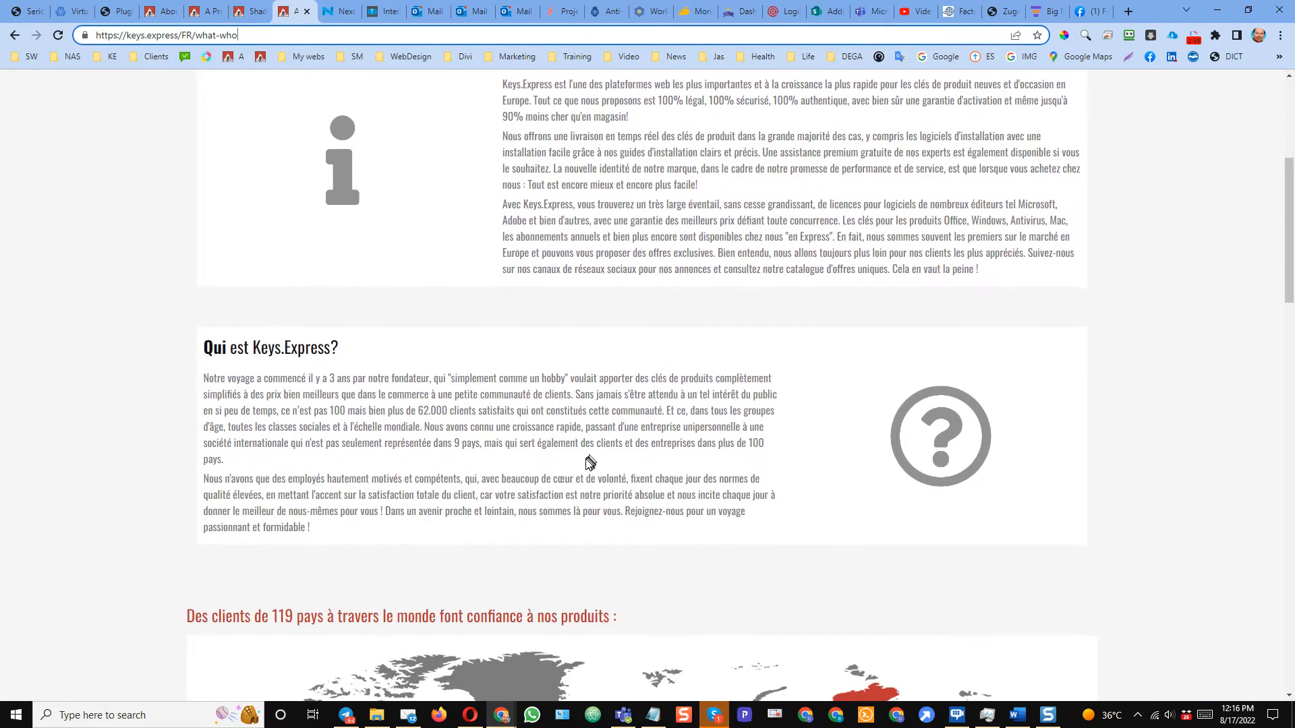
scroll(560, 554, up, 2)
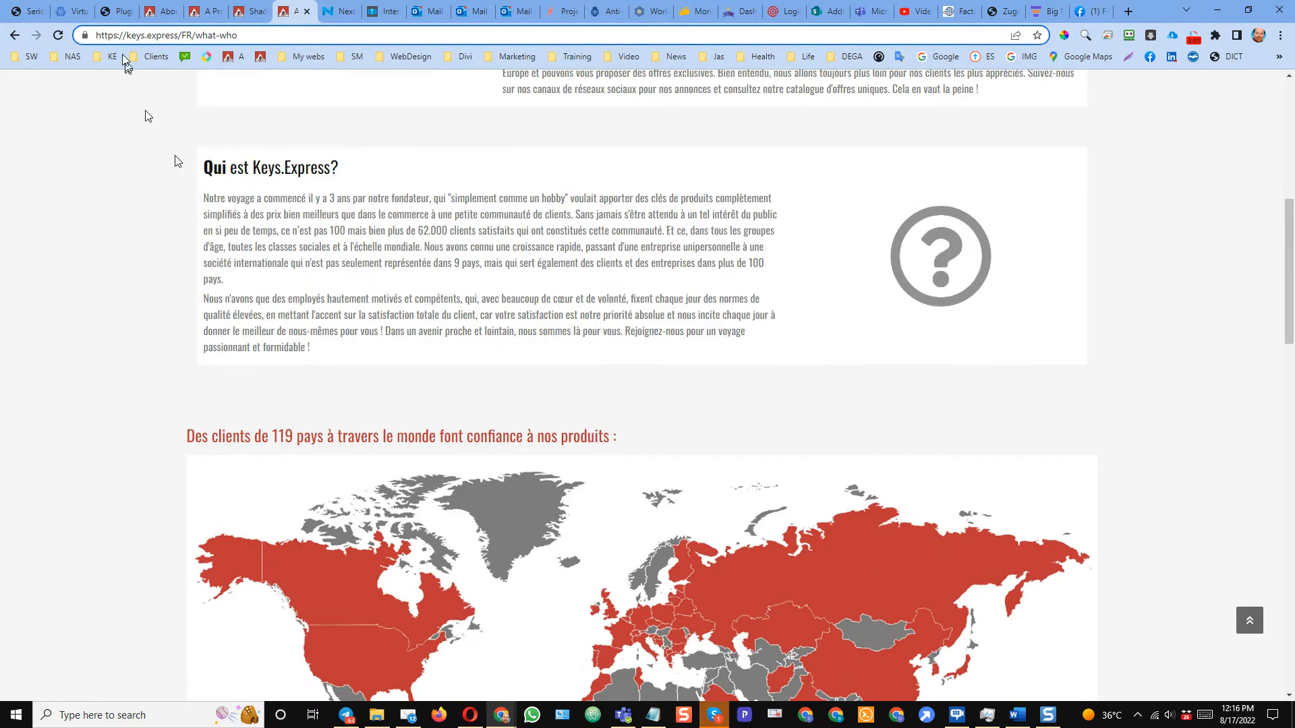
Open the A Propos page's first HTML Code block in Page Builder, examine its French text, and close it without saving
click(209, 13)
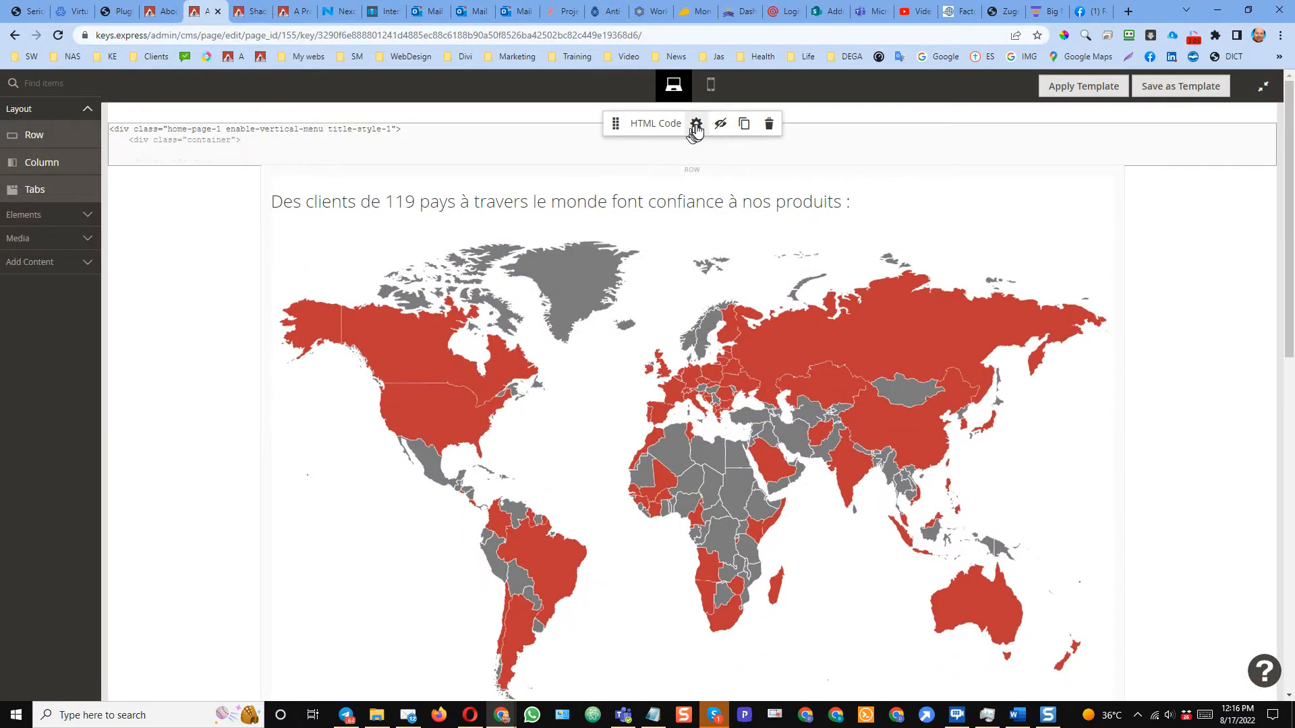
click(695, 125)
scroll(575, 534, down, 3)
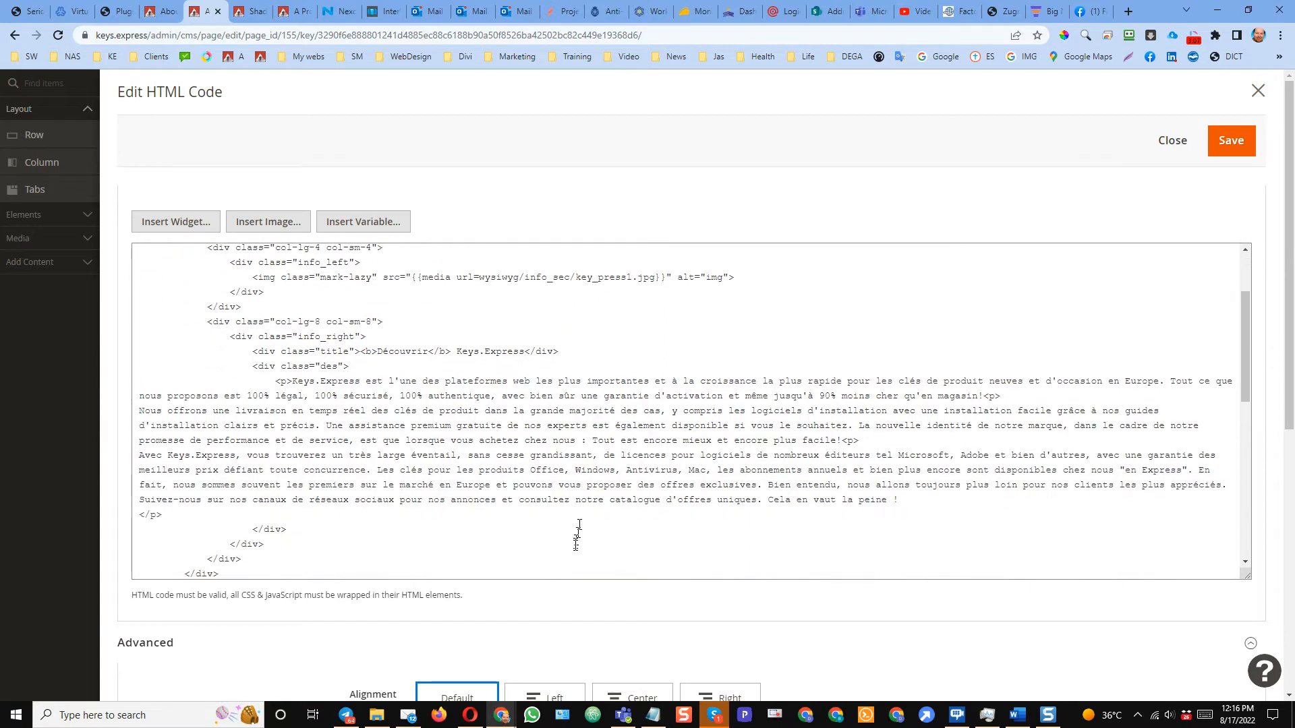
scroll(578, 532, up, 1)
scroll(746, 448, up, 3)
scroll(748, 445, down, 2)
scroll(876, 385, up, 2)
click(1157, 147)
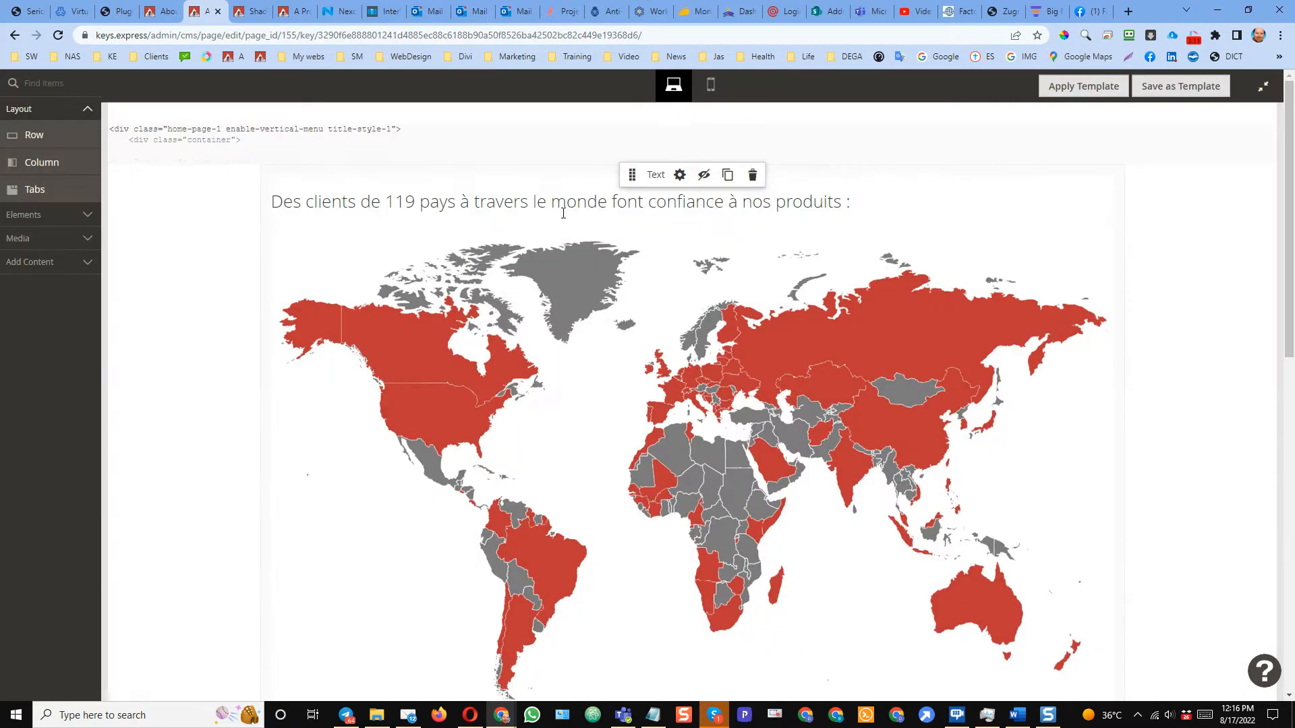
Expand the English About Us page's content and examine its row and column layout
click(160, 10)
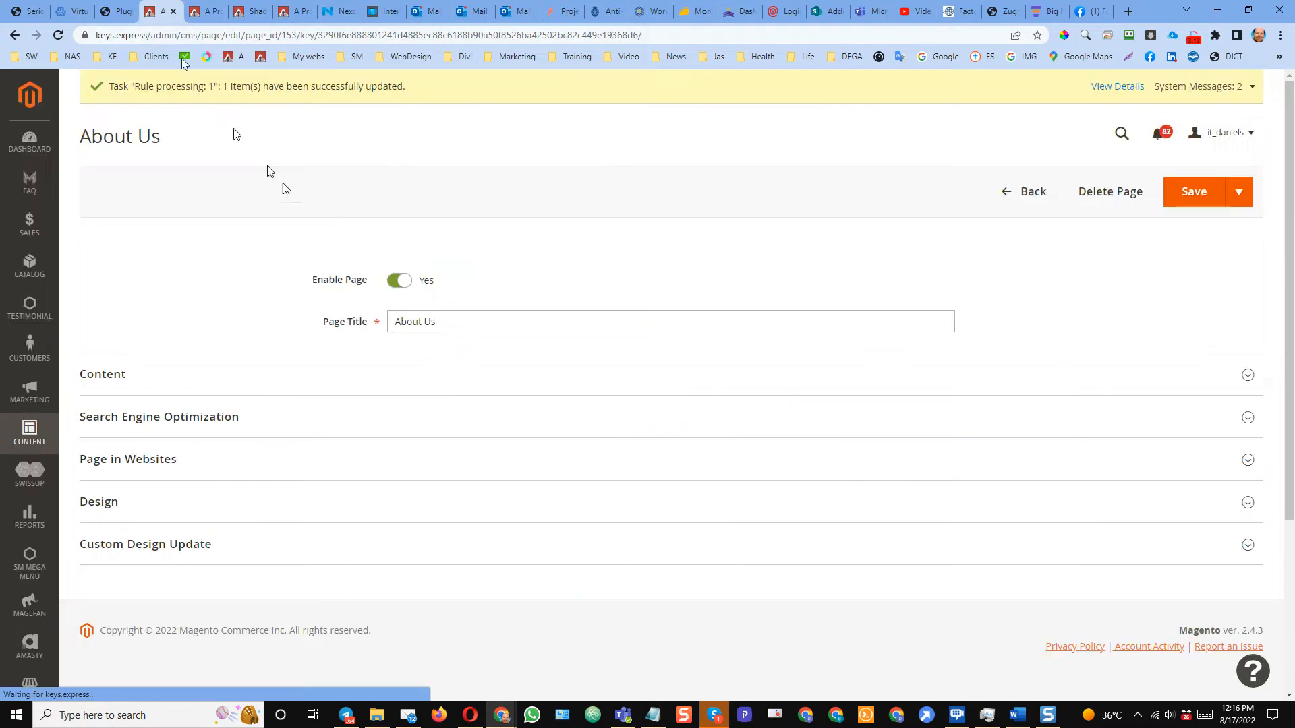
click(211, 398)
scroll(445, 445, down, 3)
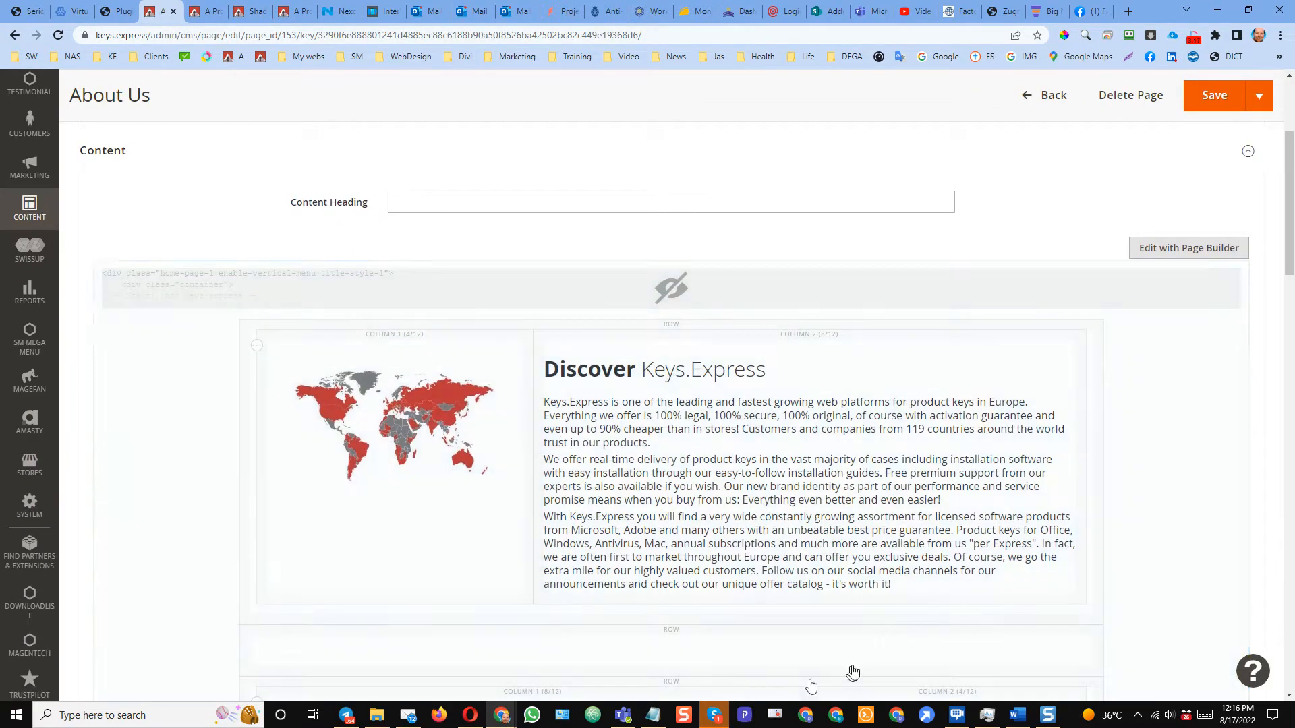
scroll(1079, 404, down, 2)
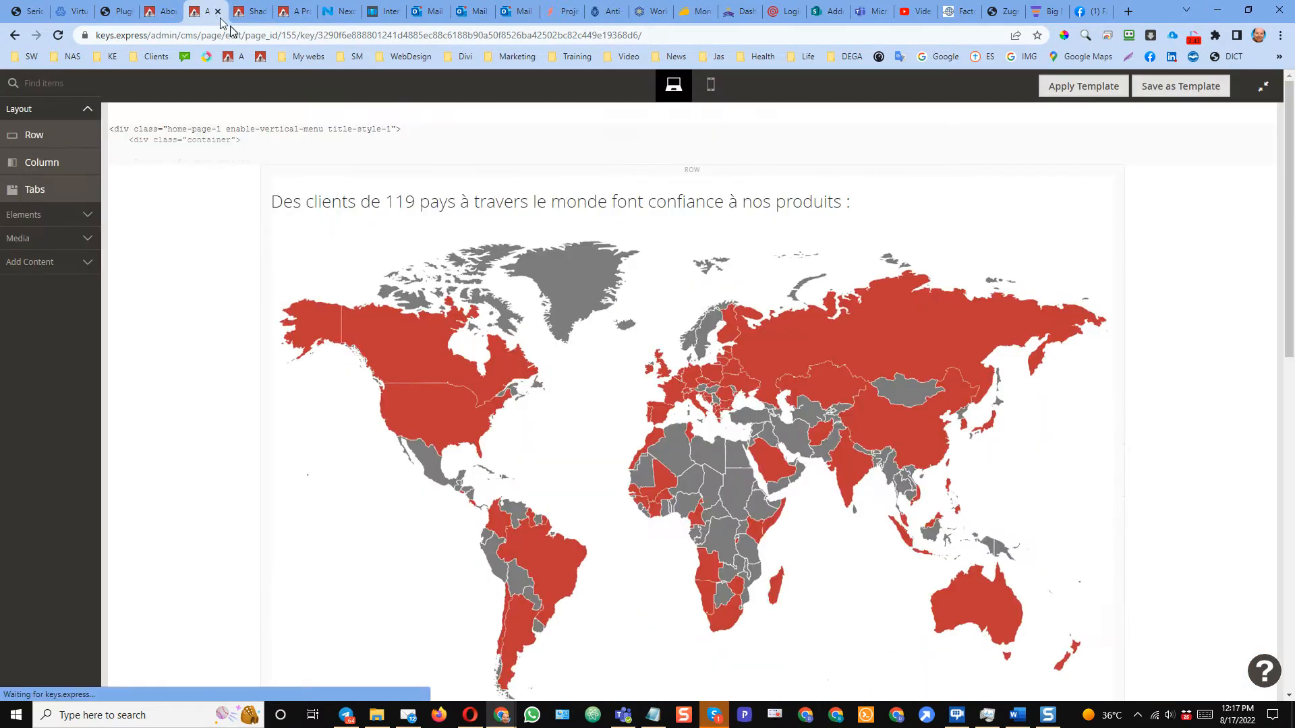
Add a two-column row above the world map heading on the French A Propos page
click(206, 11)
mouse_move(606, 256)
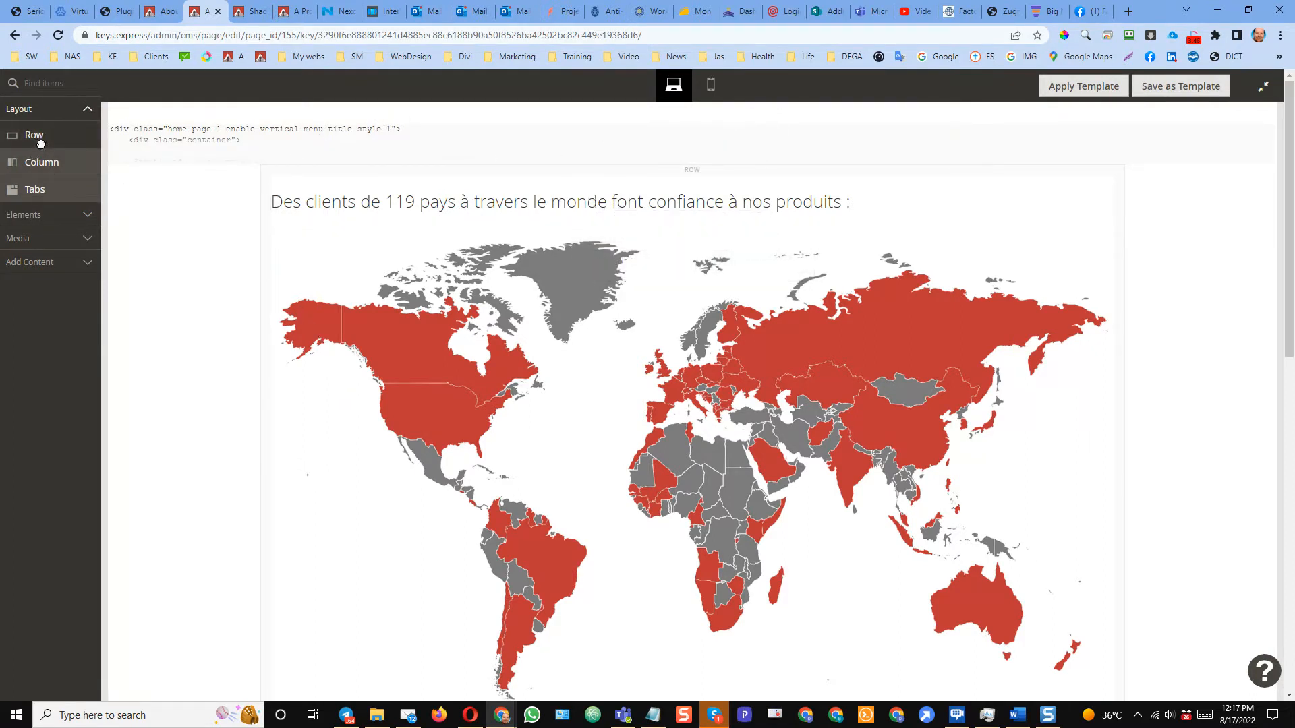
drag(34, 137, 402, 175)
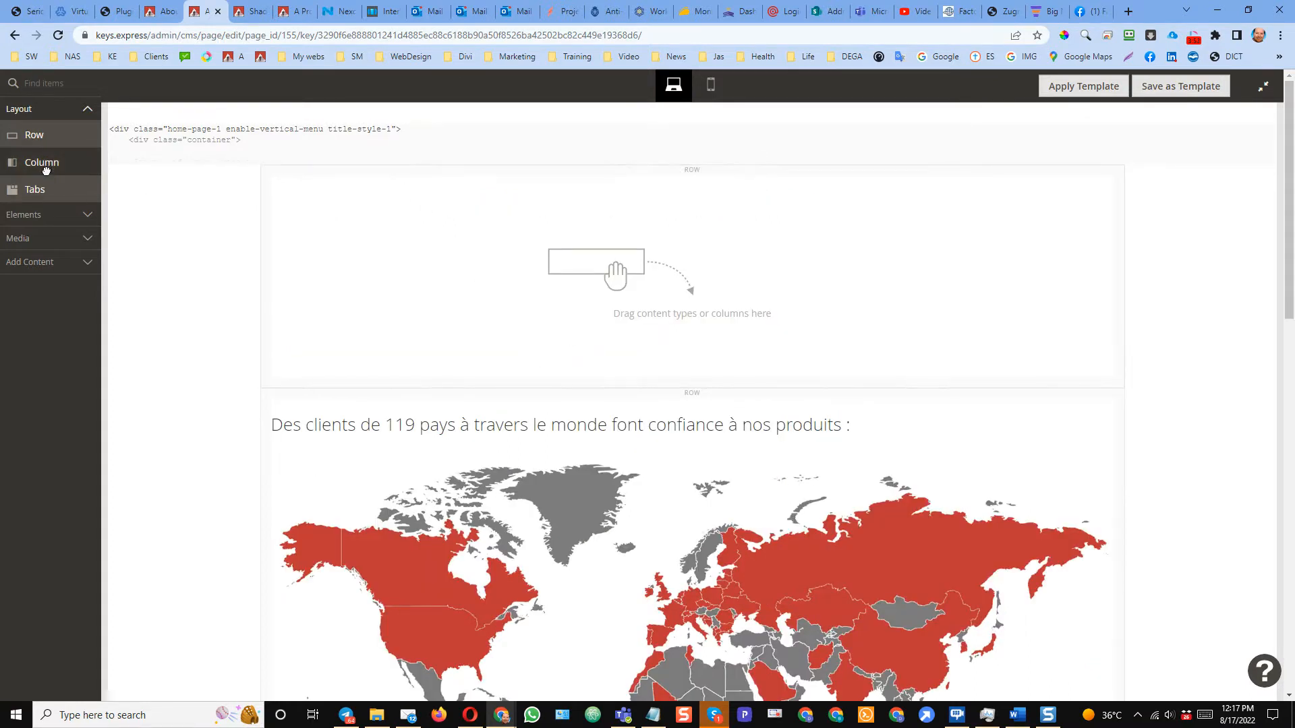
drag(44, 168, 445, 294)
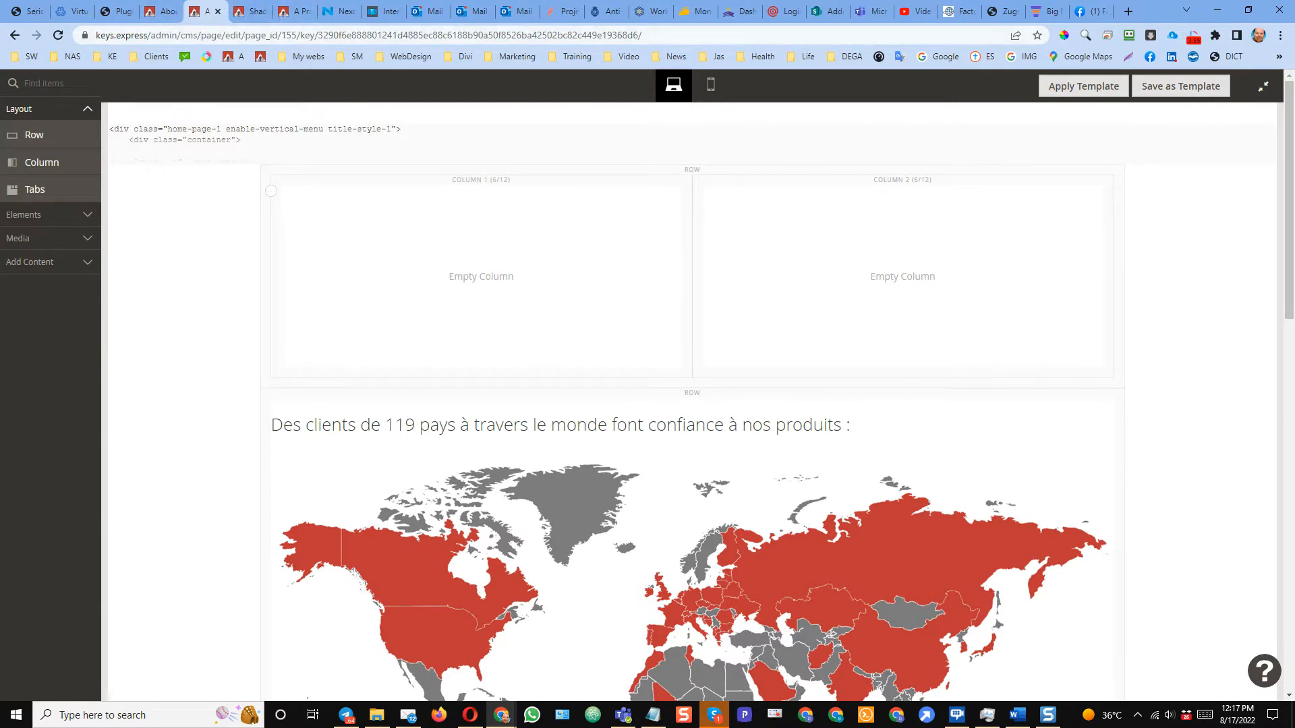
Check the English page's layout and resize the new French row's first column to 4/12
drag(0, 6, 856, 6)
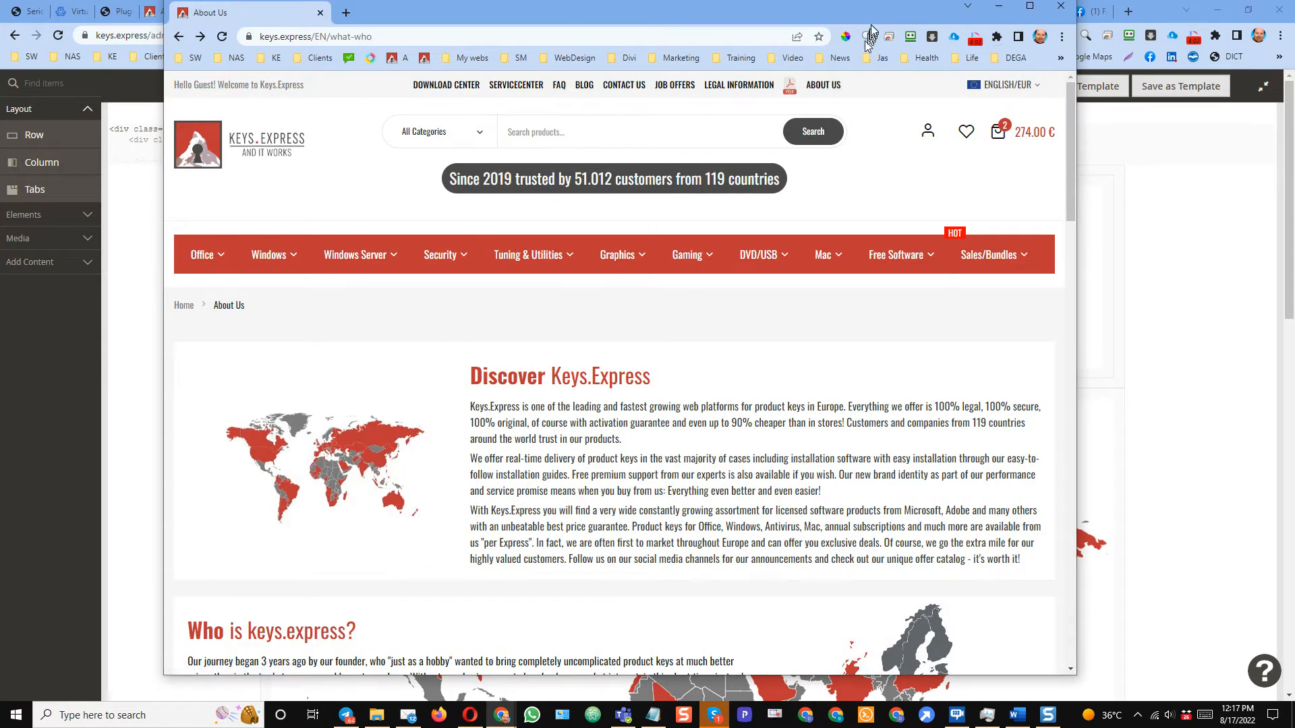
drag(875, 19, 0, 17)
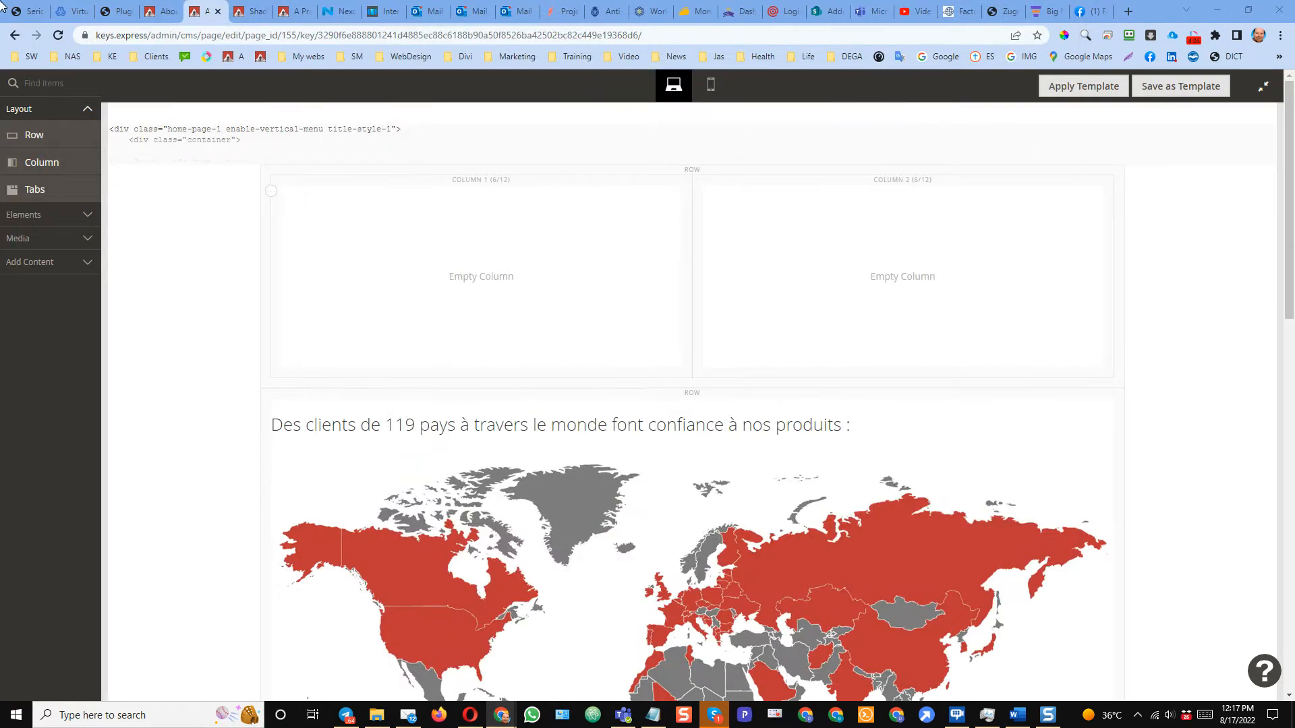
click(162, 11)
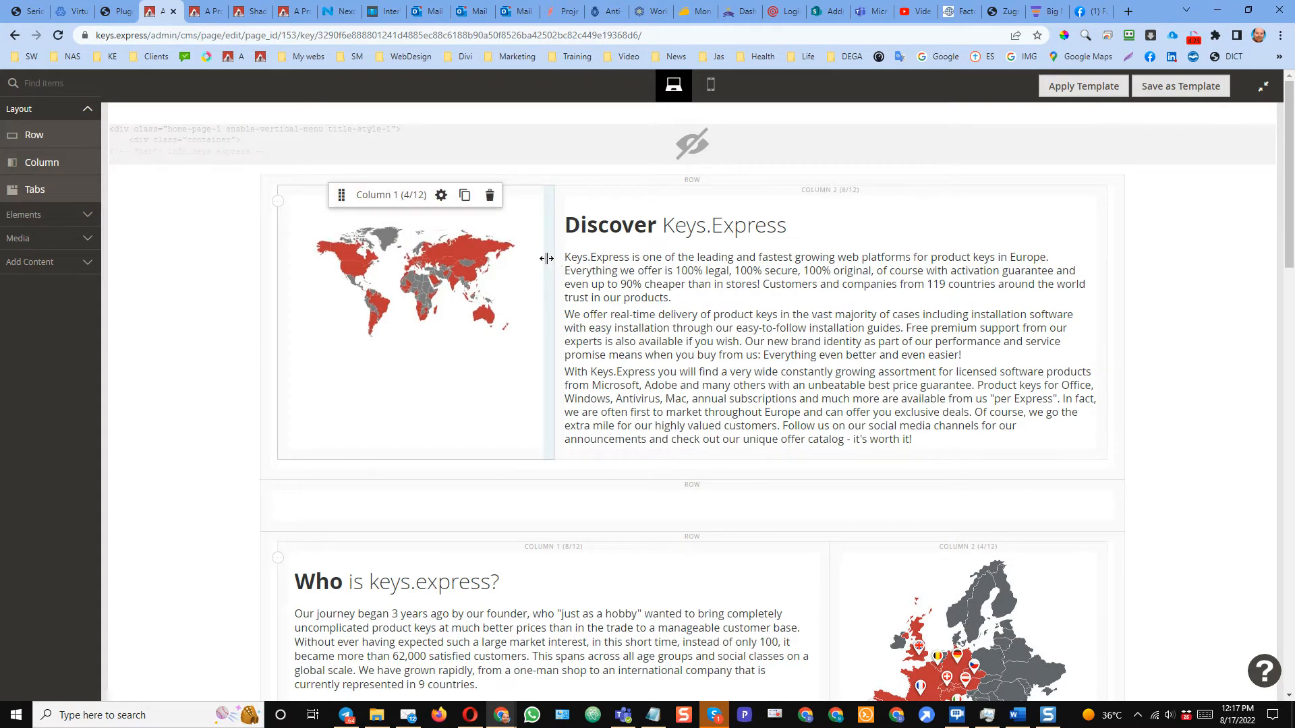
click(206, 12)
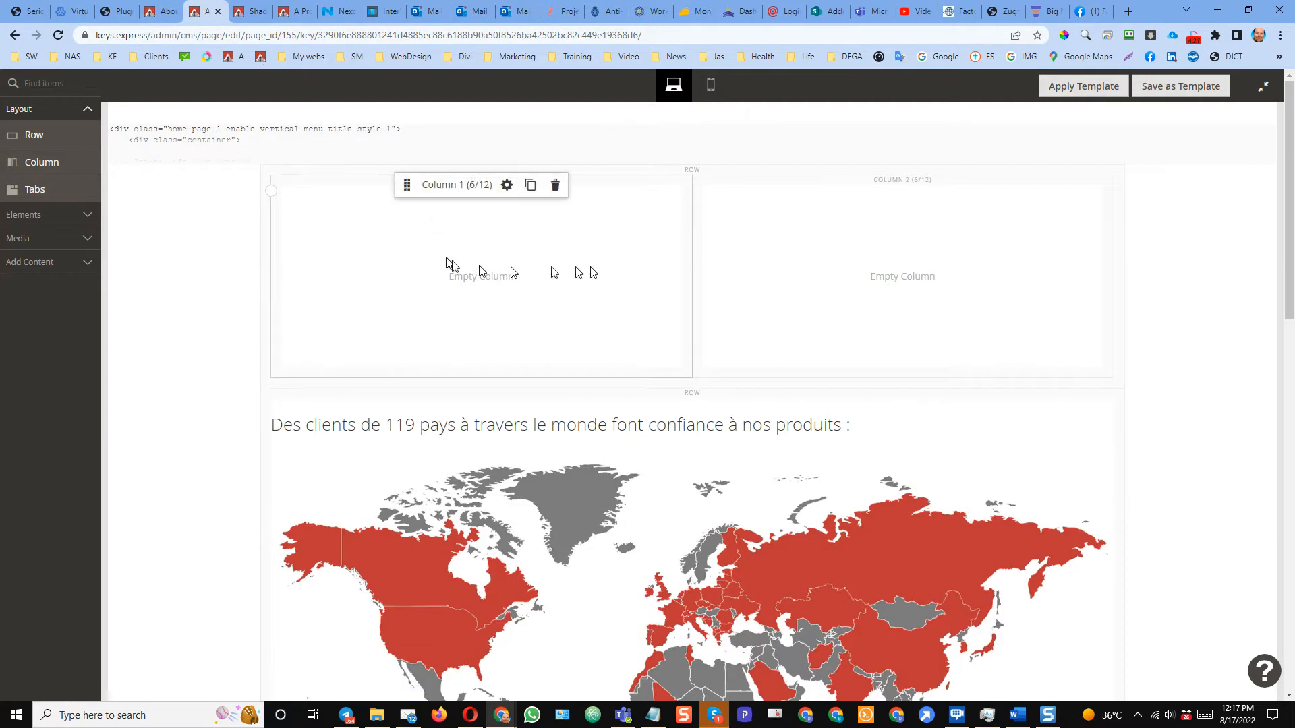
drag(683, 274, 543, 275)
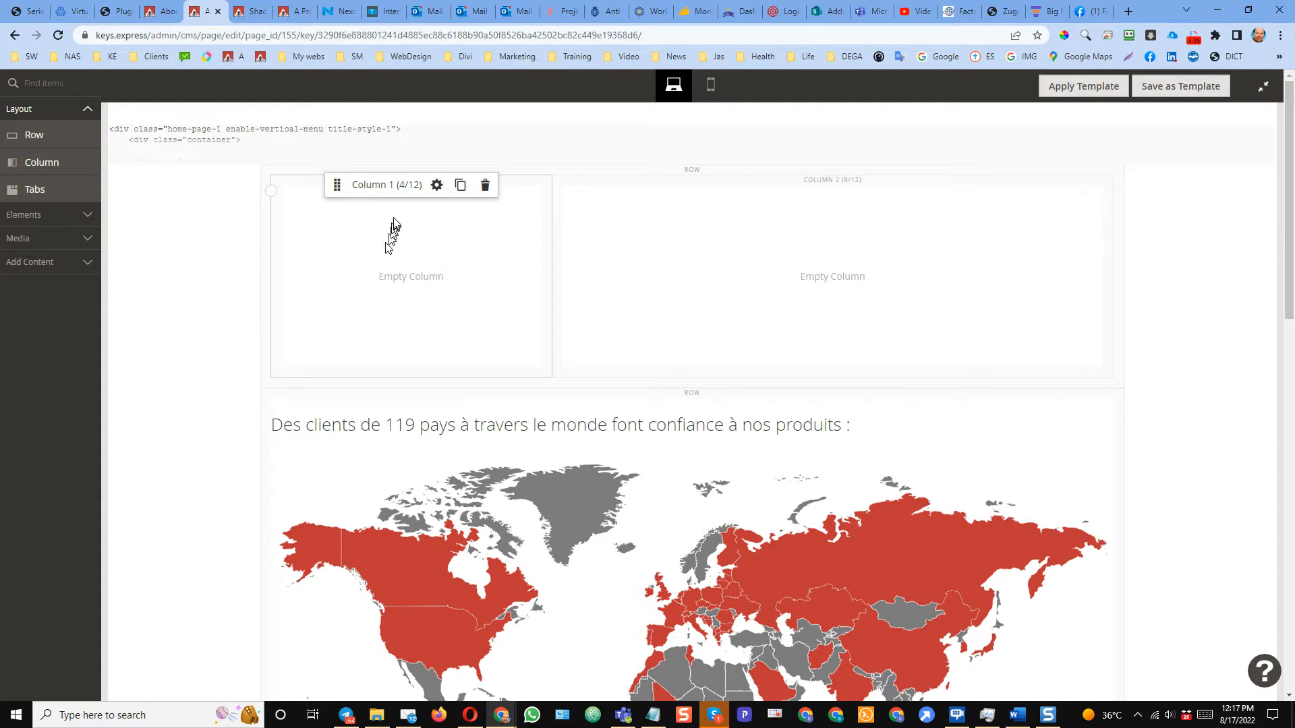
Add an Image element to the first column of the new row on the French page
click(34, 215)
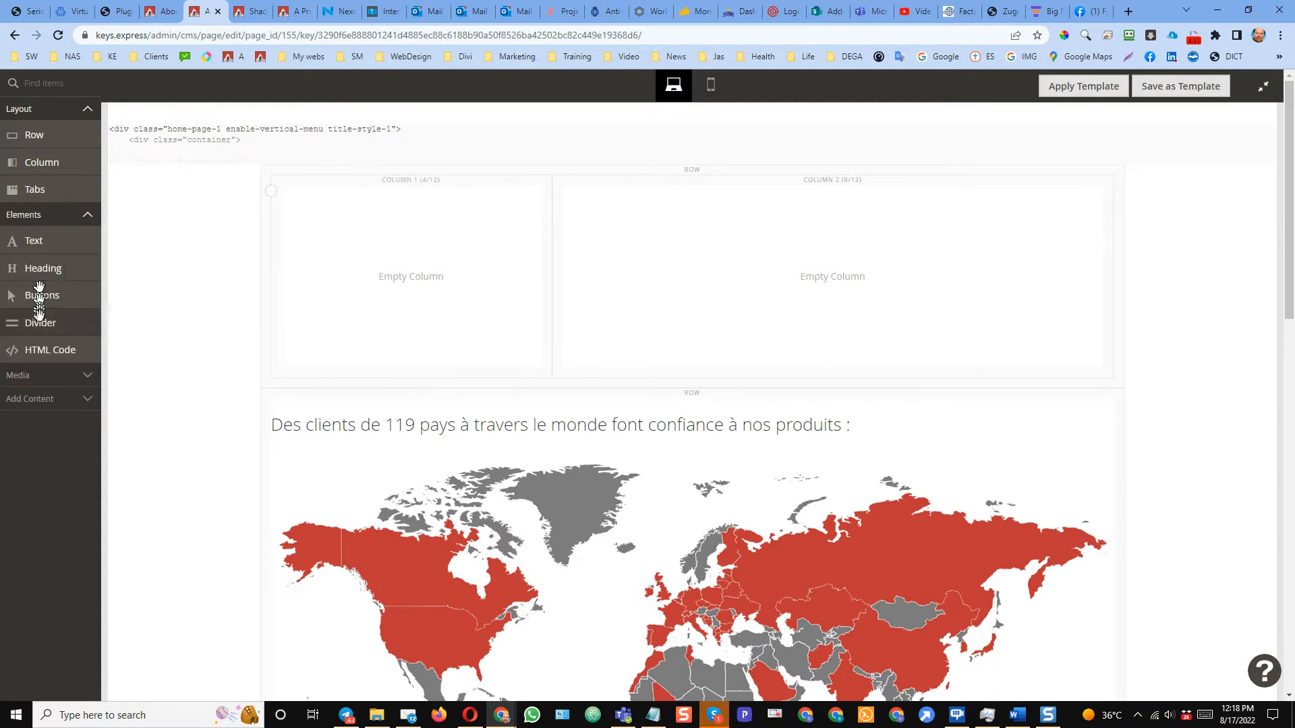
click(41, 375)
drag(38, 401, 464, 317)
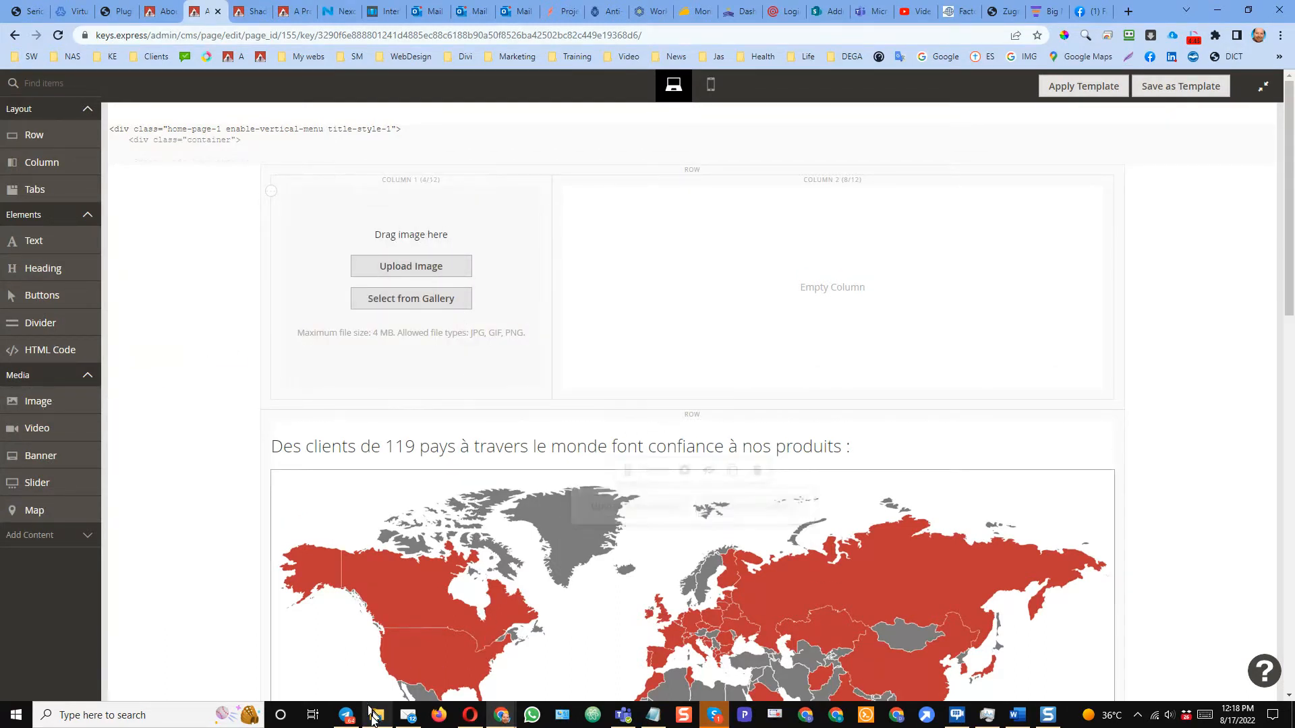
Load World Map KE small.jpg from the Maps folder into the Image element in the new row's first column
drag(1, 120, 904, 115)
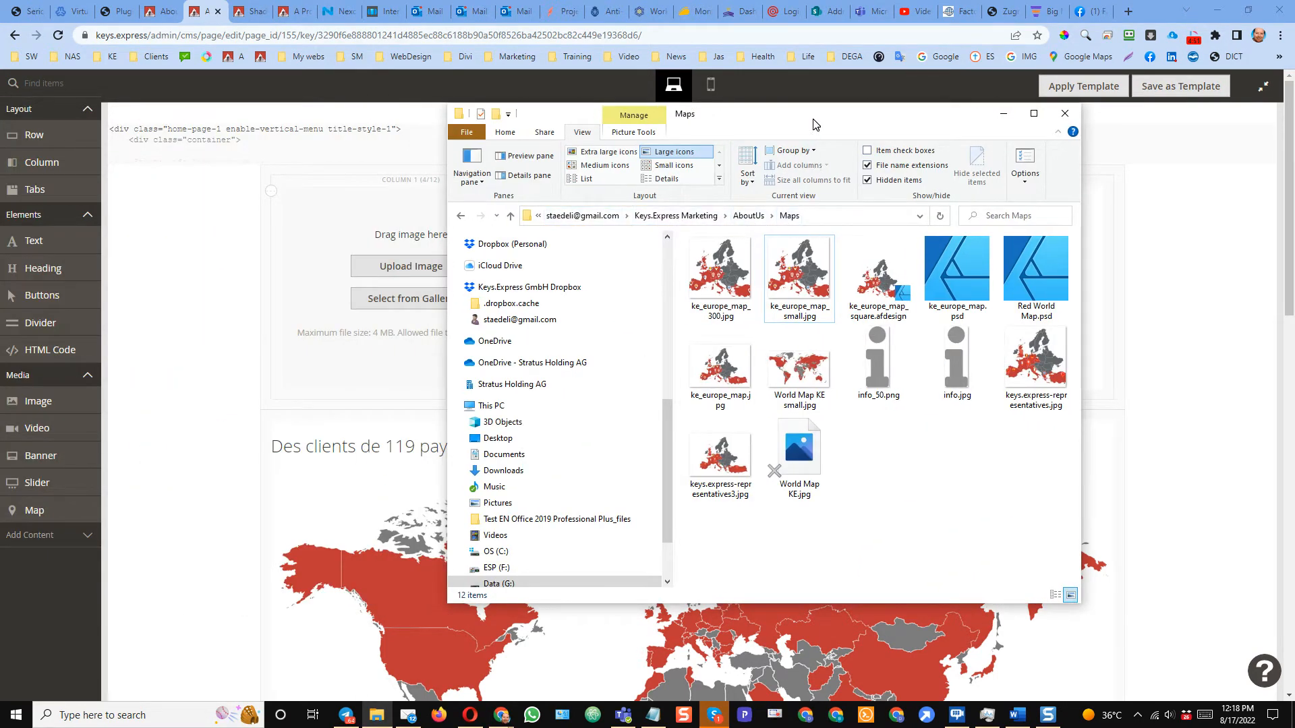
drag(813, 125, 857, 127)
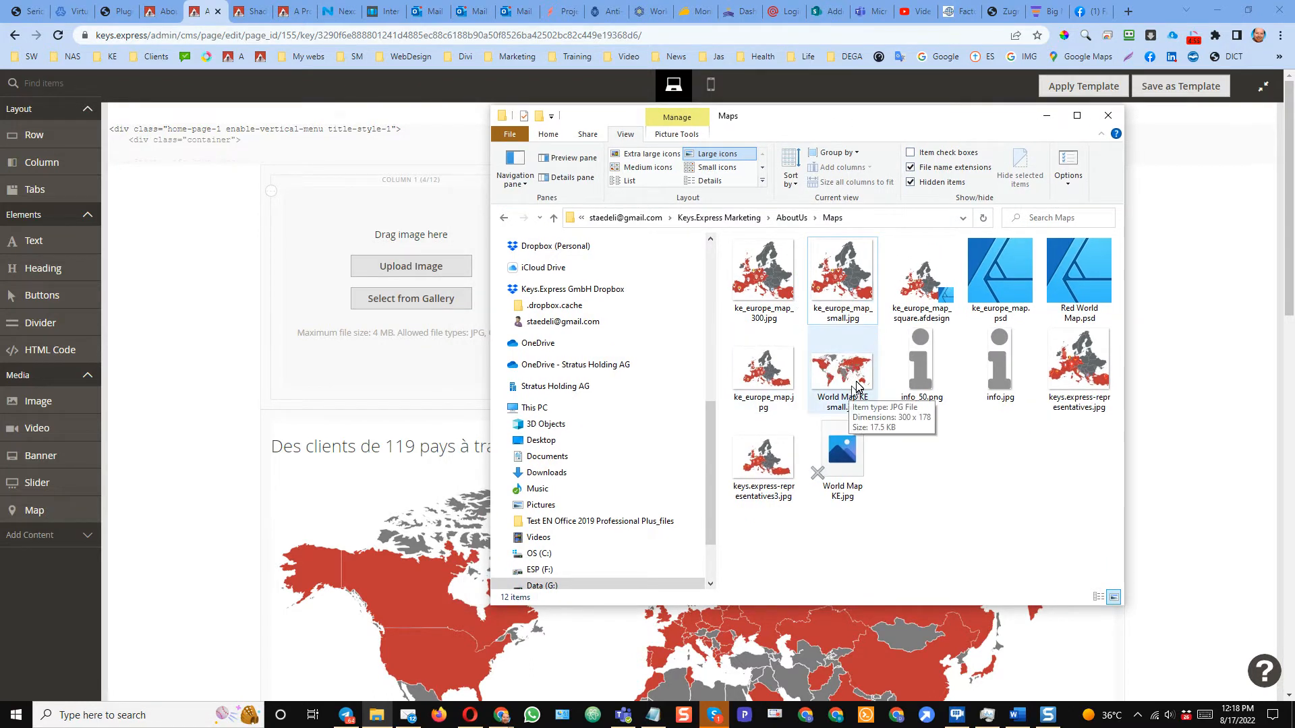
drag(856, 380, 361, 282)
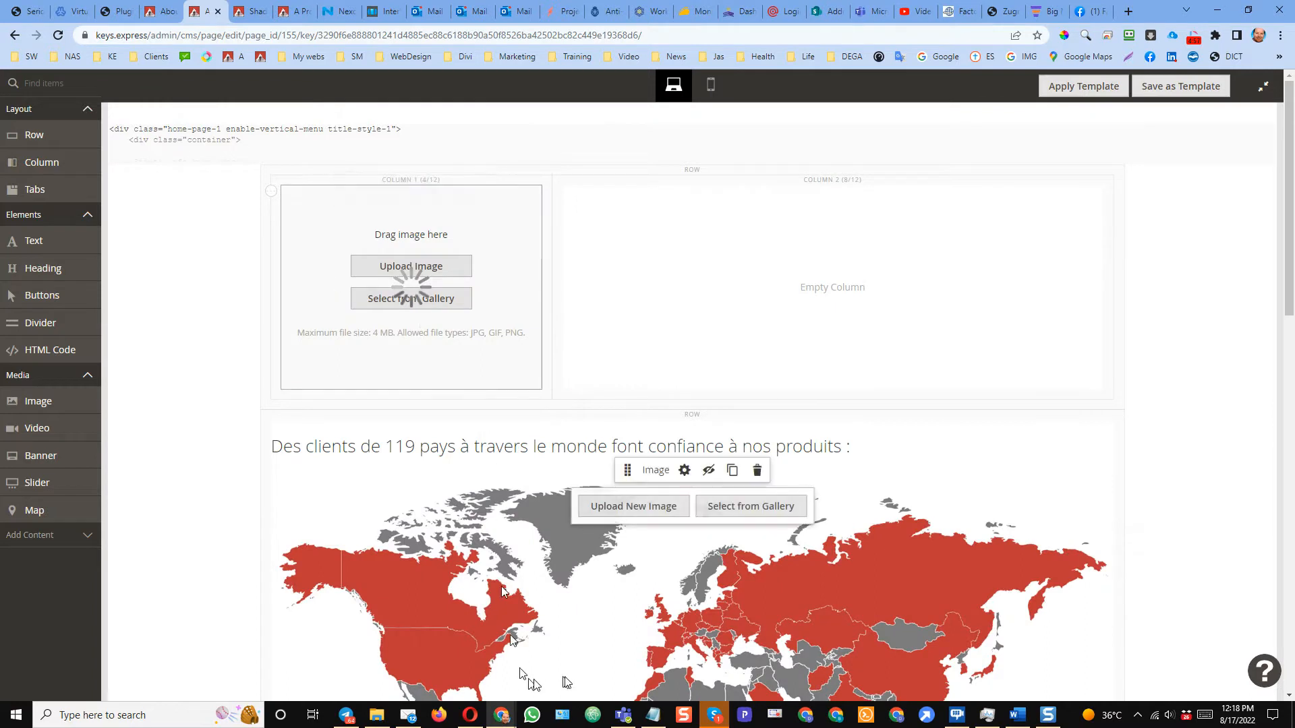
scroll(438, 540, down, 2)
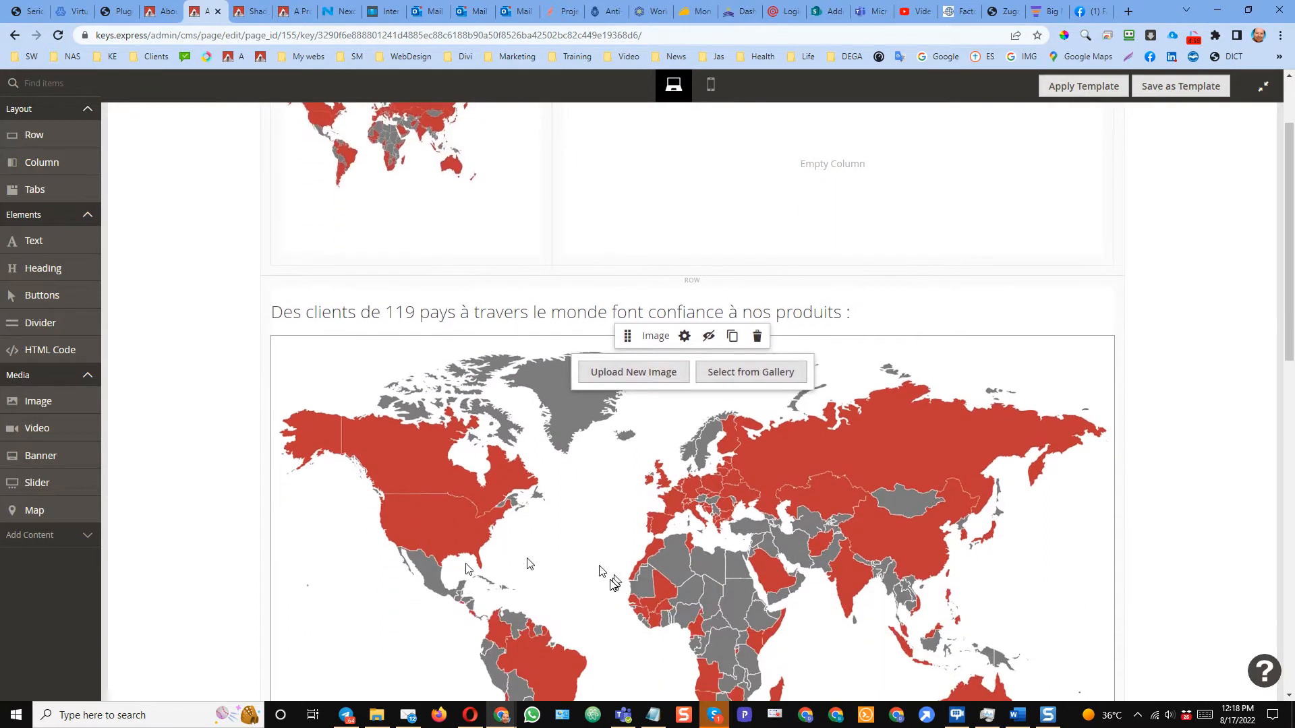
scroll(435, 404, up, 2)
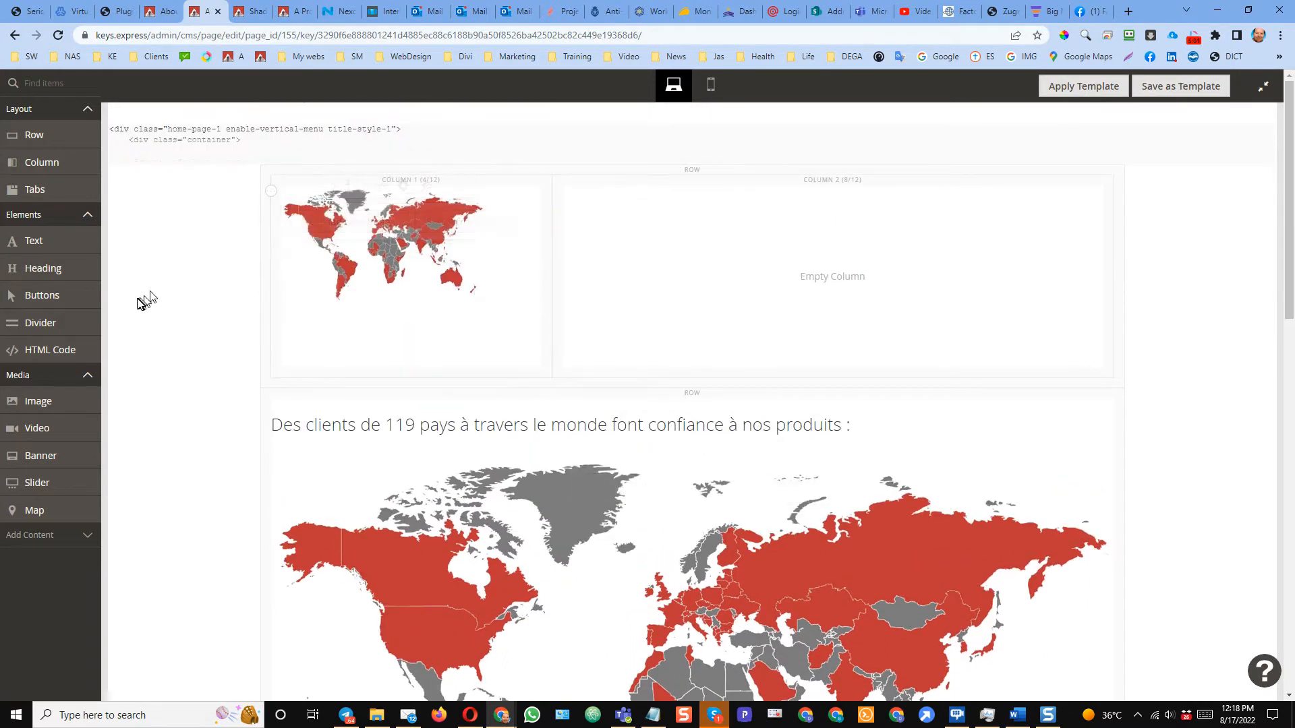
mouse_move(434, 276)
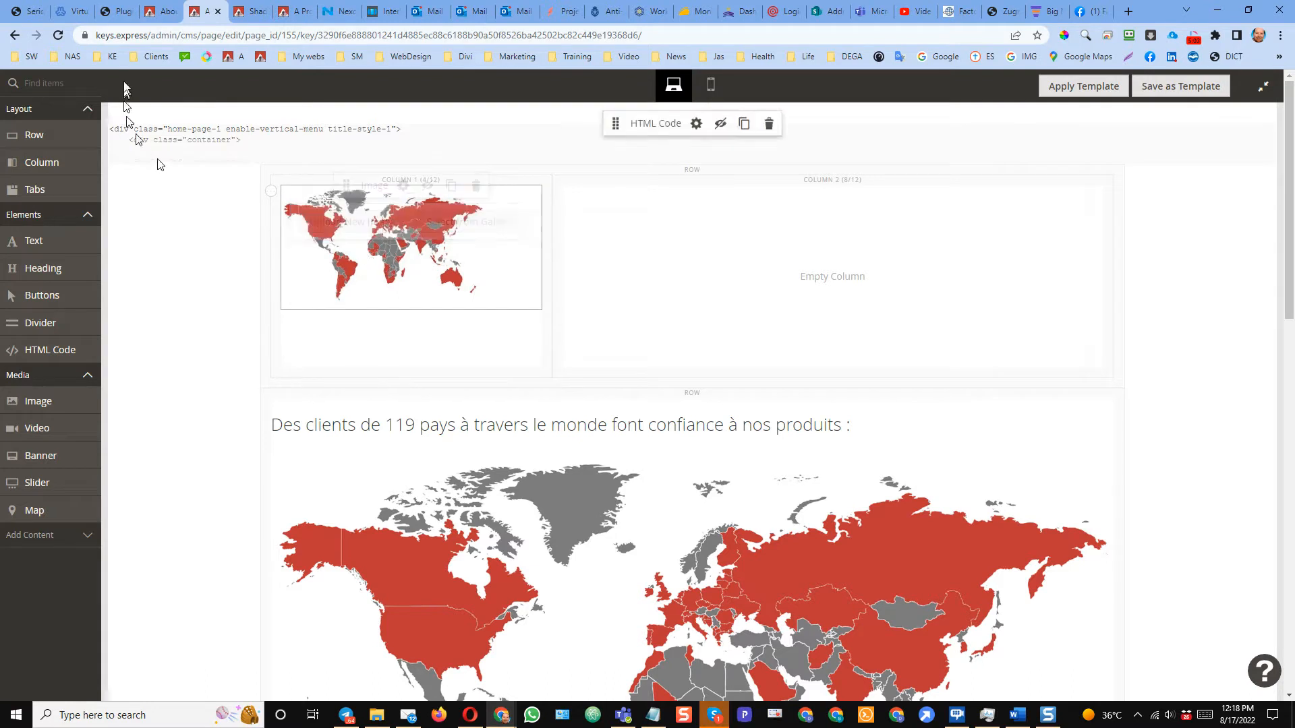
Check the English page's first row and add a Text element to the French row's second column
click(158, 11)
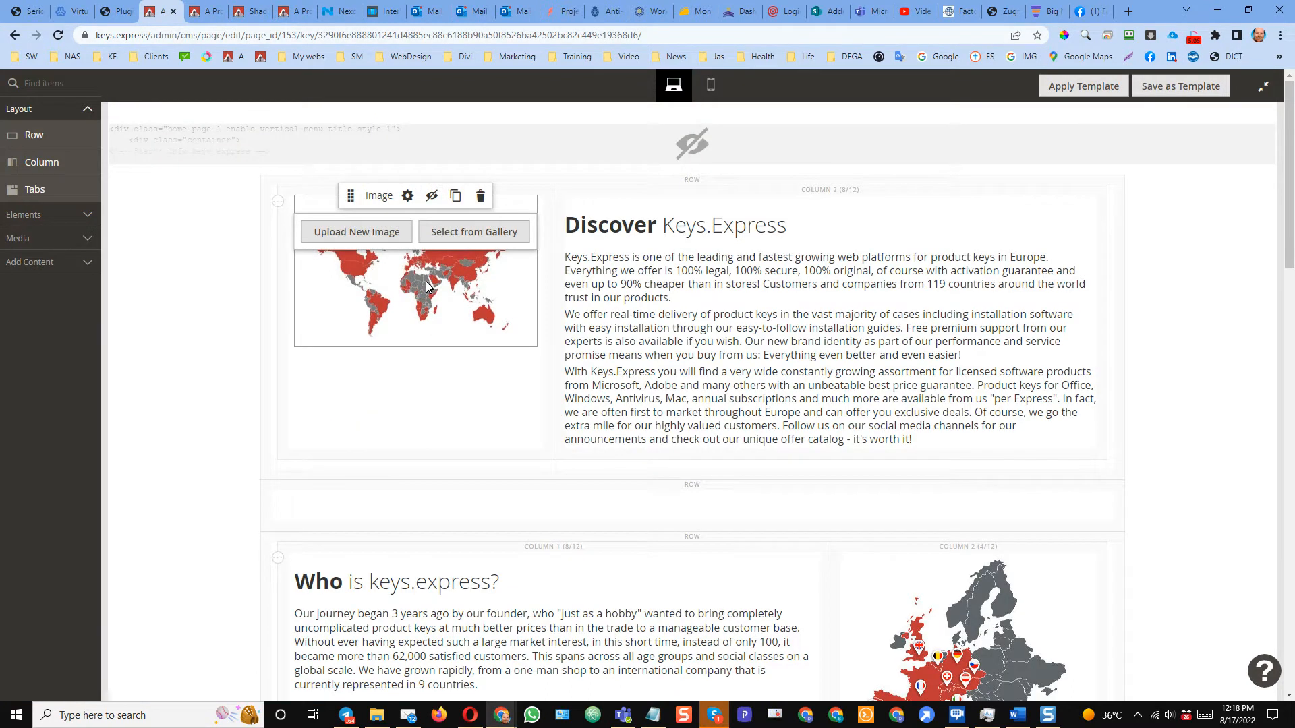
click(207, 17)
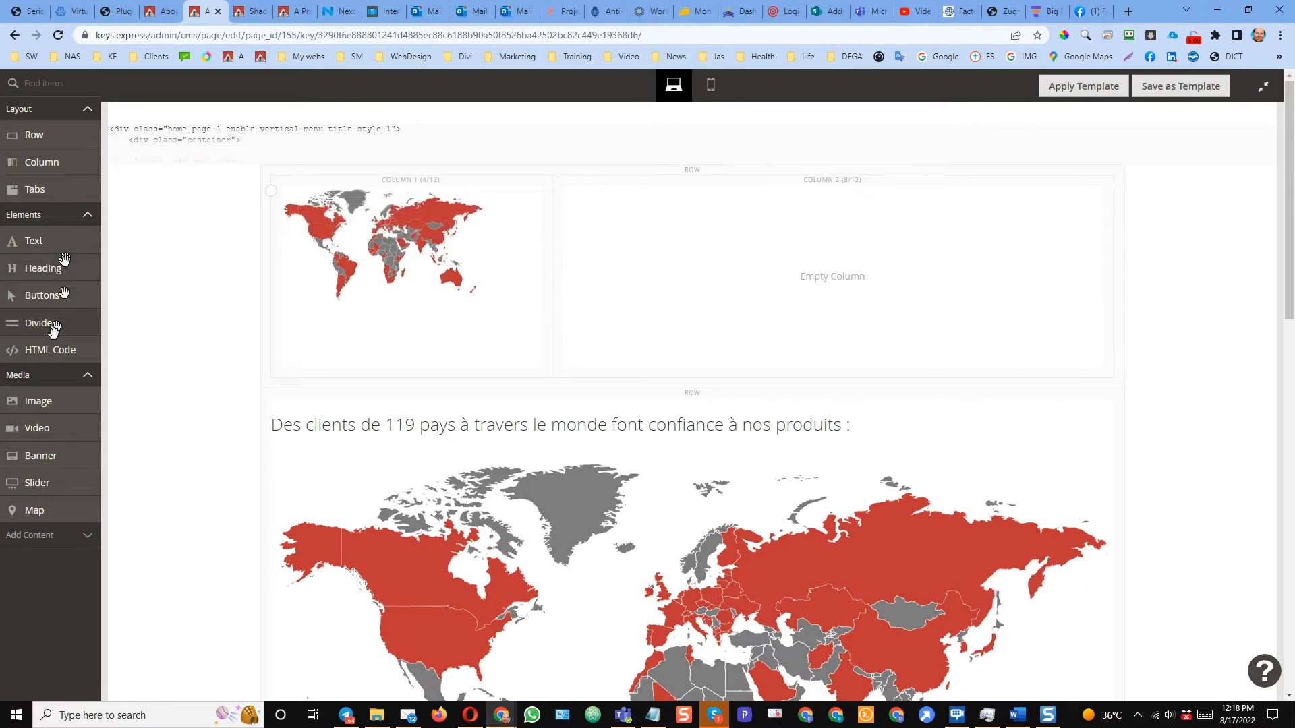
drag(34, 241, 775, 327)
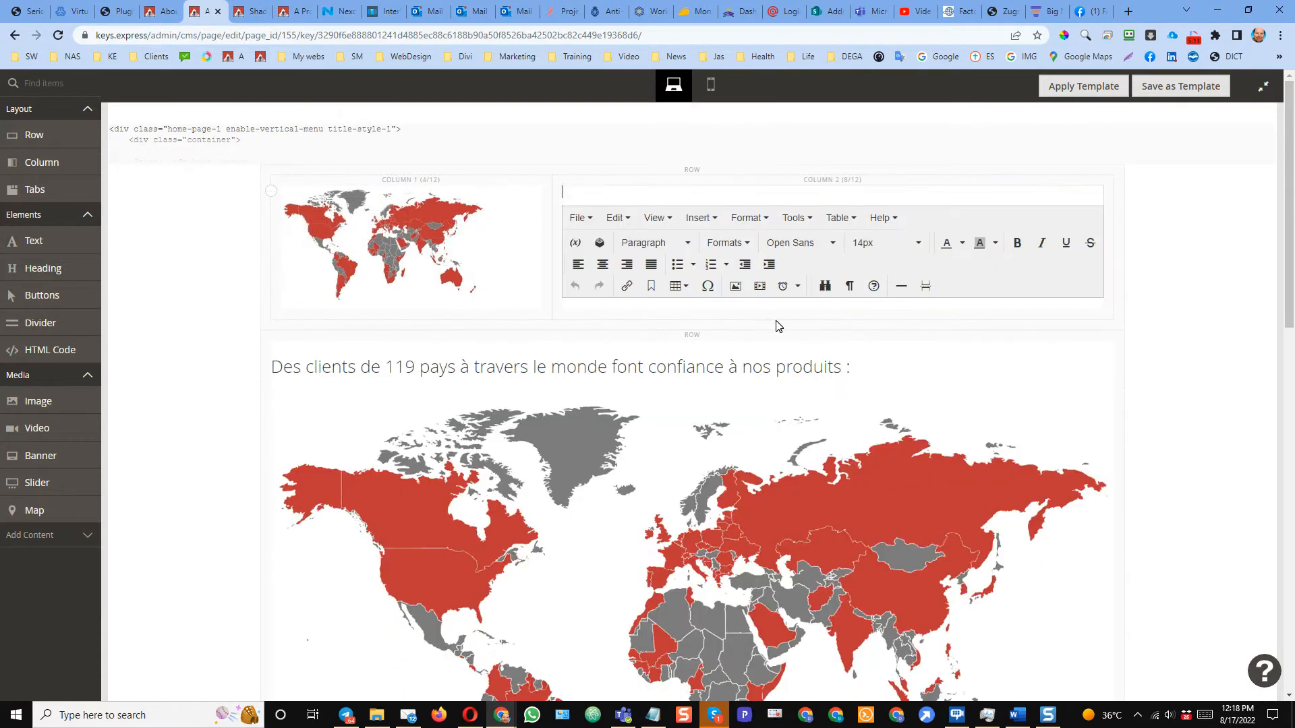
Copy the "Découvrir Keys.Express" heading and its three paragraphs from the live French what-who page
click(251, 12)
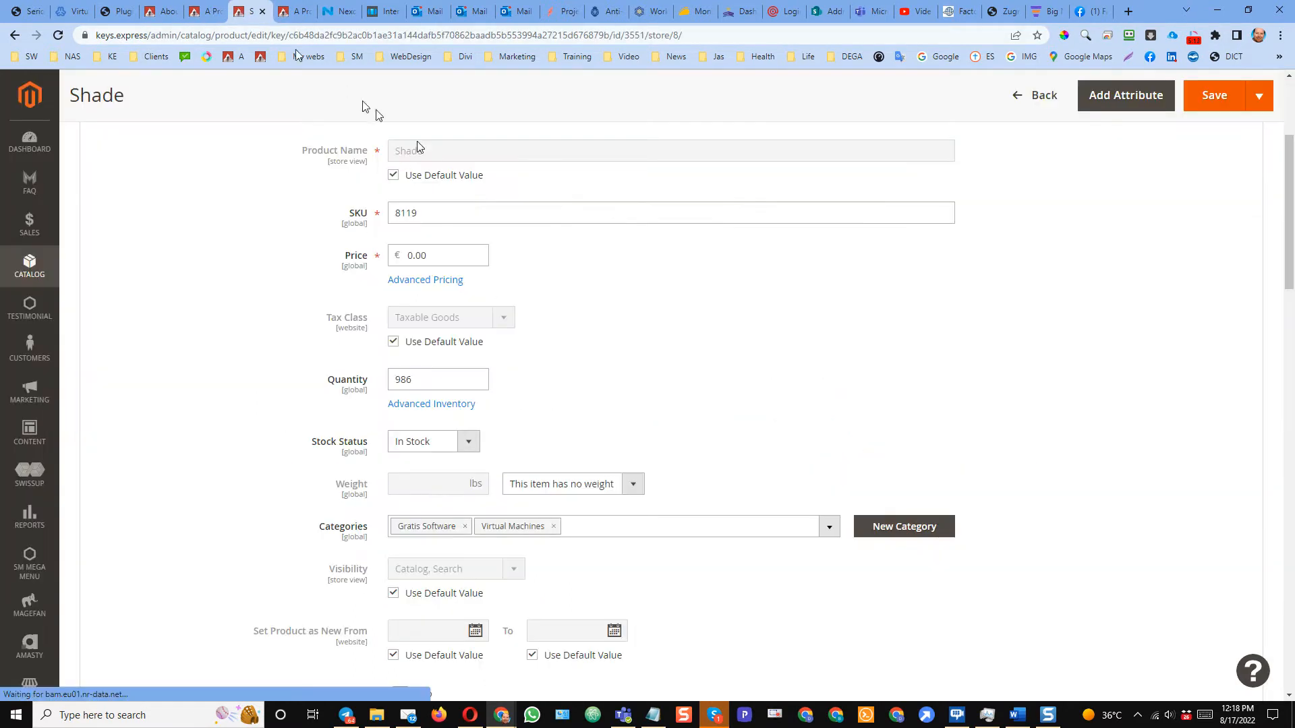
click(293, 12)
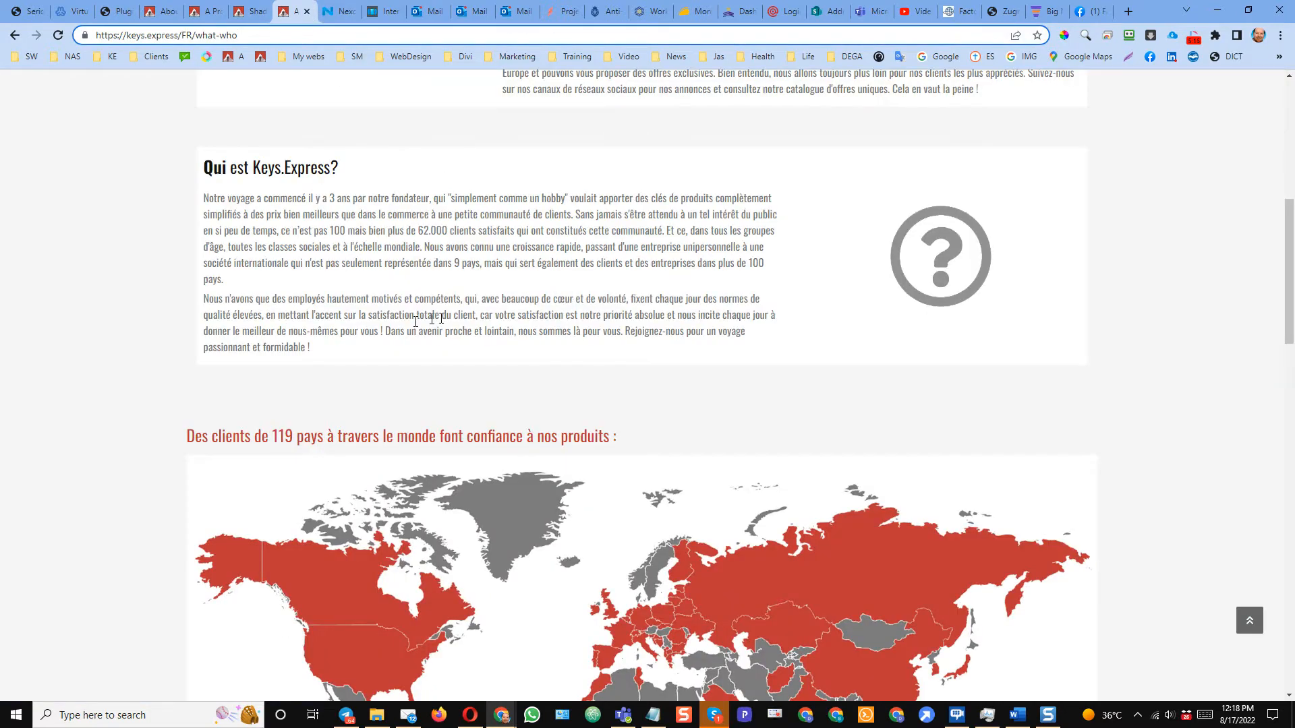
scroll(481, 316, up, 4)
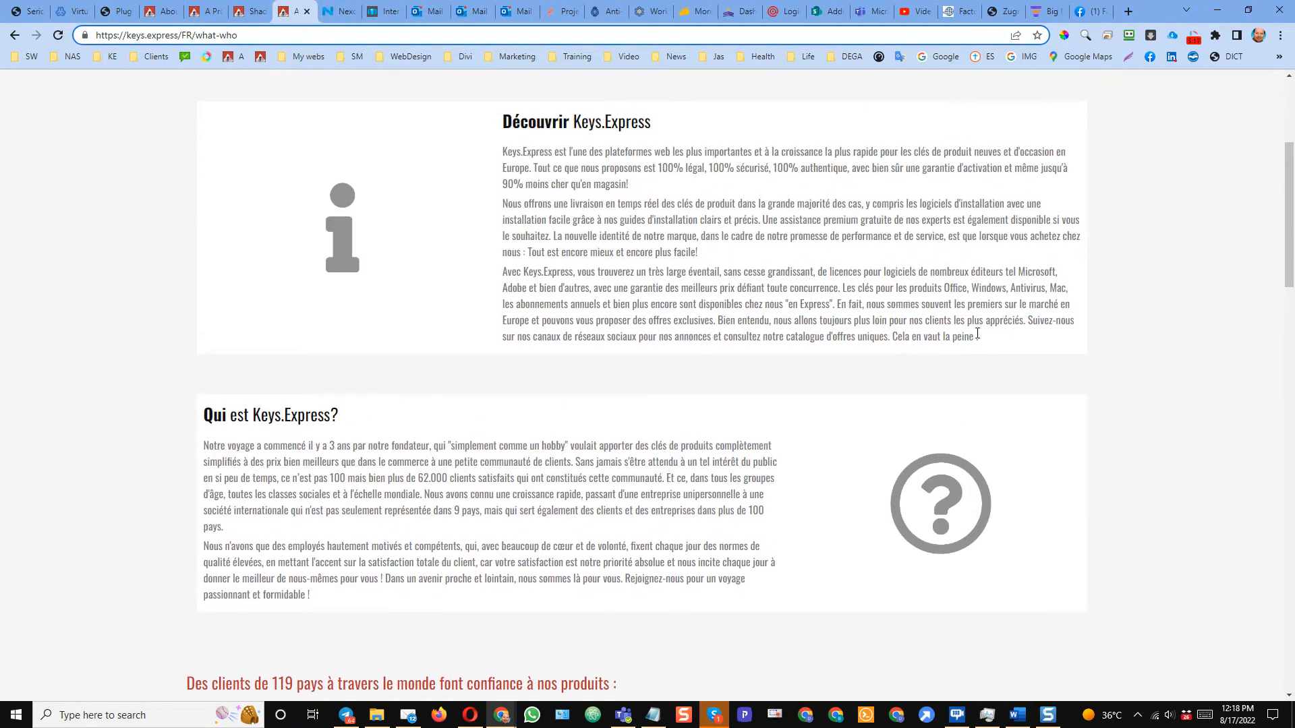
drag(980, 338, 500, 121)
key(ctrl+c)
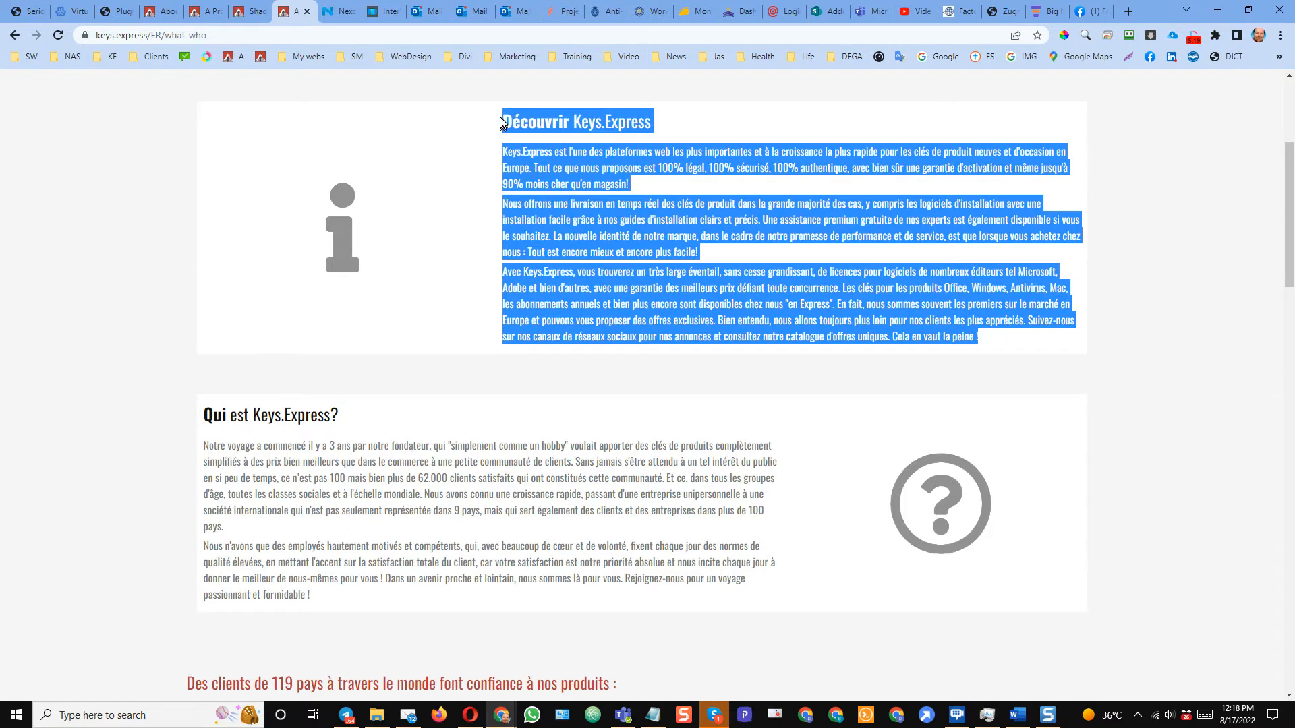
Pass the copied French text through Notepad to strip its formatting and paste it into the second column's Text element
click(157, 12)
key(ctrl+Tab)
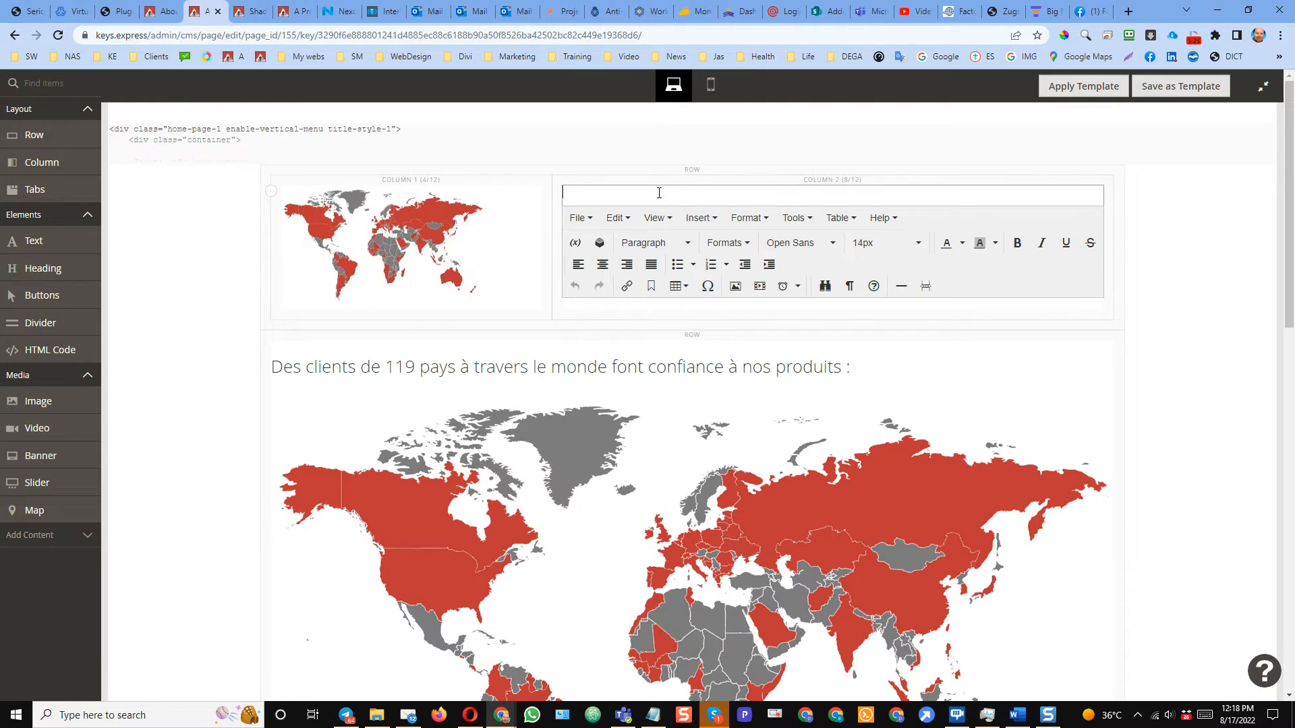
click(649, 716)
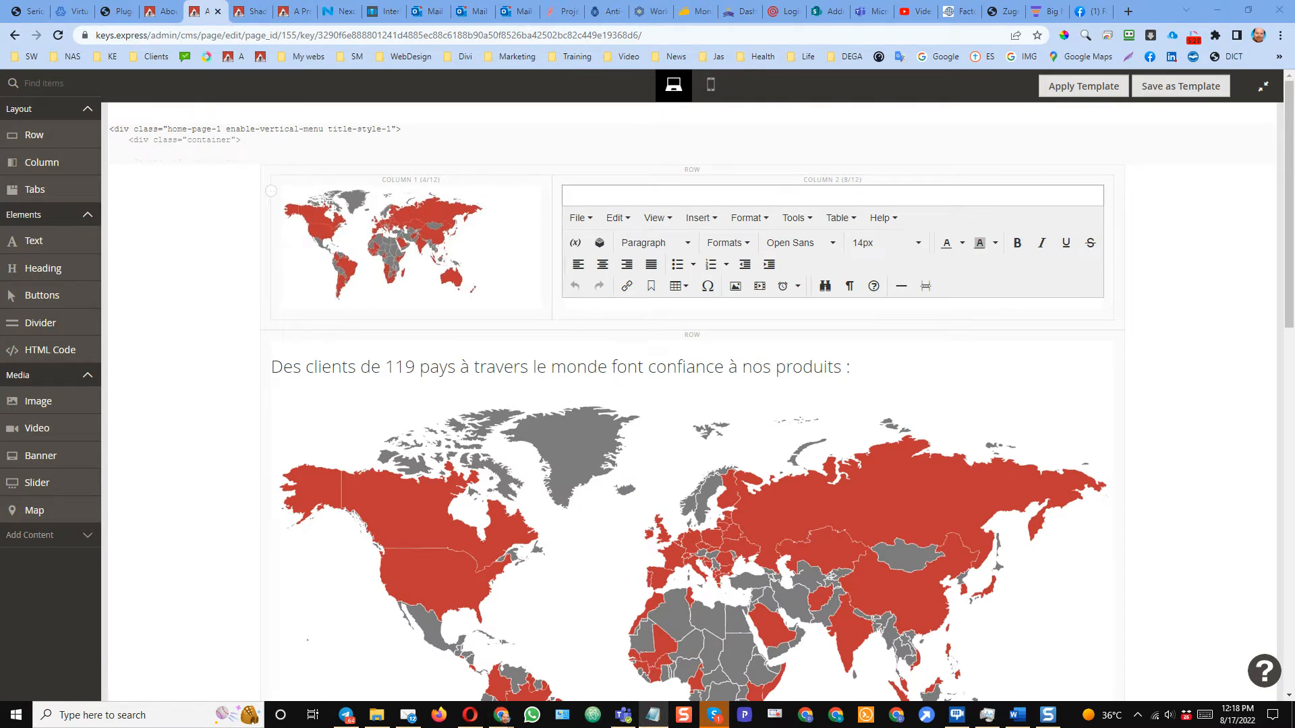
key(Delete)
key(ctrl+v)
key(ctrl+a)
key(ctrl+c)
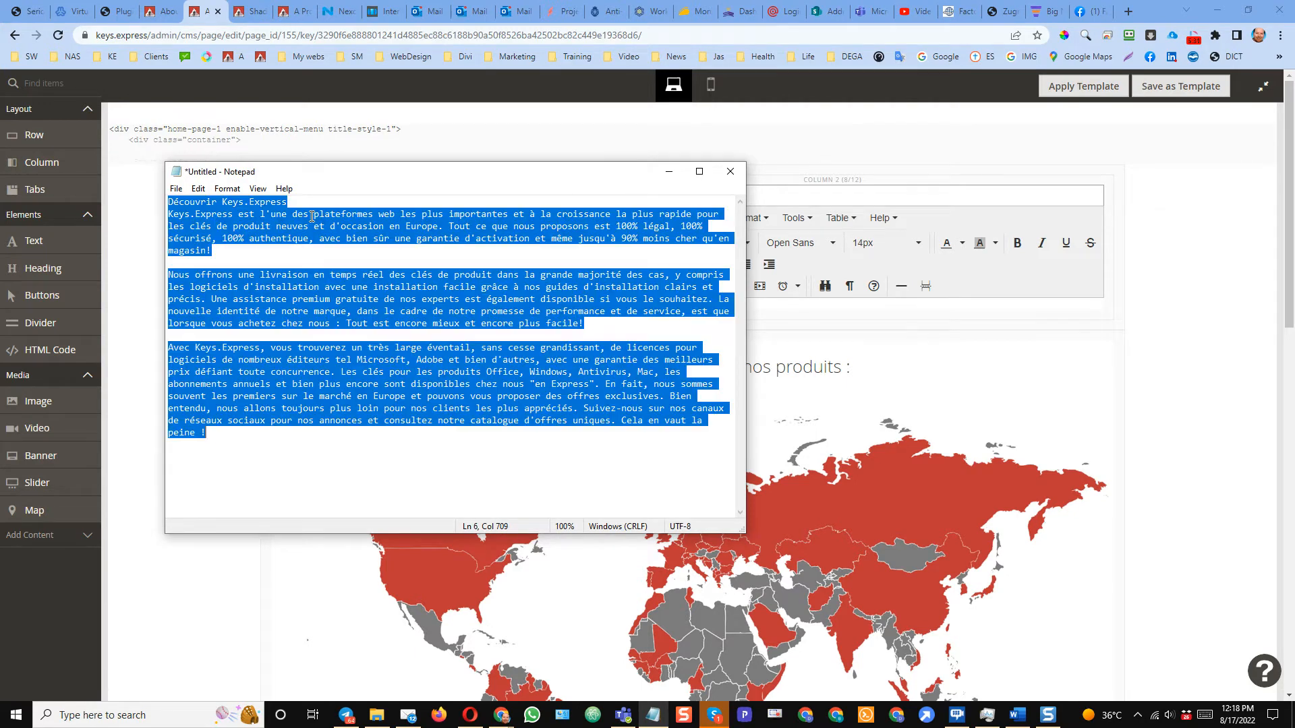
click(820, 195)
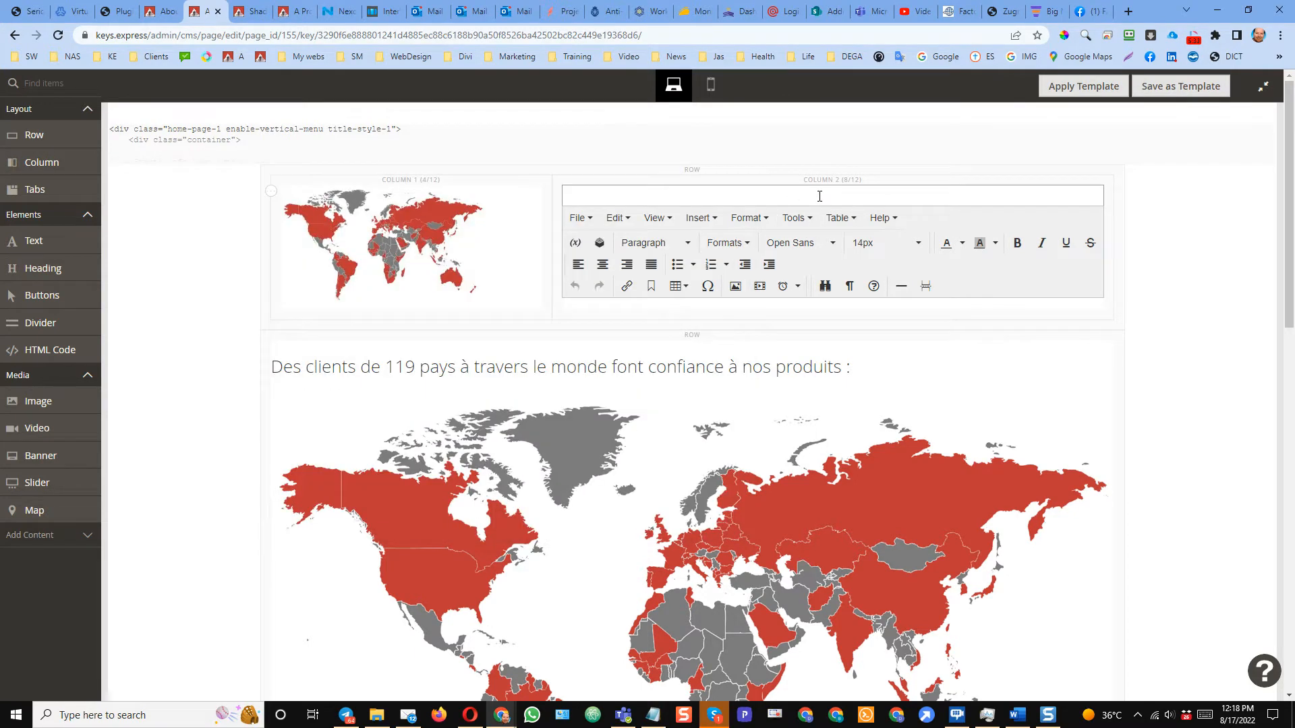
key(ctrl+v)
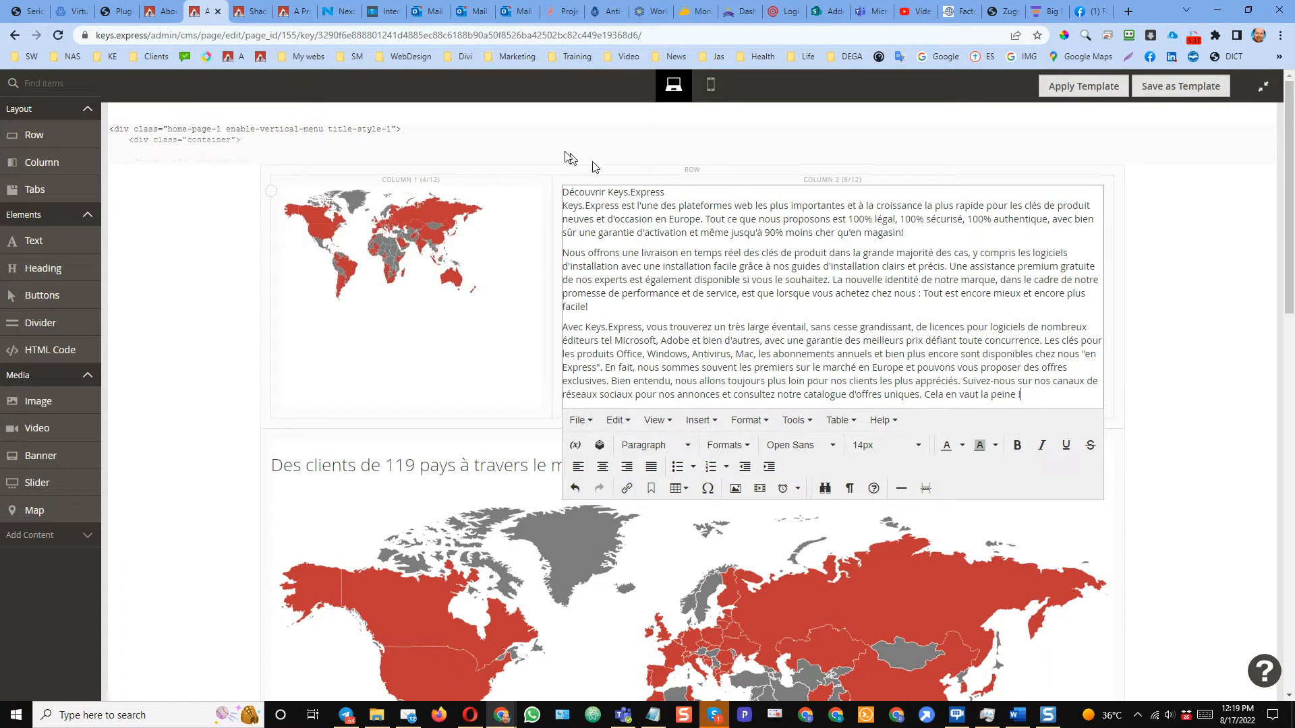
Check the English body text's font size and set the French paragraphs below "Découvrir Keys.Express" to 16px
key(ctrl+Page_Up)
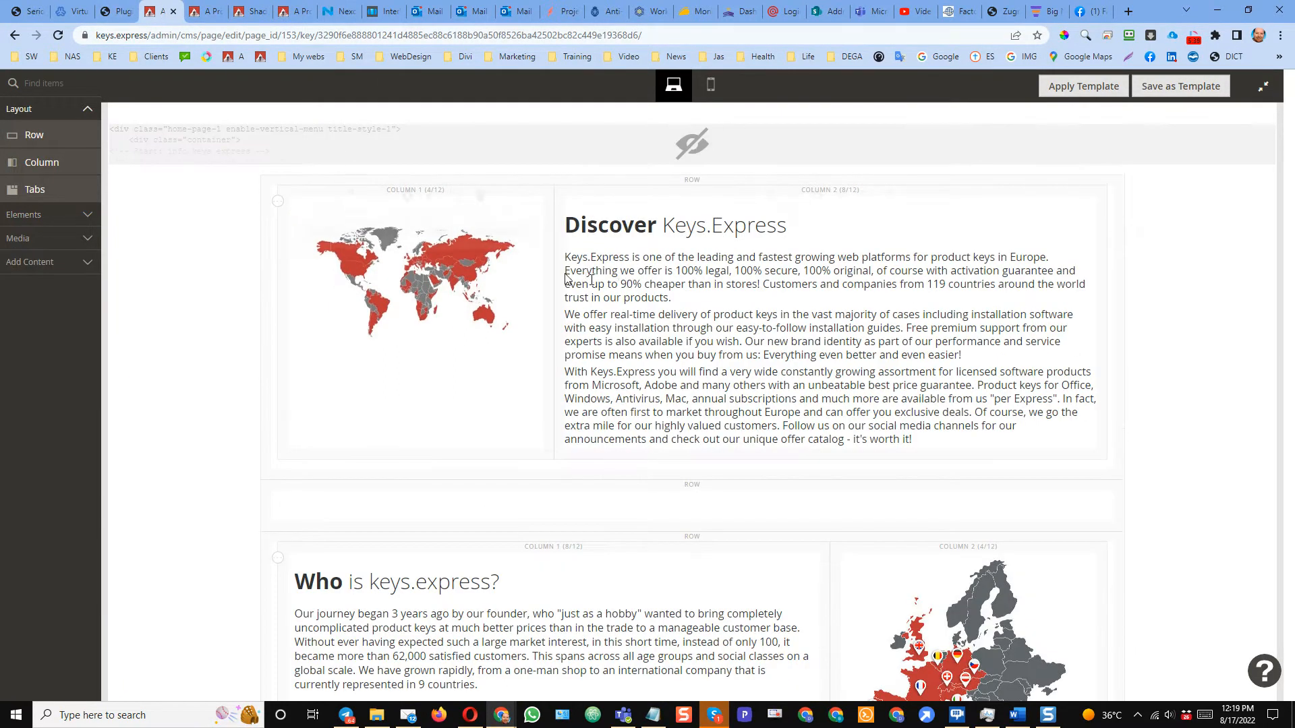
click(696, 295)
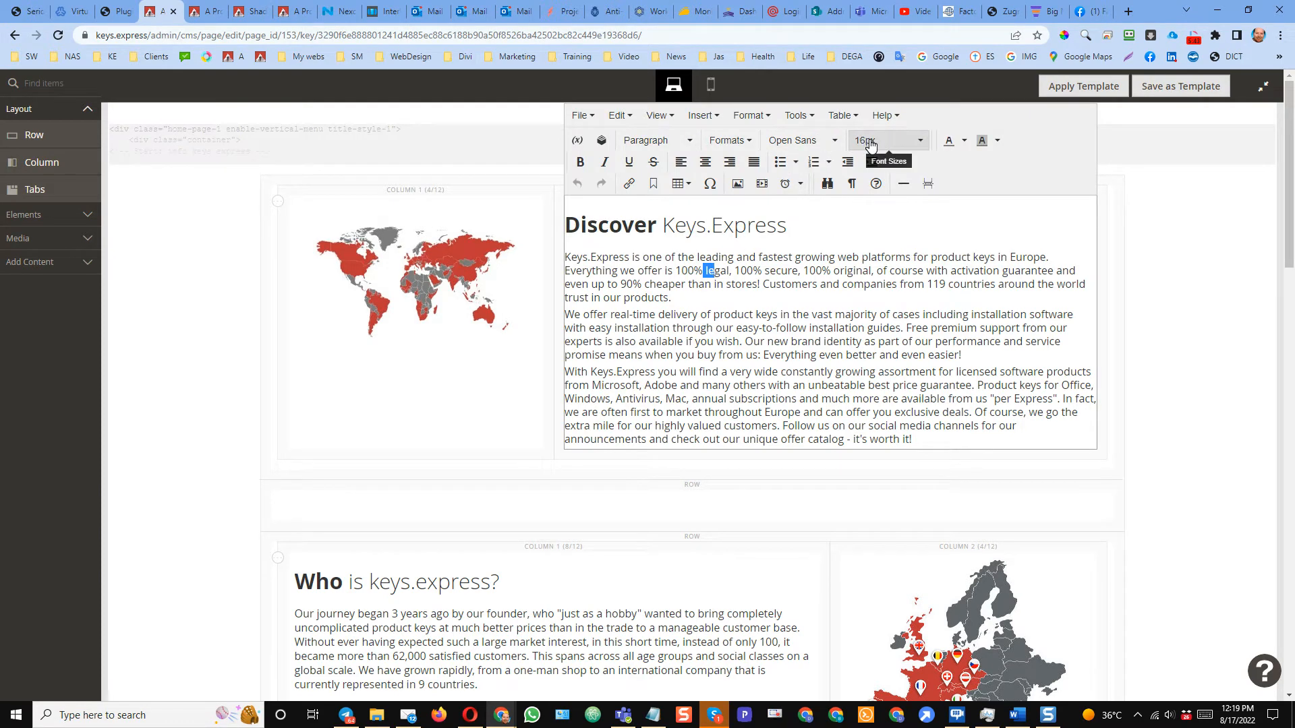
click(195, 11)
drag(1056, 395, 555, 210)
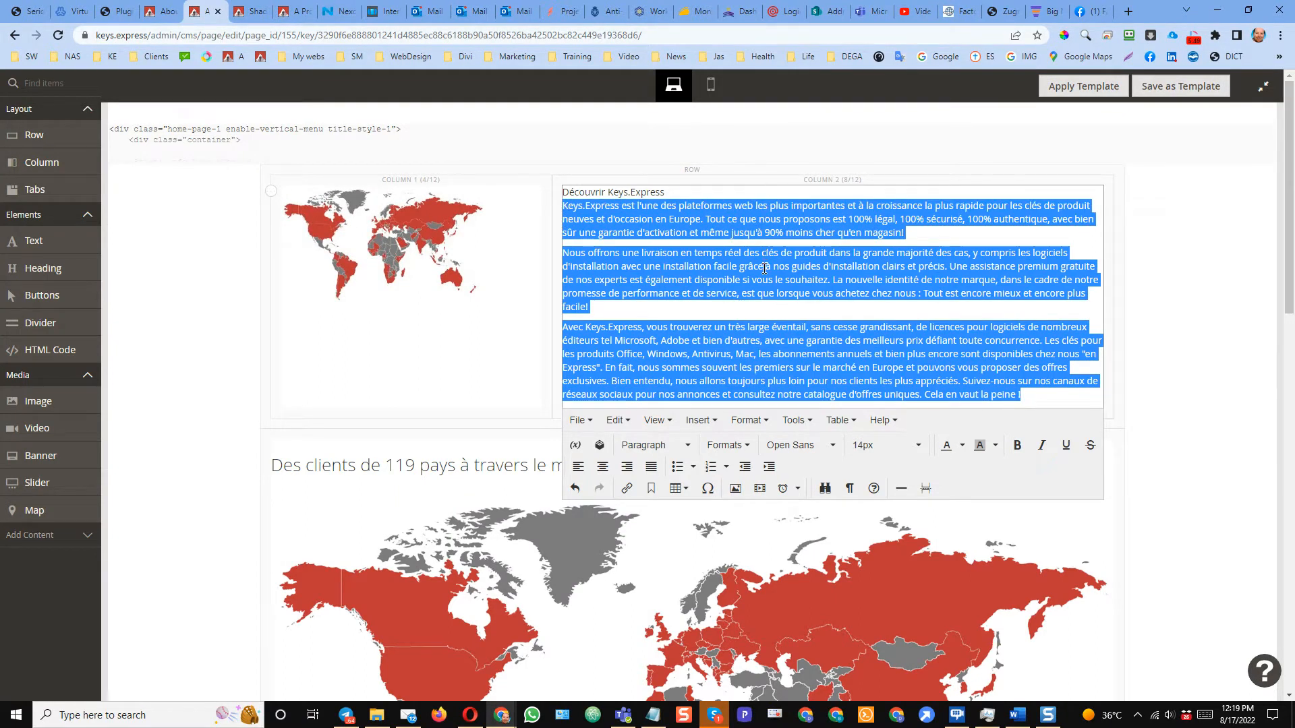
click(864, 445)
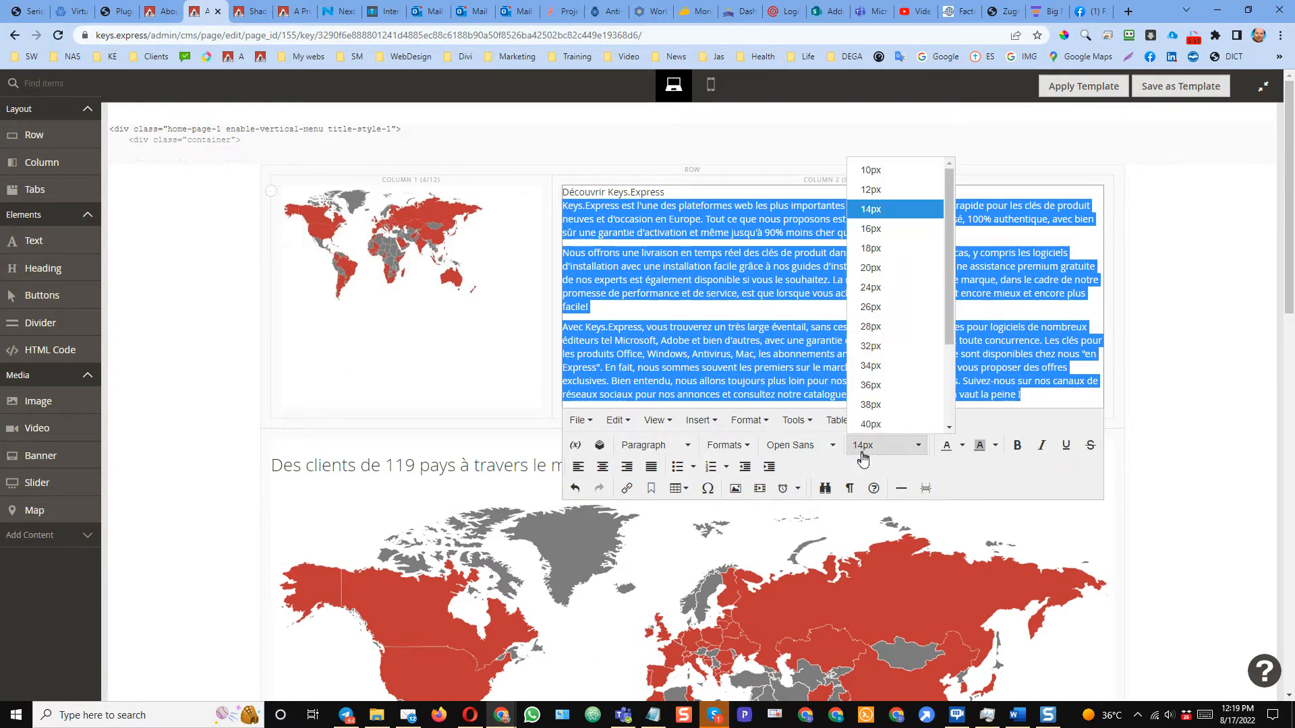
click(876, 234)
click(776, 202)
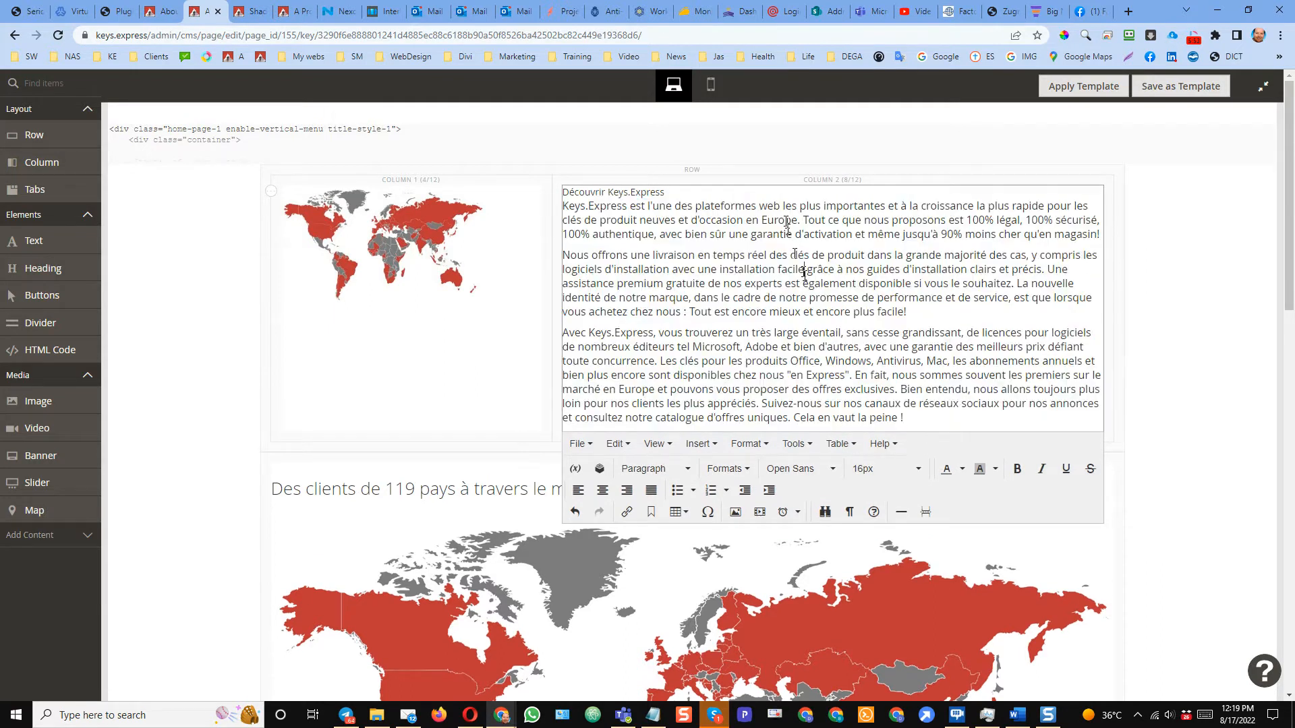
Check the English heading's format and set "Découvrir Keys.Express" to Heading 2 at 32px
click(172, 10)
drag(840, 229, 565, 226)
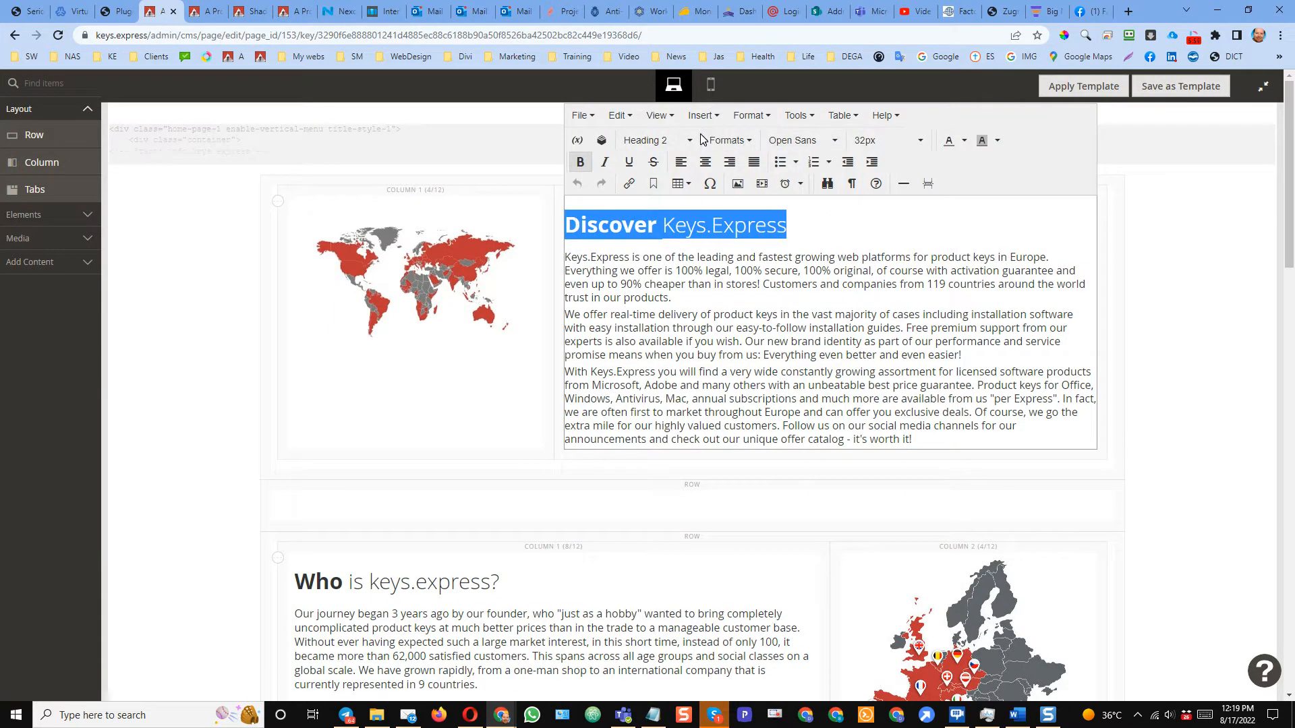
click(202, 10)
drag(701, 201, 543, 202)
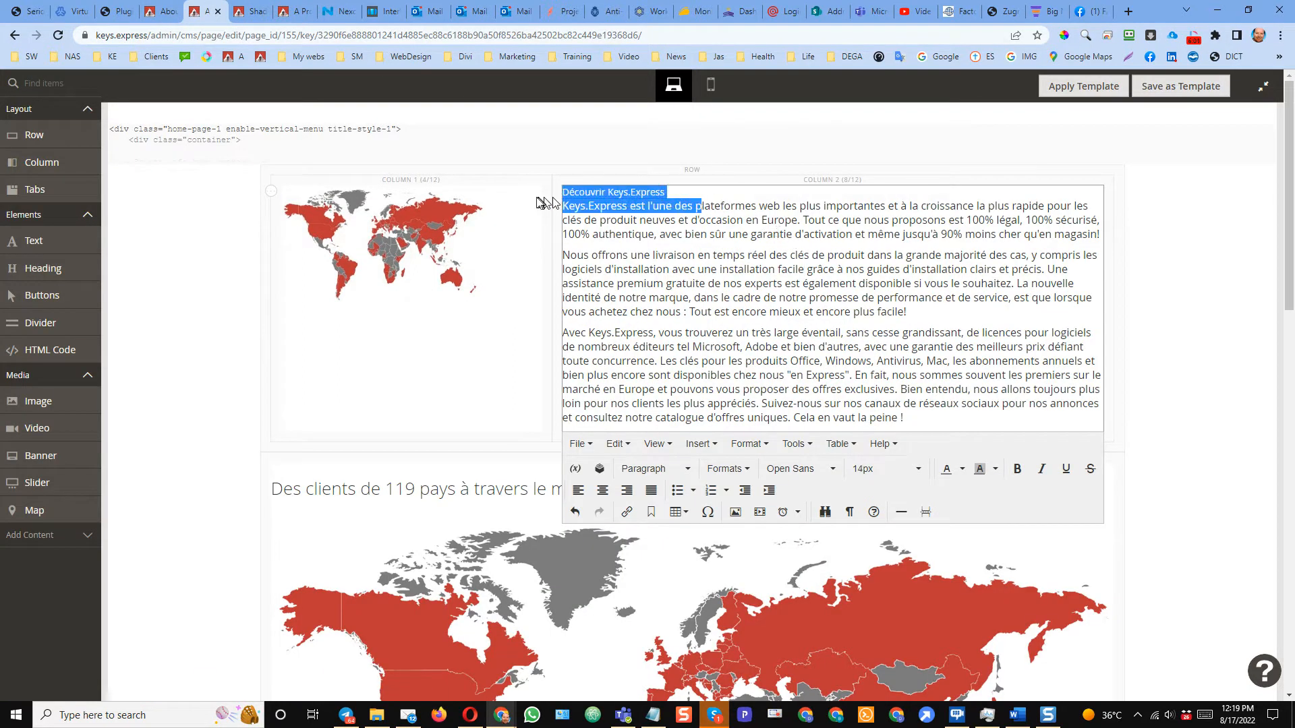
click(698, 202)
drag(692, 193, 574, 192)
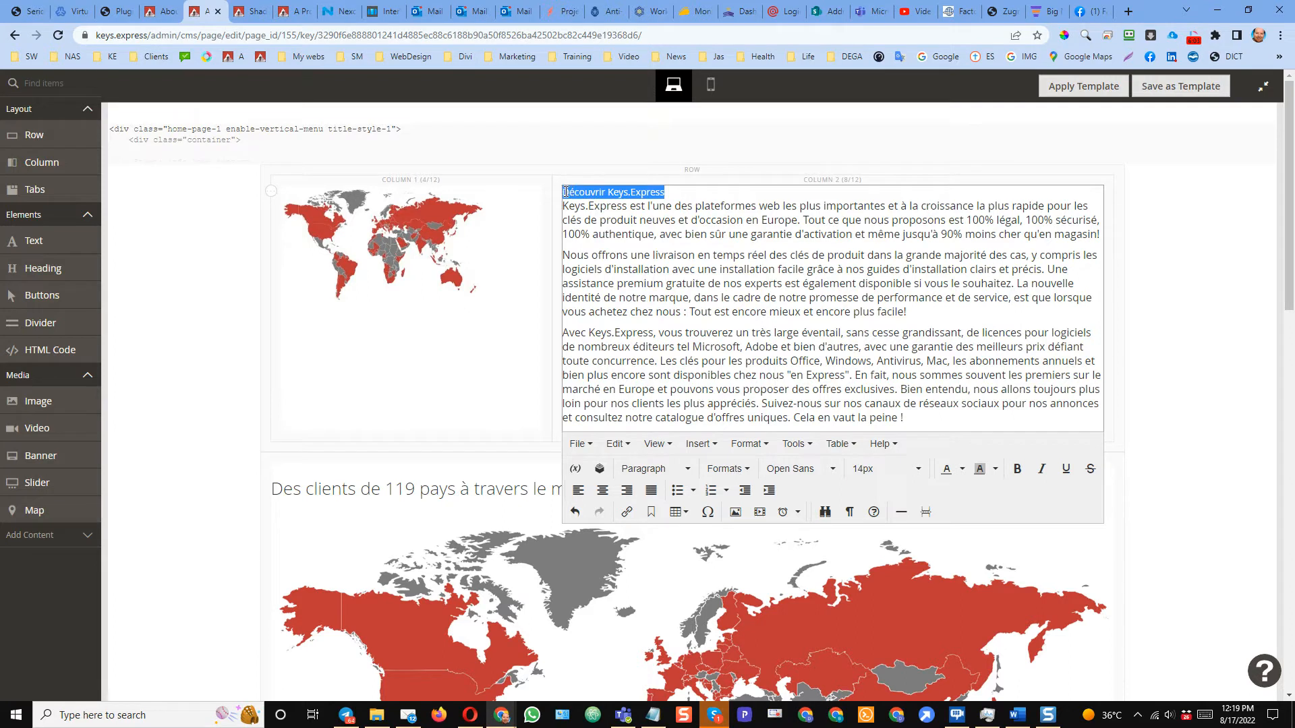
click(671, 470)
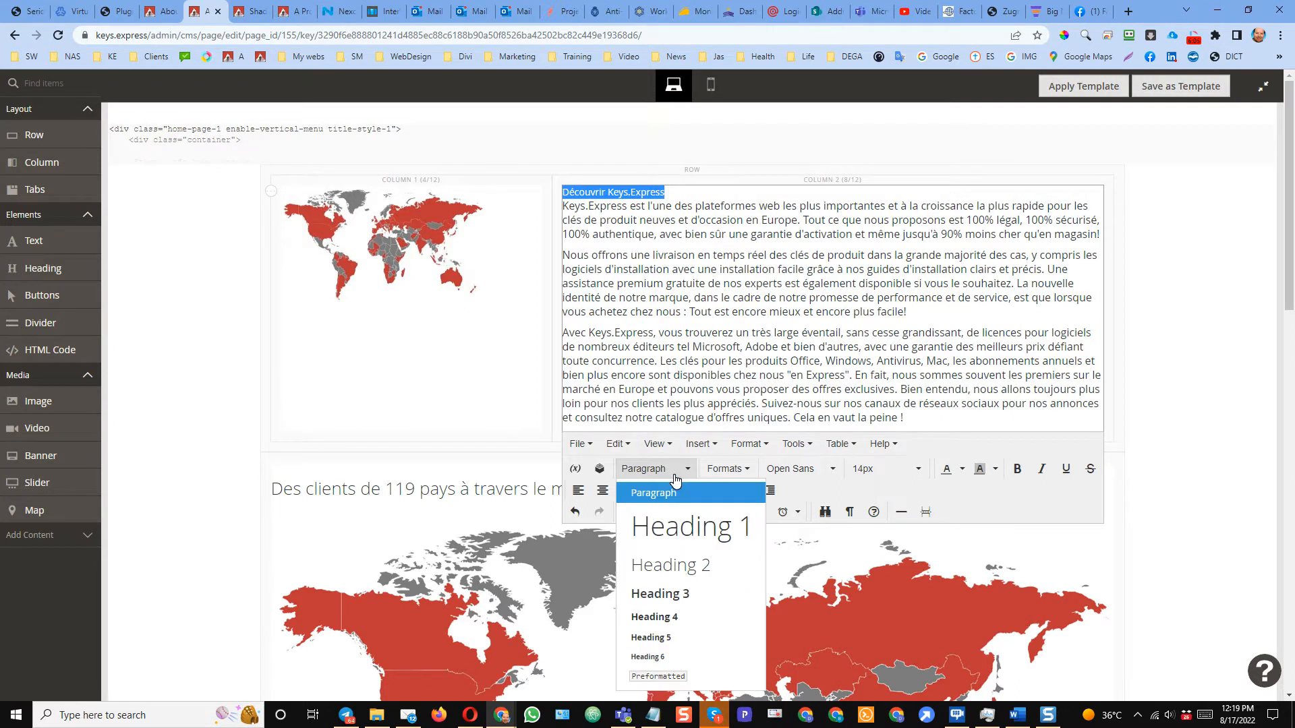
click(686, 558)
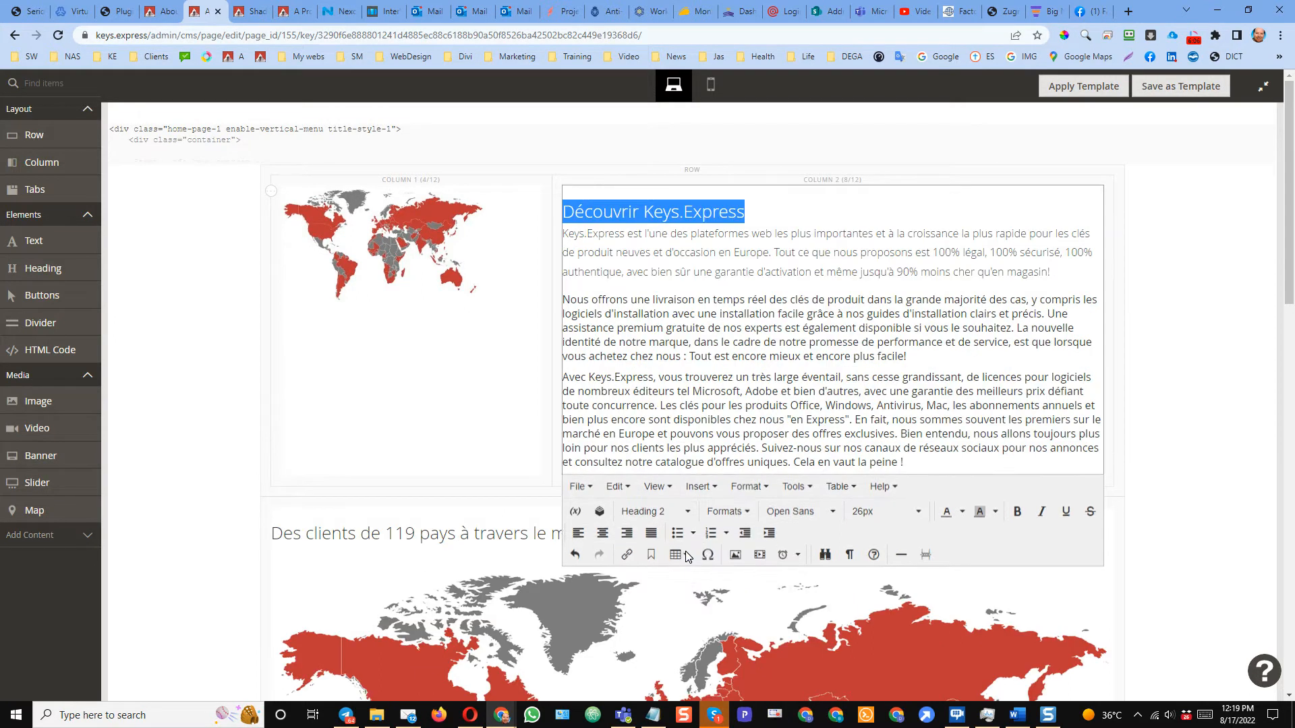
click(877, 512)
click(871, 414)
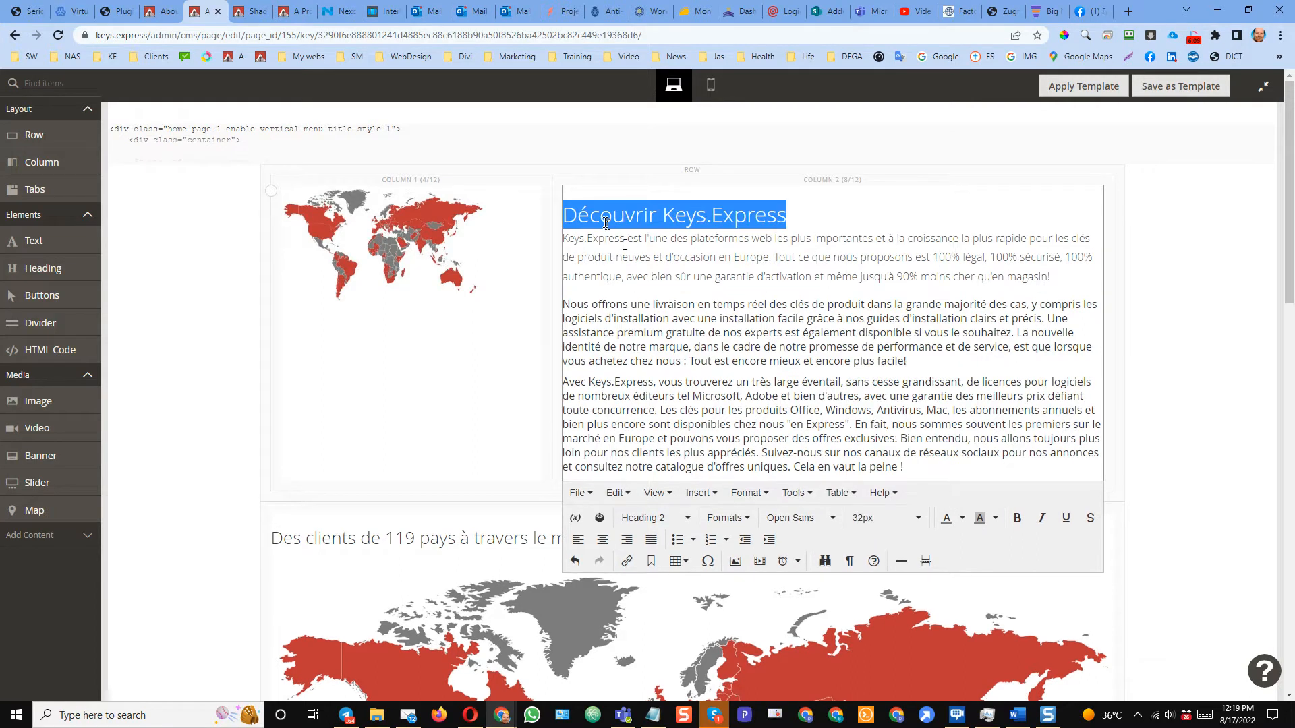
Make the word "Découvrir" in the French heading bold
double_click(620, 211)
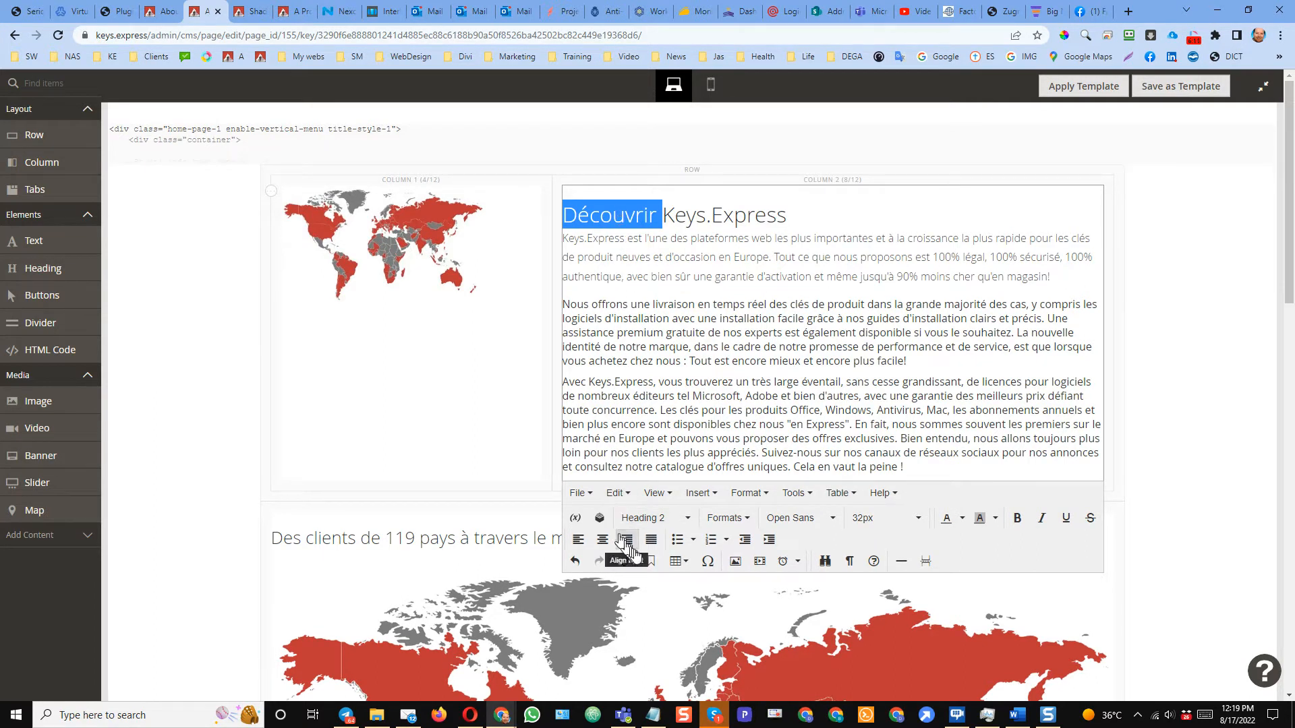
click(1017, 518)
click(927, 382)
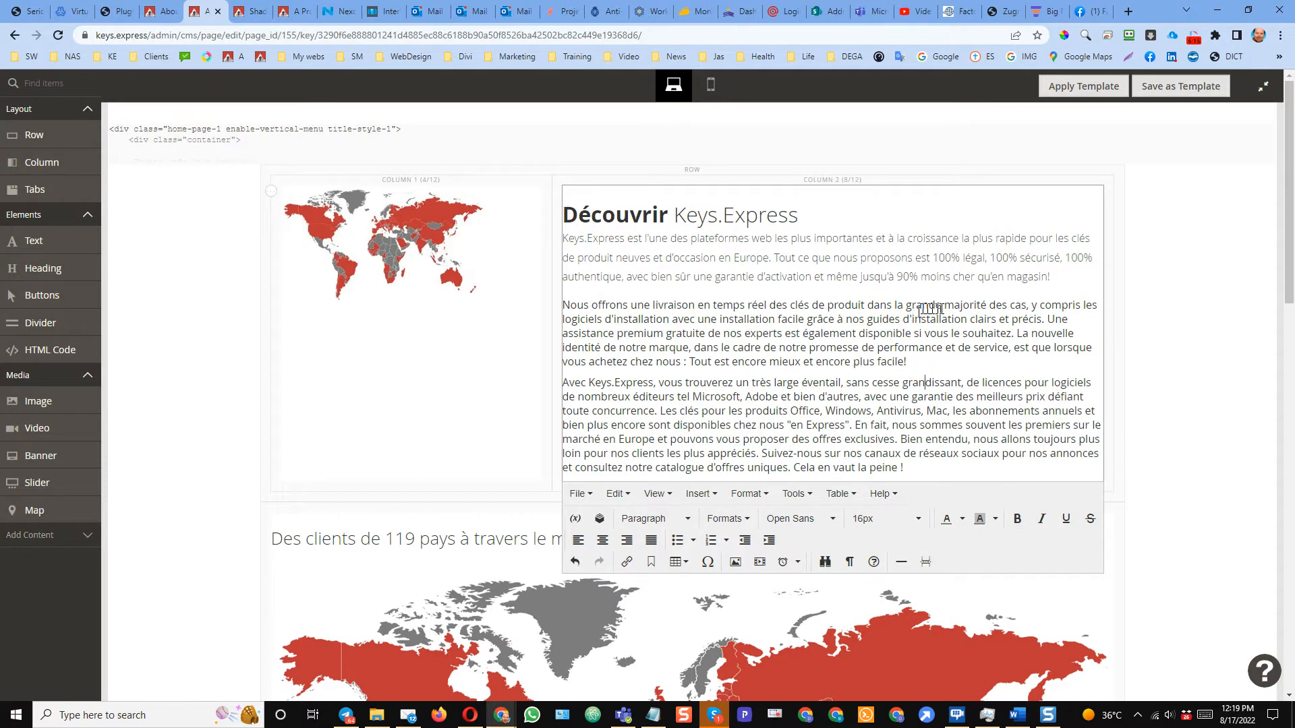
Colour the "Découvrir Keys.Express" heading dark orange-brown and compare it with the English page's heading
drag(883, 211, 570, 214)
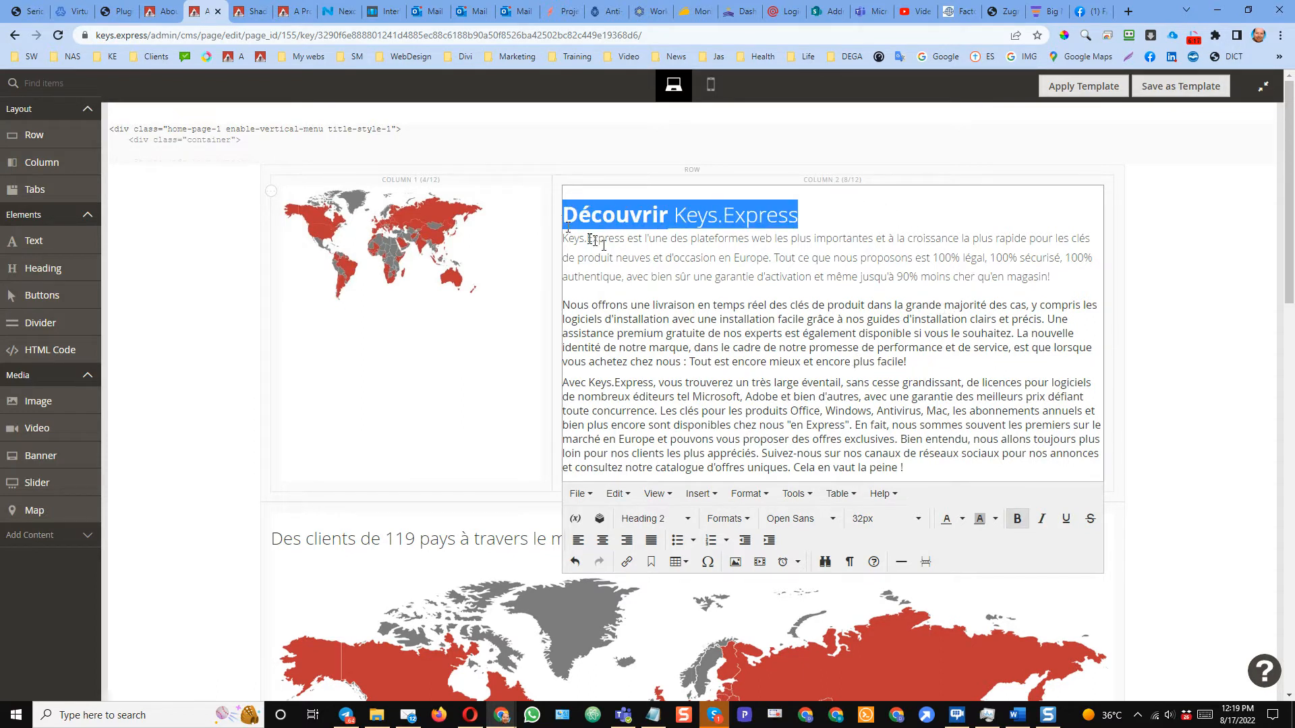
click(960, 519)
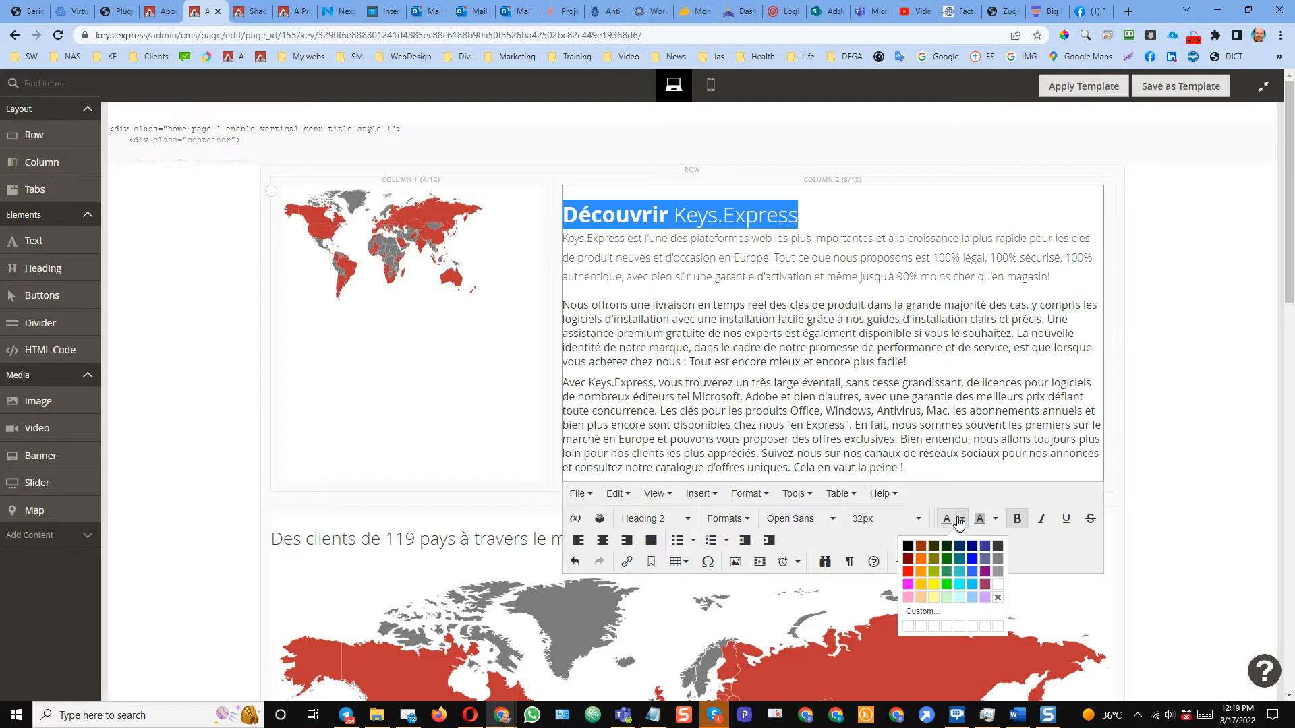
click(924, 547)
click(910, 453)
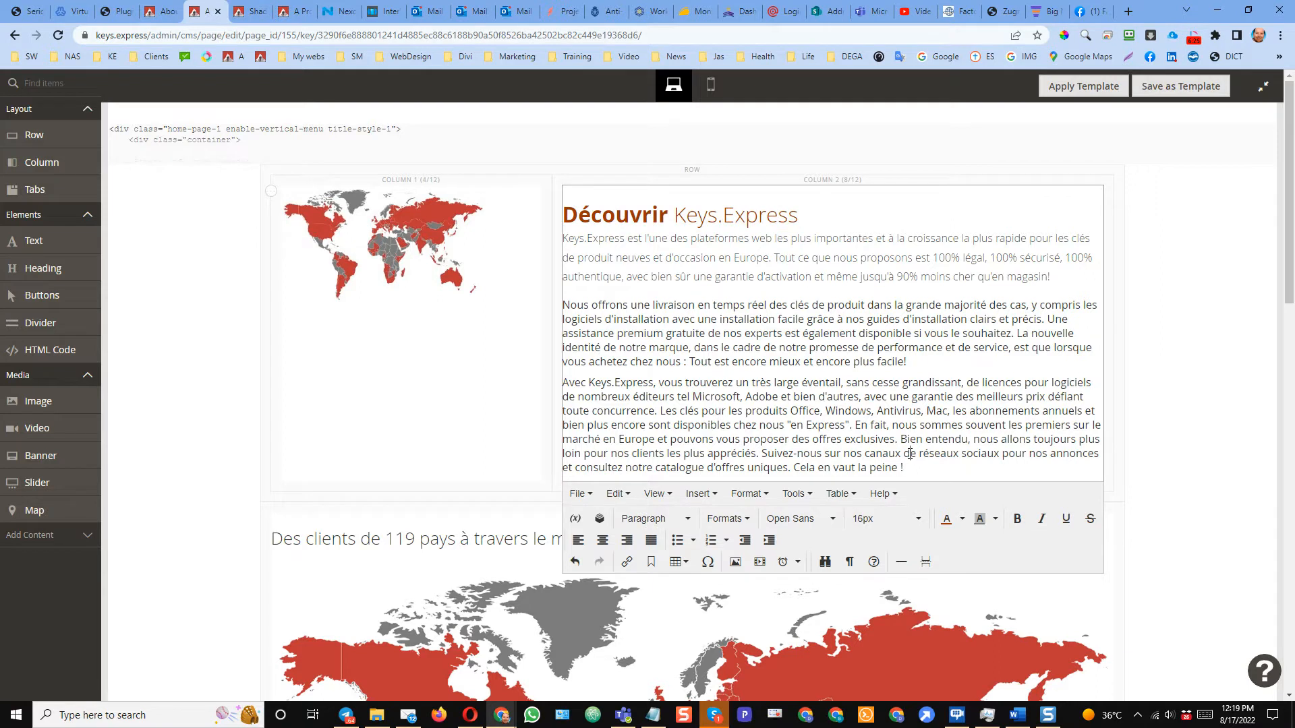
click(162, 11)
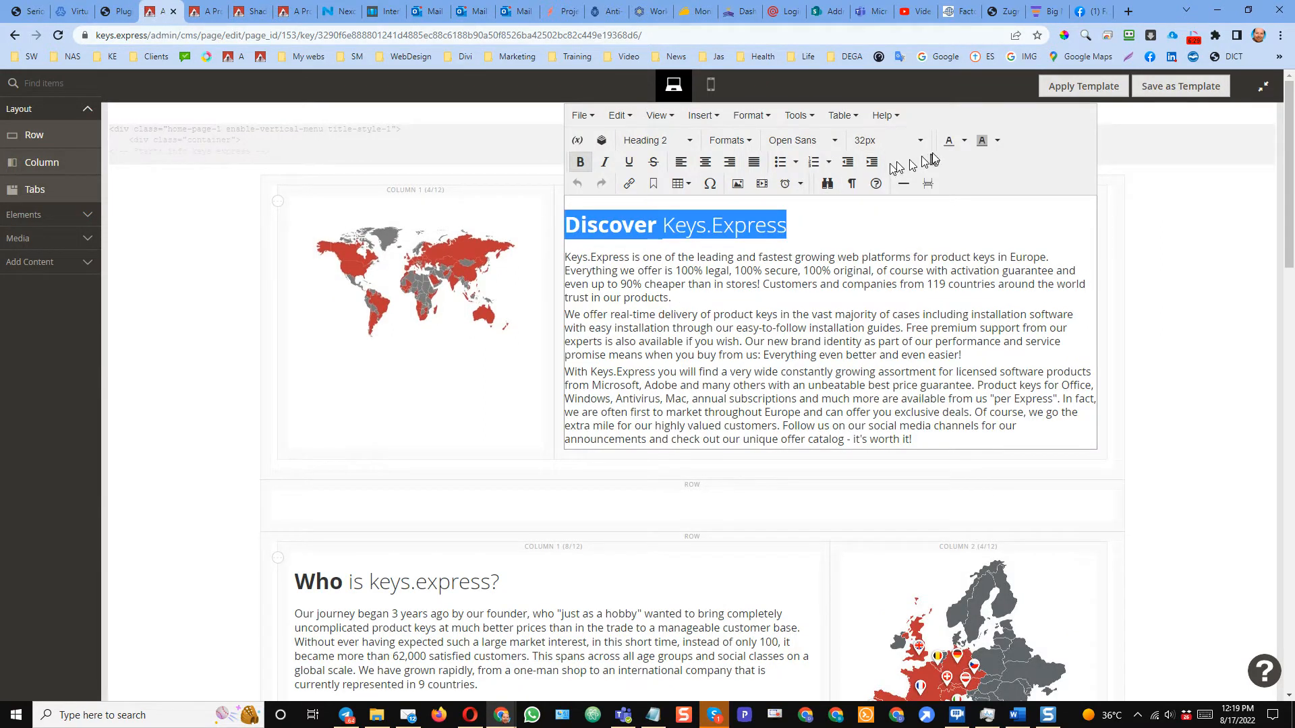
Check the English heading's text colour options and remove the custom text colour from the French "Découvrir Keys.Express" heading
click(965, 141)
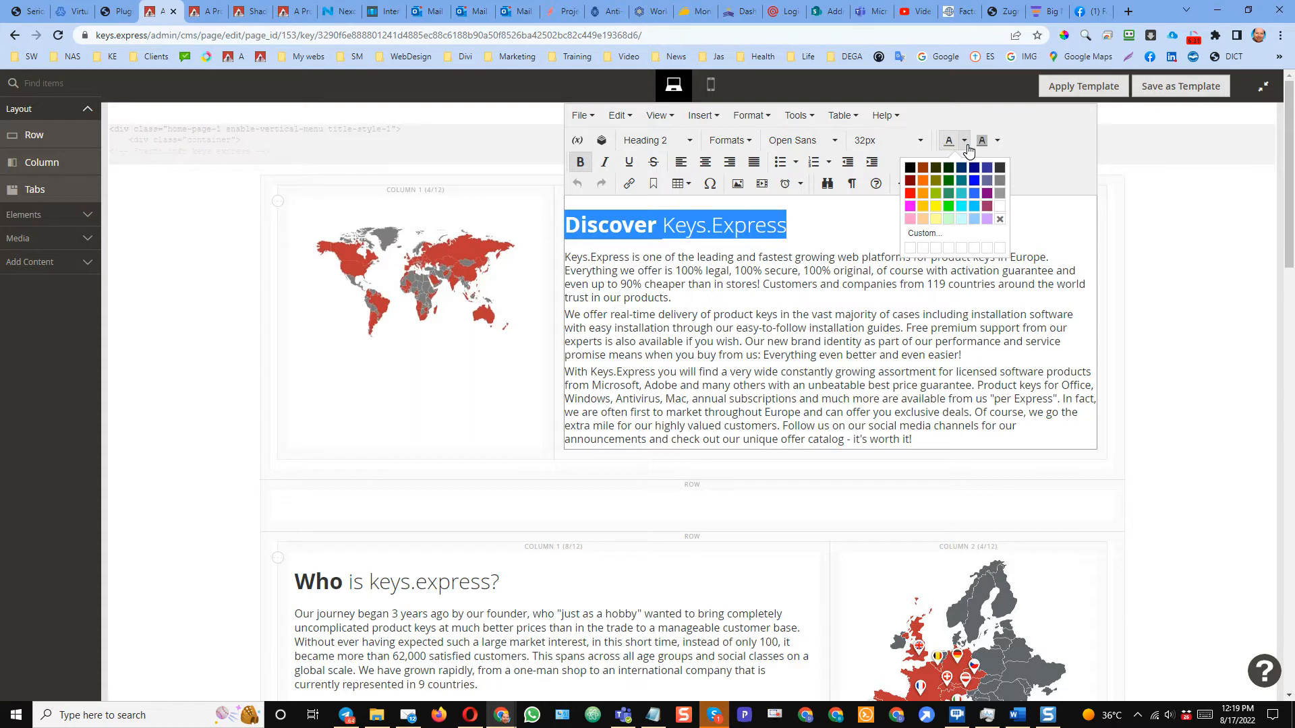
click(848, 272)
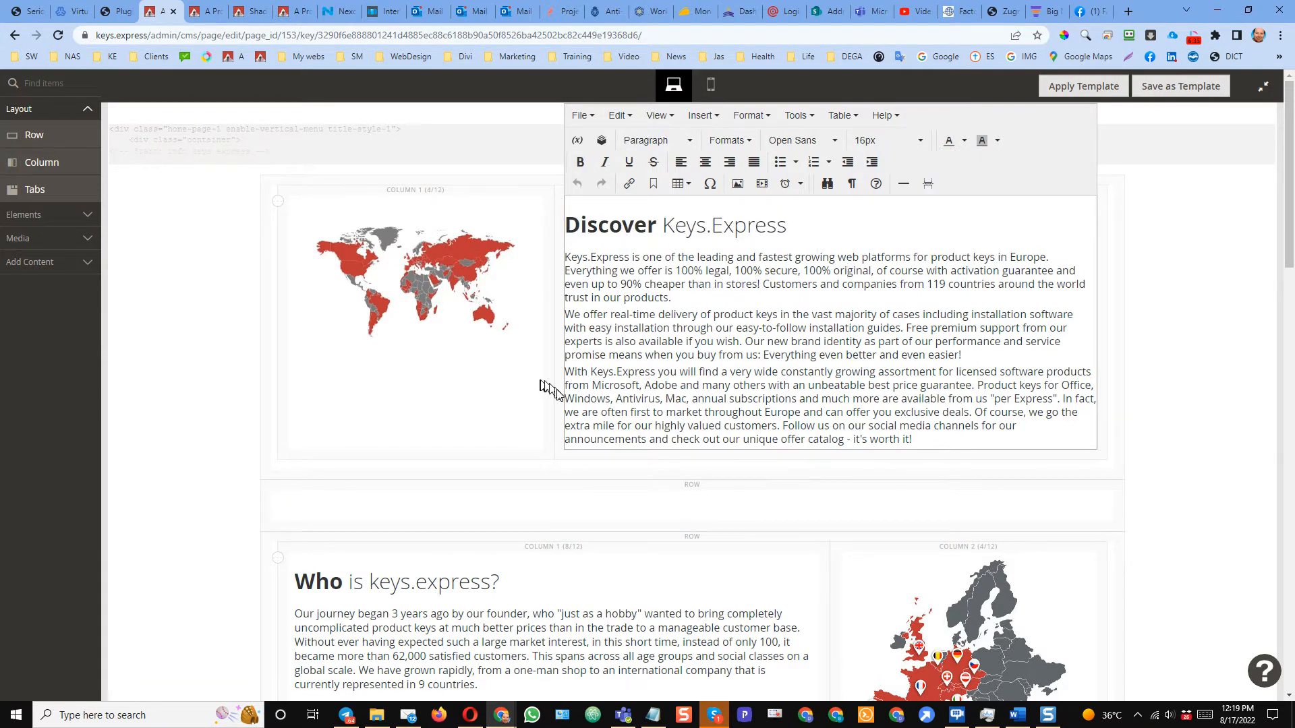
click(217, 12)
drag(831, 206, 509, 210)
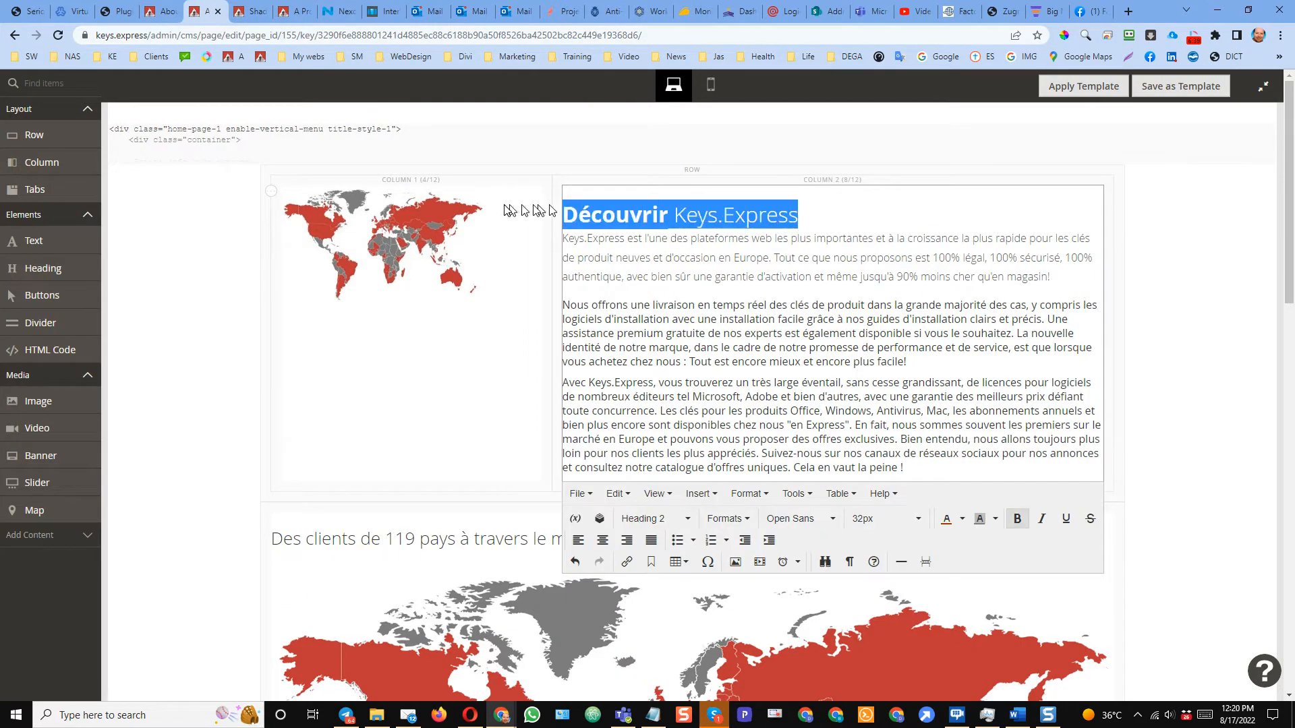
click(814, 224)
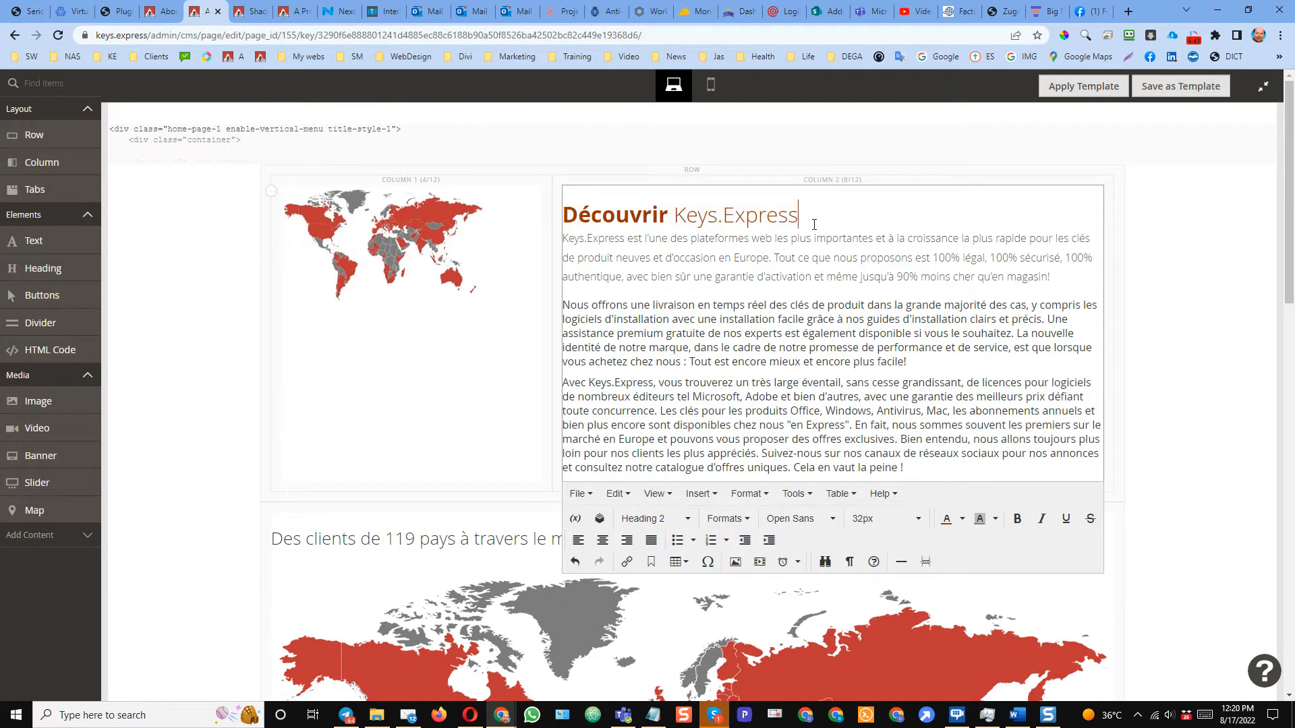
drag(814, 224, 564, 225)
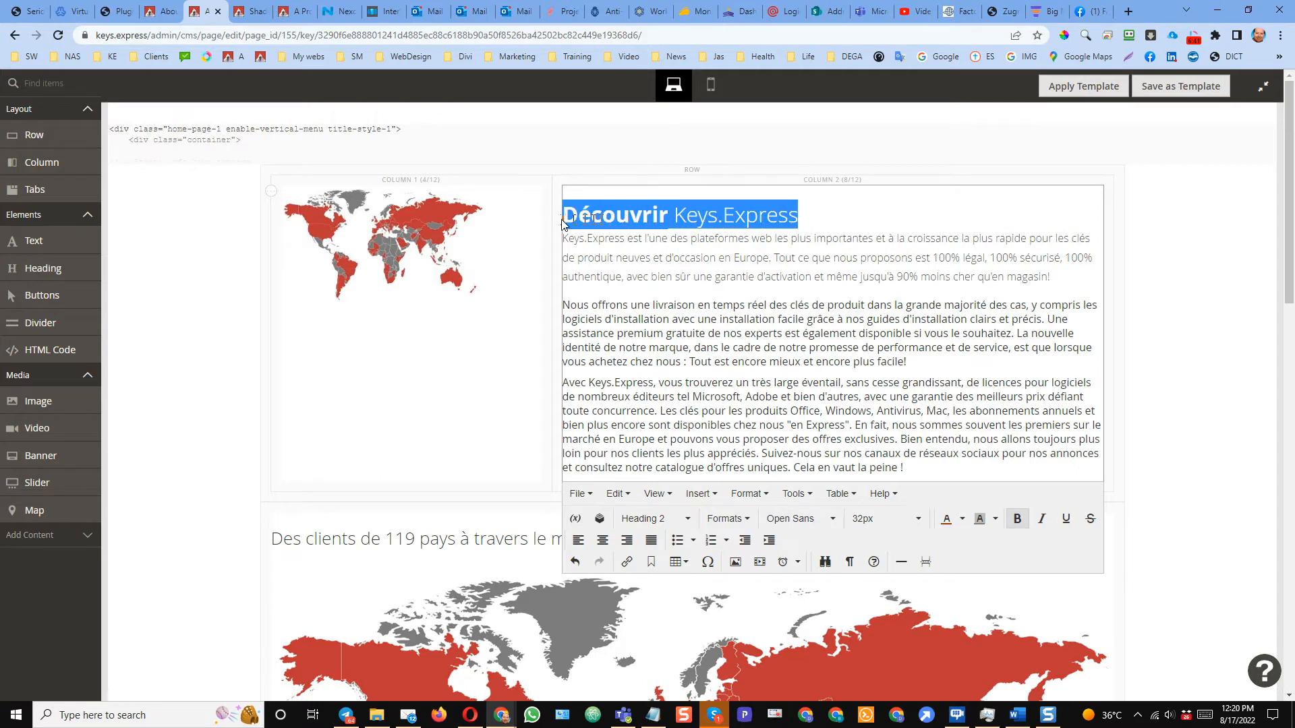
click(958, 521)
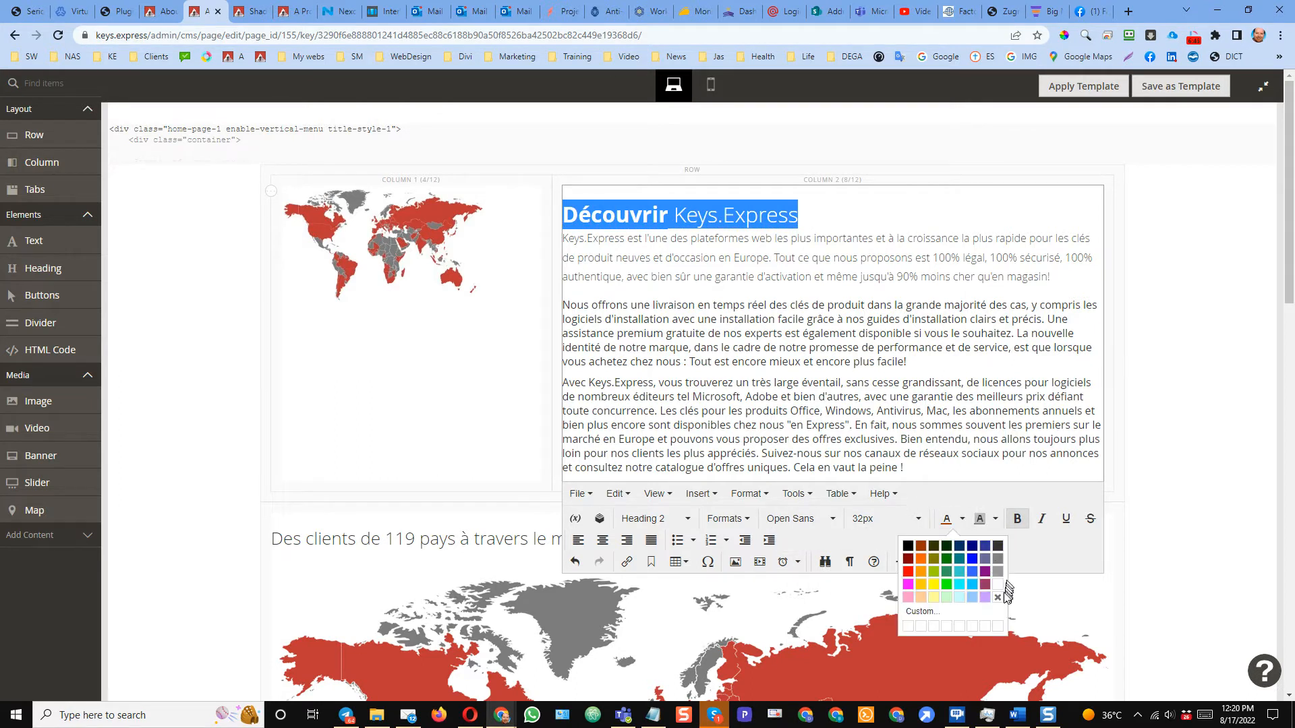
click(997, 599)
click(935, 453)
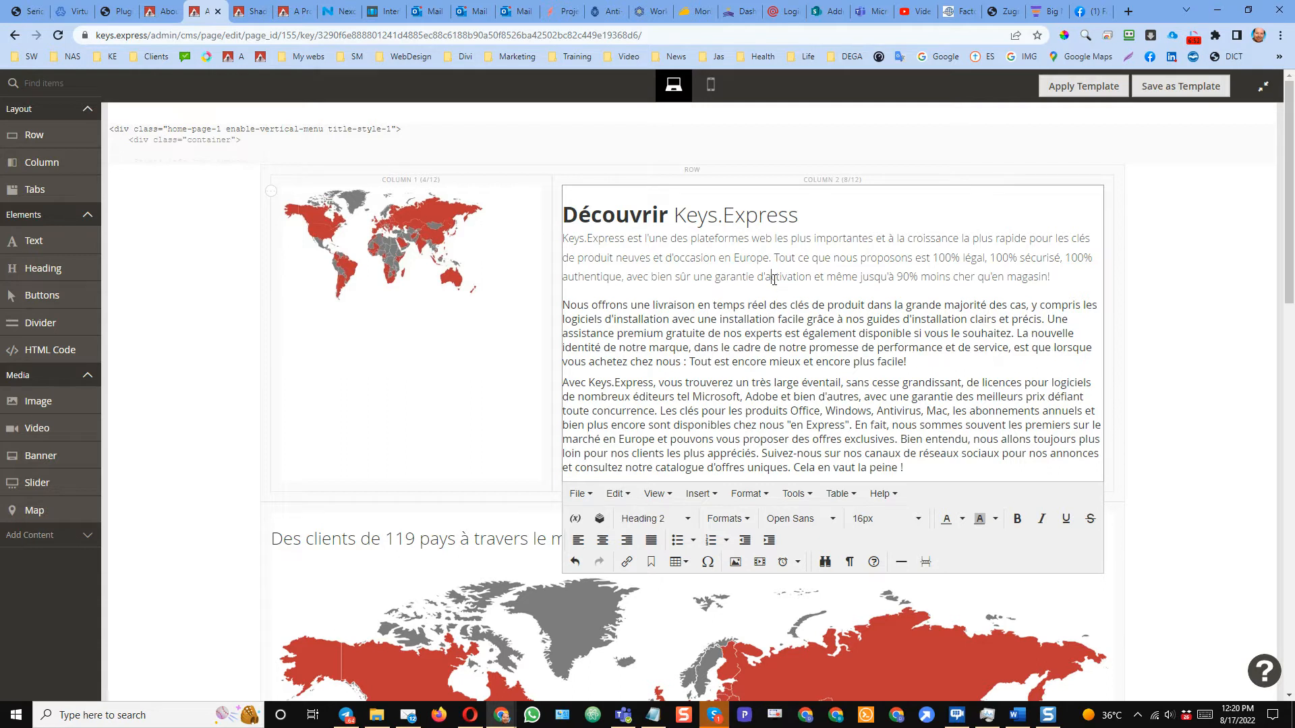
drag(1074, 291, 677, 216)
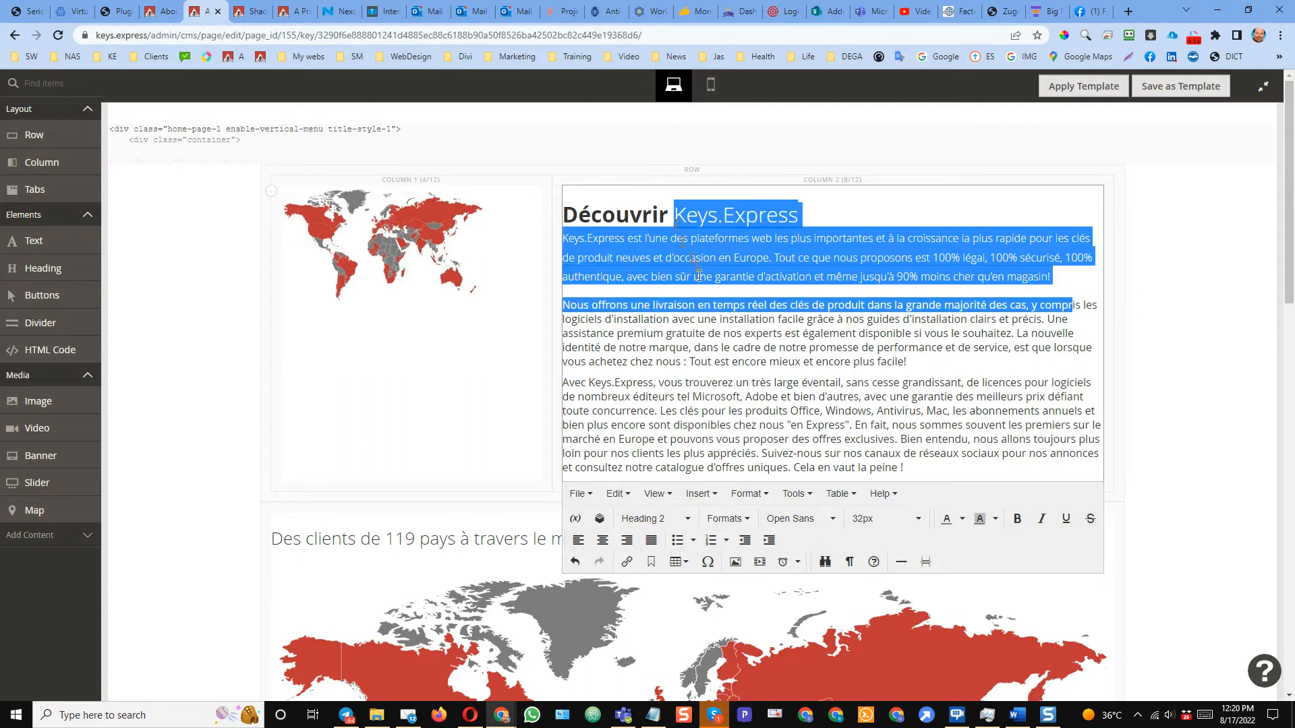
click(699, 276)
drag(1061, 277, 555, 244)
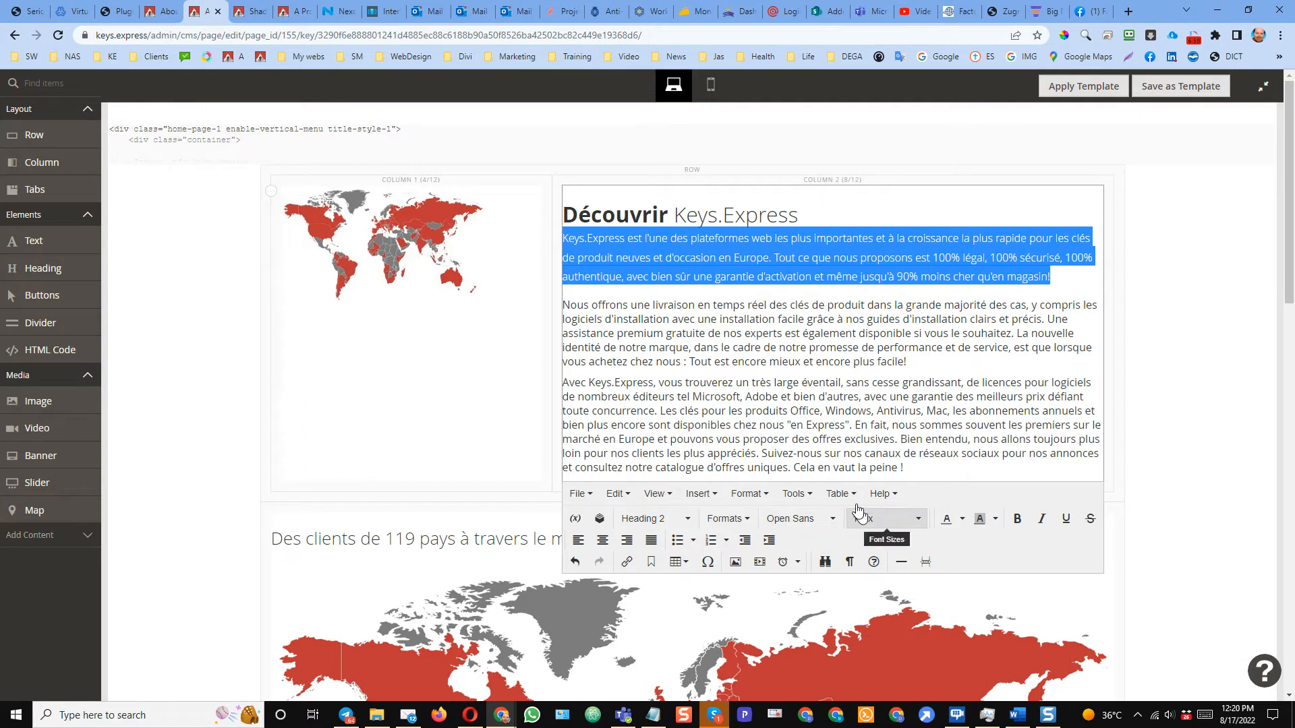
click(779, 330)
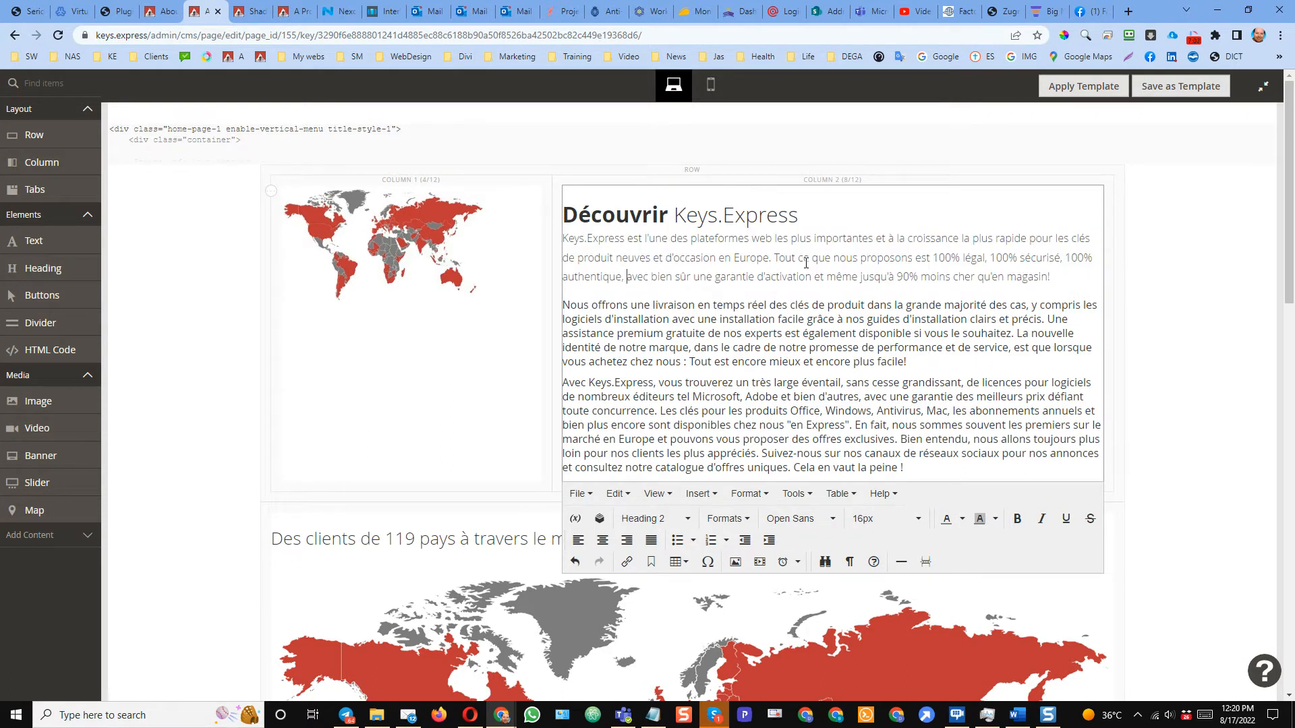
key(BackSpace)
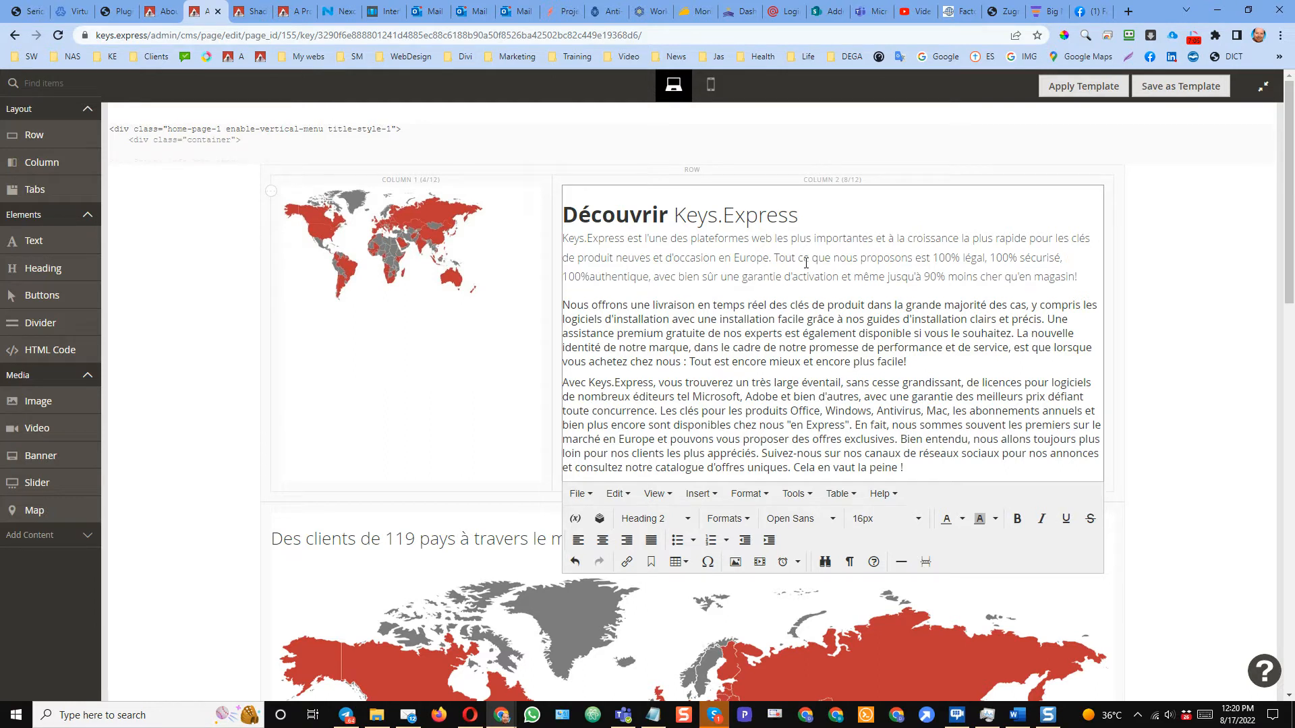
key(Up)
key(BackSpace)
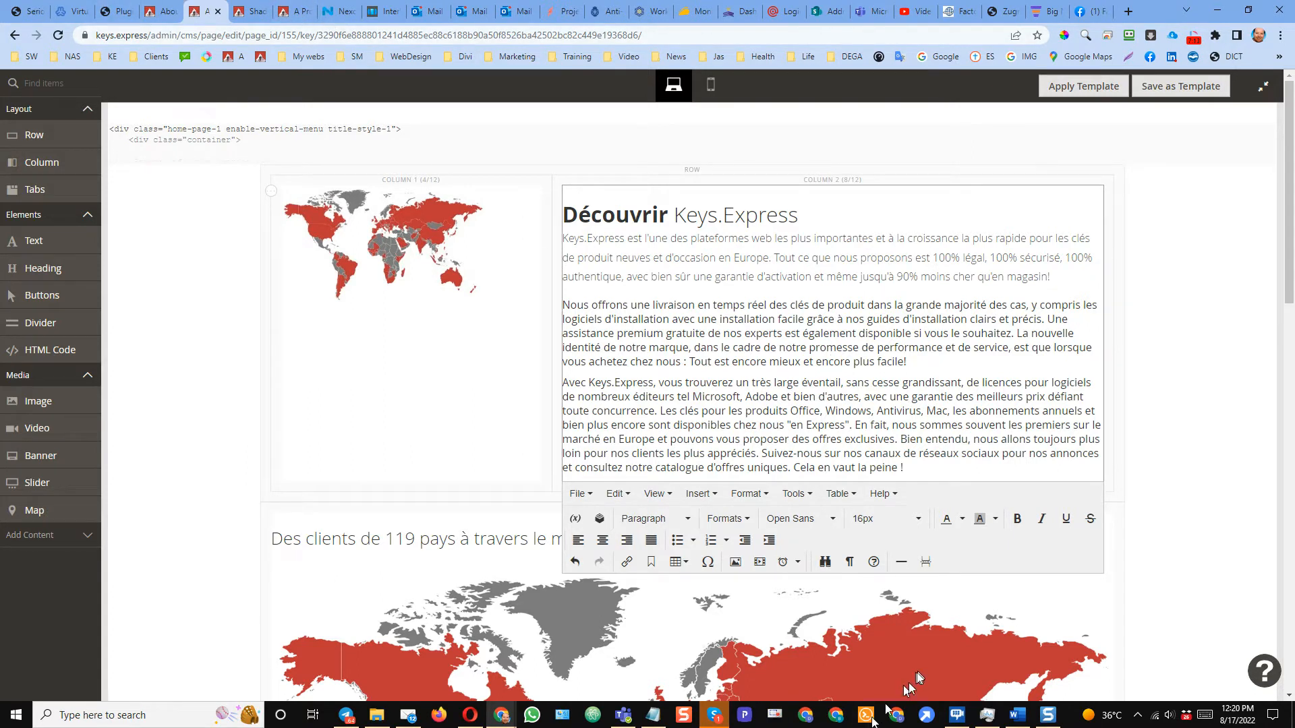
Switch to Notepad and copy the first French paragraph below "Découvrir Keys.Express" as plain text
click(653, 715)
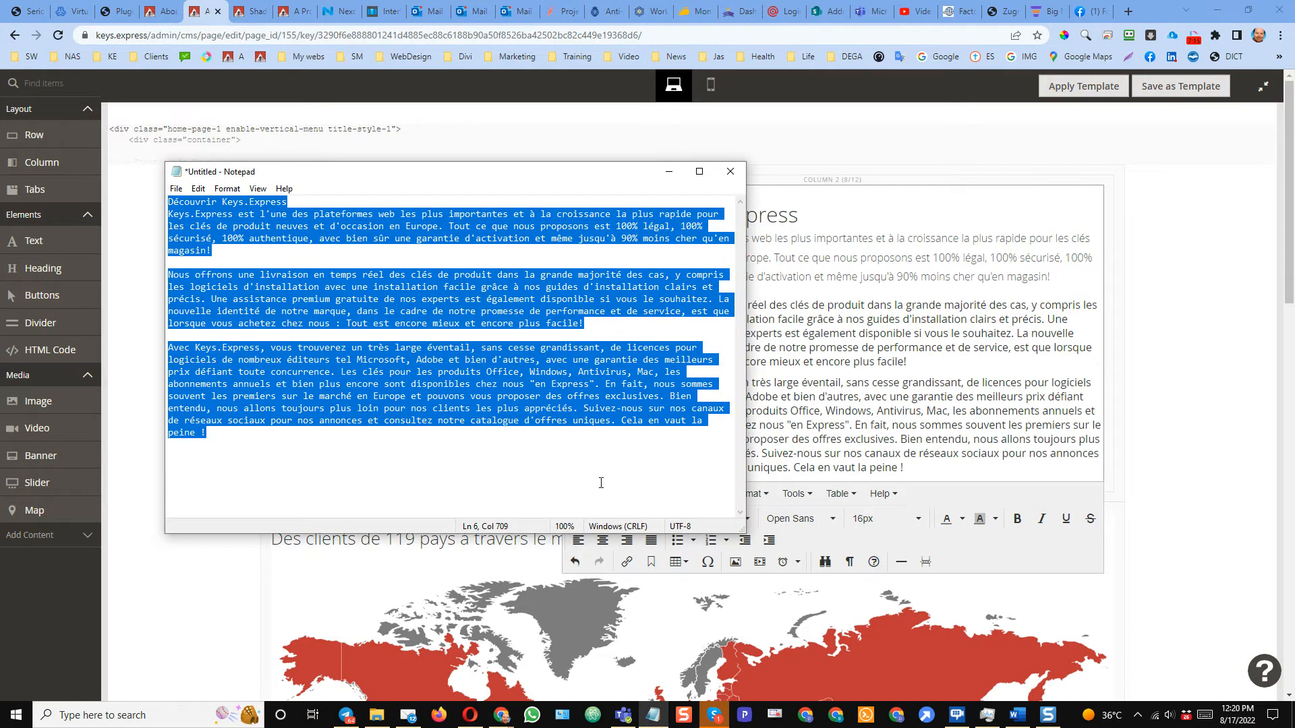
click(600, 482)
drag(239, 245, 164, 216)
click(196, 261)
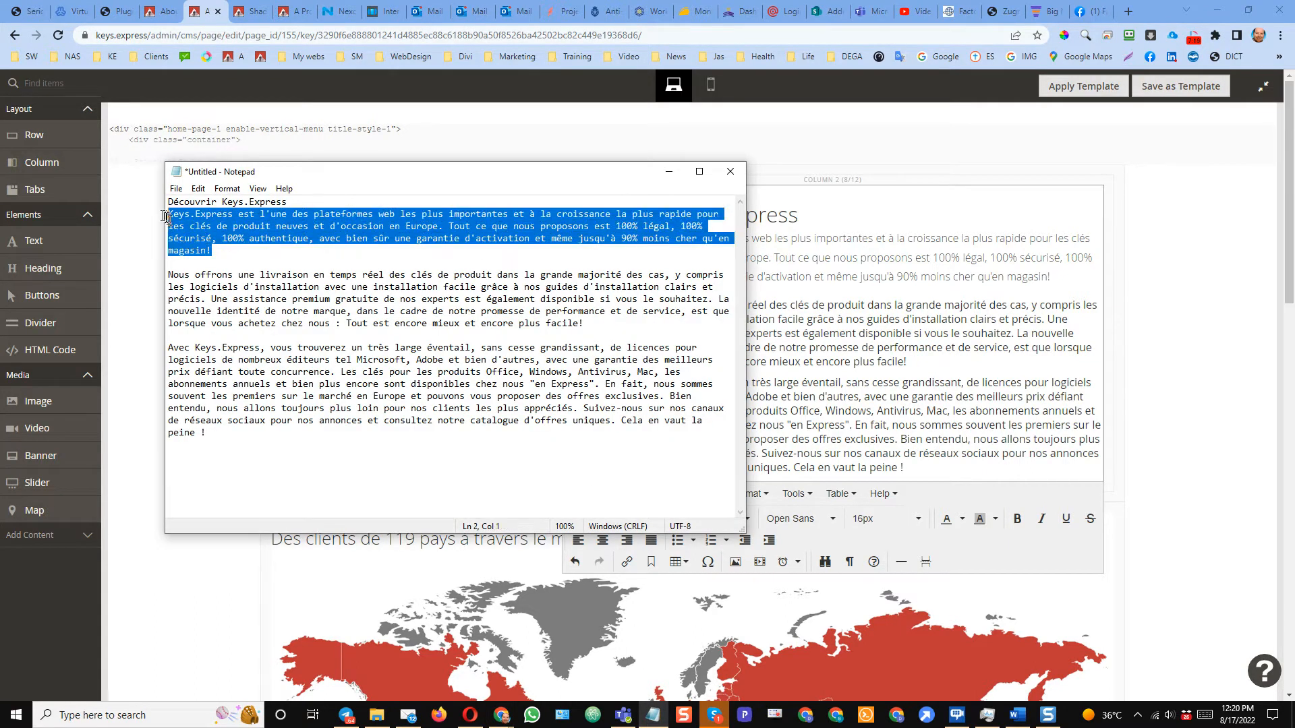
Replace the lighter-styled first paragraph below the French heading with the copied plain text in Paragraph format
click(1106, 287)
drag(1050, 276, 545, 251)
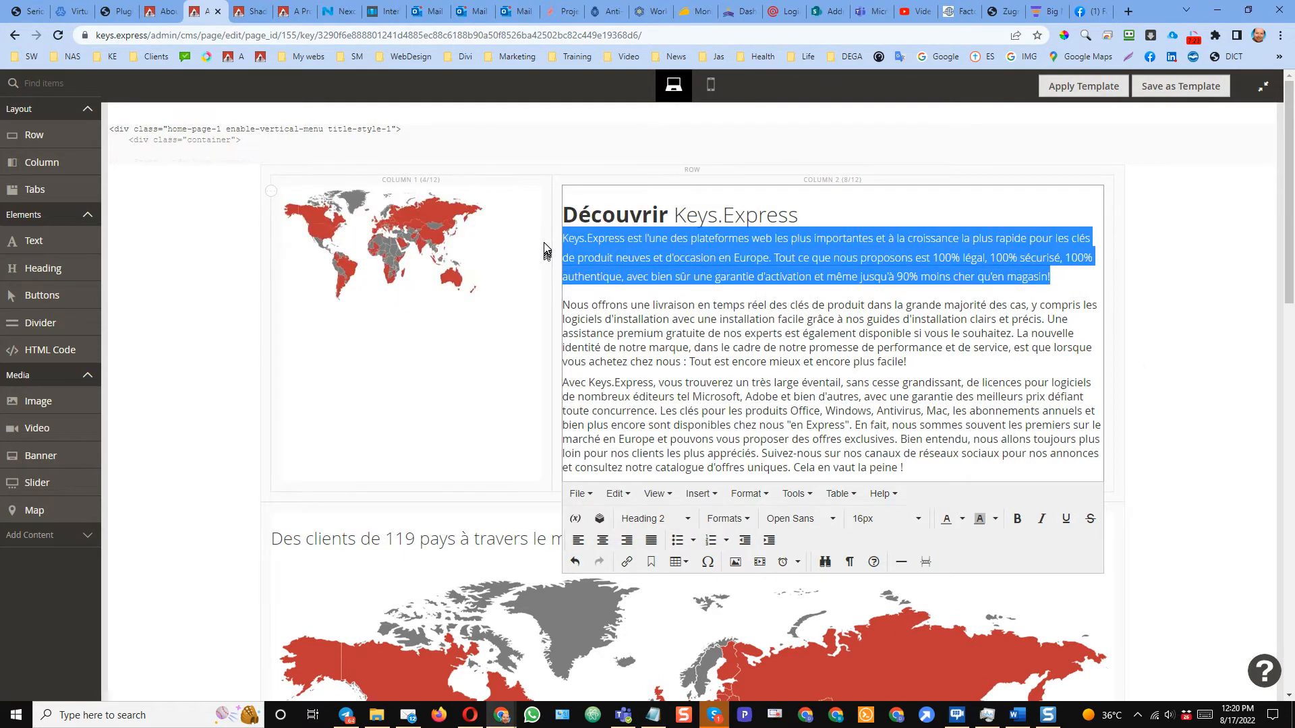
key(Delete)
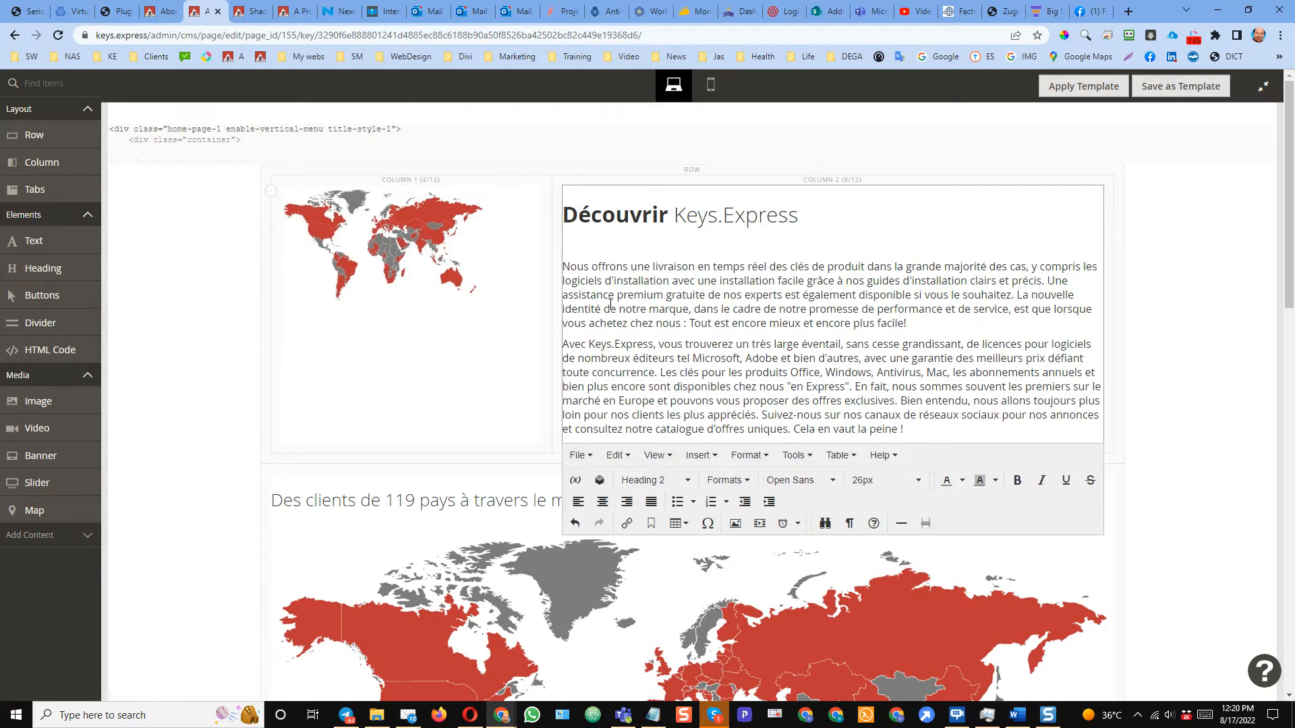
key(BackSpace)
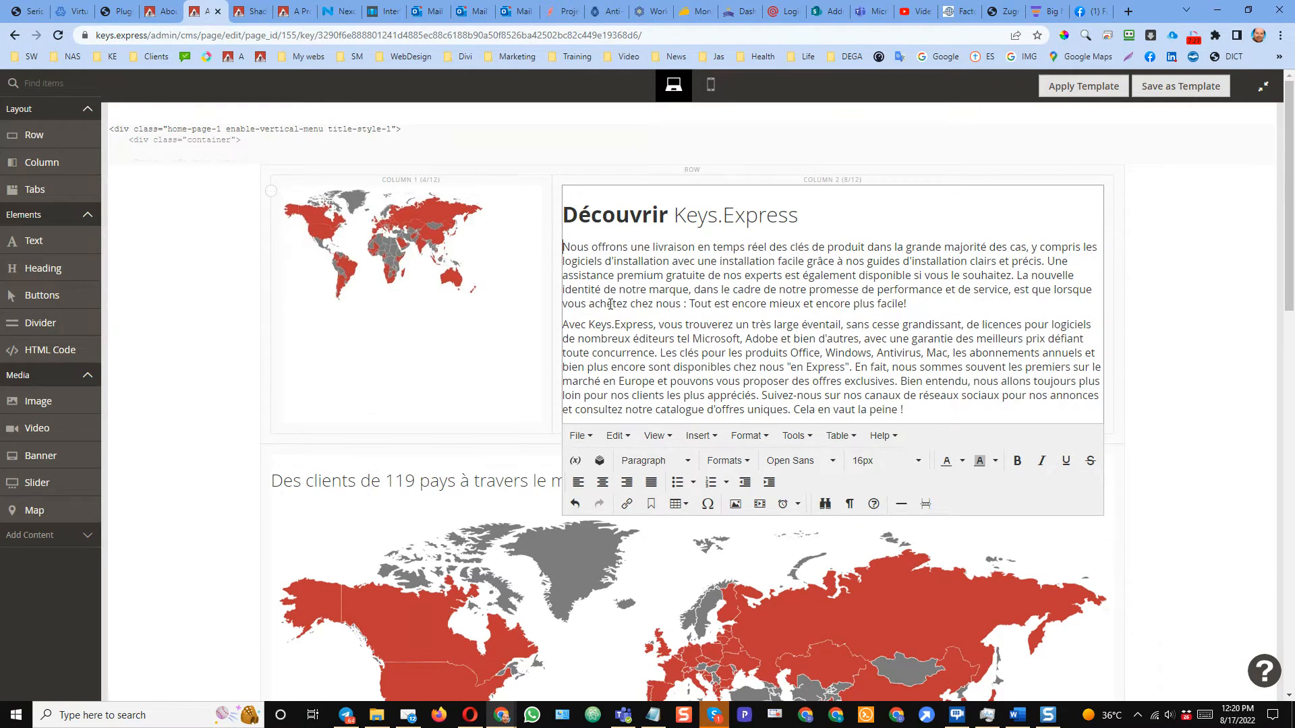
key(ctrl+z)
key(ctrl+z)
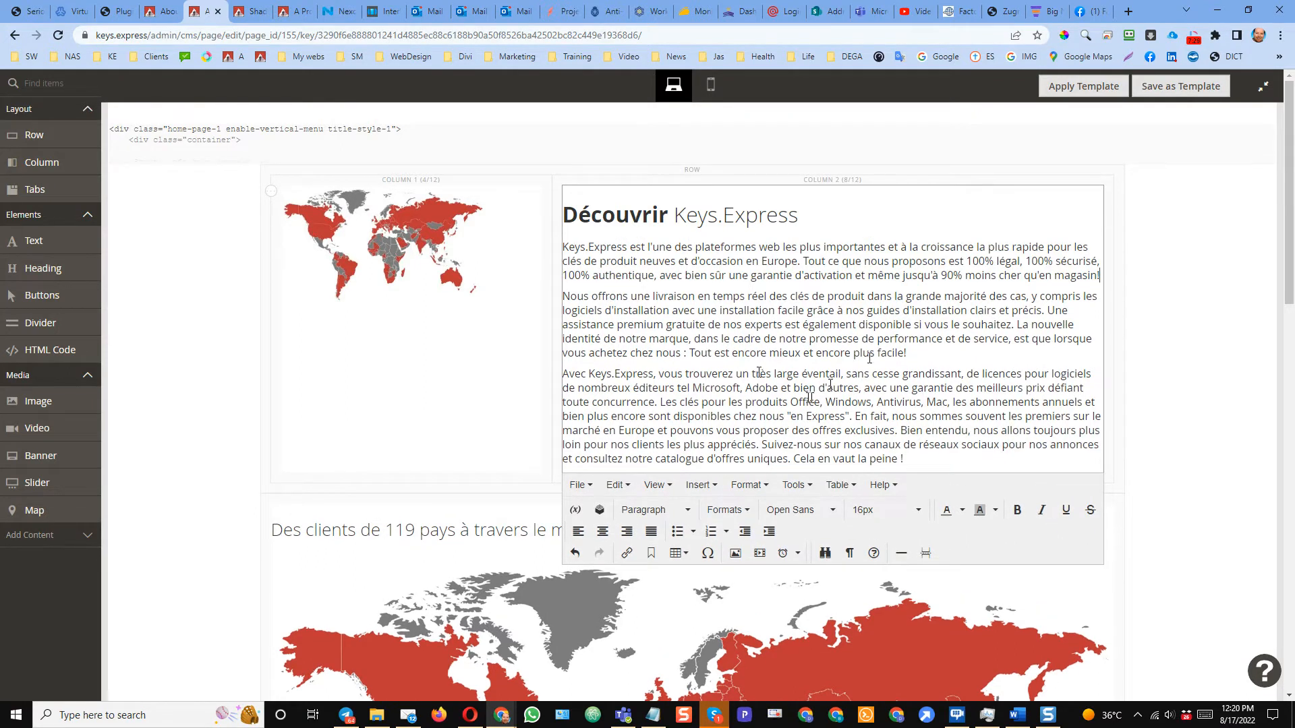
Save the A Propos page and check the "Découvrir Keys.Express" section on the reloaded French storefront page
click(1264, 92)
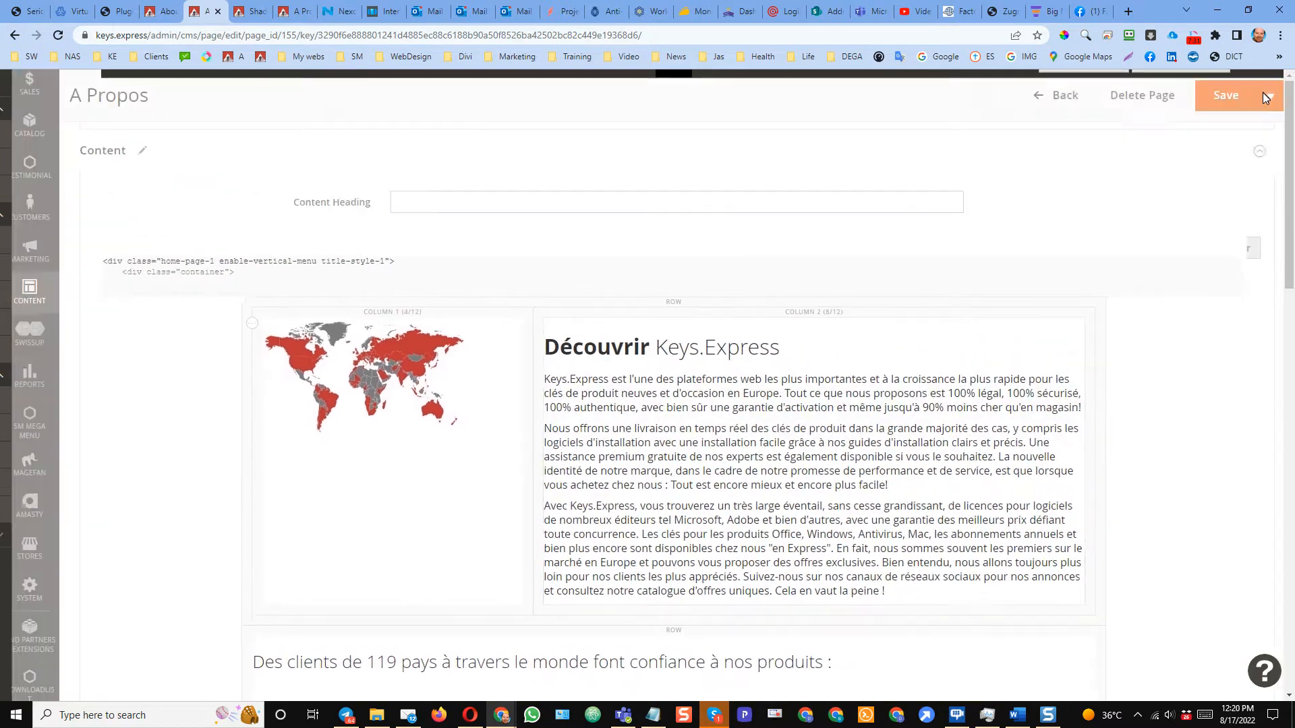
click(1215, 93)
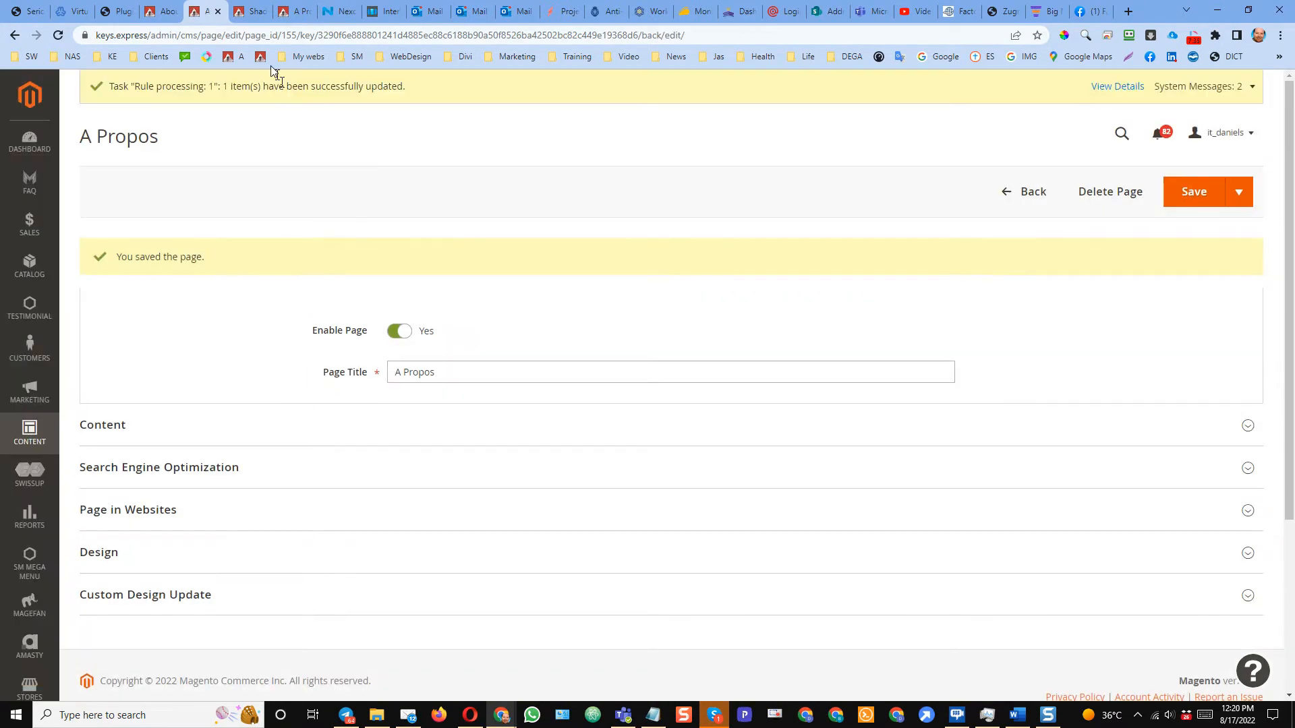
click(294, 11)
click(59, 38)
scroll(599, 262, up, 3)
scroll(580, 459, down, 5)
scroll(728, 510, down, 3)
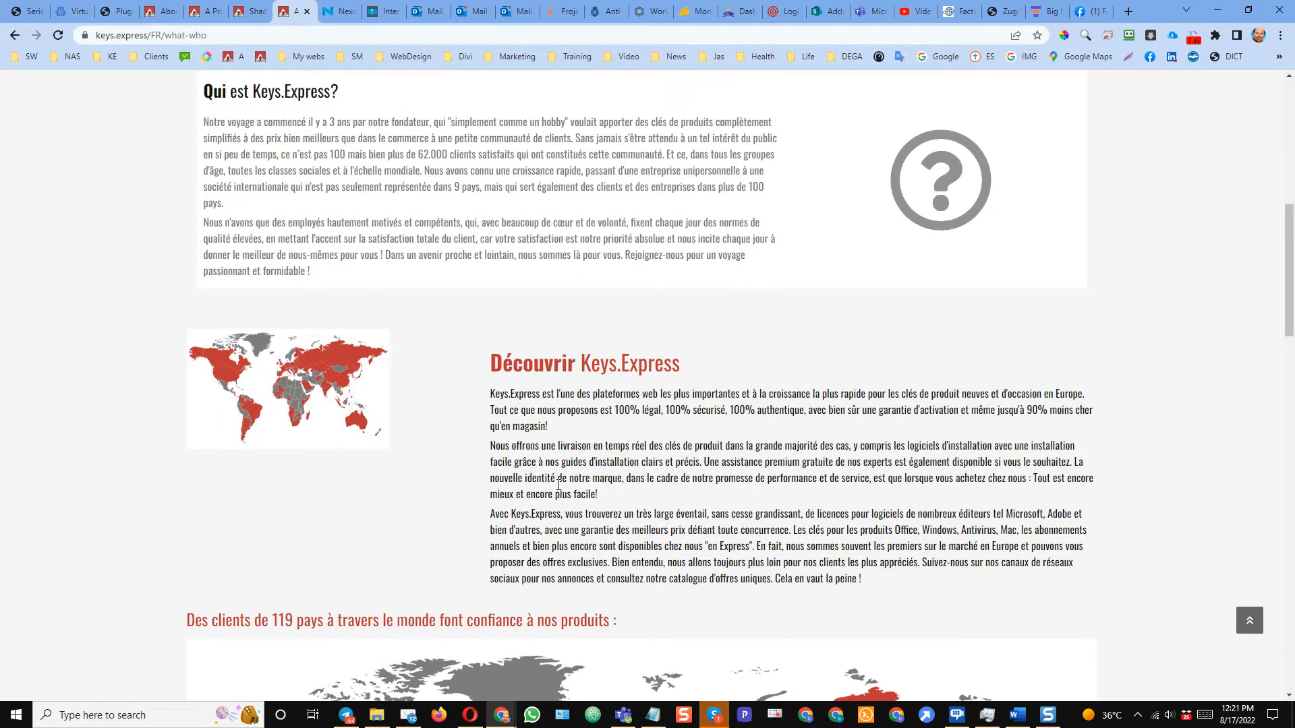
scroll(558, 484, down, 1)
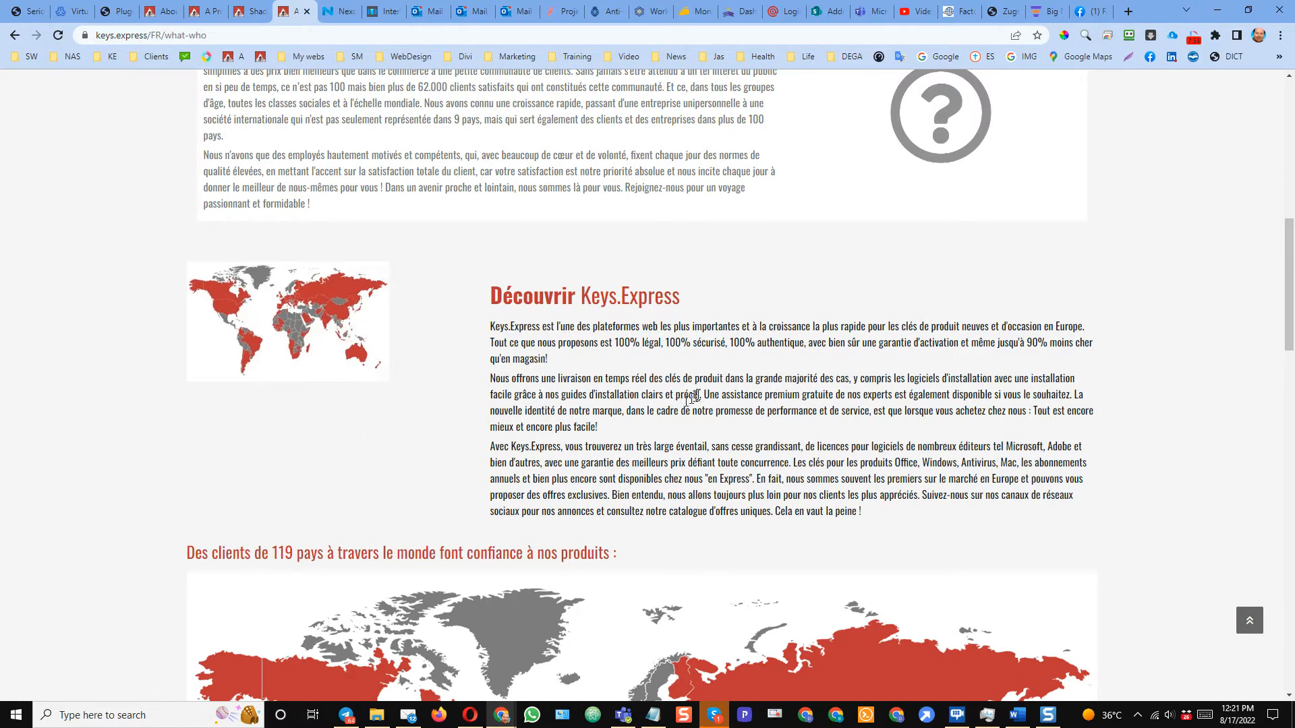
Examine the appearance and background settings of the English page's "Discover Keys.Express" row without changing them
click(166, 14)
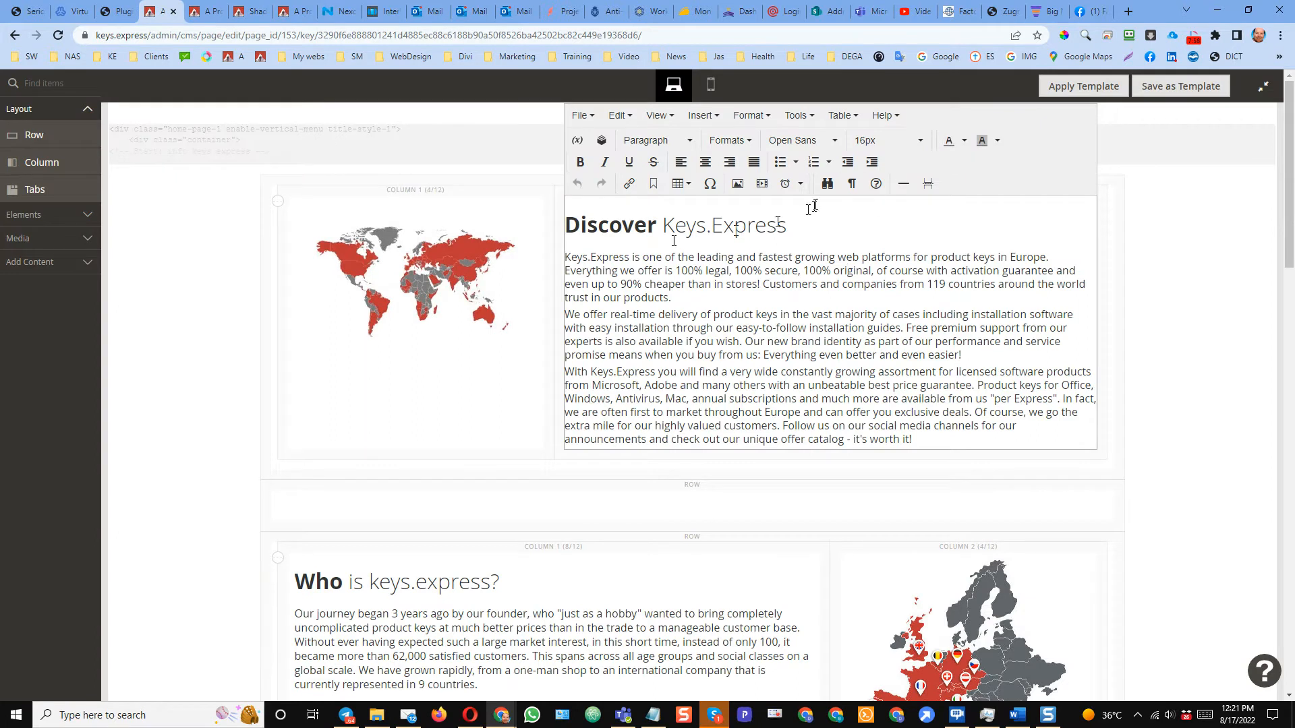
click(1173, 287)
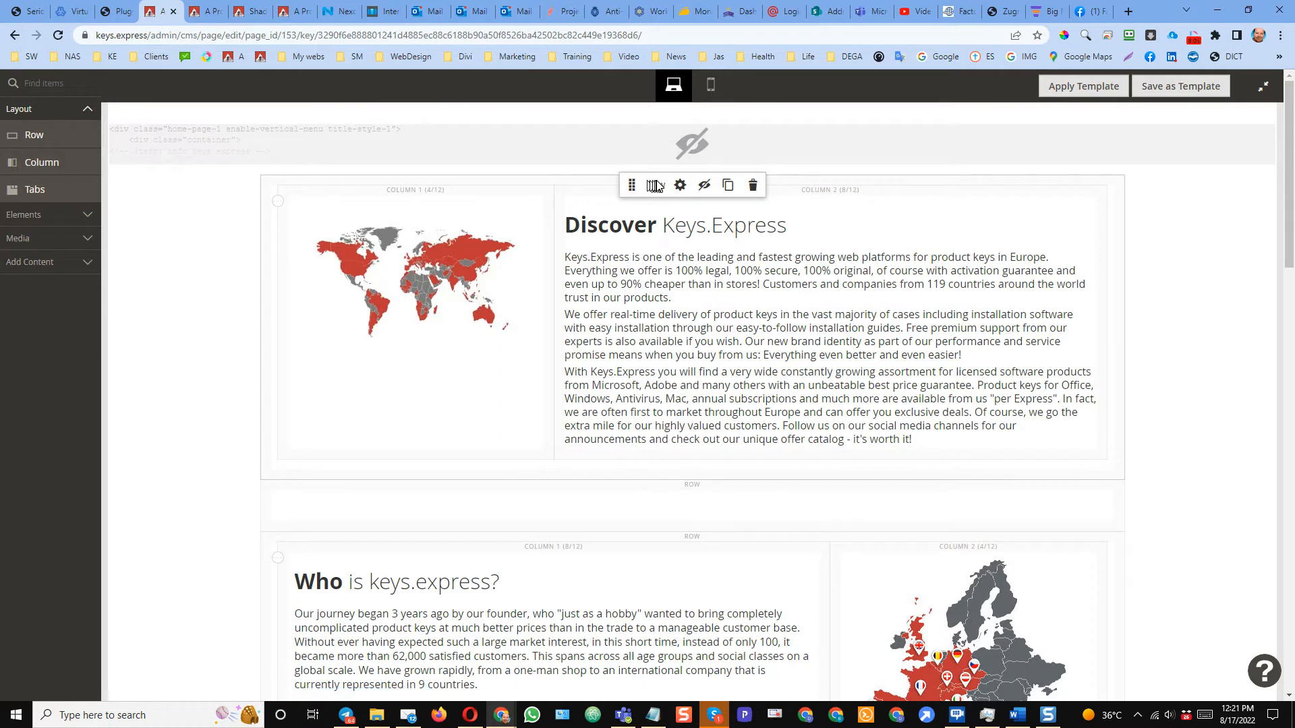
click(679, 186)
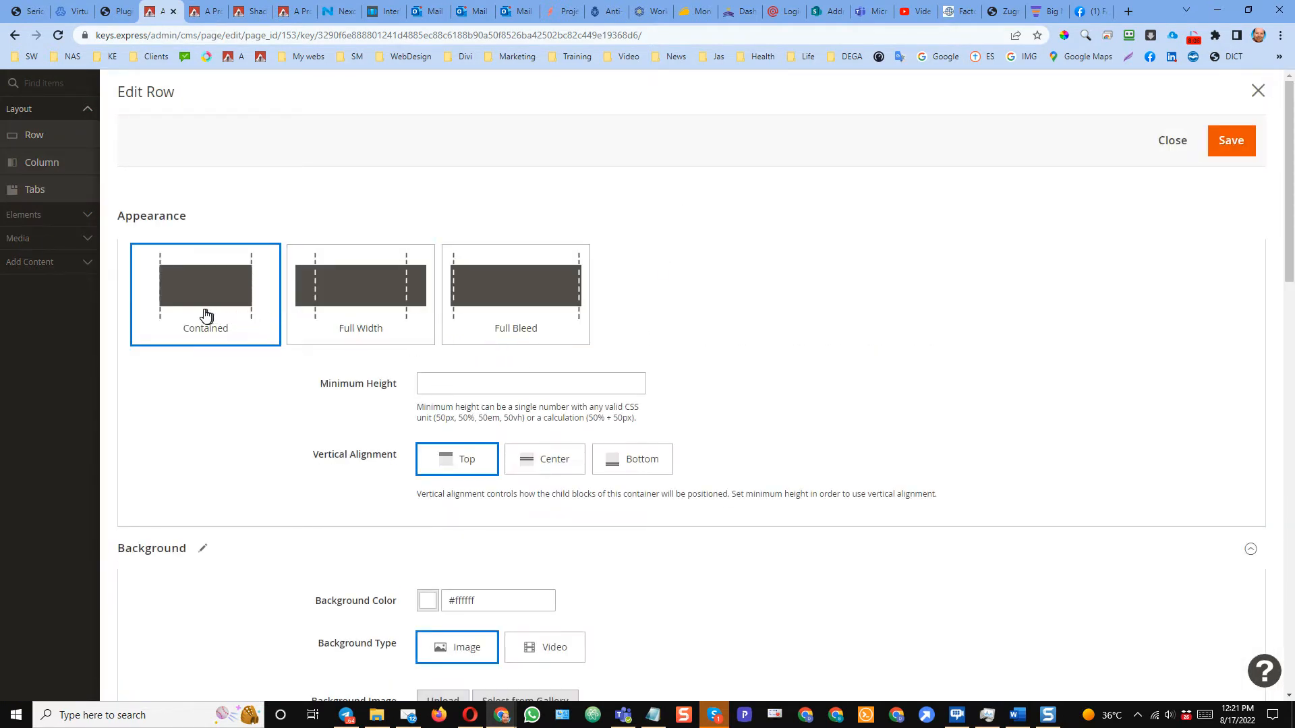
scroll(230, 351, down, 1)
scroll(474, 425, down, 4)
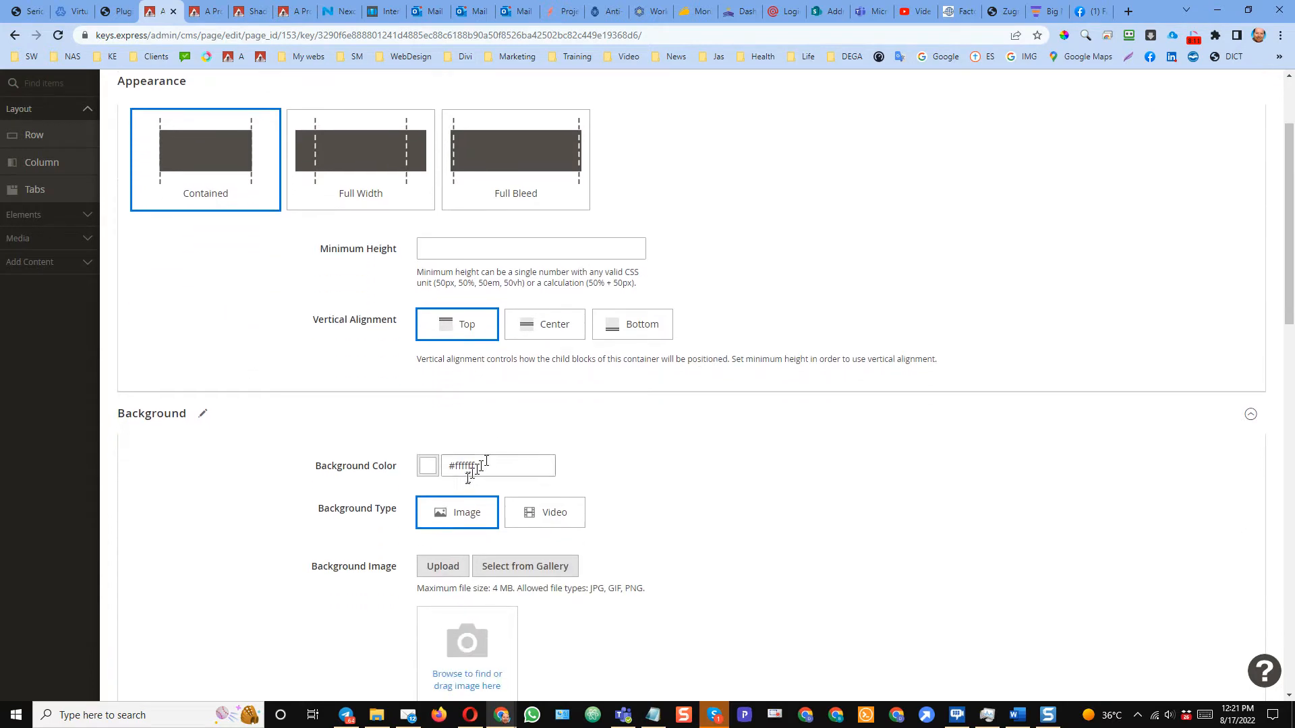
scroll(364, 607, down, 2)
scroll(370, 549, up, 2)
scroll(394, 560, down, 6)
scroll(321, 541, up, 6)
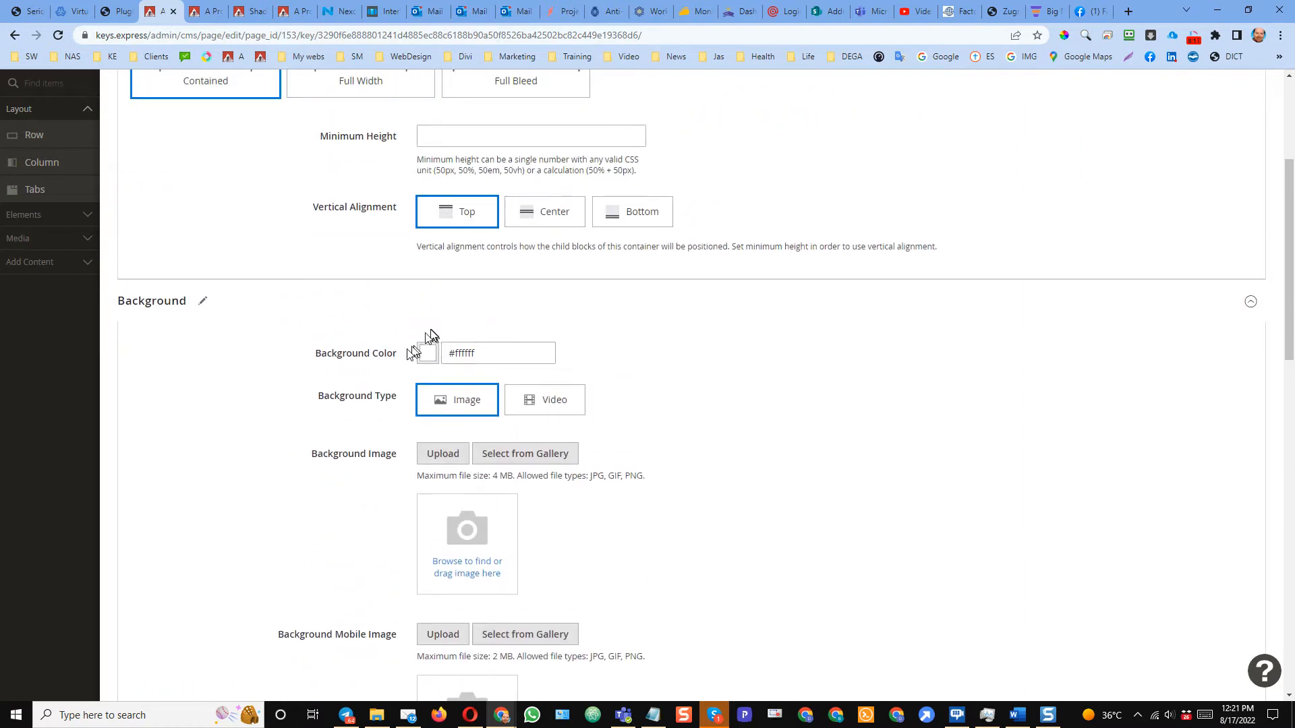
scroll(929, 270, up, 4)
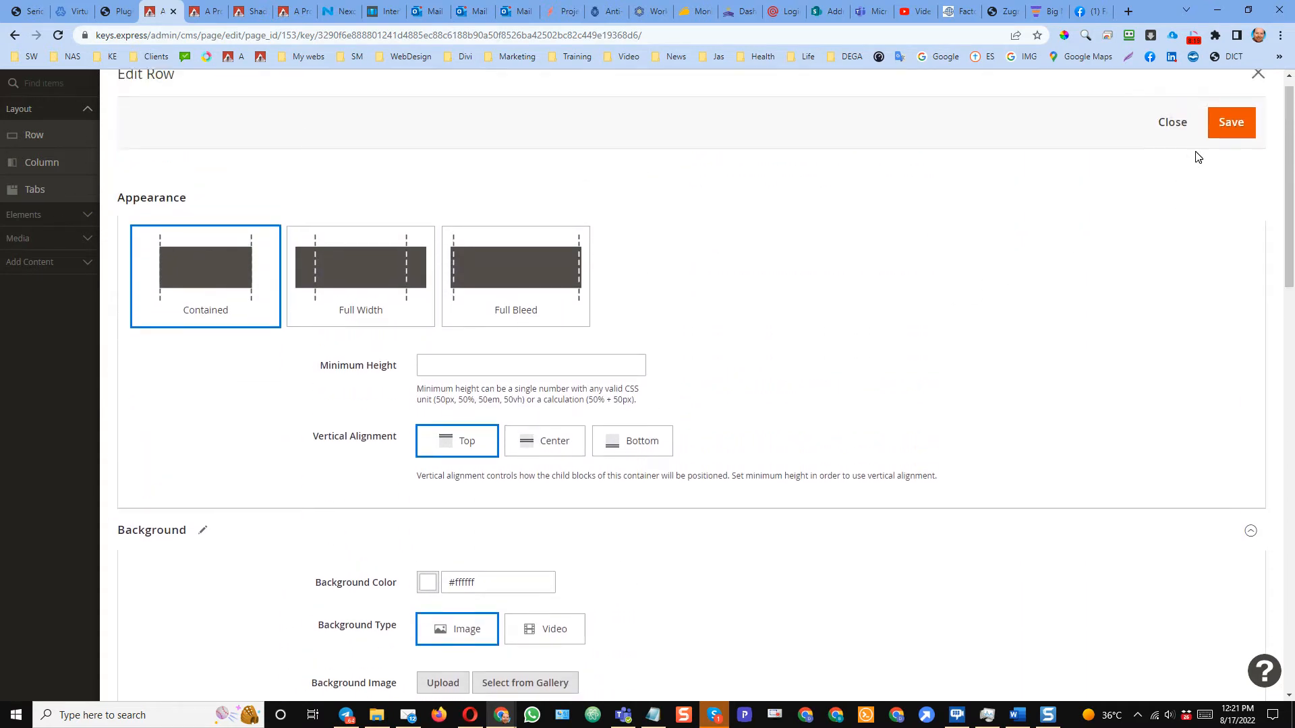
click(1173, 151)
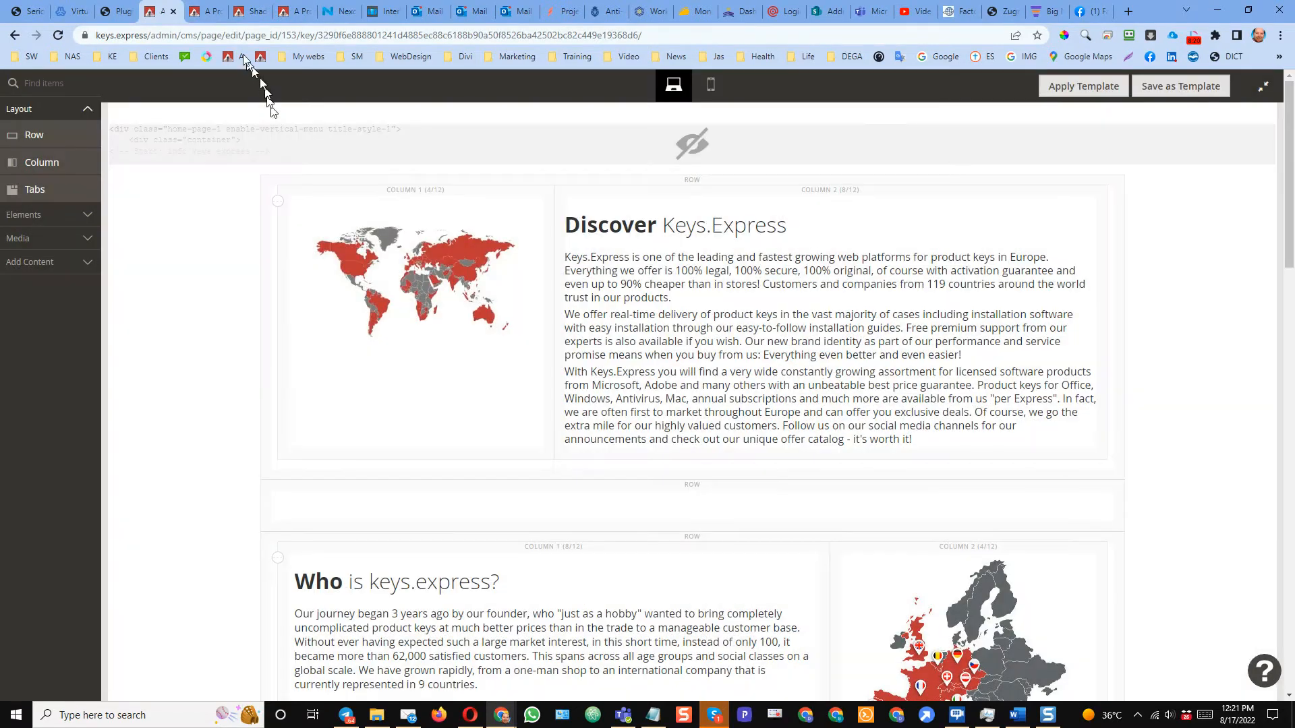
On the French A Propos page, set the "Découvrir Keys.Express" row's background color to white (#ffffff)
click(204, 12)
scroll(485, 317, down, 1)
click(462, 355)
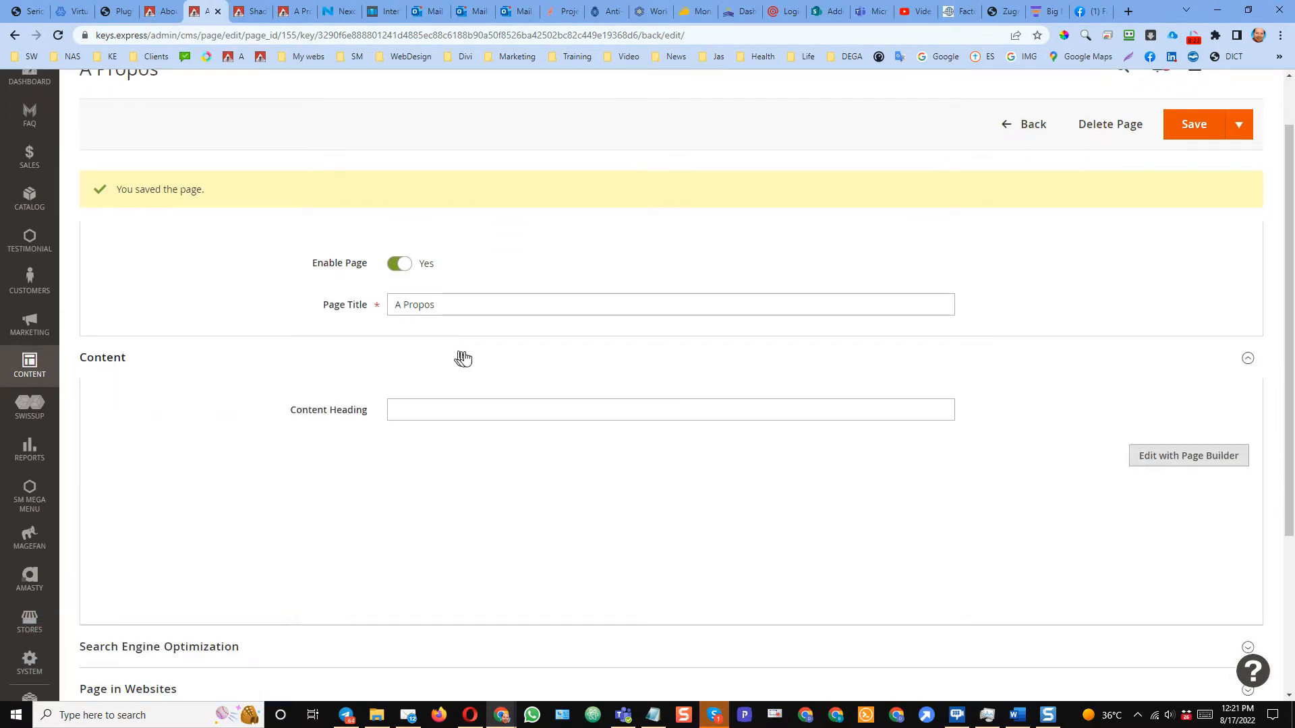
scroll(593, 398, down, 3)
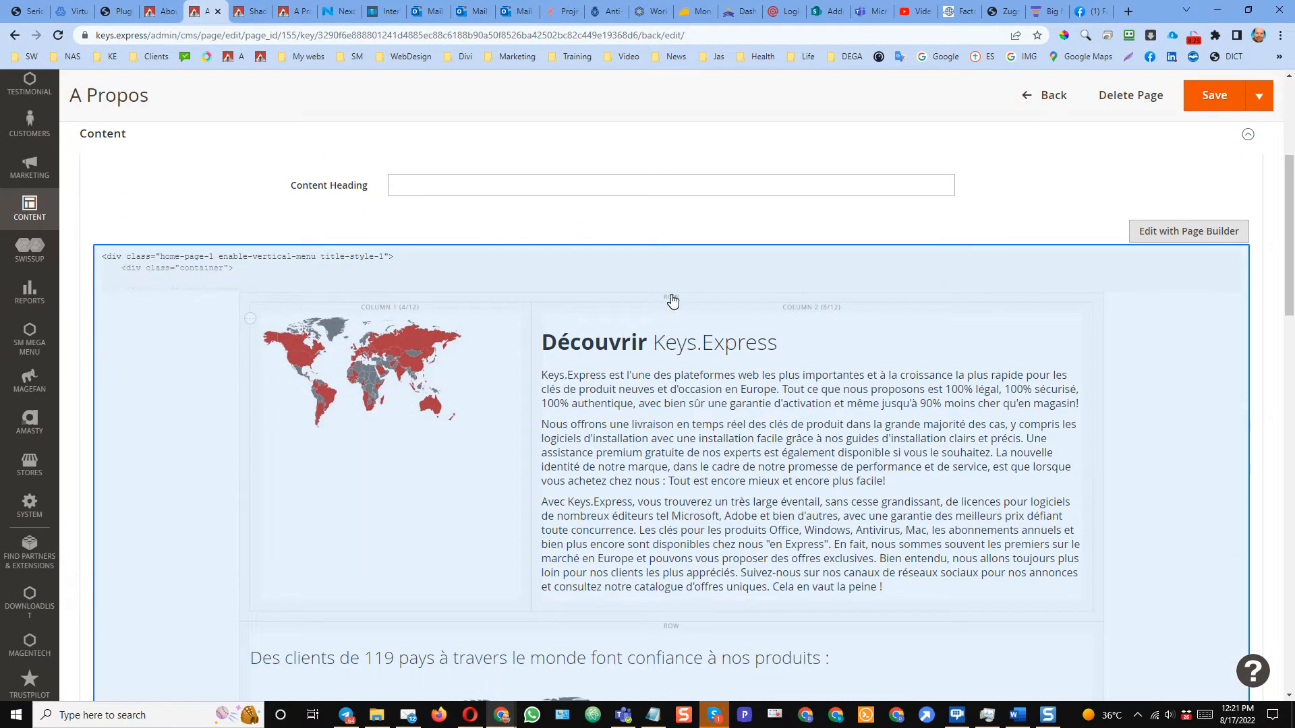
click(672, 302)
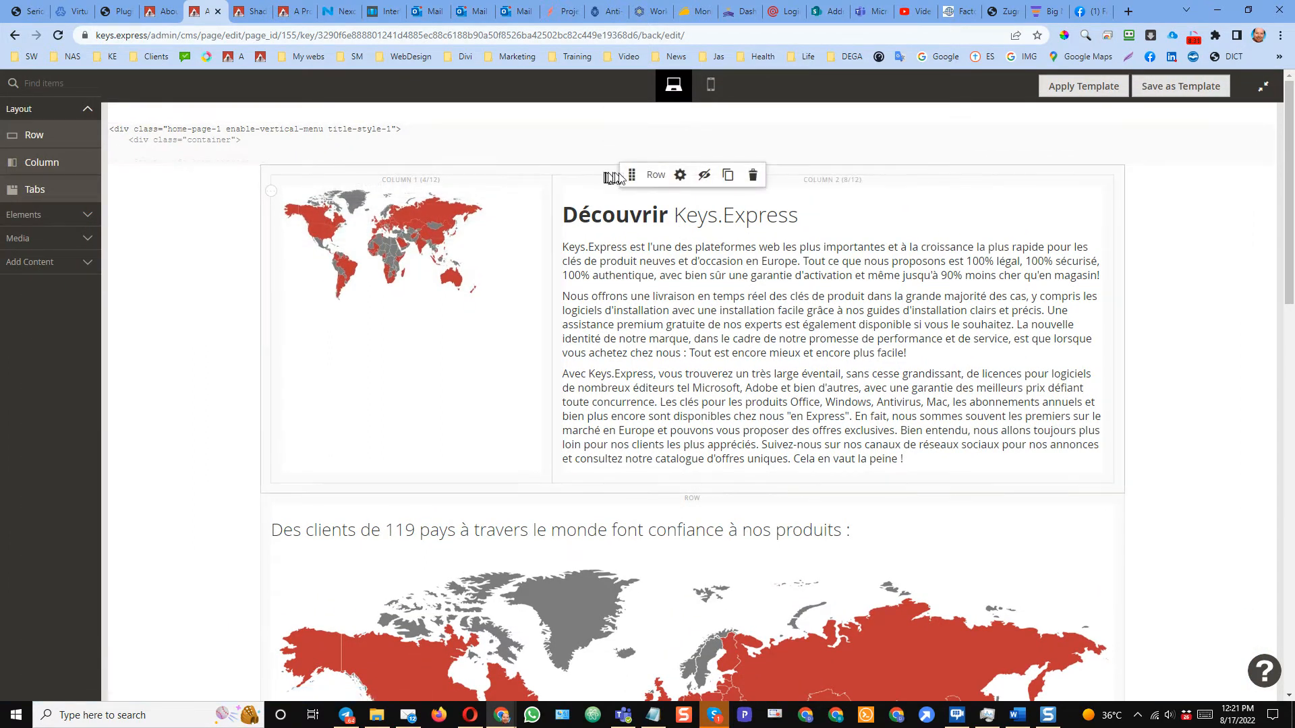
click(677, 176)
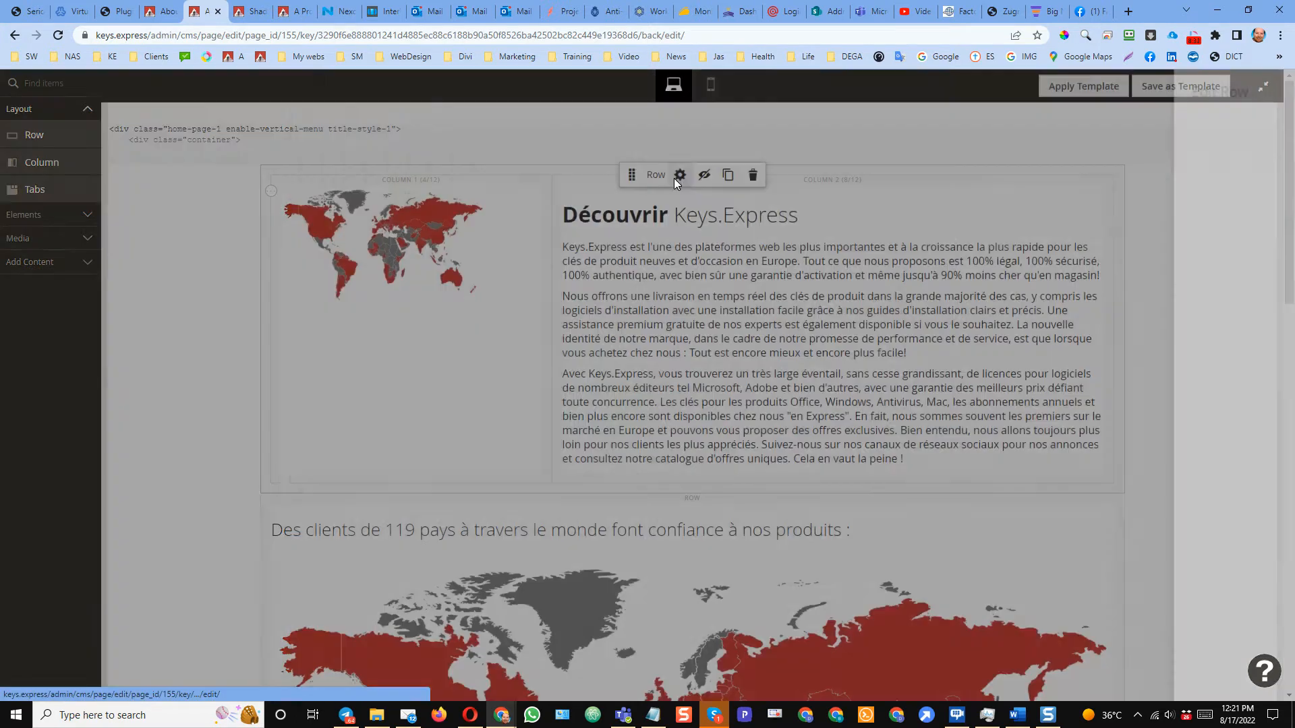
scroll(480, 516, down, 1)
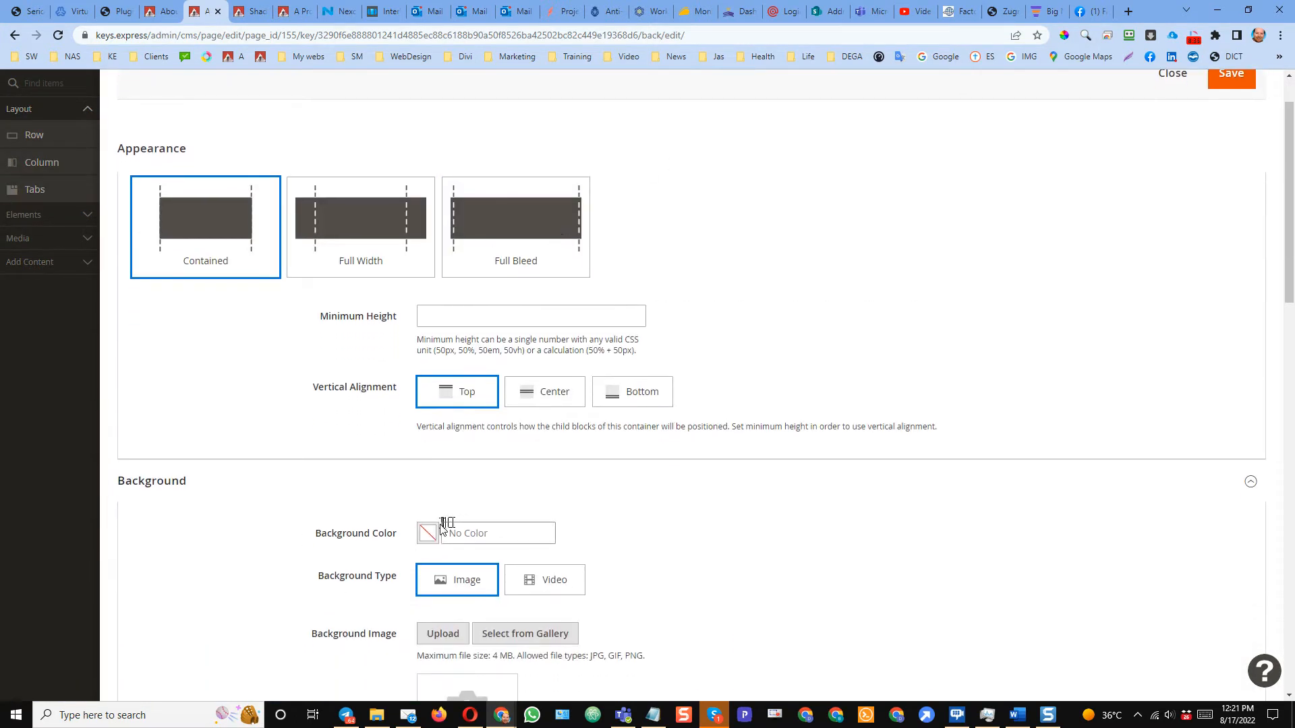
click(472, 533)
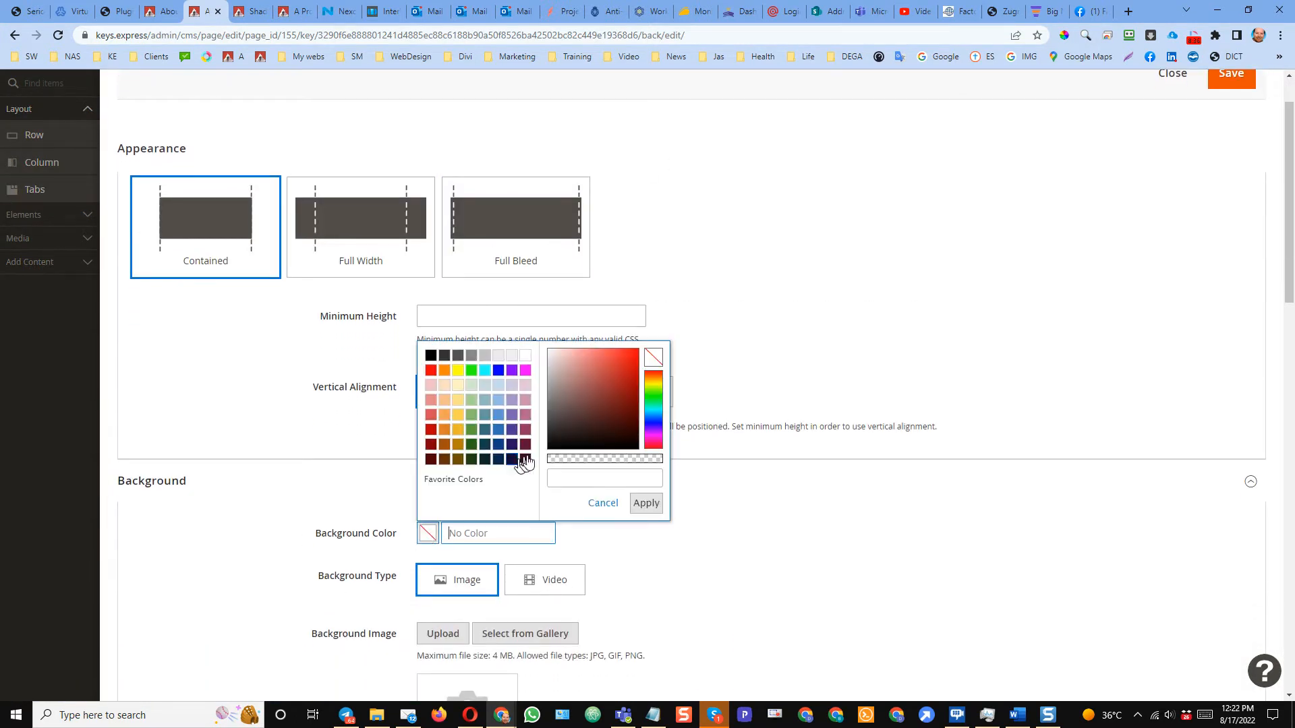
click(525, 355)
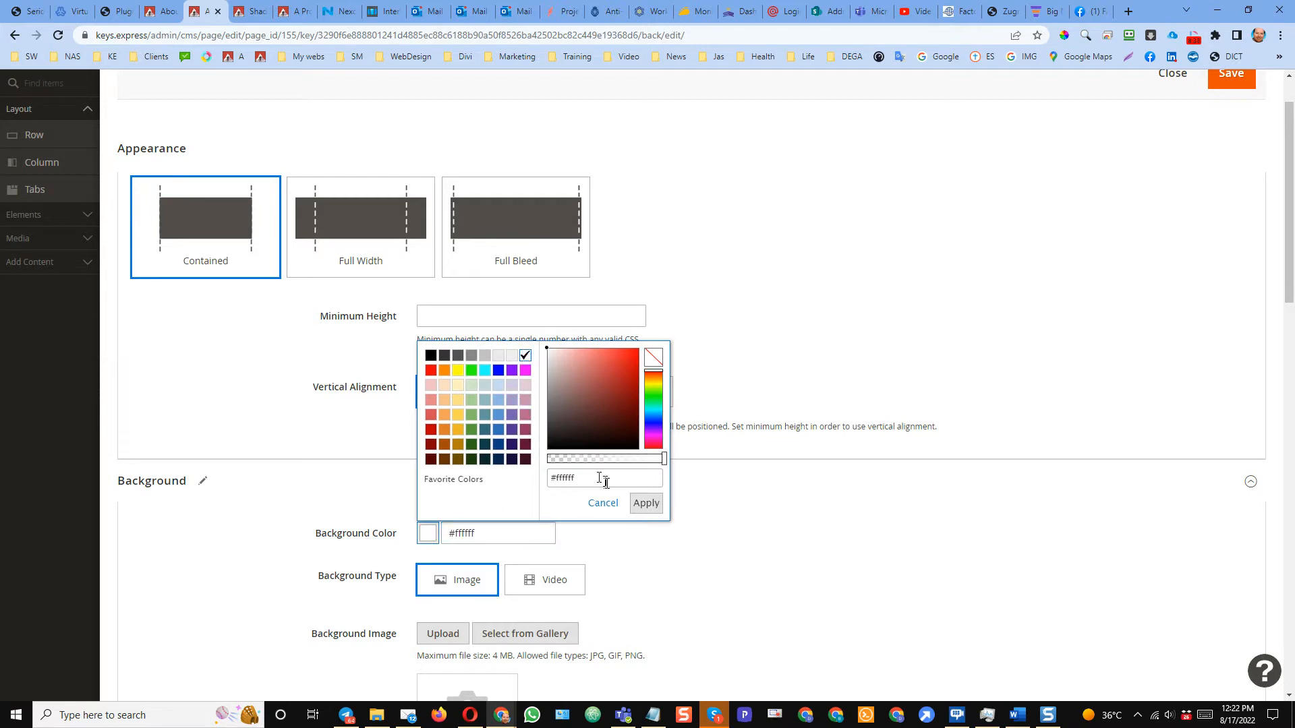
click(646, 503)
Set the row's vertical alignment to Center and save the row settings
scroll(434, 447, down, 2)
scroll(445, 587, down, 4)
scroll(367, 636, up, 4)
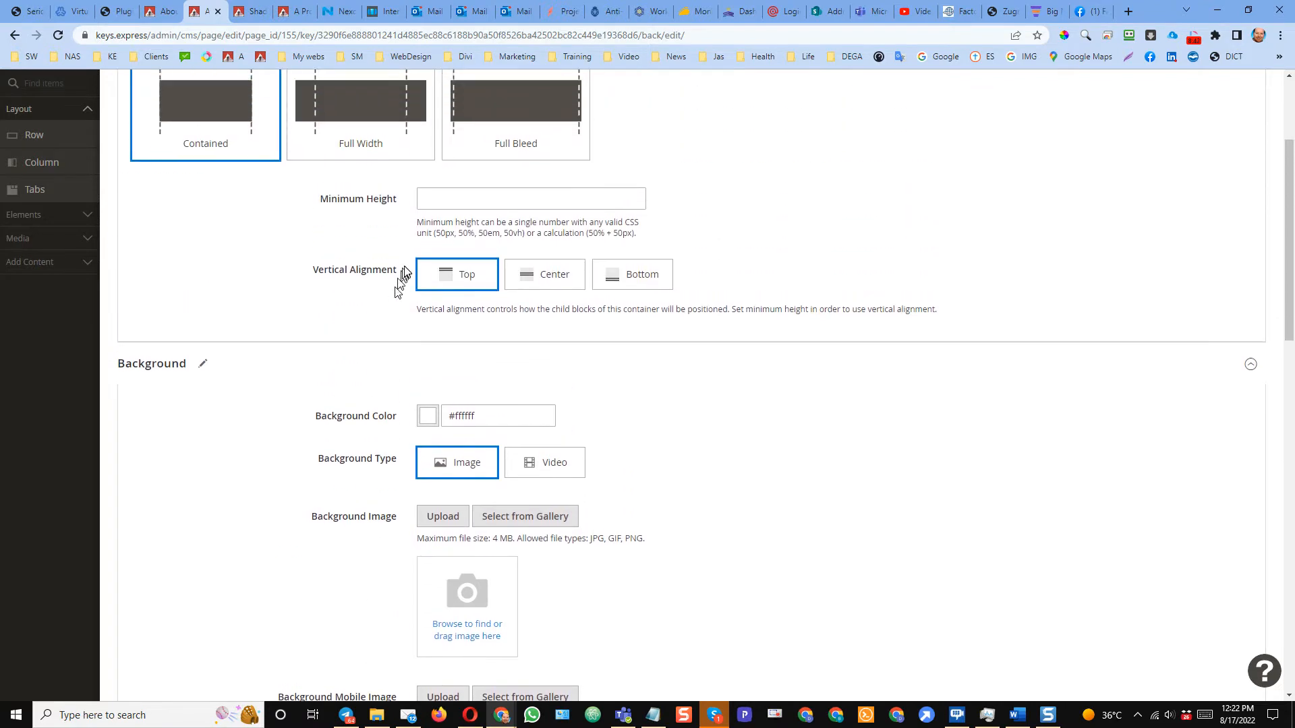
scroll(404, 274, up, 1)
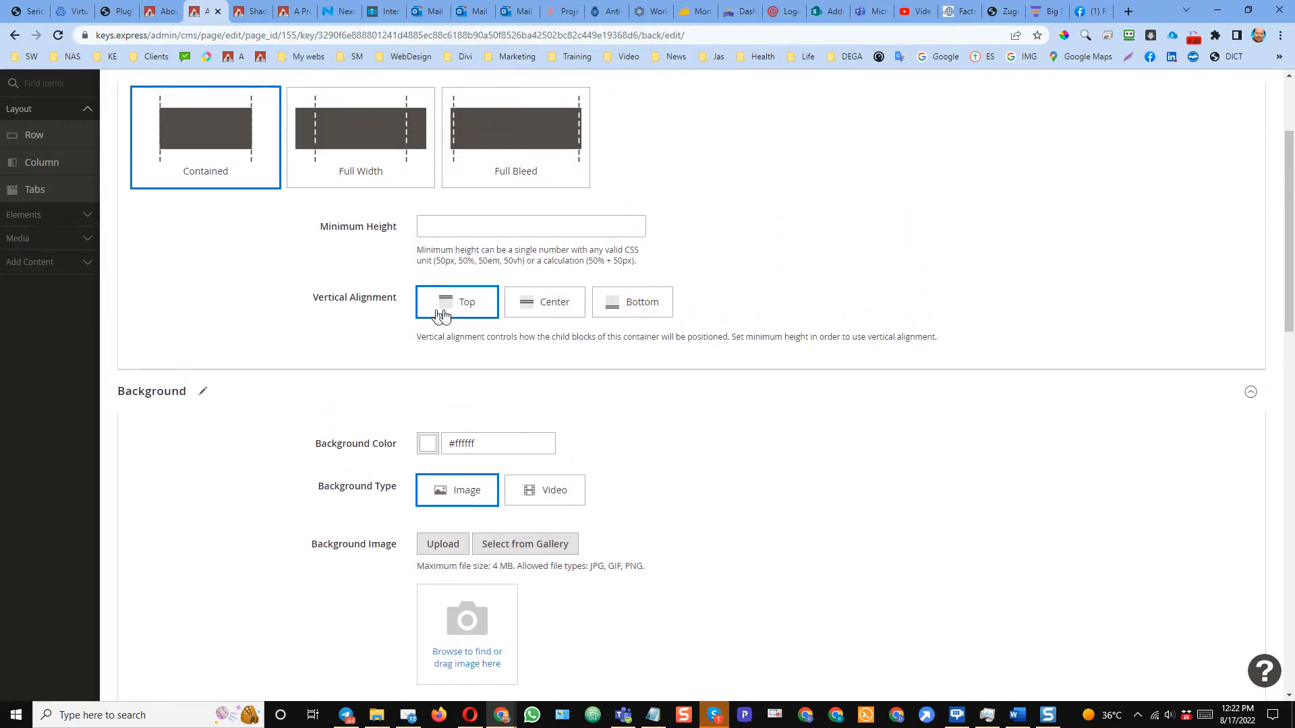
click(520, 311)
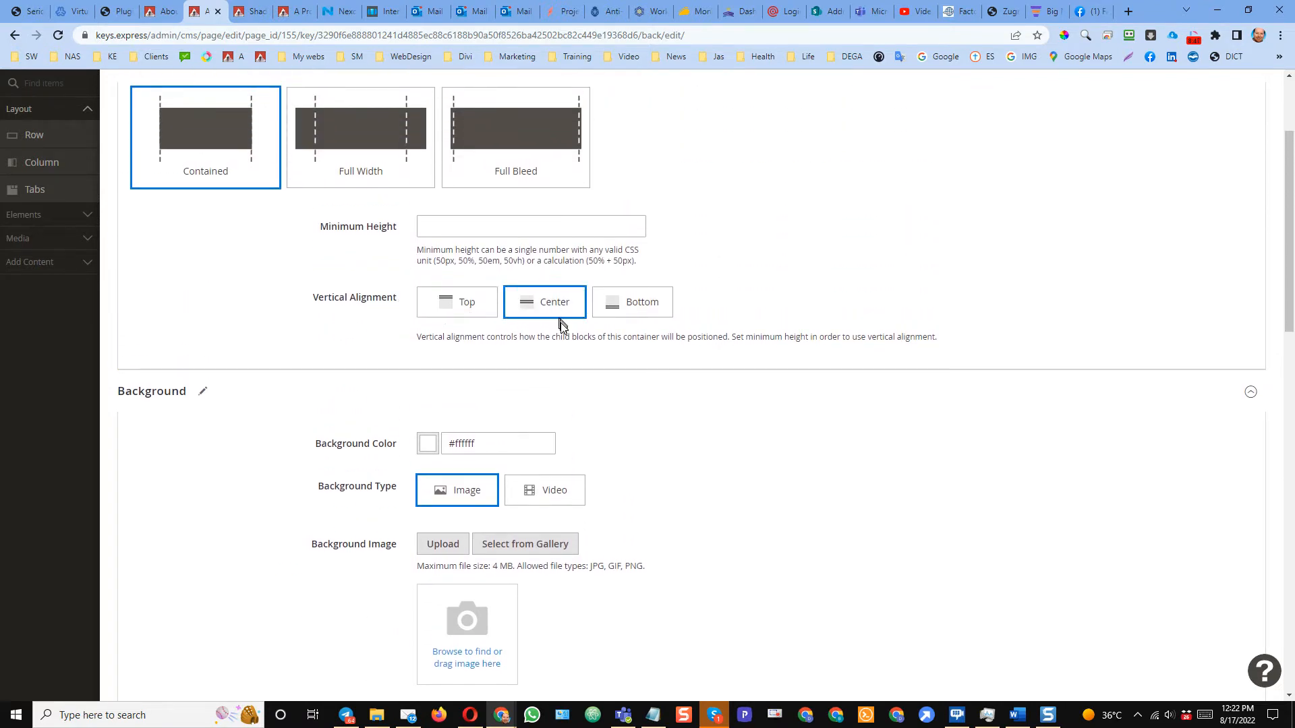
scroll(1178, 216, up, 2)
scroll(1231, 202, up, 3)
click(1232, 148)
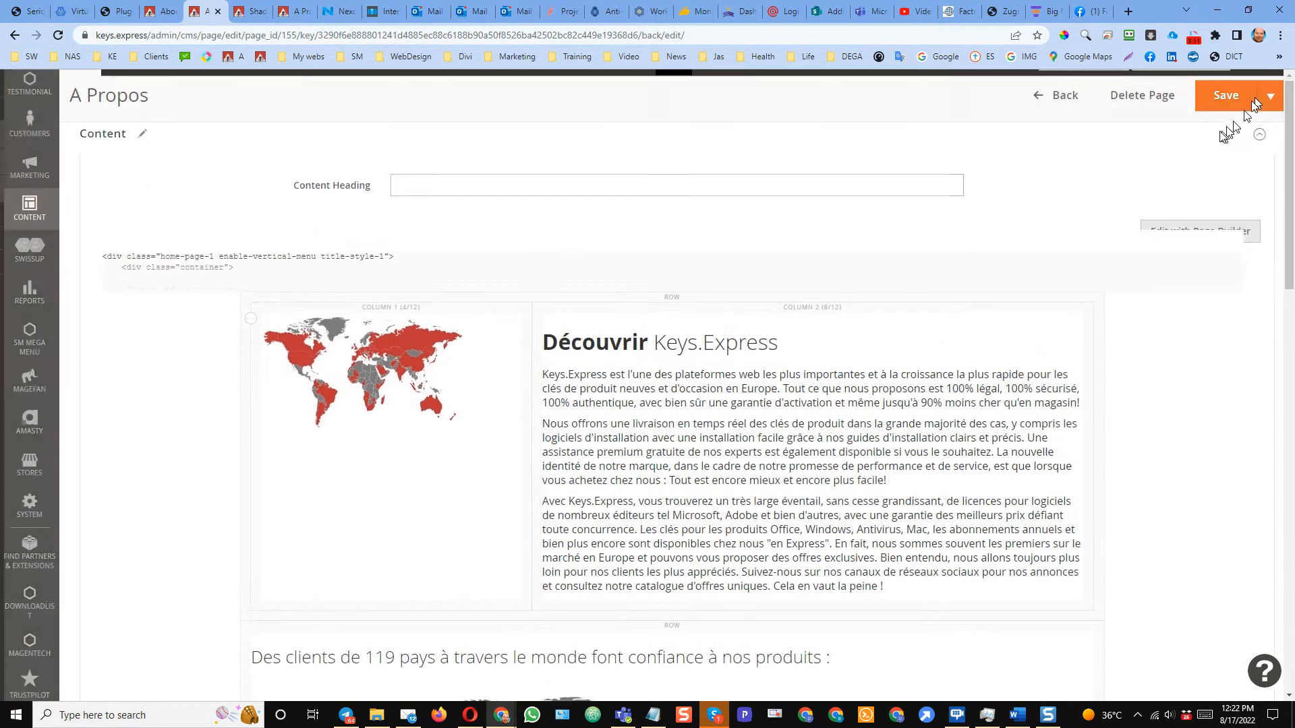
Save the A Propos page and check the "Découvrir Keys.Express" row's background on the French storefront page
click(1214, 95)
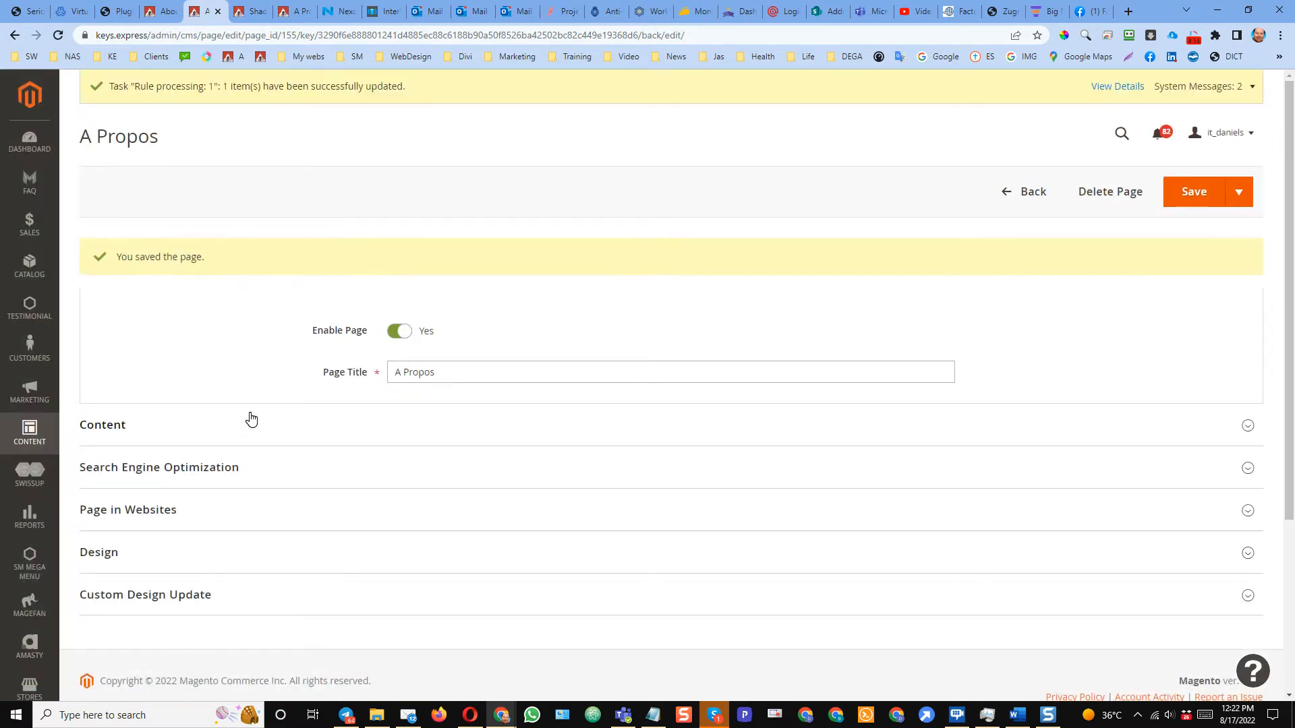
click(251, 419)
click(295, 11)
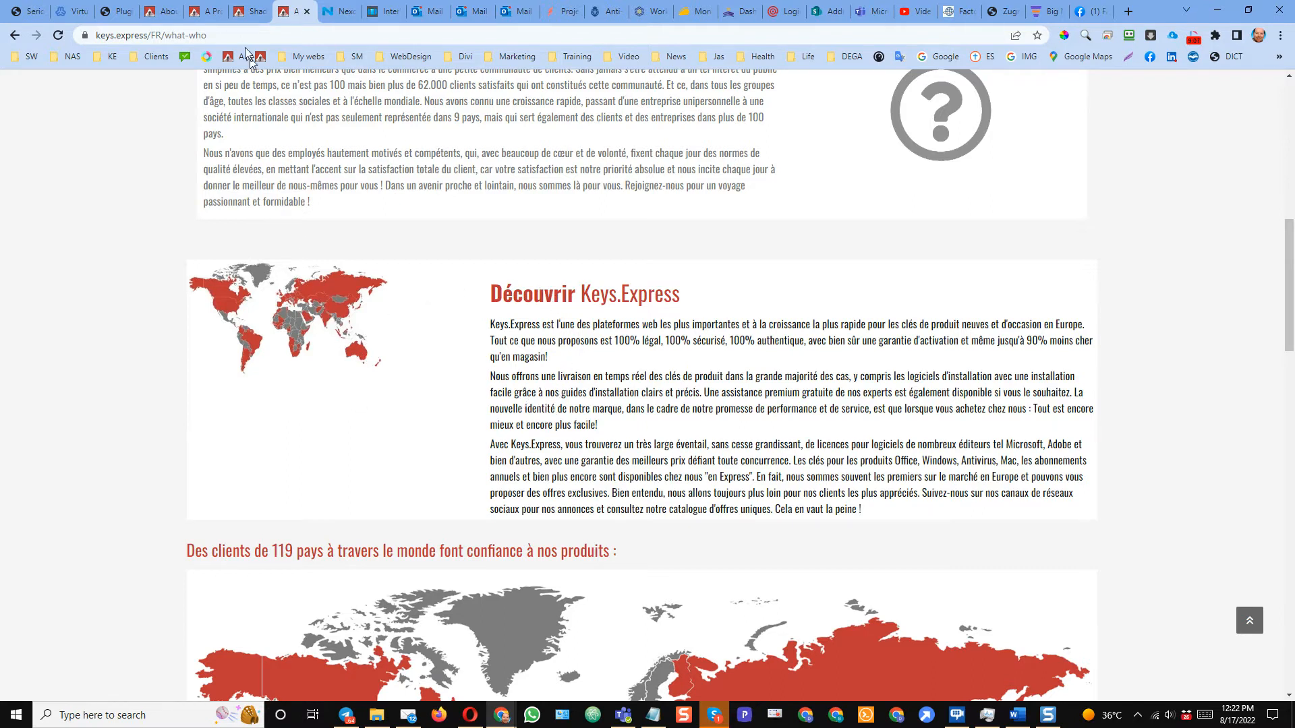
Examine the CSS classes, margins and padding of the English page's "Discover Keys.Express" row and compare with the French storefront page
click(156, 12)
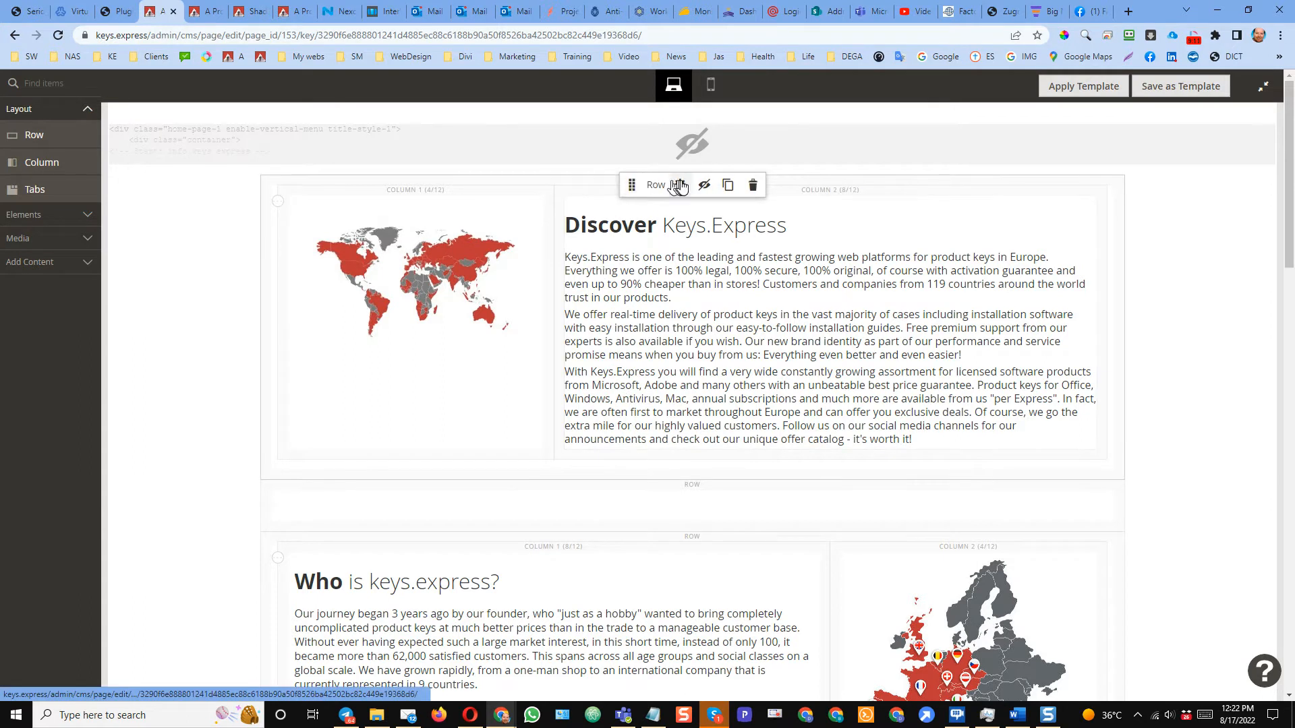
click(674, 185)
drag(1290, 166, 1291, 572)
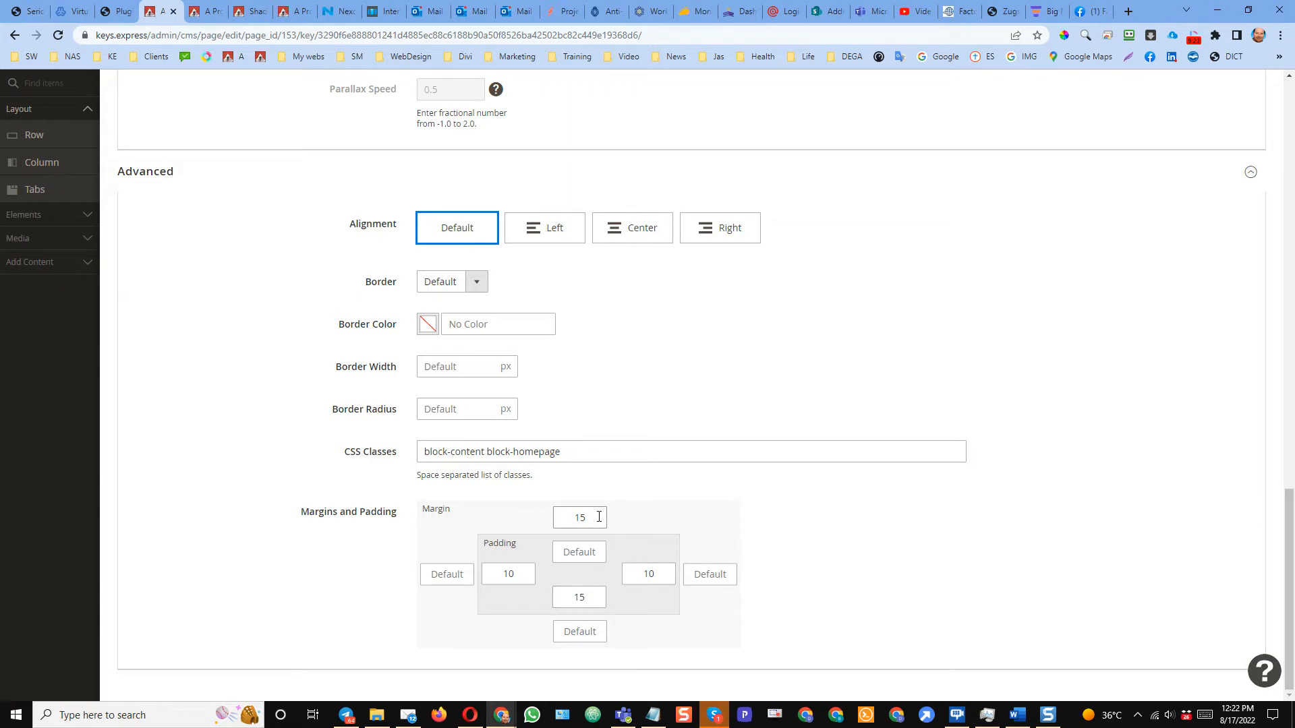
click(295, 11)
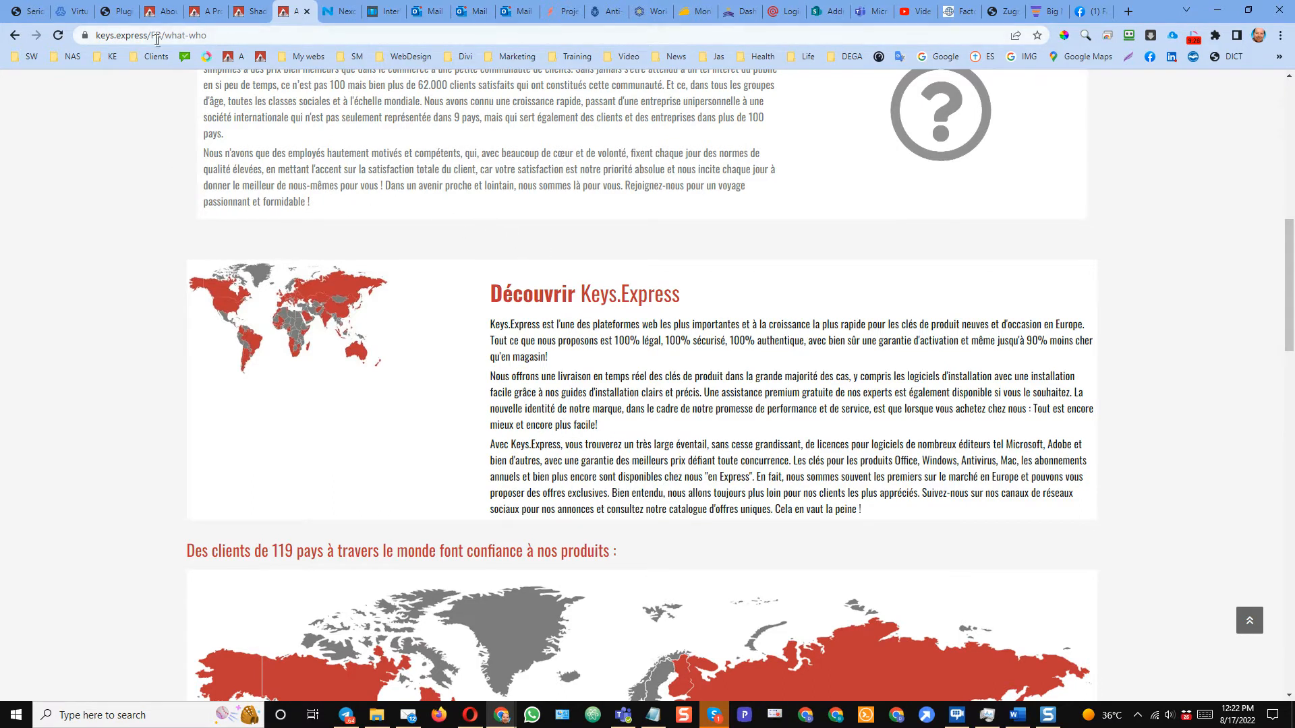
On the A Propos page, set the "Découvrir Keys.Express" row's left and right padding to 10 and bottom padding to 15
click(203, 12)
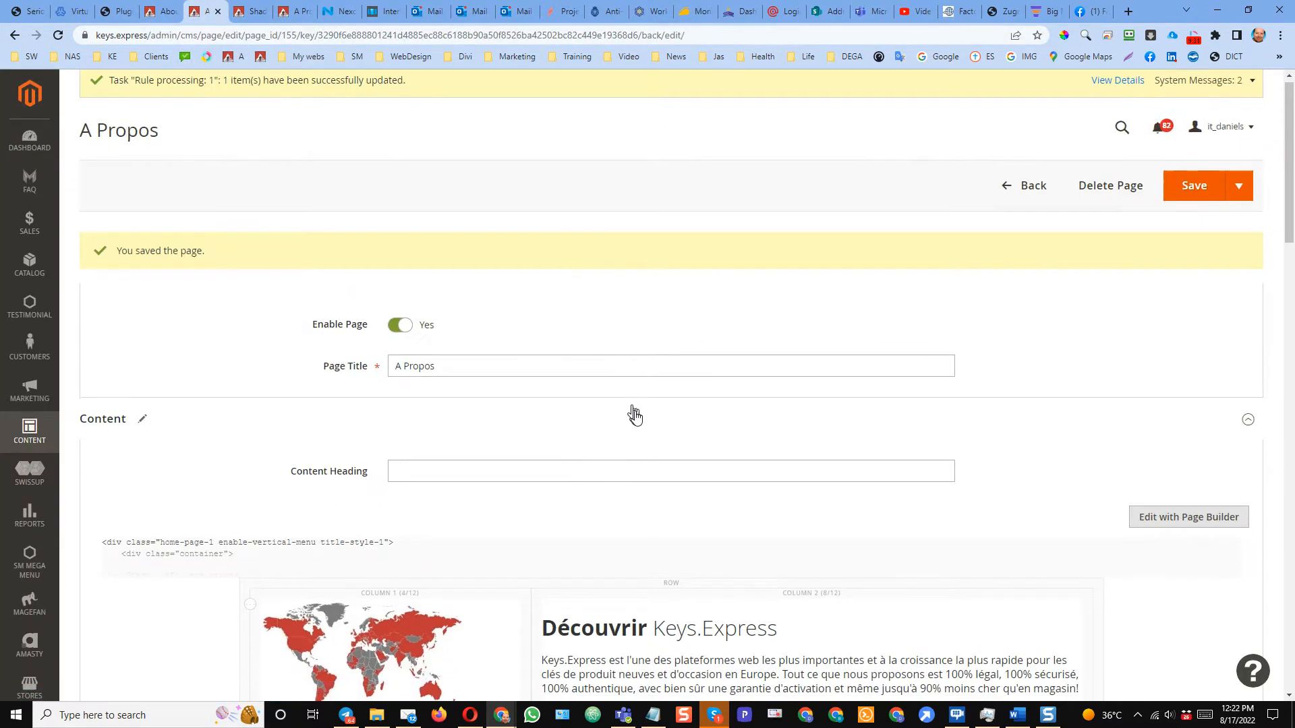
scroll(634, 415, down, 4)
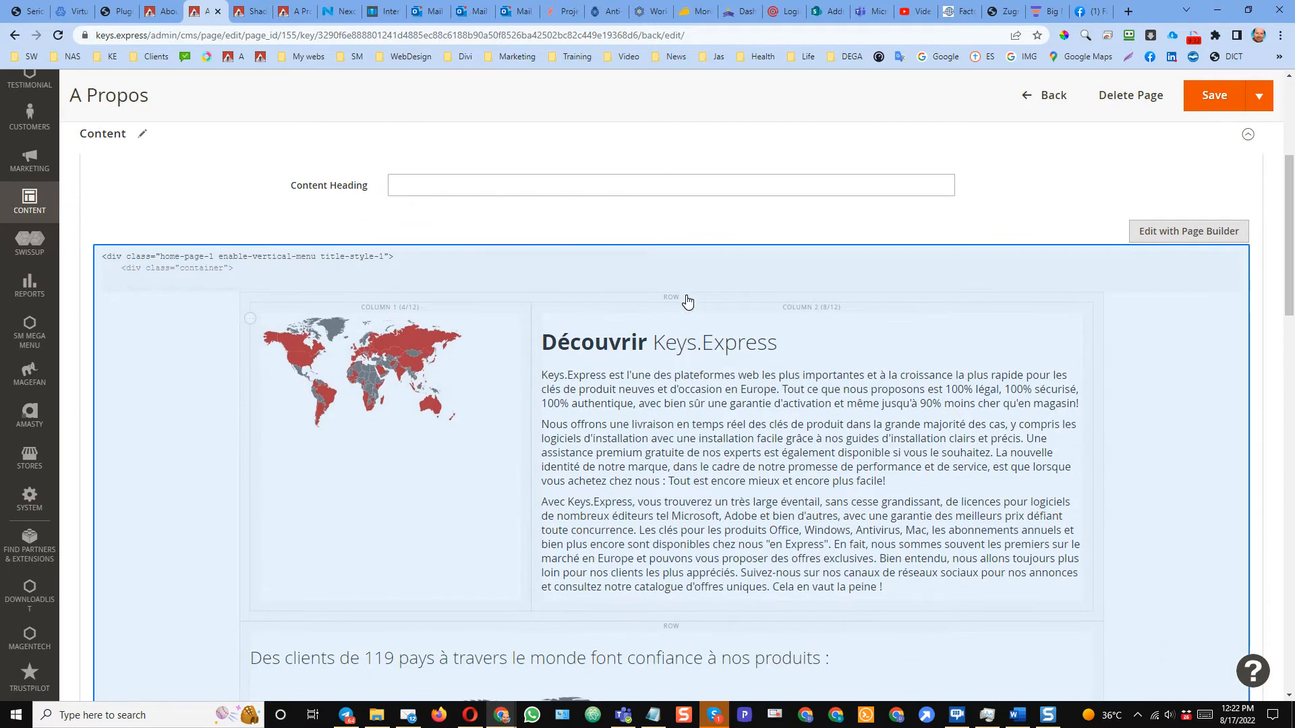
click(687, 302)
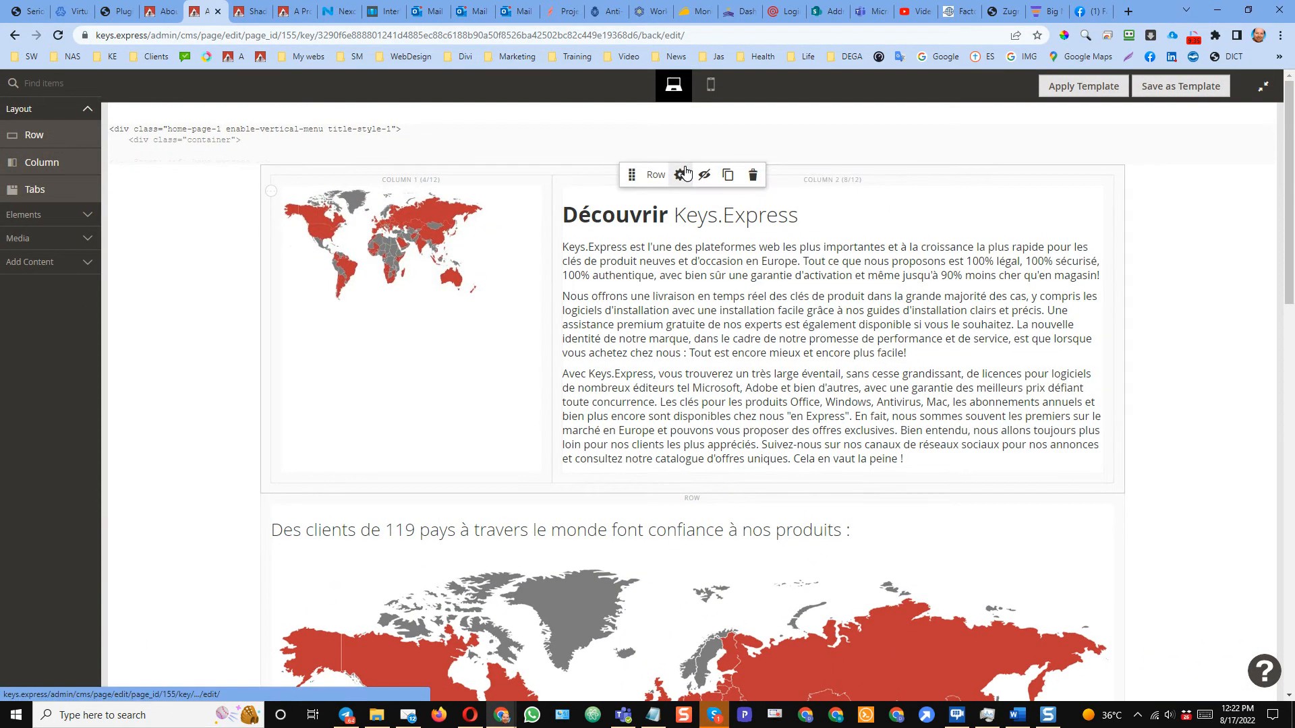
click(680, 175)
scroll(646, 464, down, 4)
scroll(642, 464, down, 13)
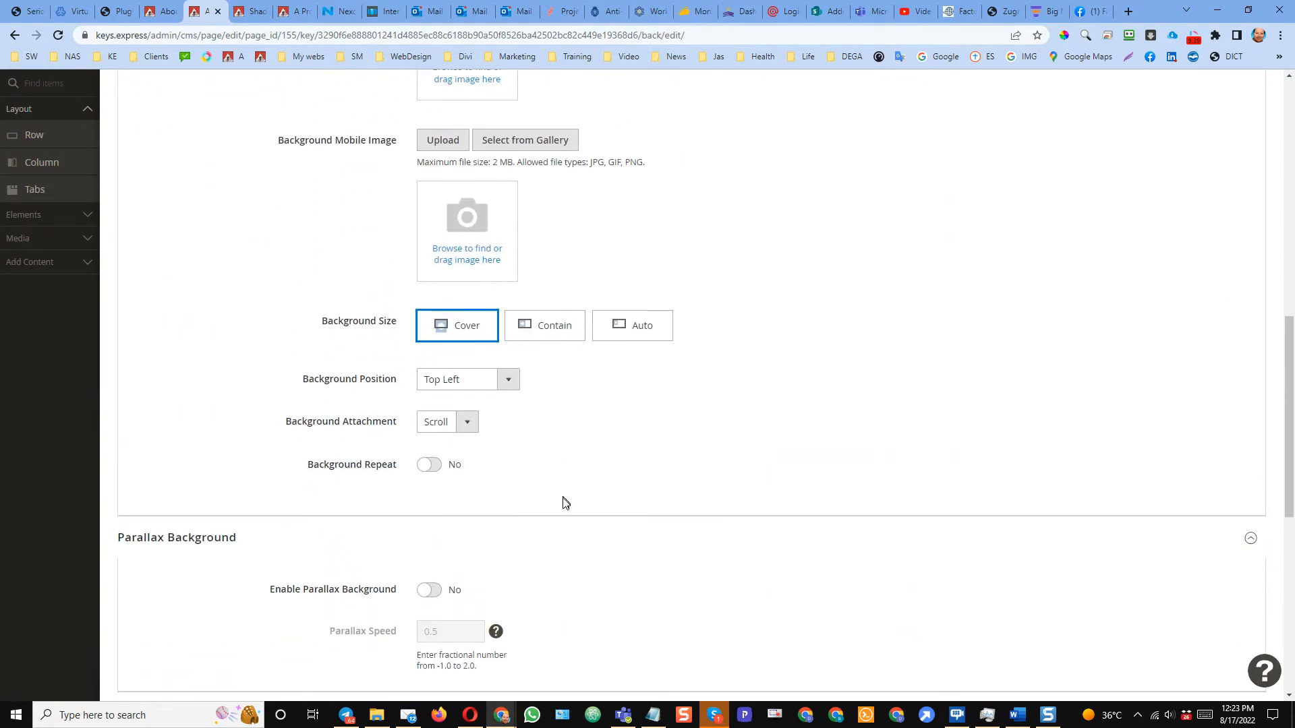
scroll(539, 523, down, 2)
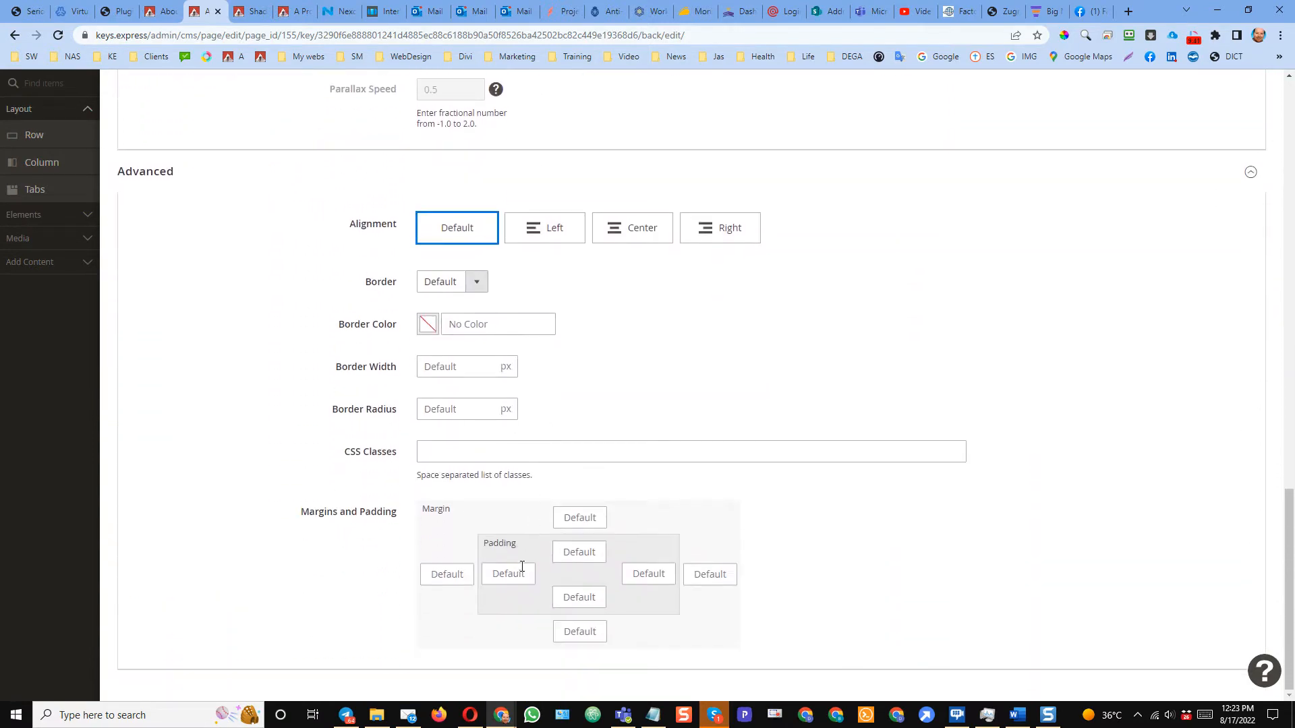
text(10)
click(648, 574)
text(10)
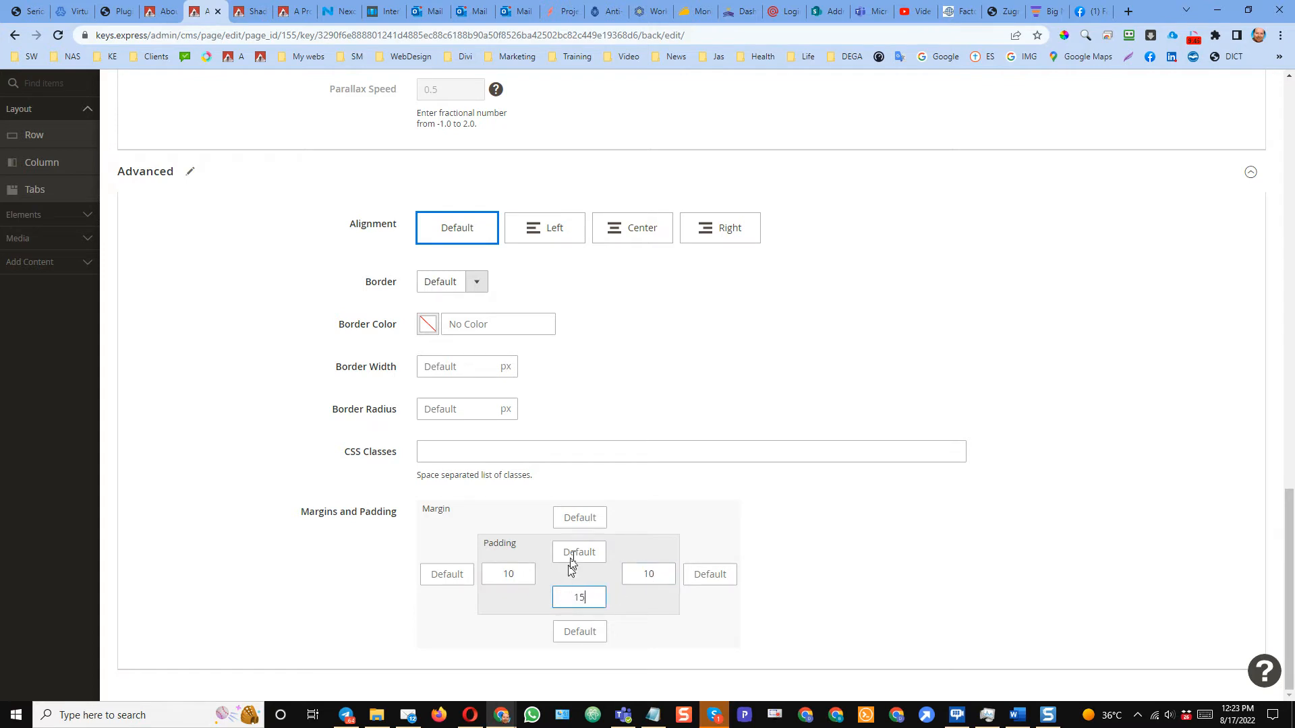
Set the row's top margin to 15 and save the row settings
click(593, 523)
text(15)
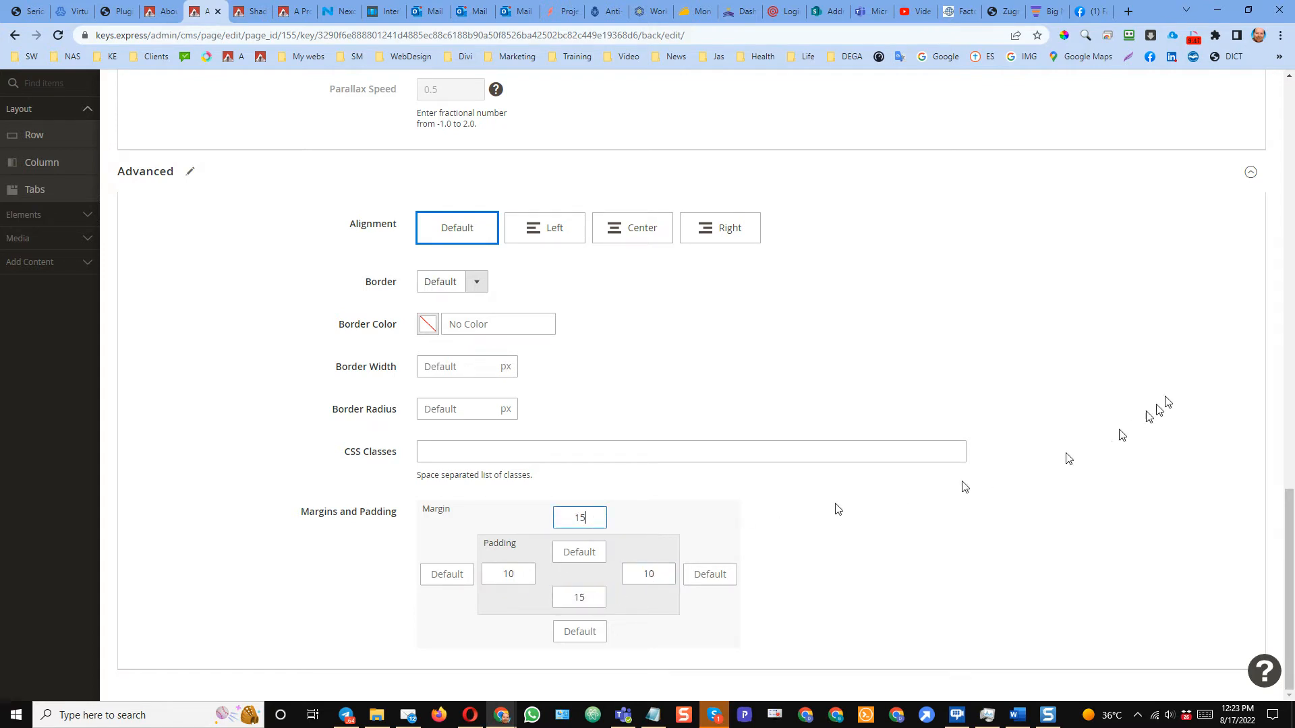
scroll(1268, 202, up, 8)
scroll(1268, 196, up, 11)
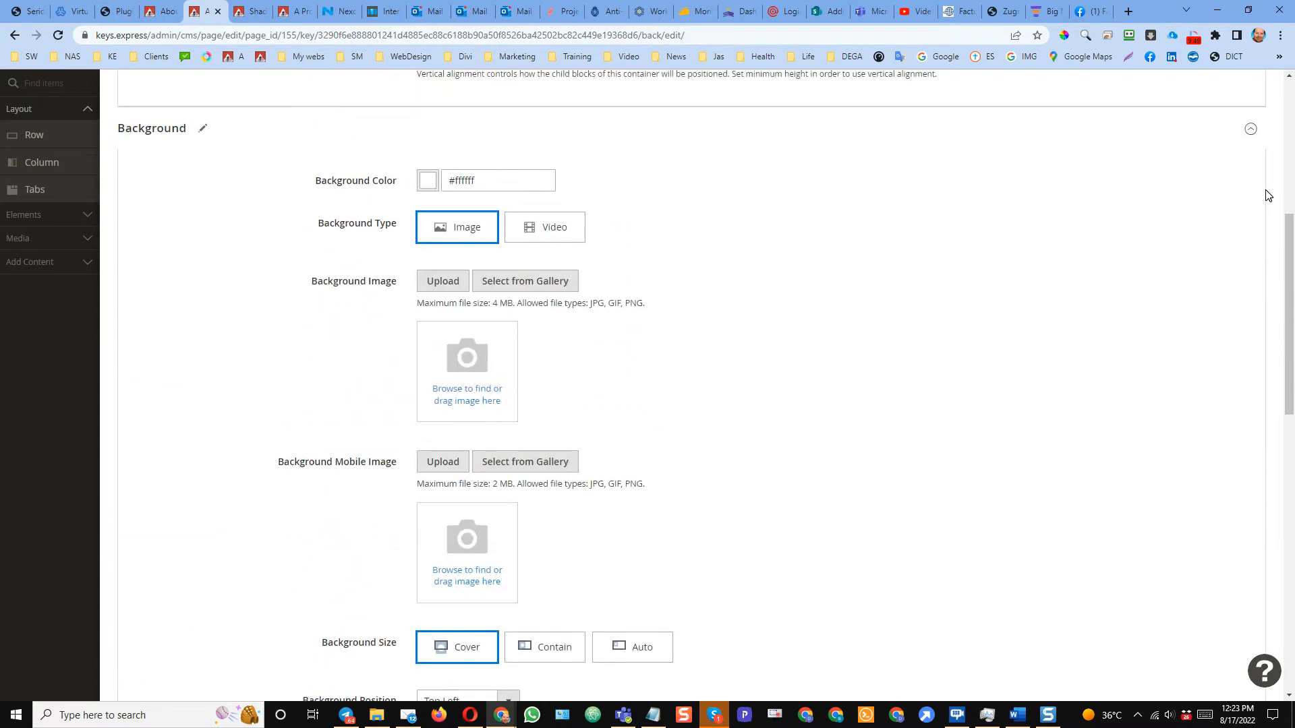
click(1230, 142)
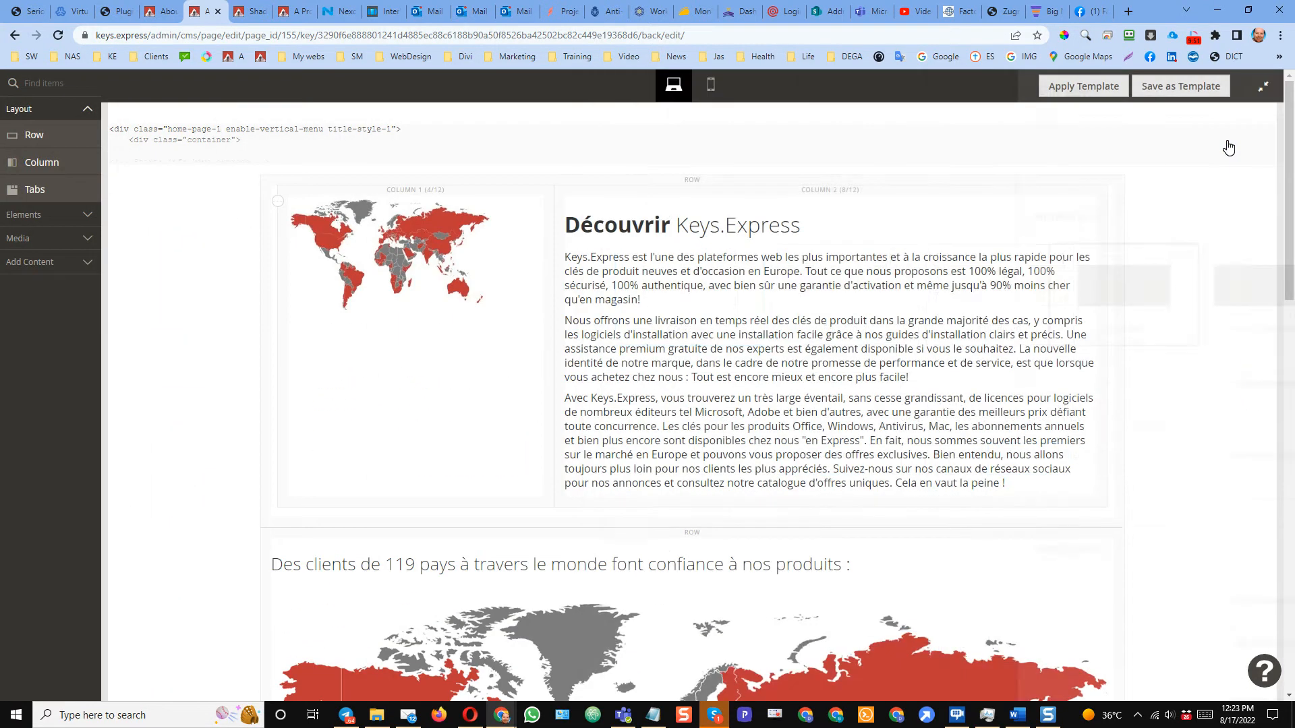
Leave the full-screen editor, save the A Propos page and check the row's spacing on the French storefront page
click(1263, 86)
click(1213, 95)
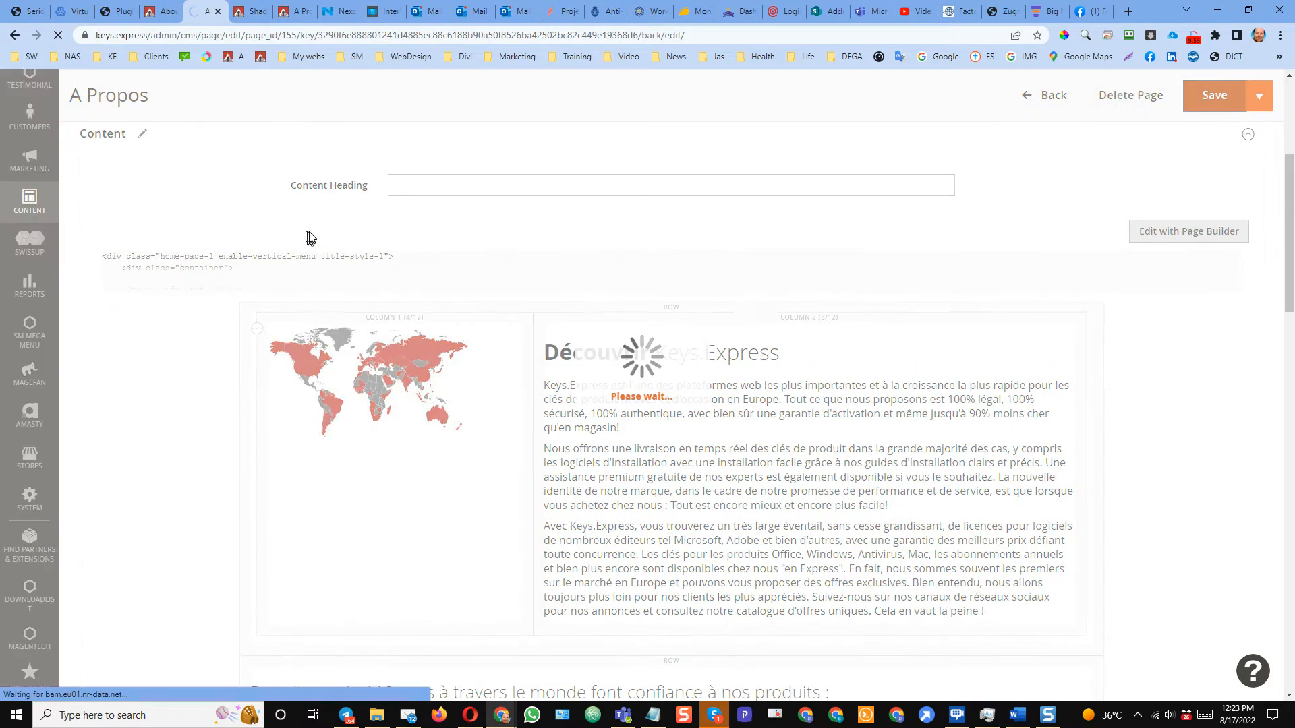
click(287, 15)
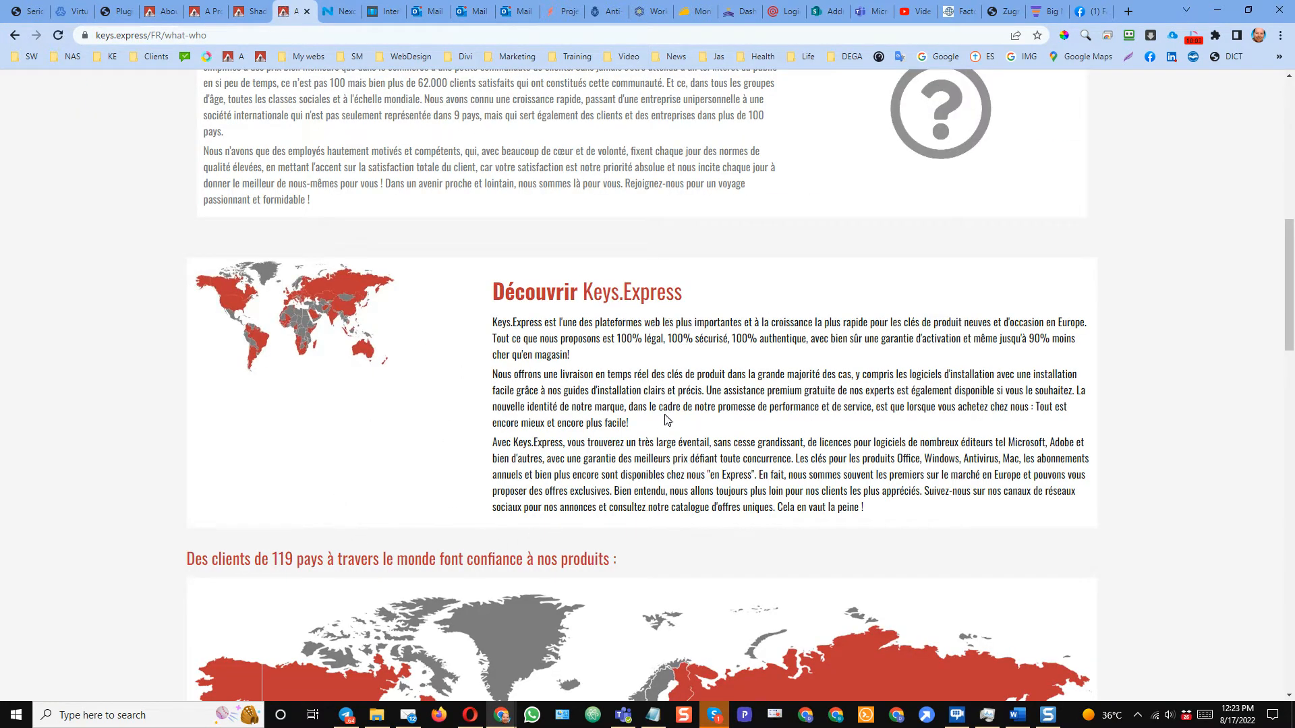
Close the English row's settings without changes and examine its world map image's alignment, CSS classes, margins and padding
click(159, 15)
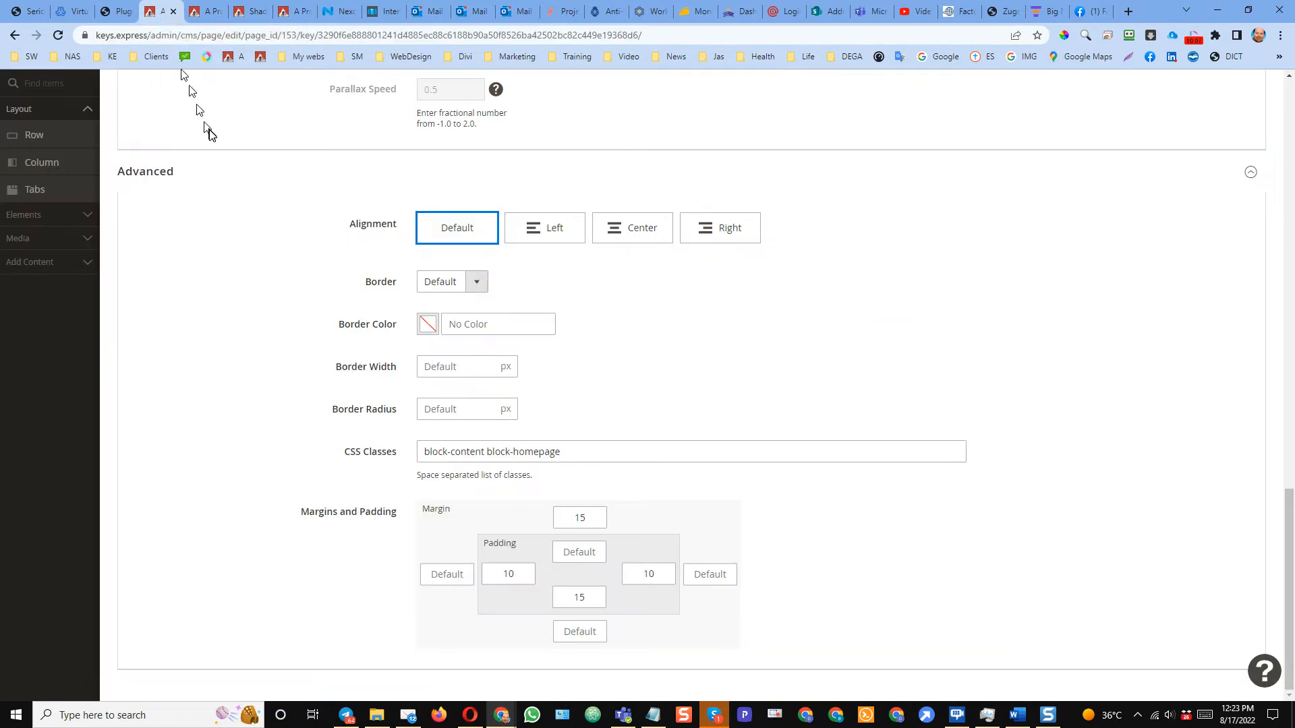
scroll(1001, 119, up, 6)
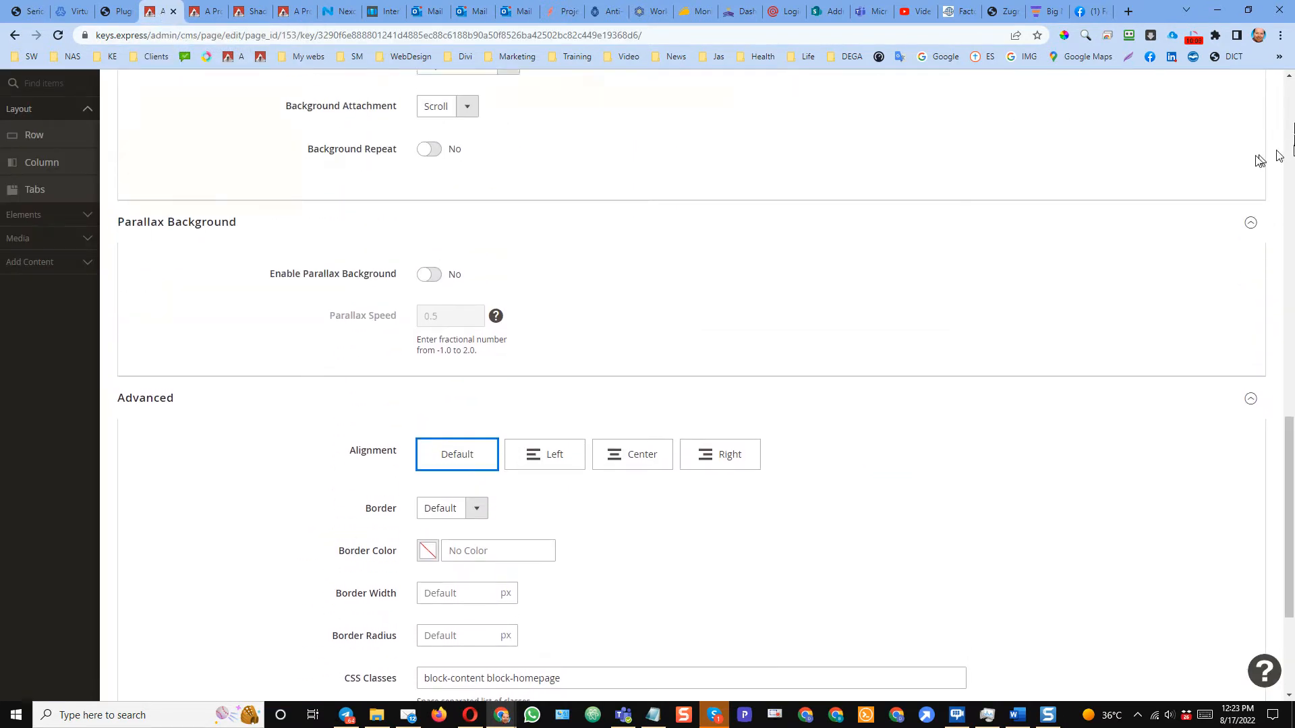
scroll(1241, 170, up, 3)
scroll(1171, 216, up, 6)
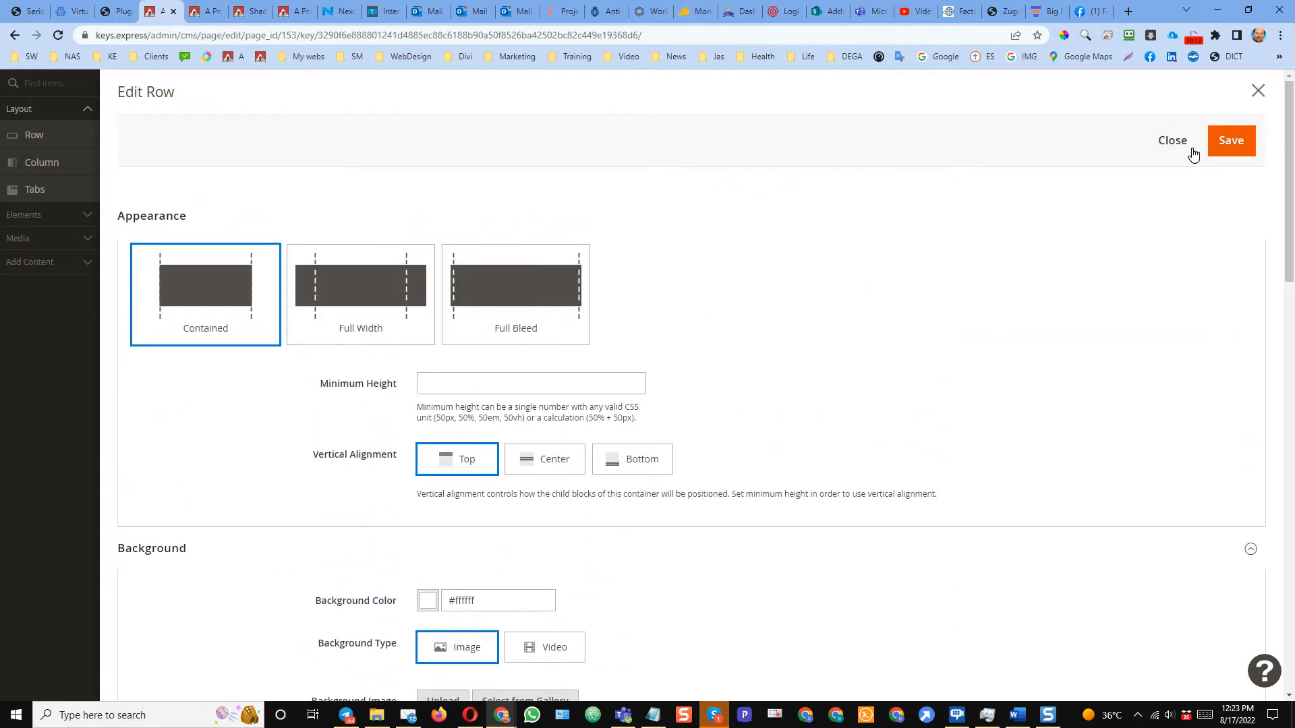
click(1172, 142)
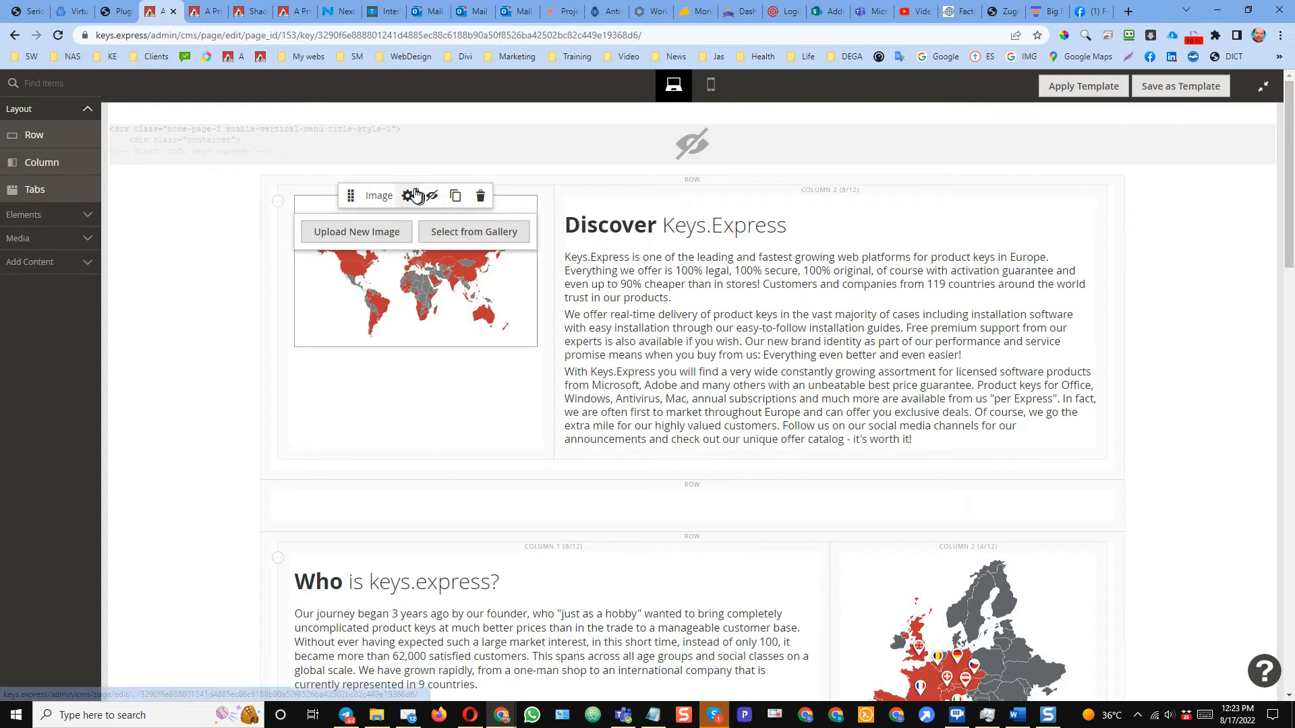
click(408, 195)
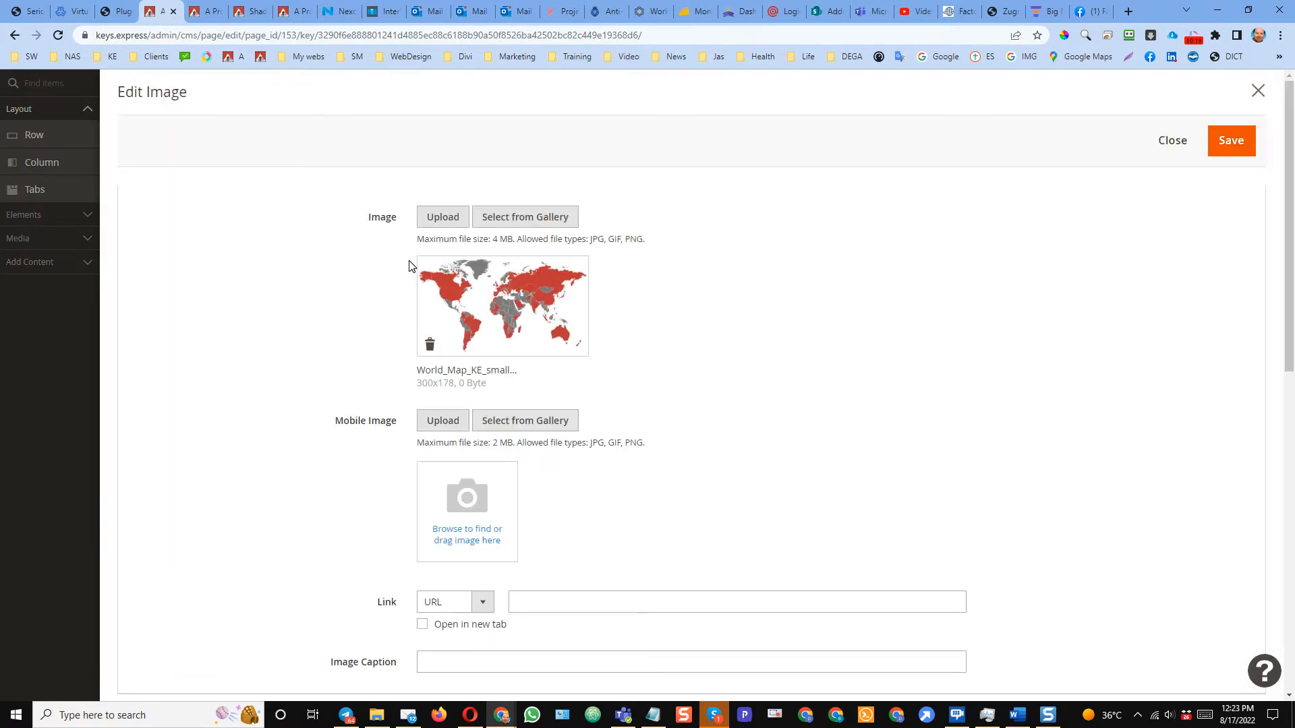
scroll(378, 203, down, 7)
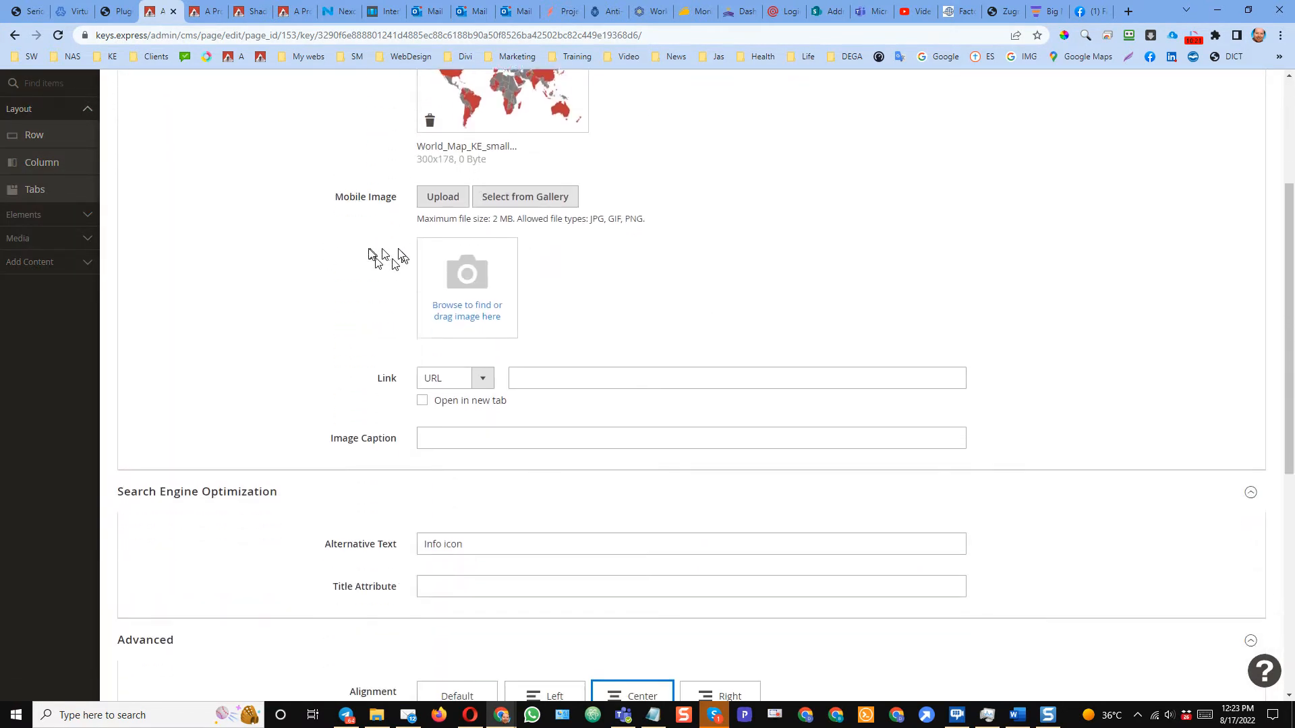
scroll(395, 346, down, 2)
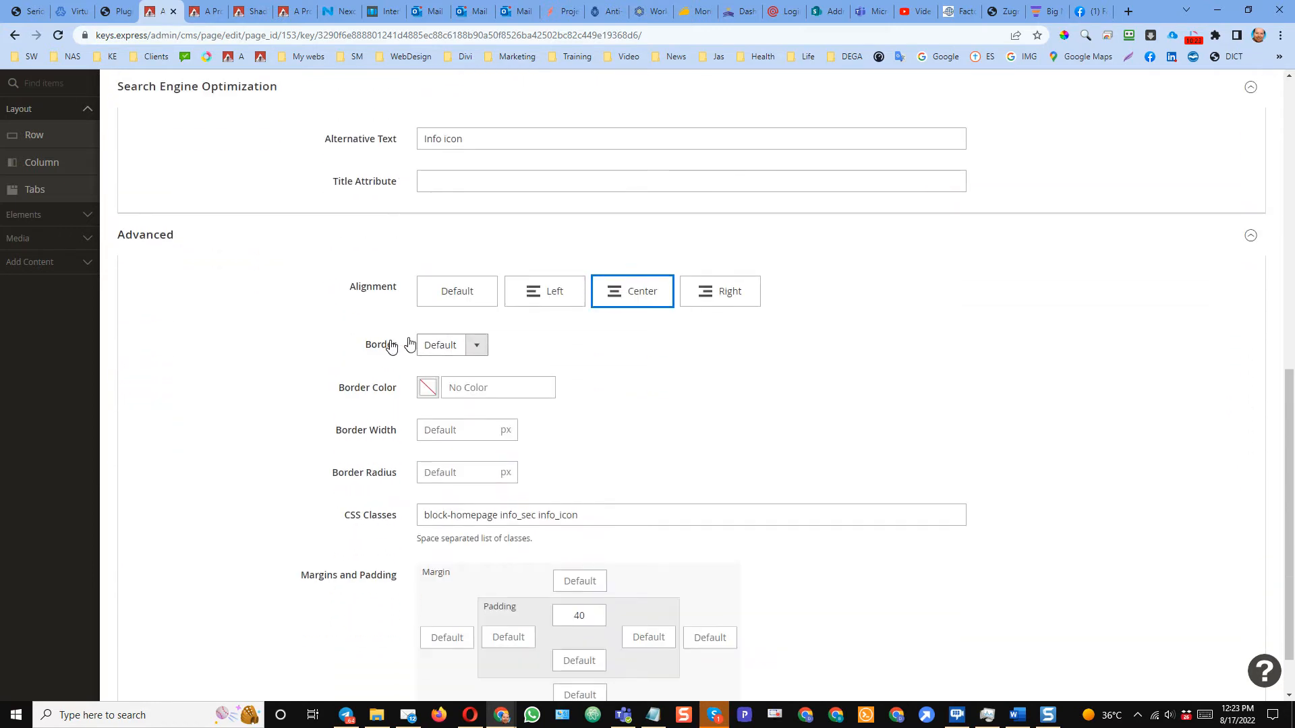
scroll(644, 344, down, 1)
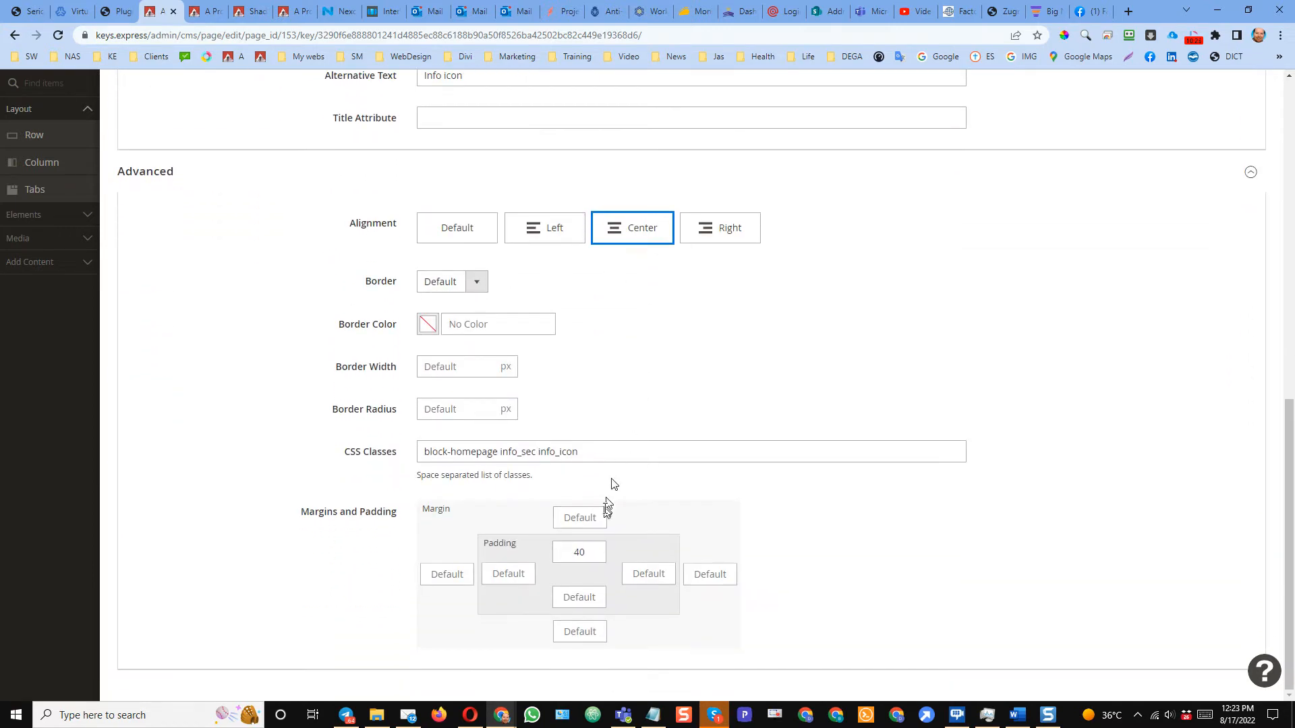
On the A Propos page, set the vertical alignment of the column holding the small world map to Center and save the column settings
scroll(602, 548, up, 10)
drag(1284, 186, 1248, 167)
click(209, 11)
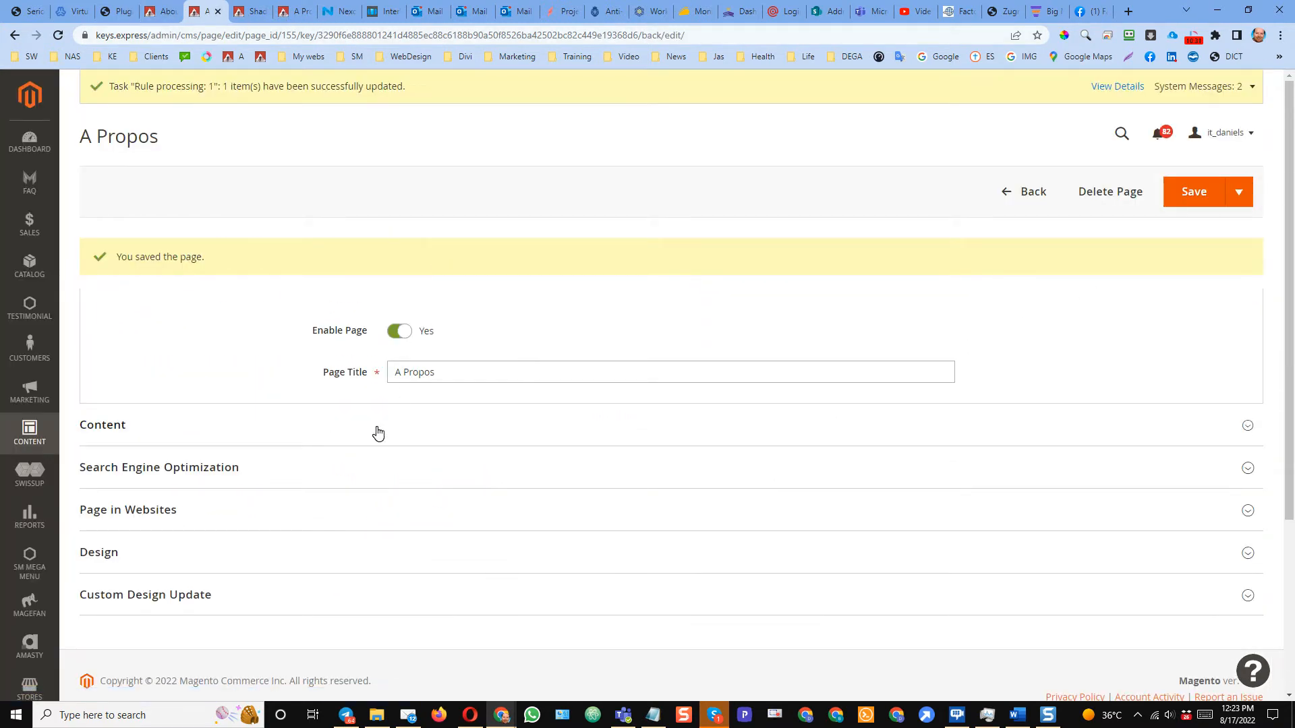
click(377, 433)
scroll(381, 482, down, 3)
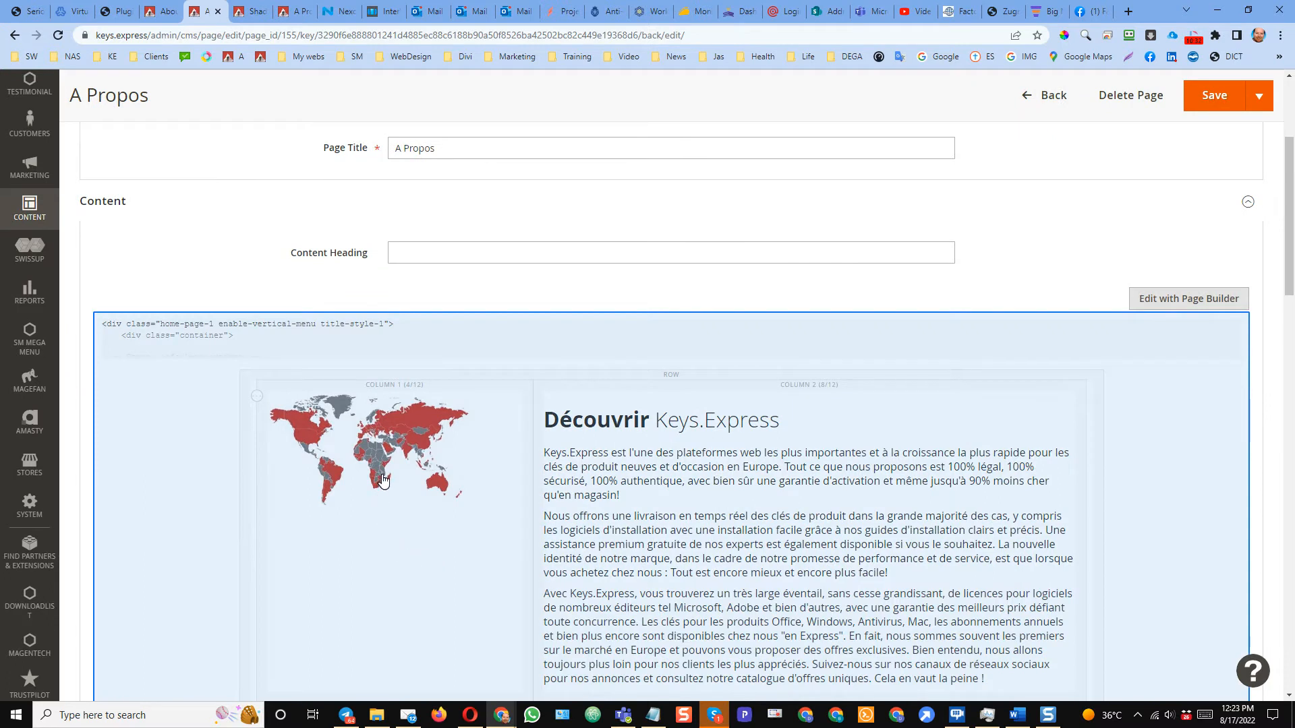
click(378, 433)
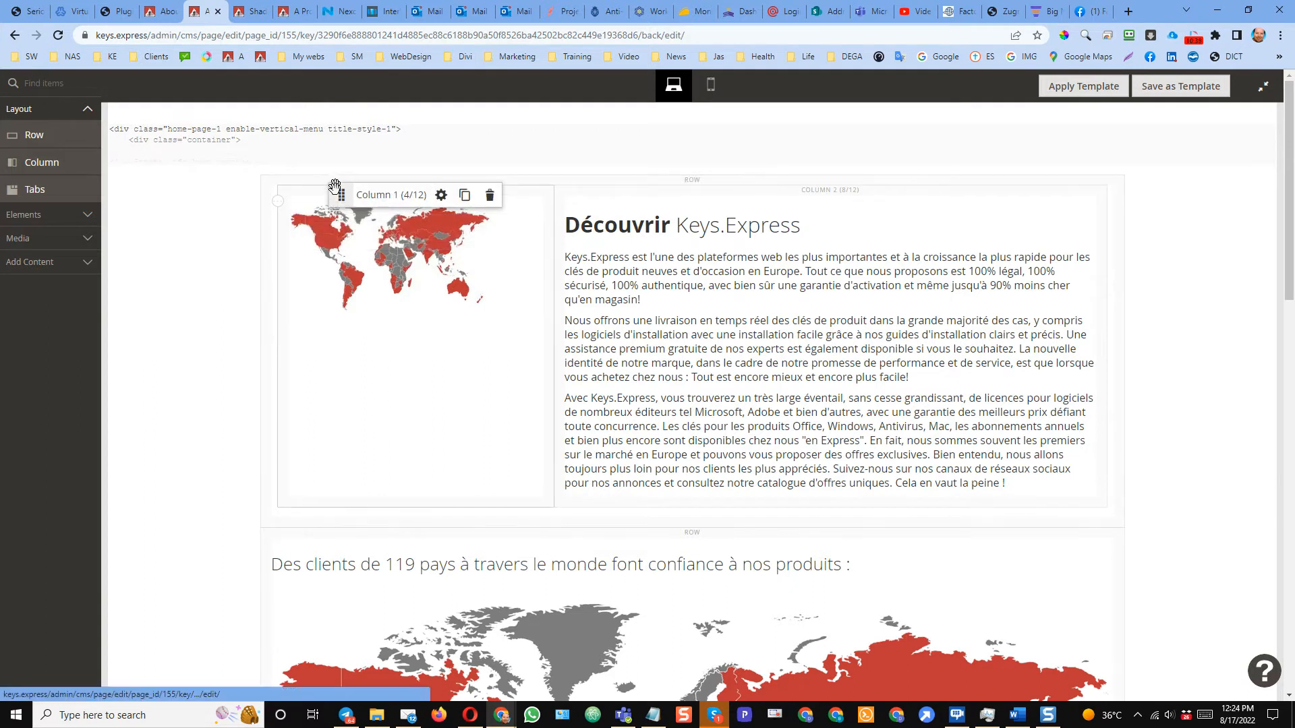
click(440, 196)
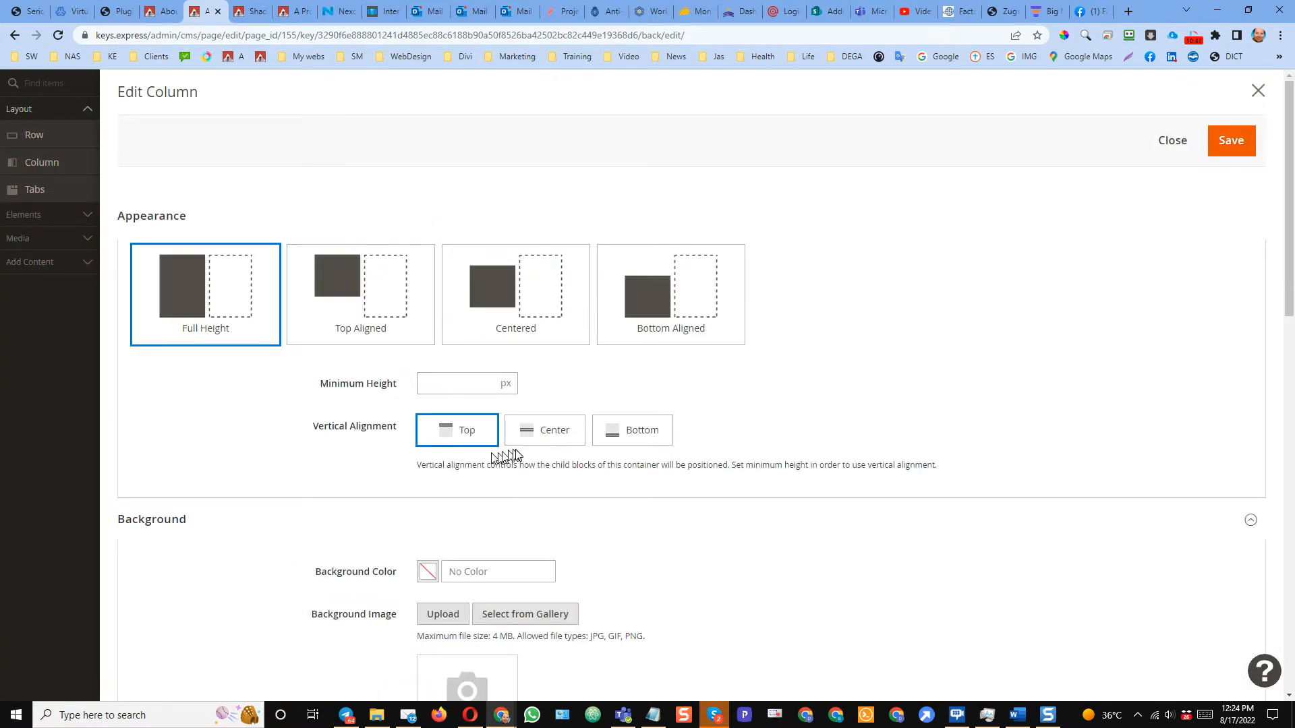
click(534, 445)
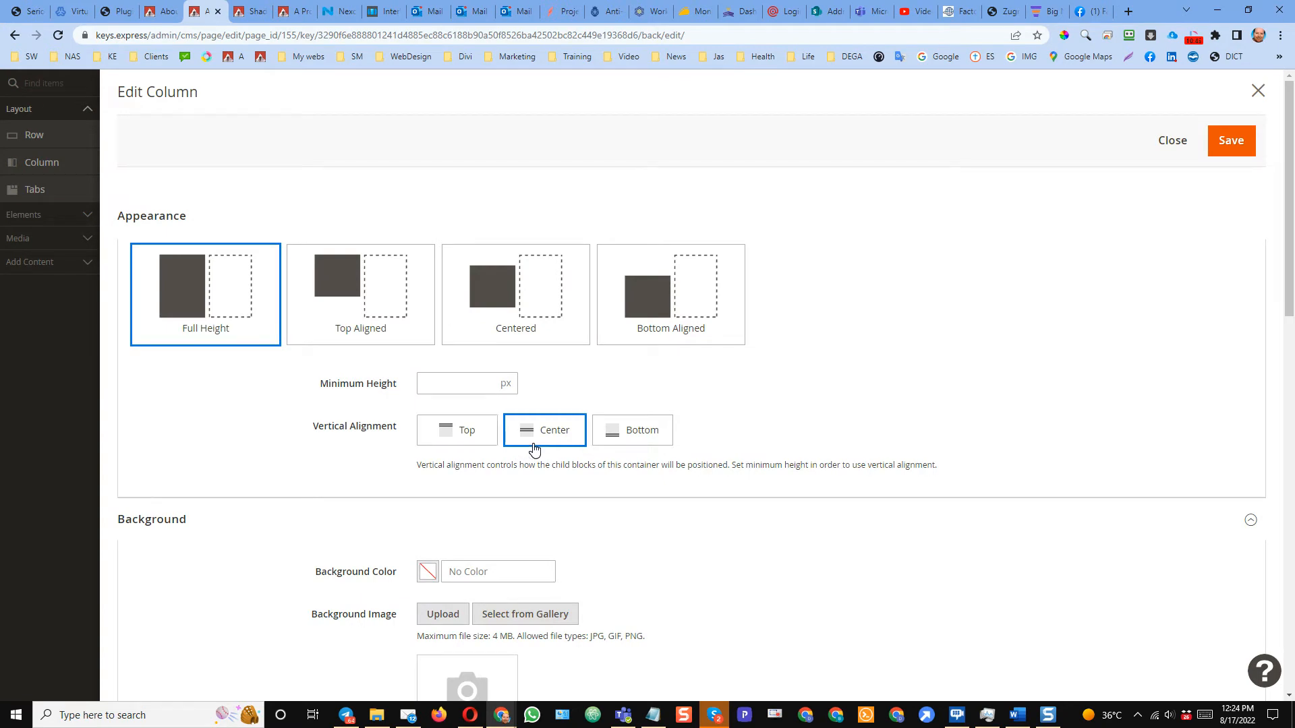
click(1222, 150)
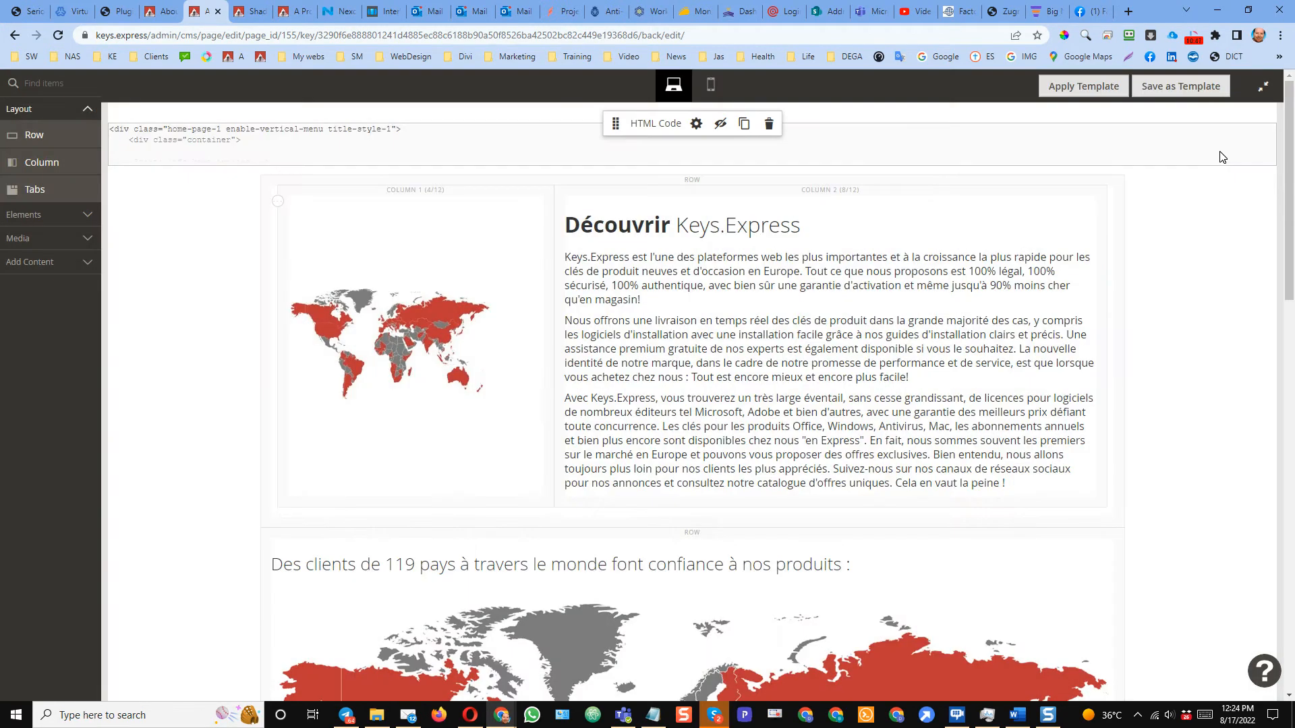
Leave the full-screen editor, save the A Propos page and check the map's vertical position on the French storefront page
click(1265, 90)
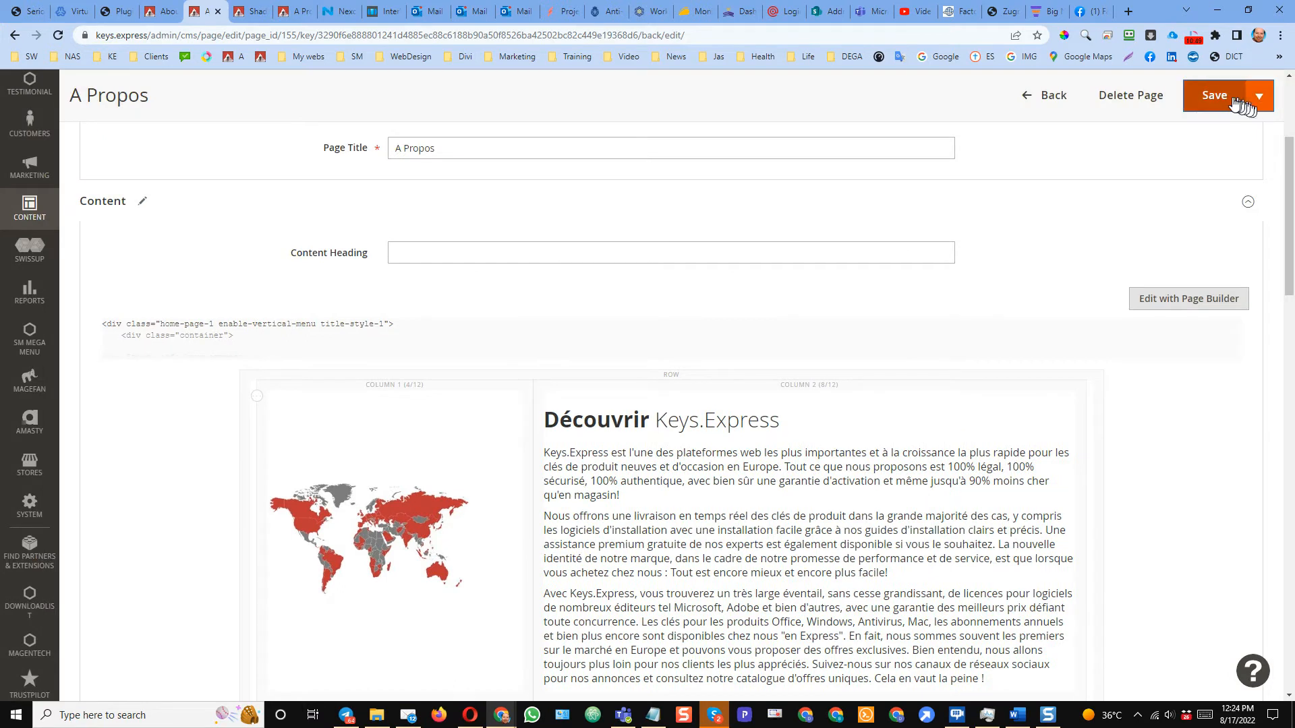
click(1228, 97)
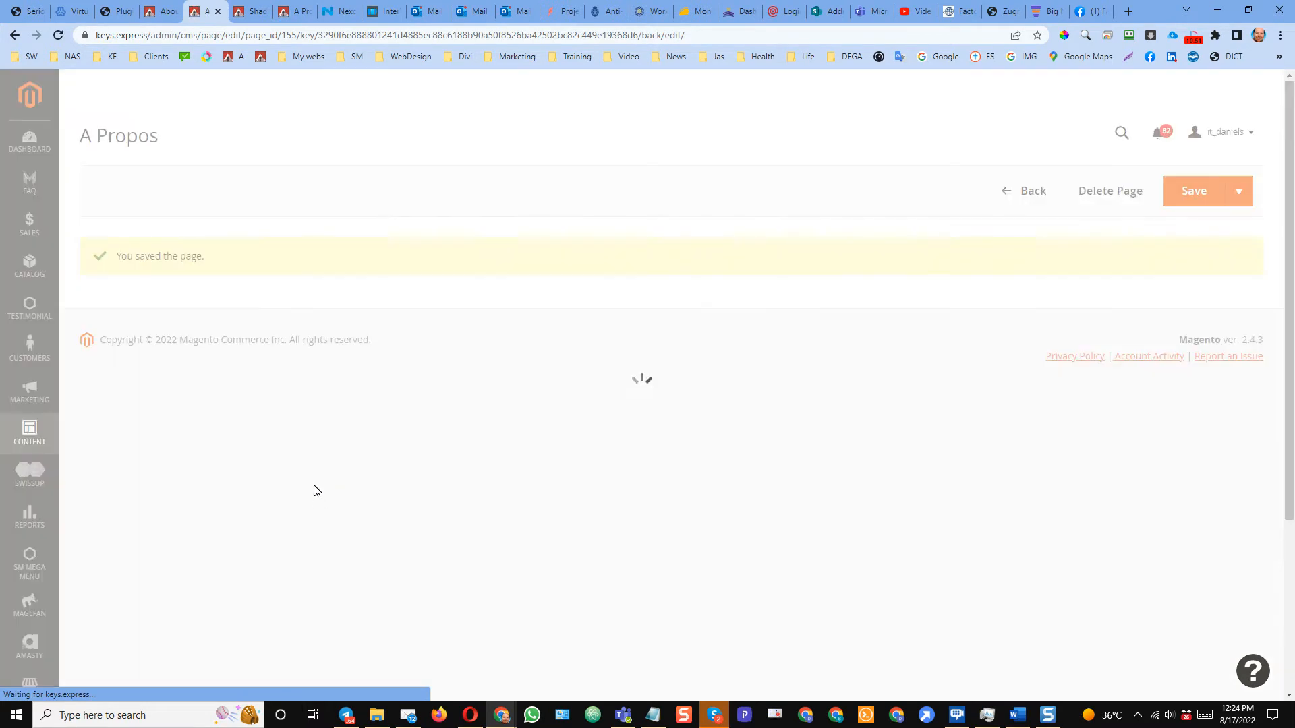
click(305, 8)
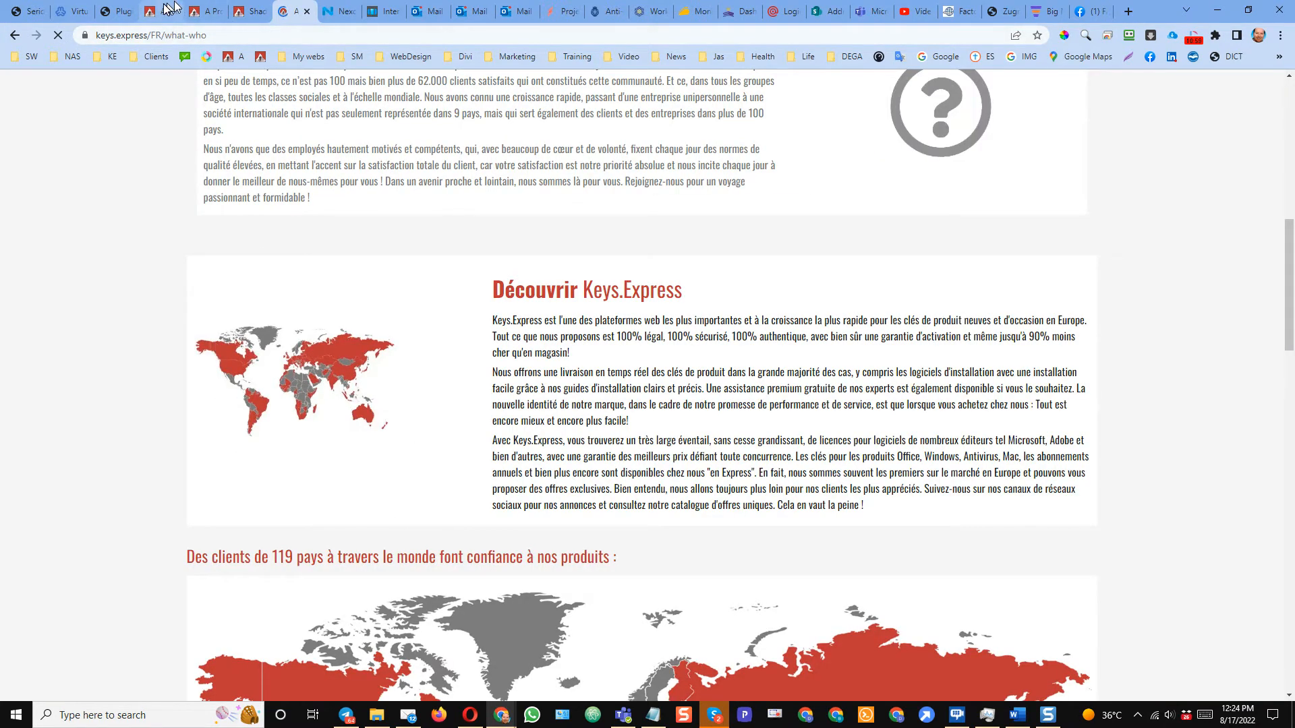
Reopen the A Propos content, set the small world map column's horizontal alignment to Center and save the column settings
click(202, 10)
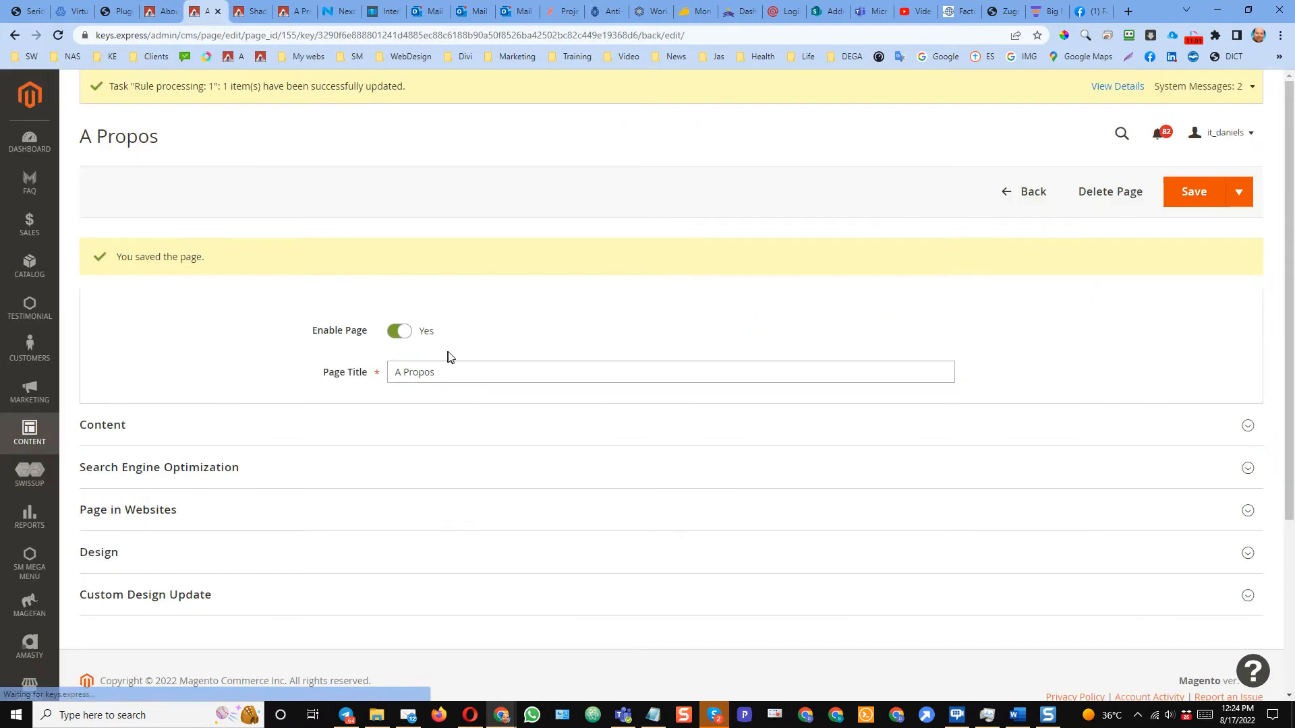
click(418, 426)
scroll(439, 519, down, 3)
click(406, 544)
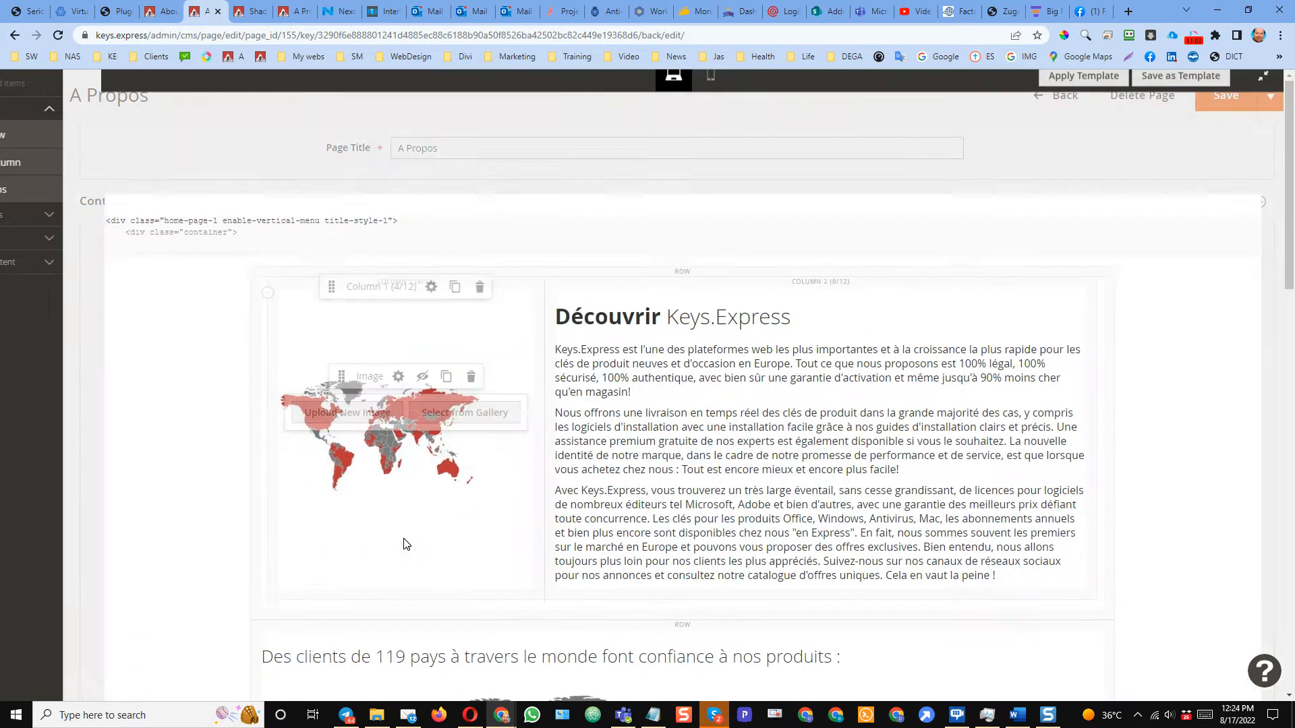
click(442, 198)
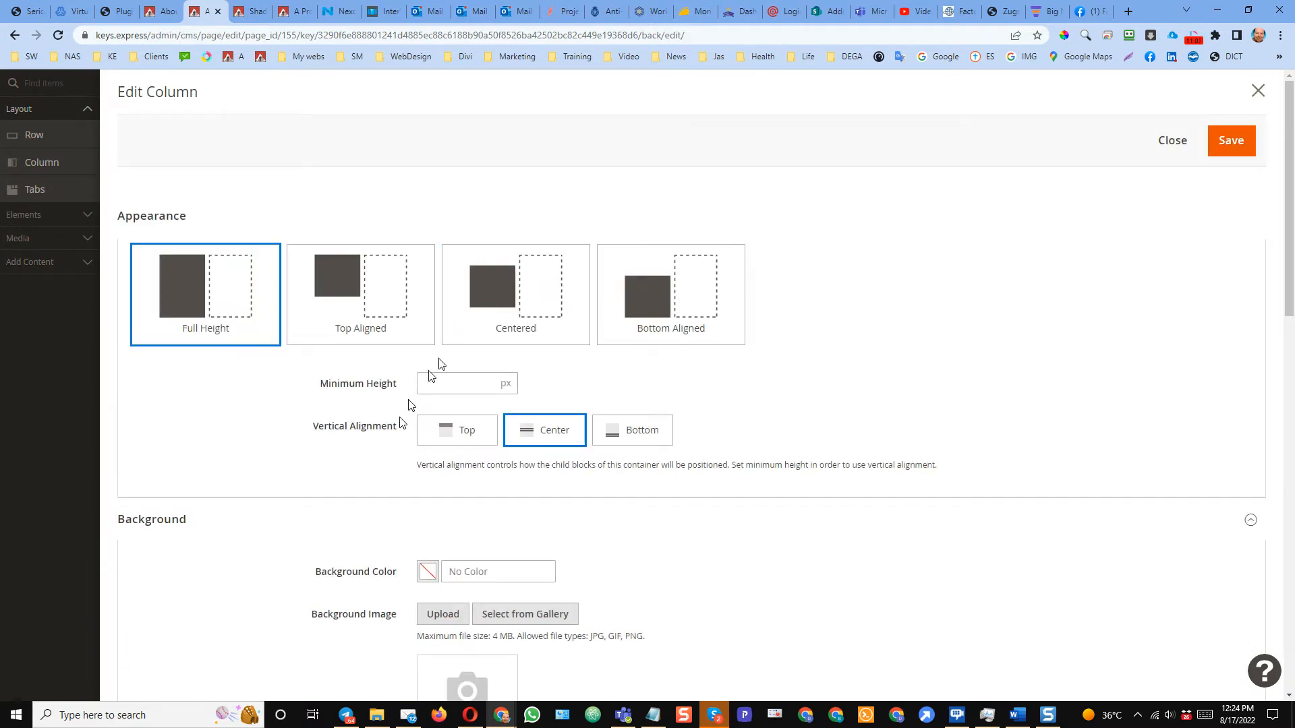
scroll(601, 540, down, 8)
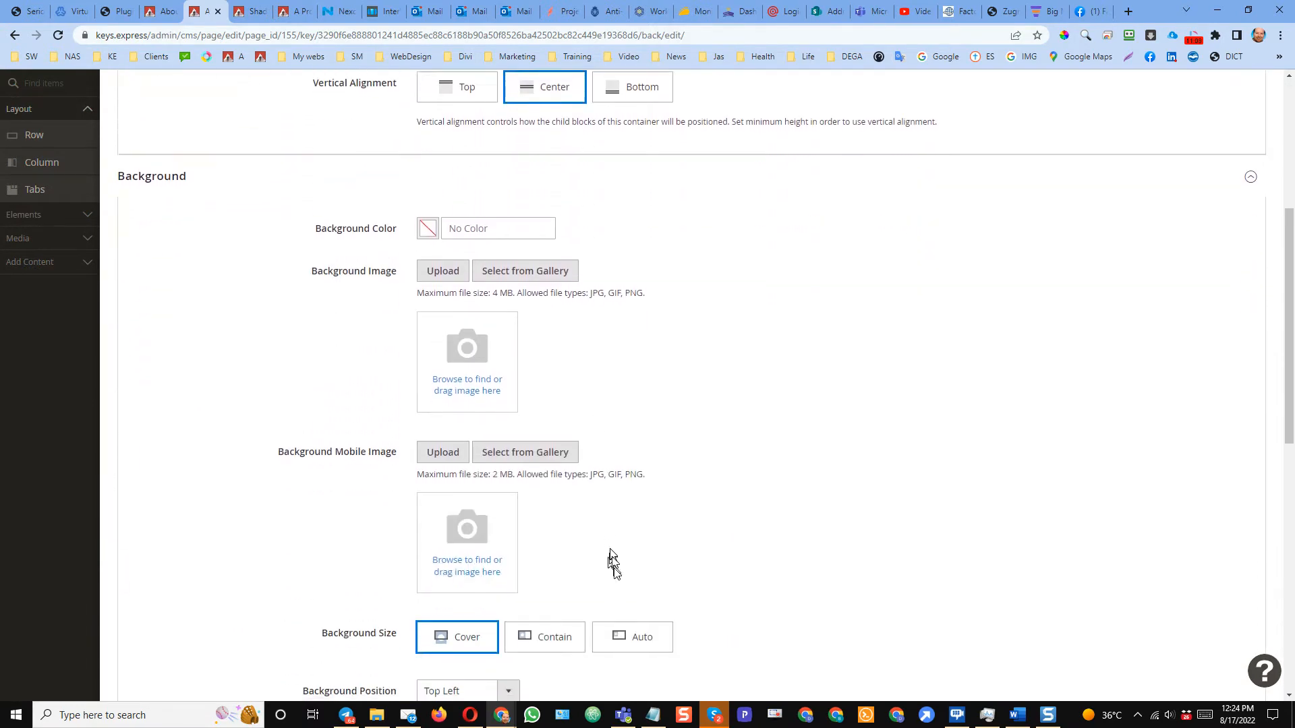
scroll(668, 566, down, 5)
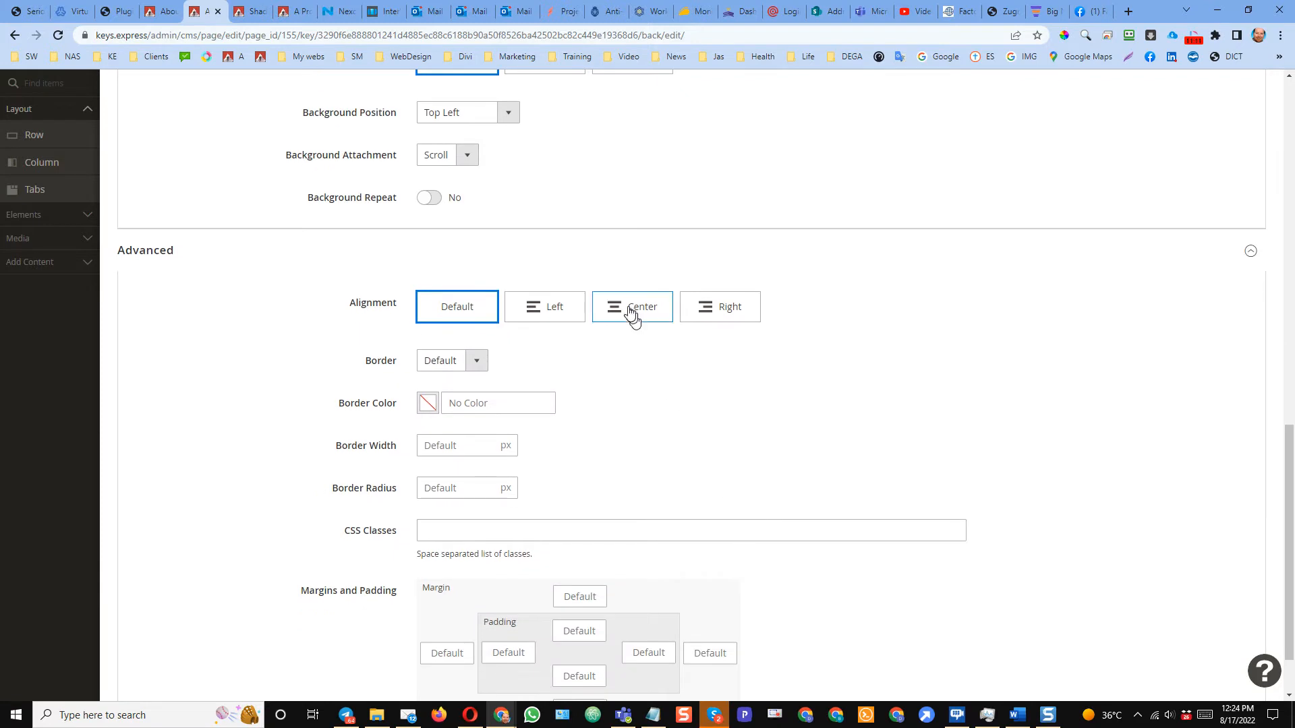
click(614, 312)
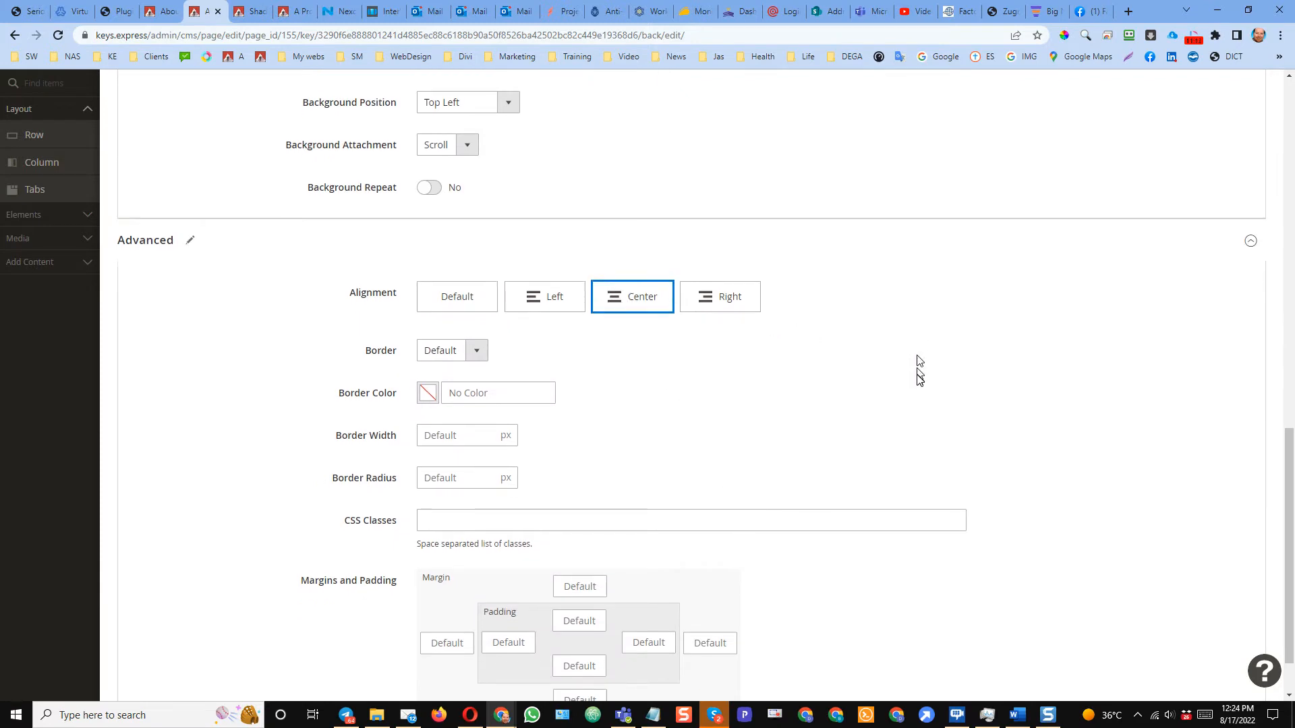
scroll(1280, 211, up, 7)
scroll(1280, 125, up, 6)
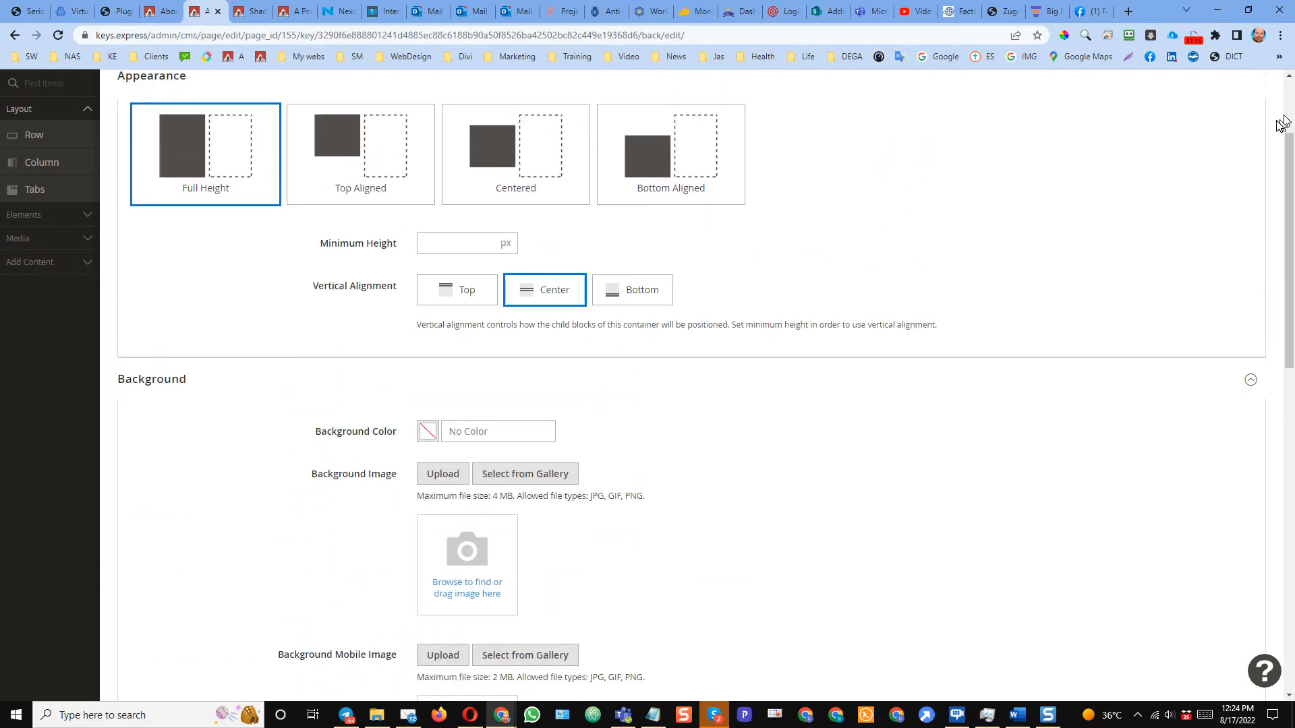
click(1232, 138)
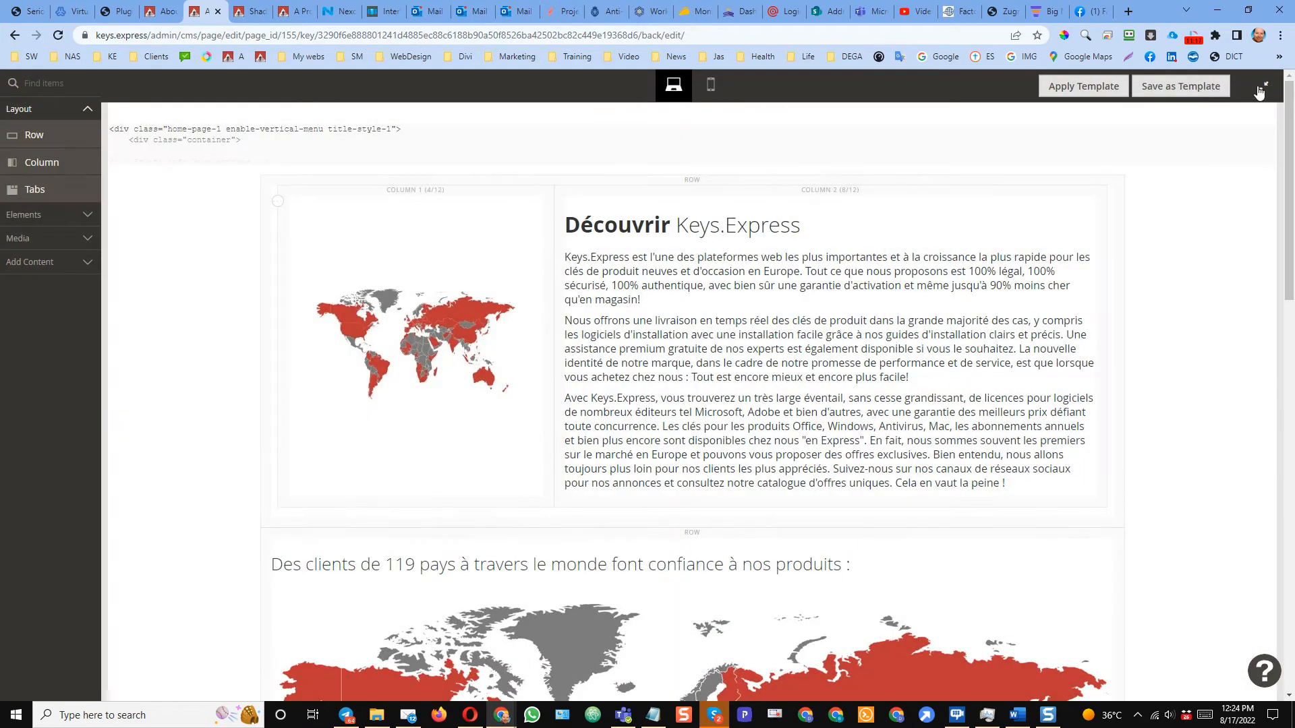
Save the A Propos page and compare the map's placement on the French storefront page with the English About Us page
click(1260, 89)
click(1209, 95)
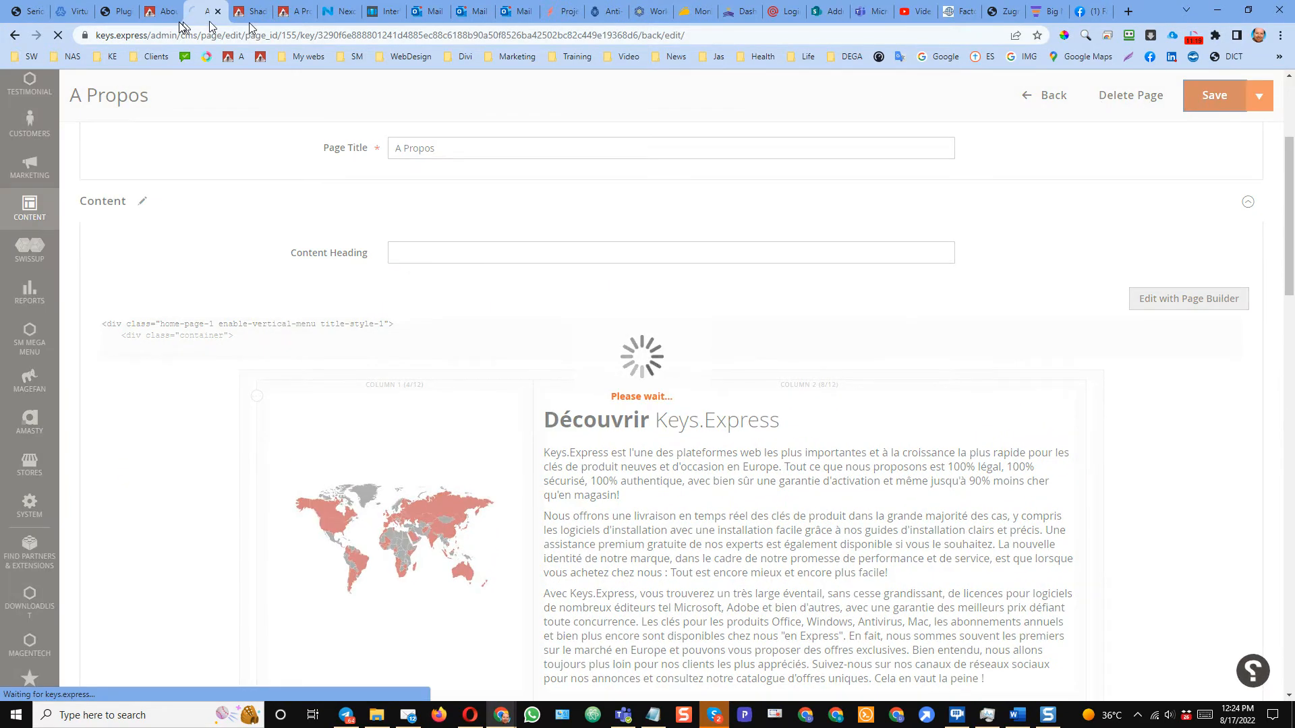
click(292, 11)
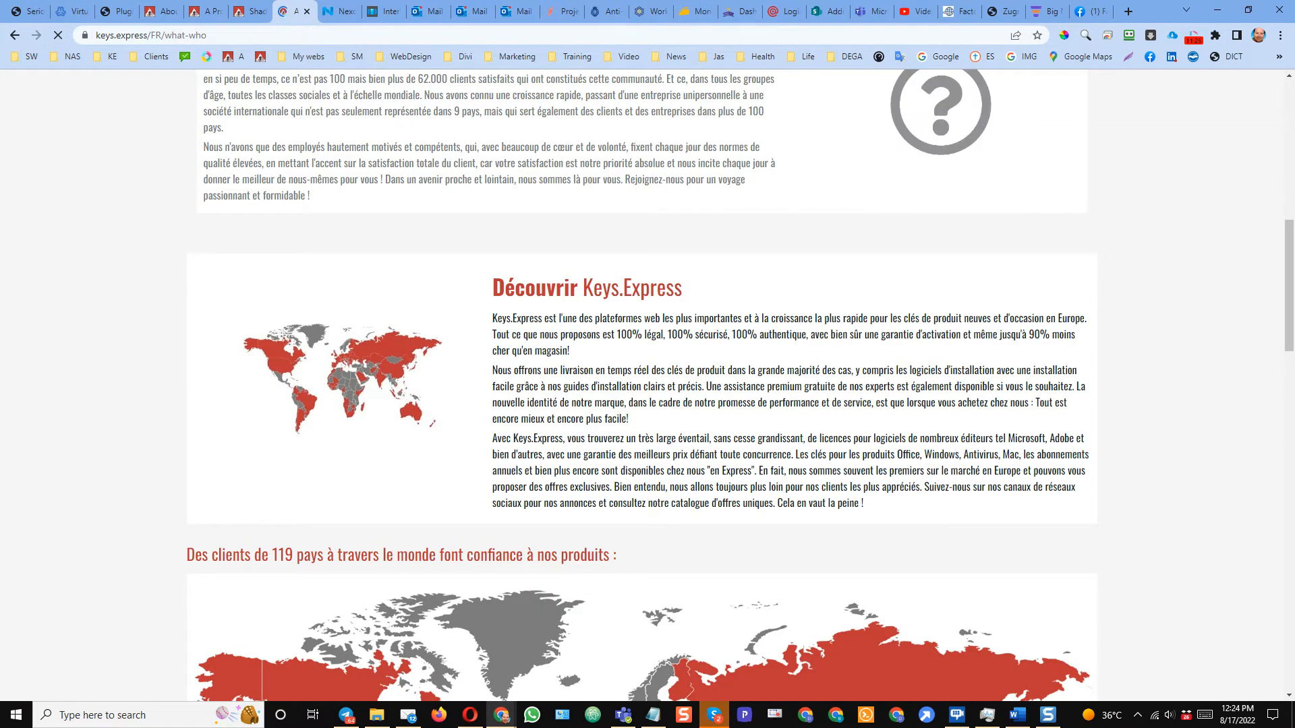
drag(0, 50, 868, 20)
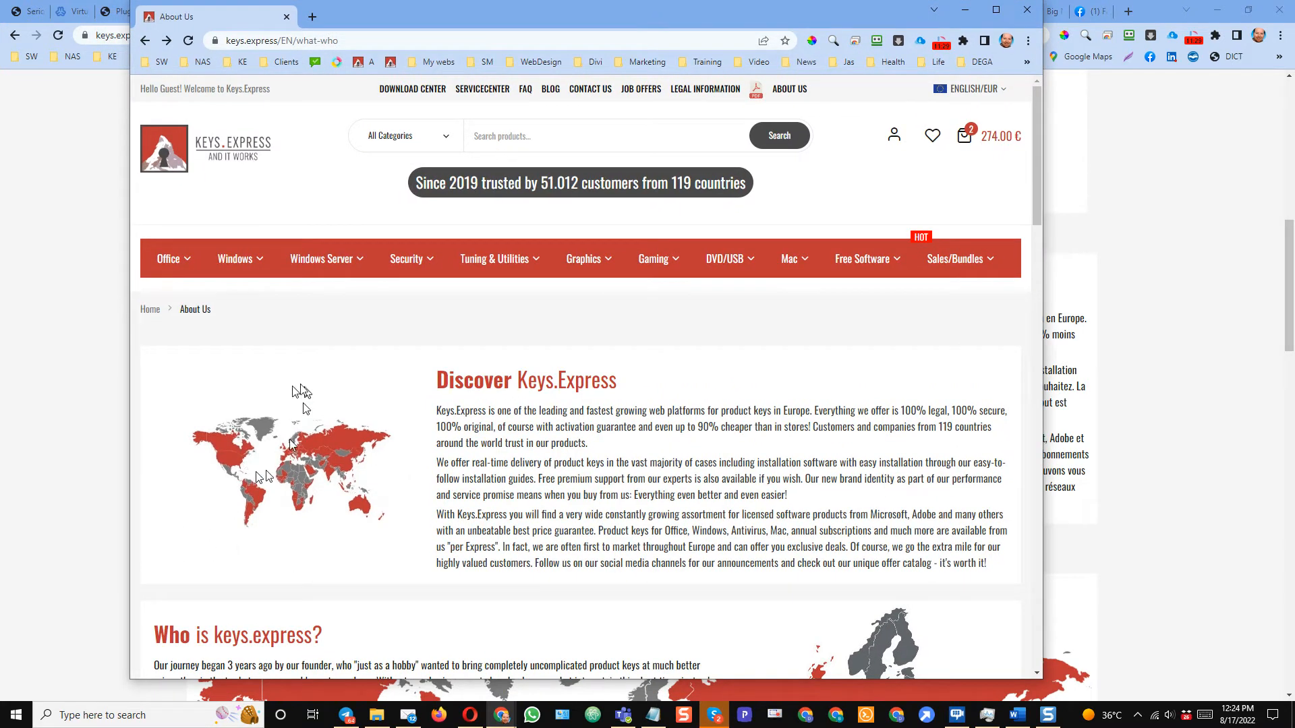
drag(515, 7, 0, 8)
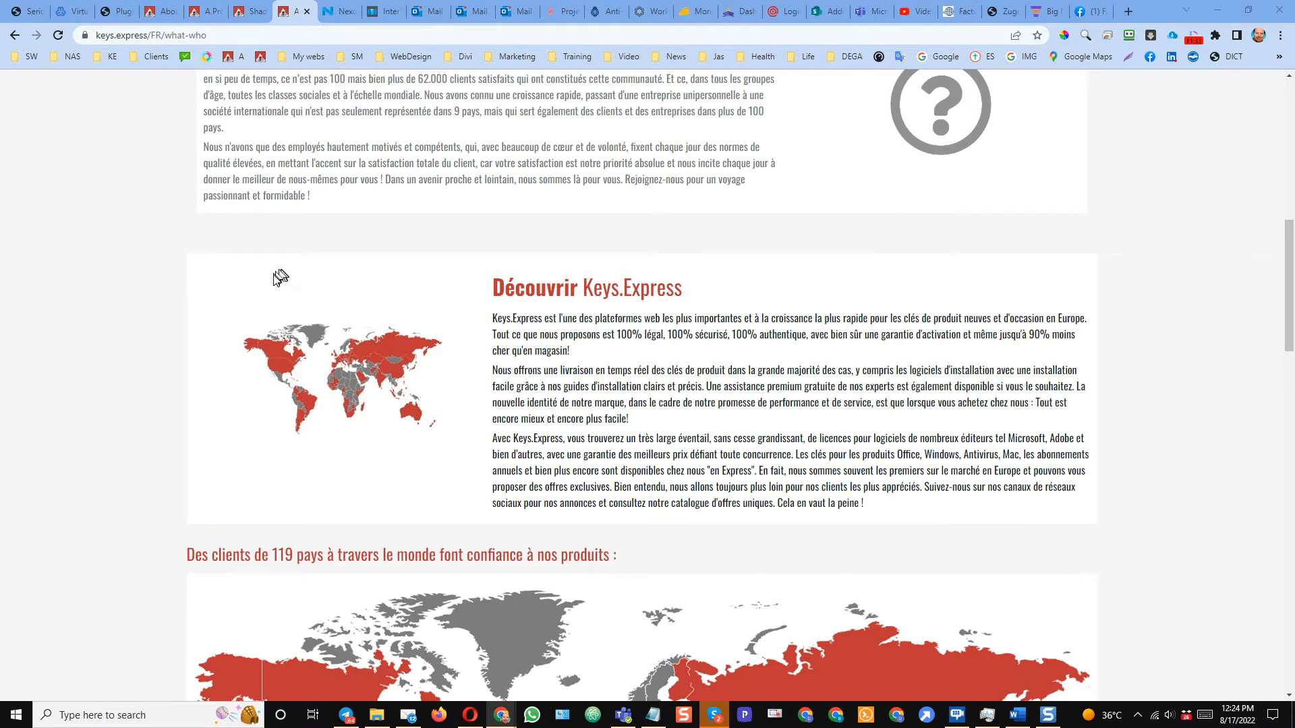
Review the English page's world map image settings and close them without changes
click(165, 12)
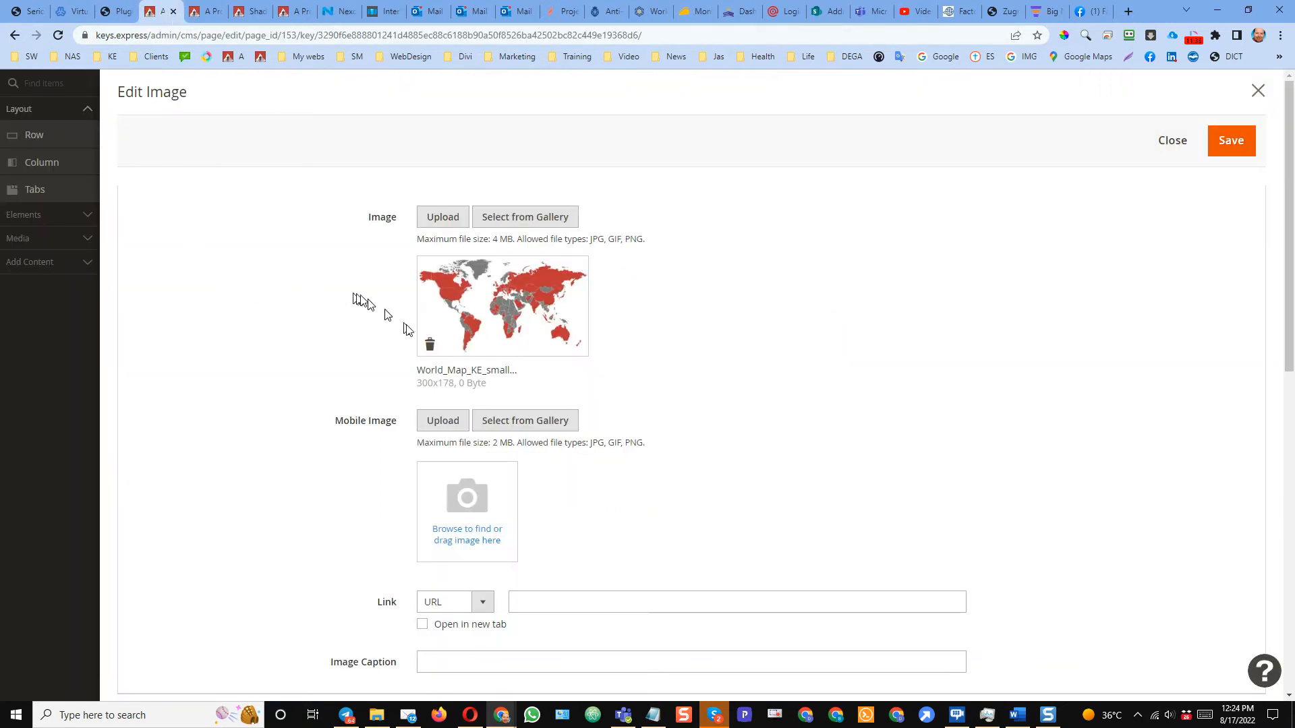
scroll(647, 497, down, 4)
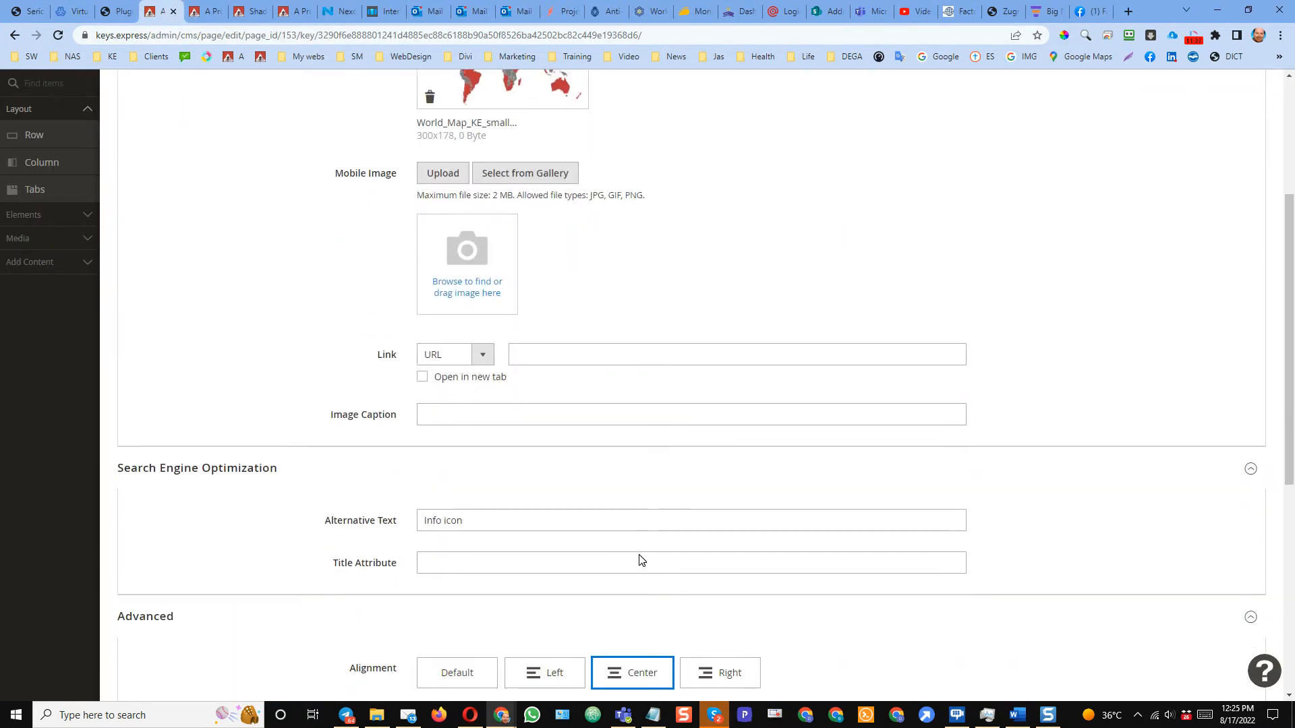
scroll(1005, 313, up, 2)
scroll(1025, 298, up, 1)
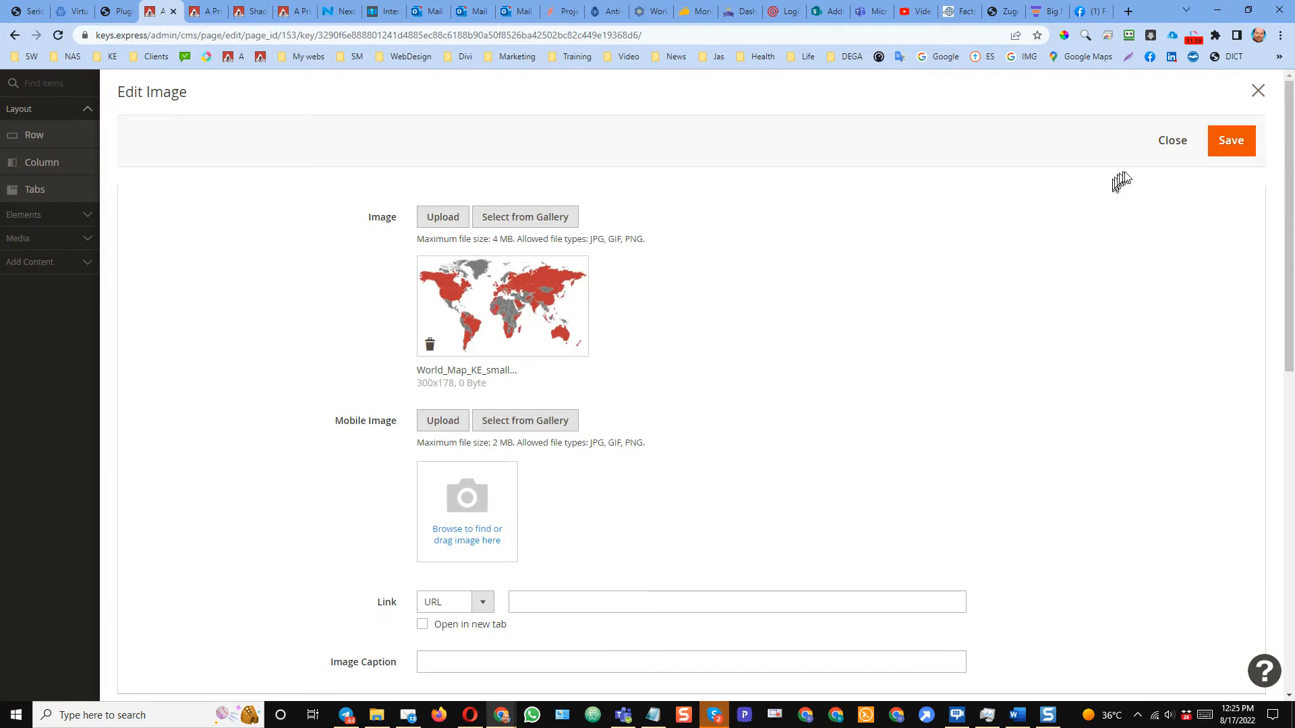
click(1171, 141)
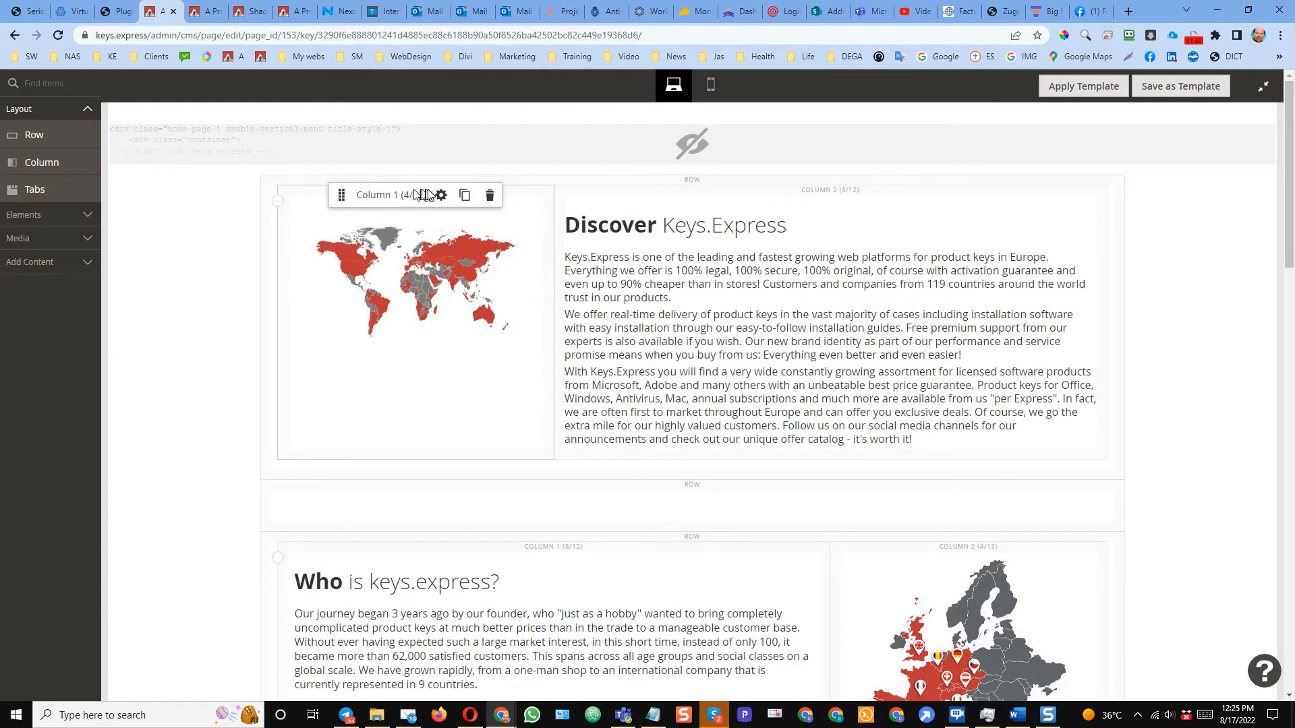
On the English About Us page, set the world map column's vertical alignment to Center and save the column settings
click(440, 194)
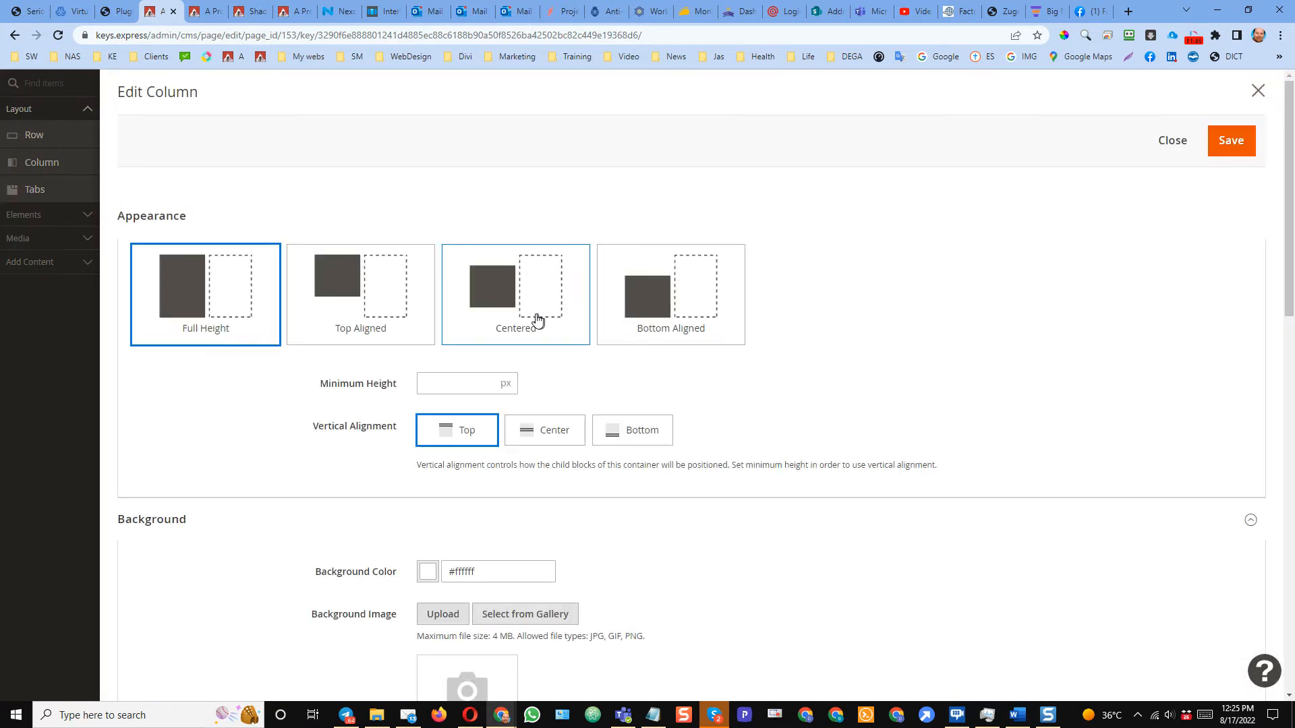
click(533, 437)
scroll(606, 539, down, 2)
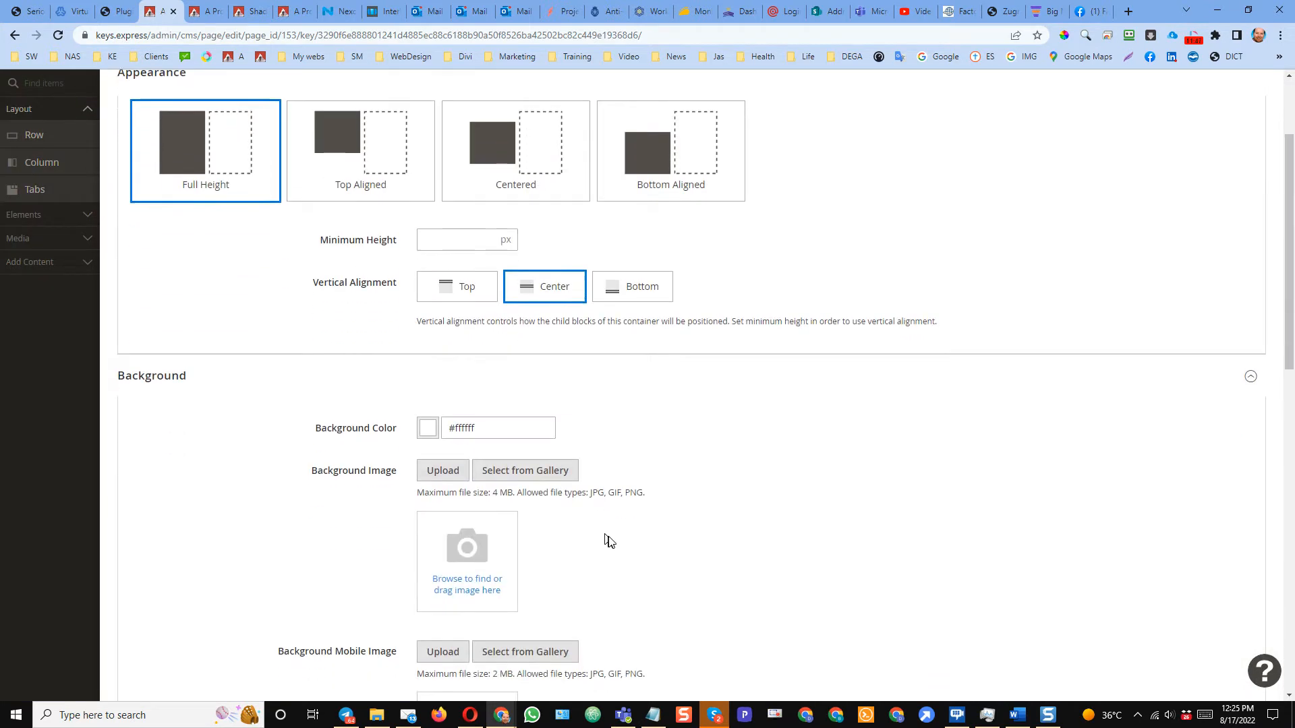
scroll(606, 539, down, 9)
click(603, 478)
scroll(1260, 266, up, 10)
scroll(1245, 234, up, 1)
click(1225, 139)
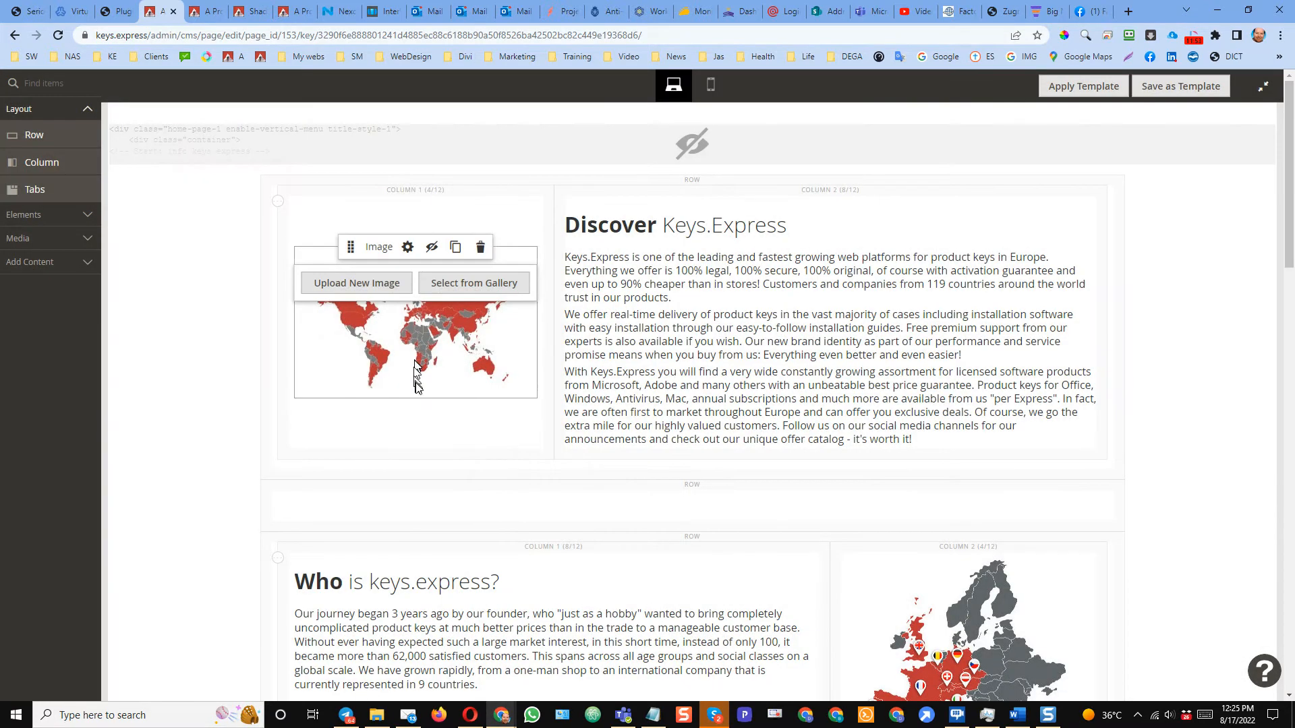
Remove the top padding from the English page's world map image and save the image settings
click(407, 248)
scroll(593, 337, down, 3)
scroll(605, 497, down, 8)
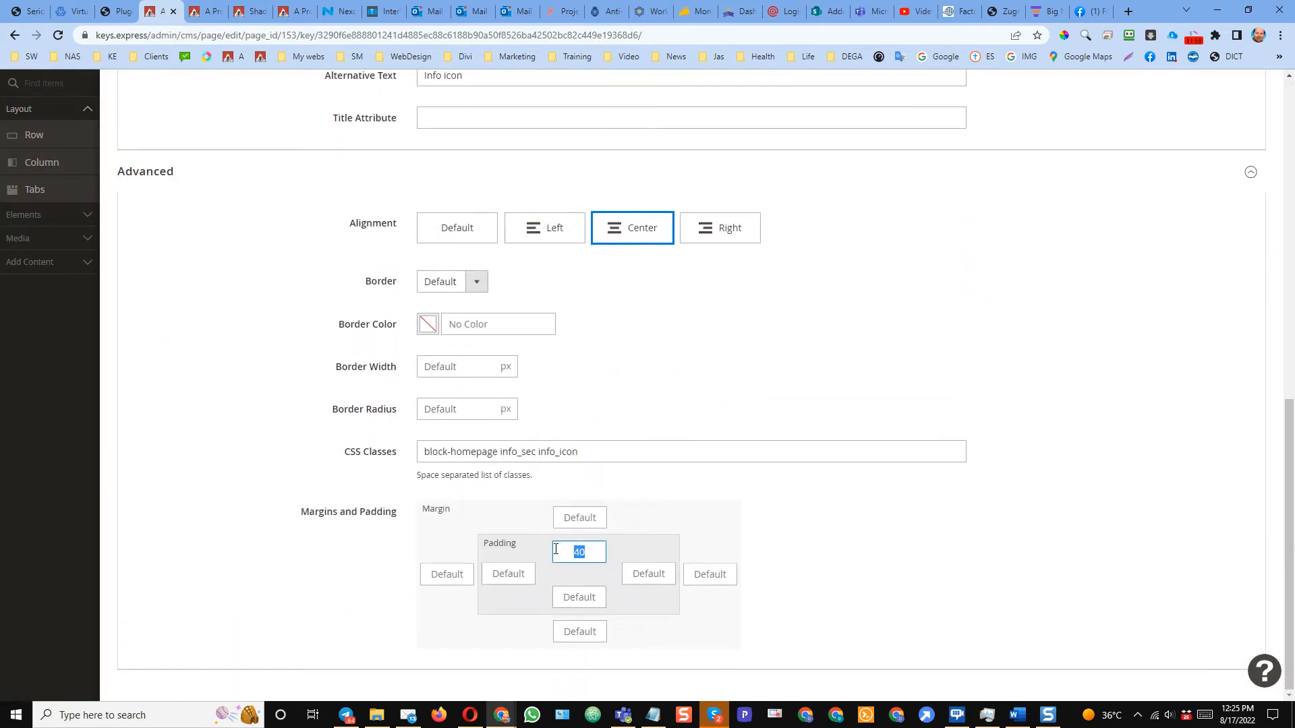
scroll(1099, 276, up, 10)
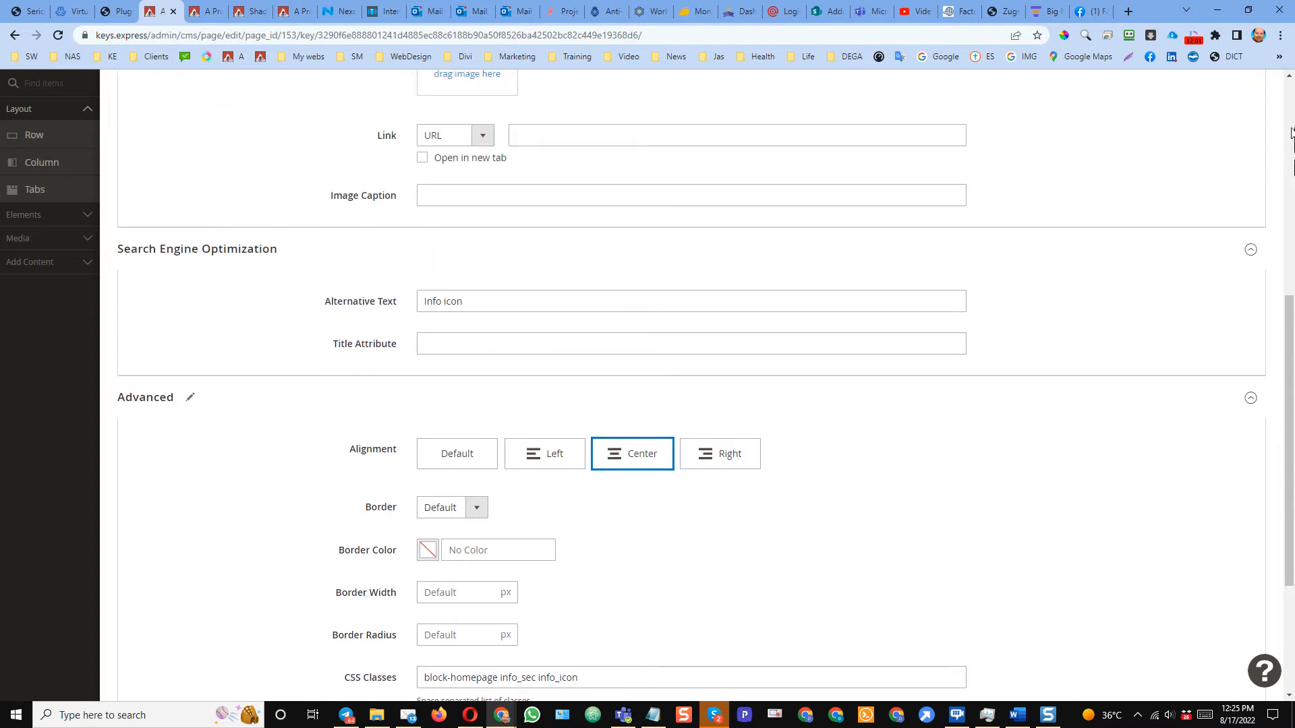
click(1236, 139)
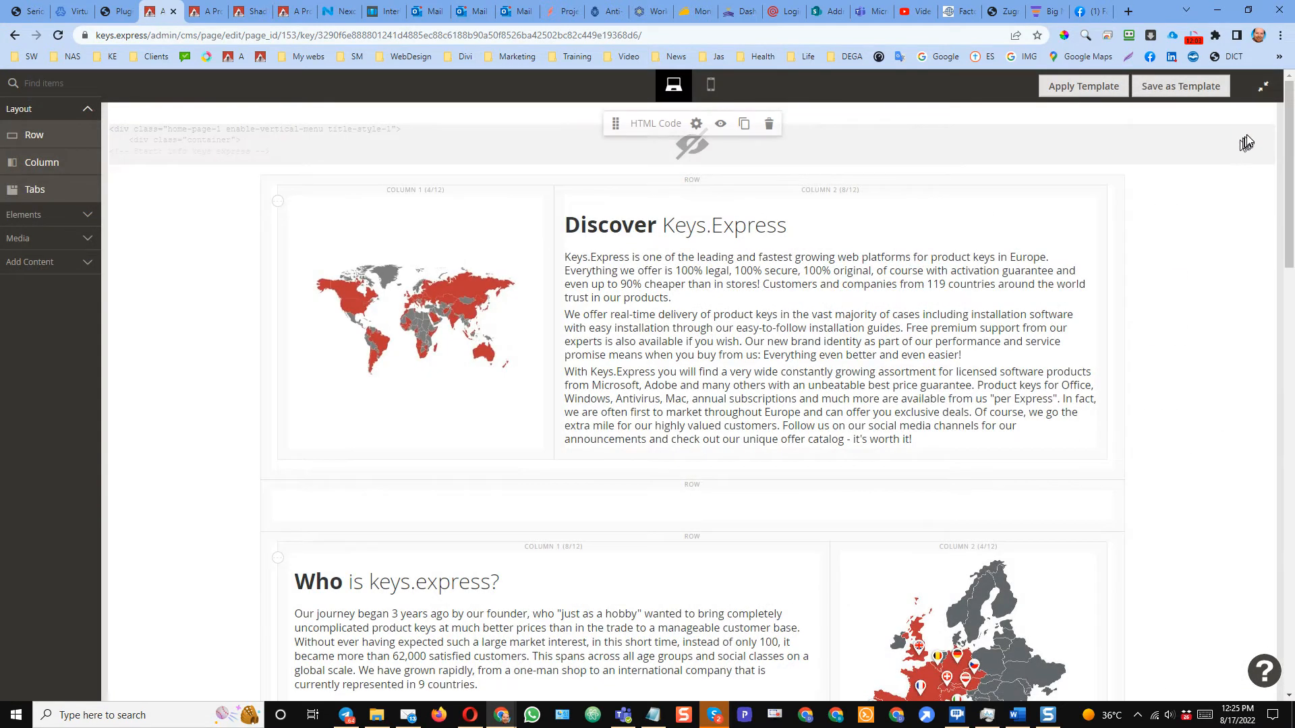
Save the About Us page and check the map's placement on the English storefront page at desktop and narrow mobile widths
click(1224, 99)
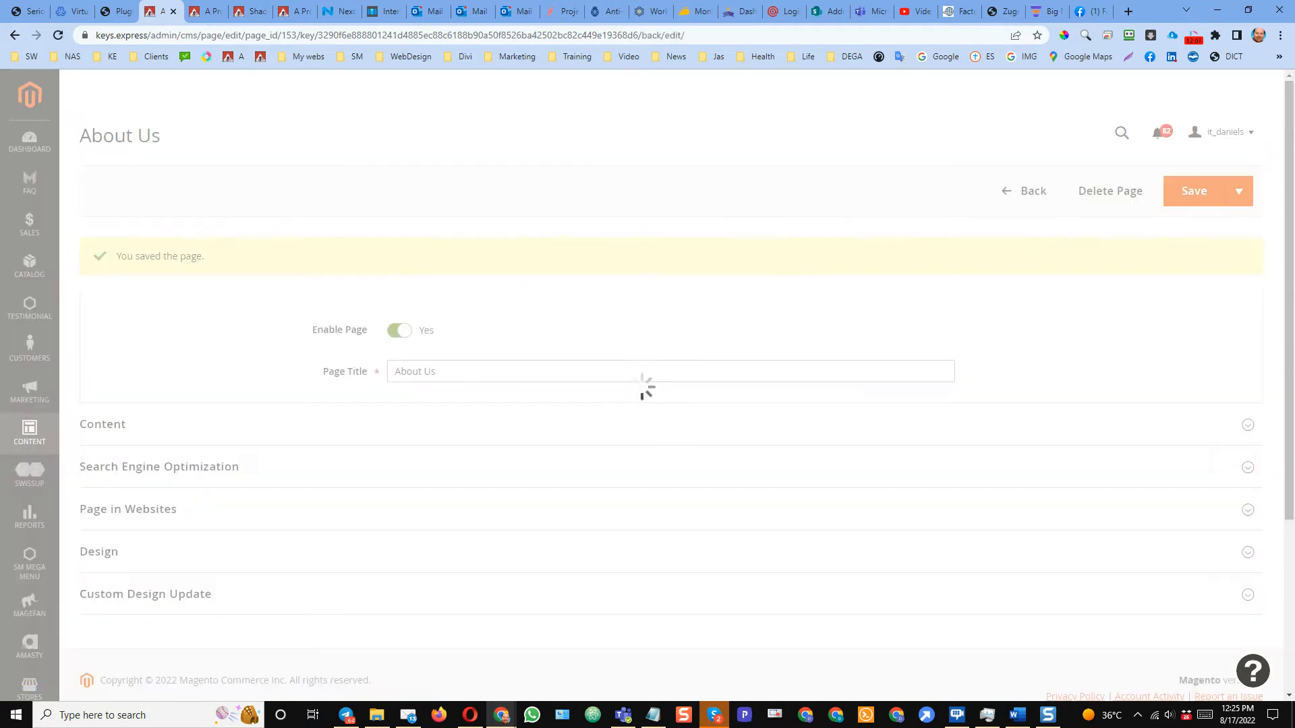
drag(1294, 101, 923, 62)
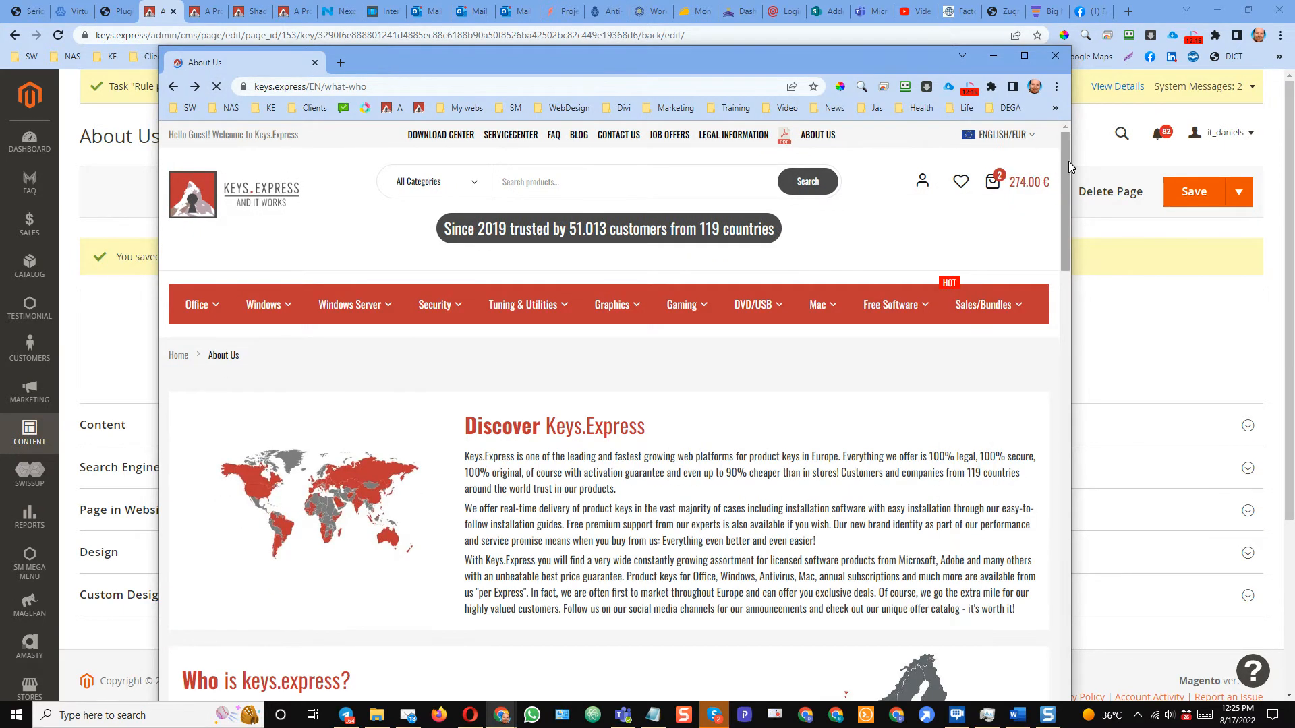
drag(1069, 161, 498, 163)
drag(408, 166, 497, 265)
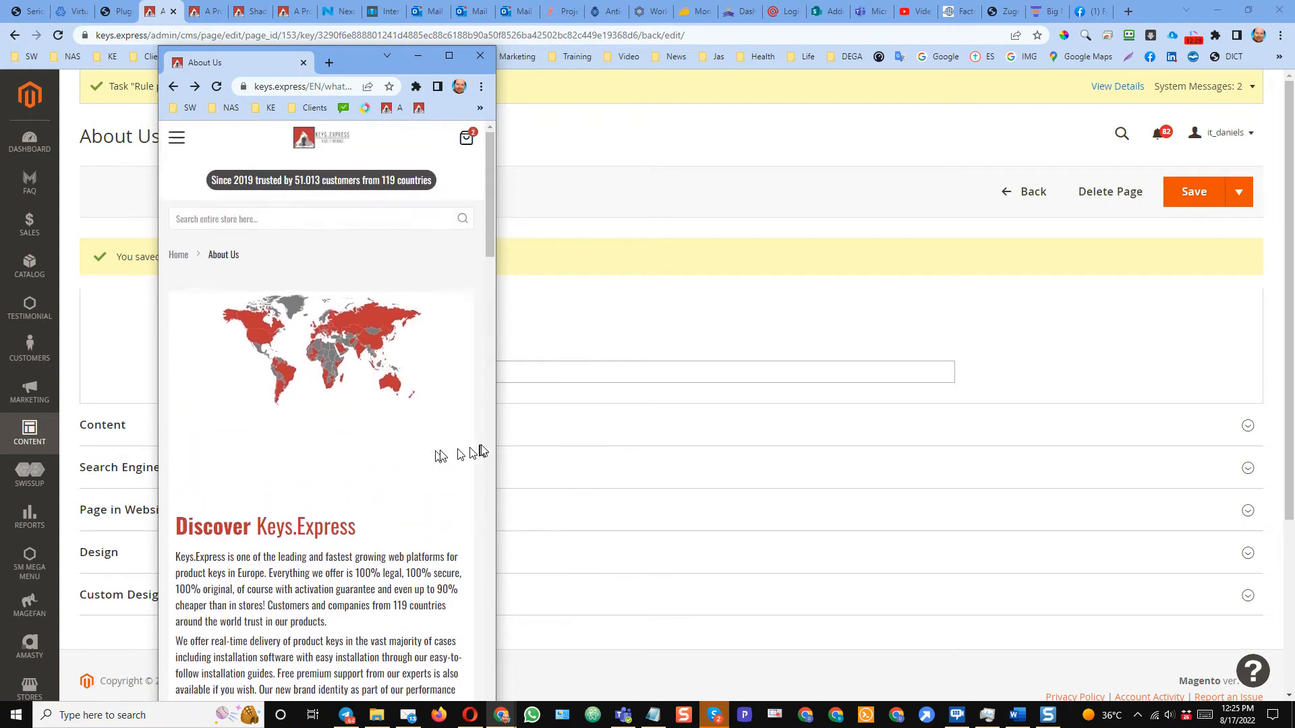
drag(497, 445, 1157, 426)
drag(986, 54, 0, 45)
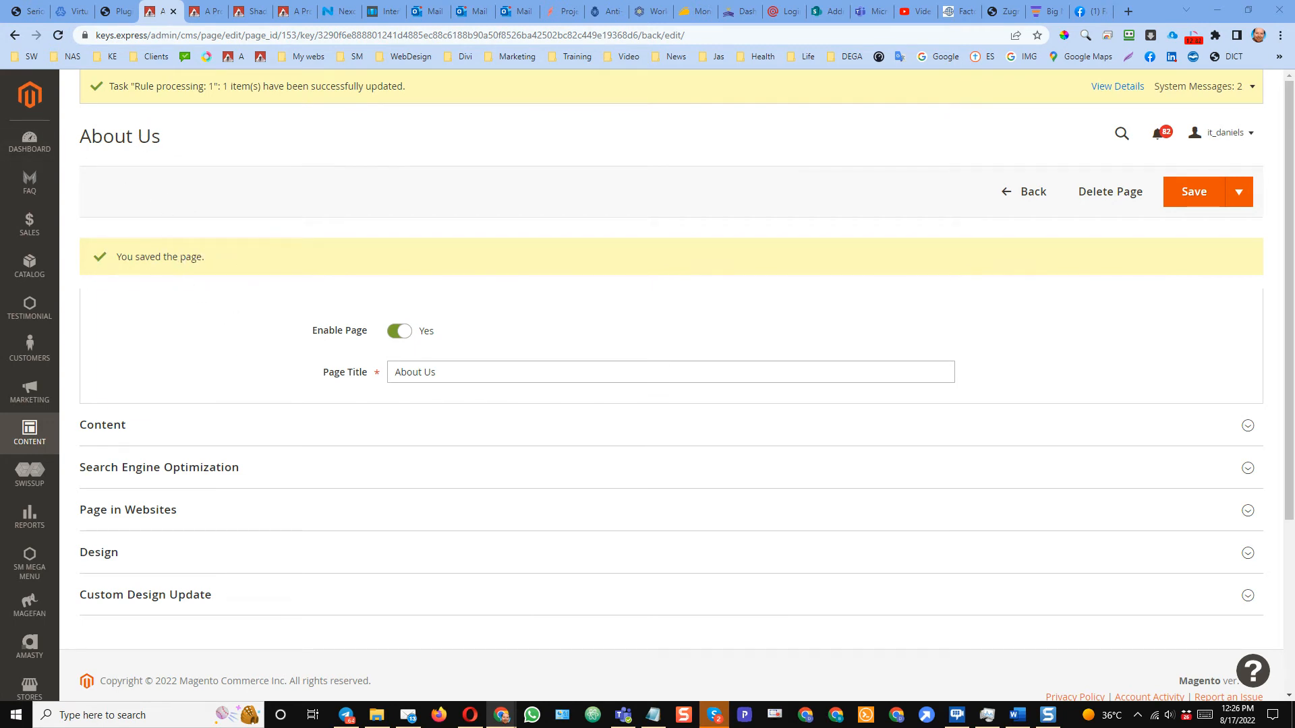
Examine the order and spacing of the sections on the English About Us storefront page
drag(0, 13, 957, 5)
scroll(813, 404, down, 6)
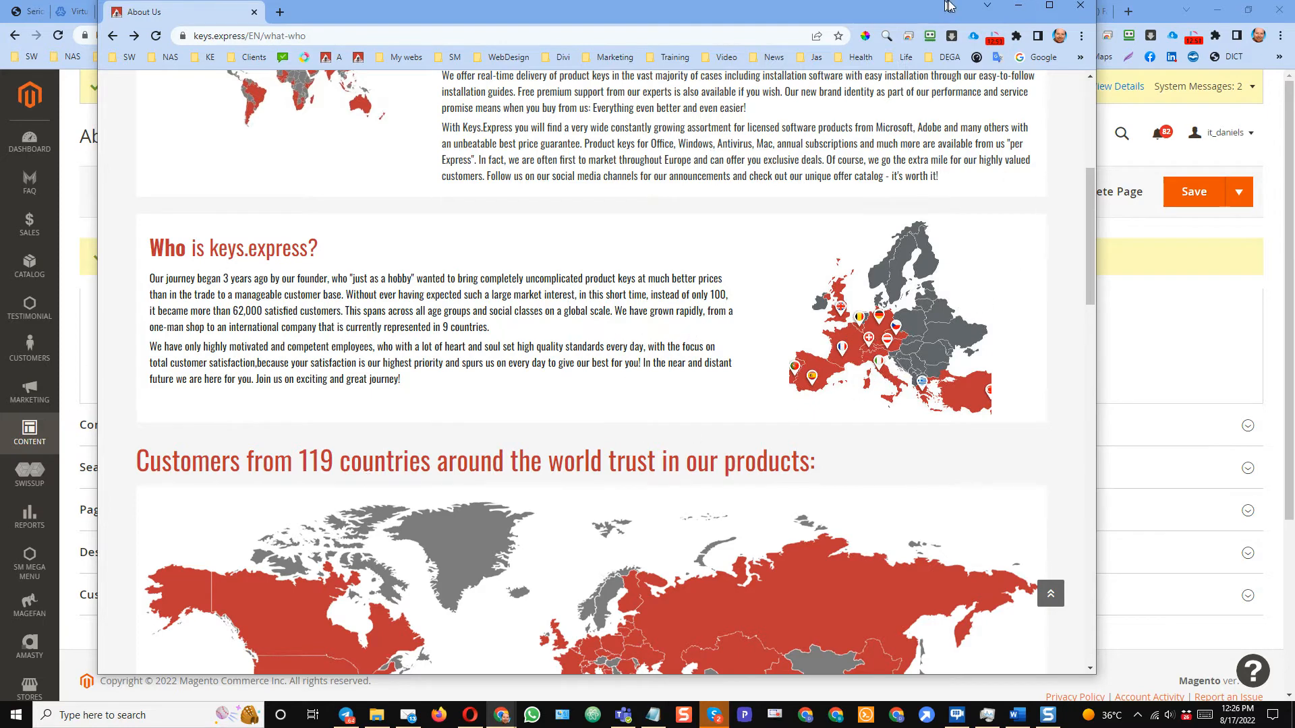
drag(942, 12, 0, 13)
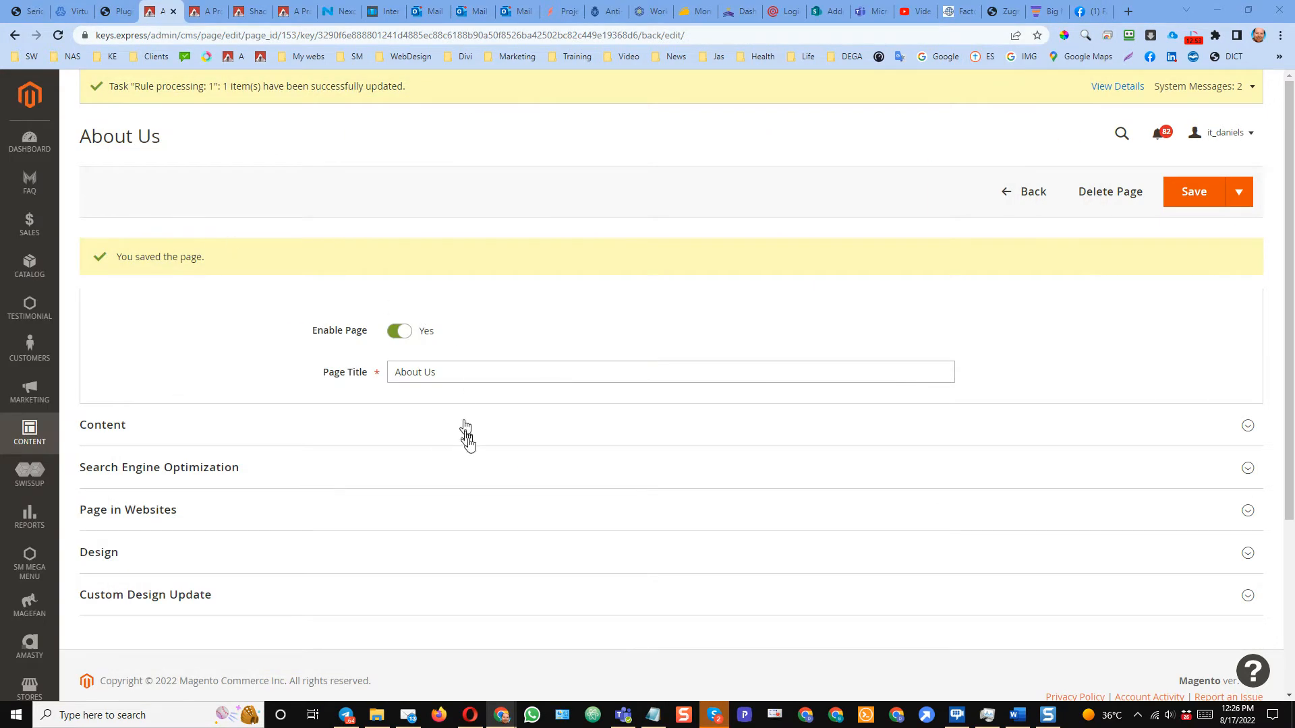
Open the About Us page content in full-screen Page Builder and examine the divider row between the Discover and Who sections
click(576, 430)
scroll(575, 459, down, 6)
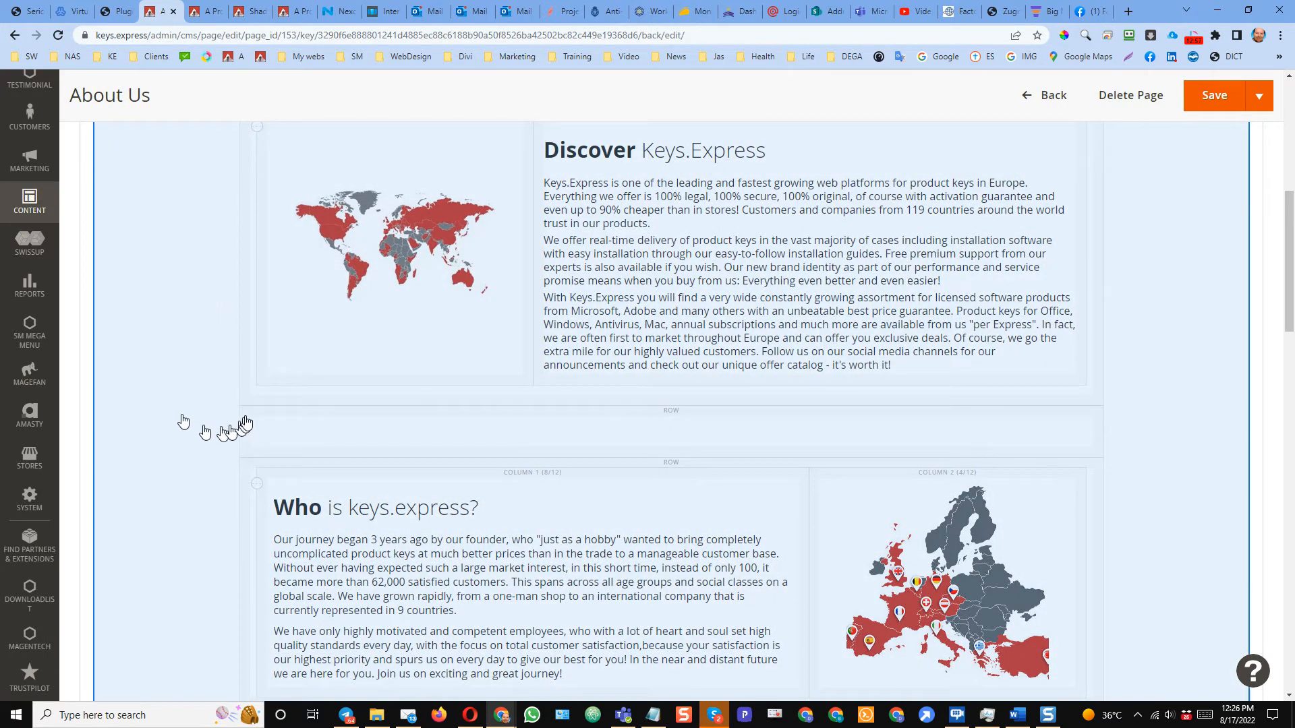
scroll(182, 387, up, 1)
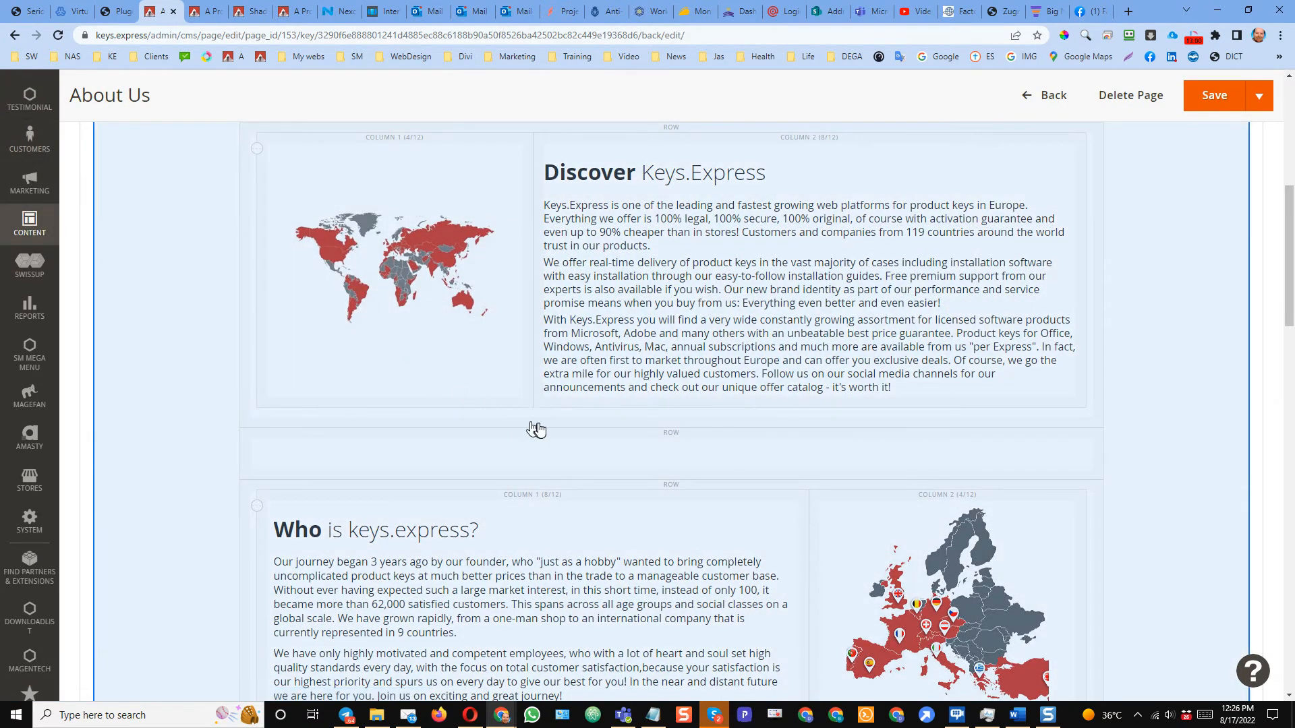
click(534, 429)
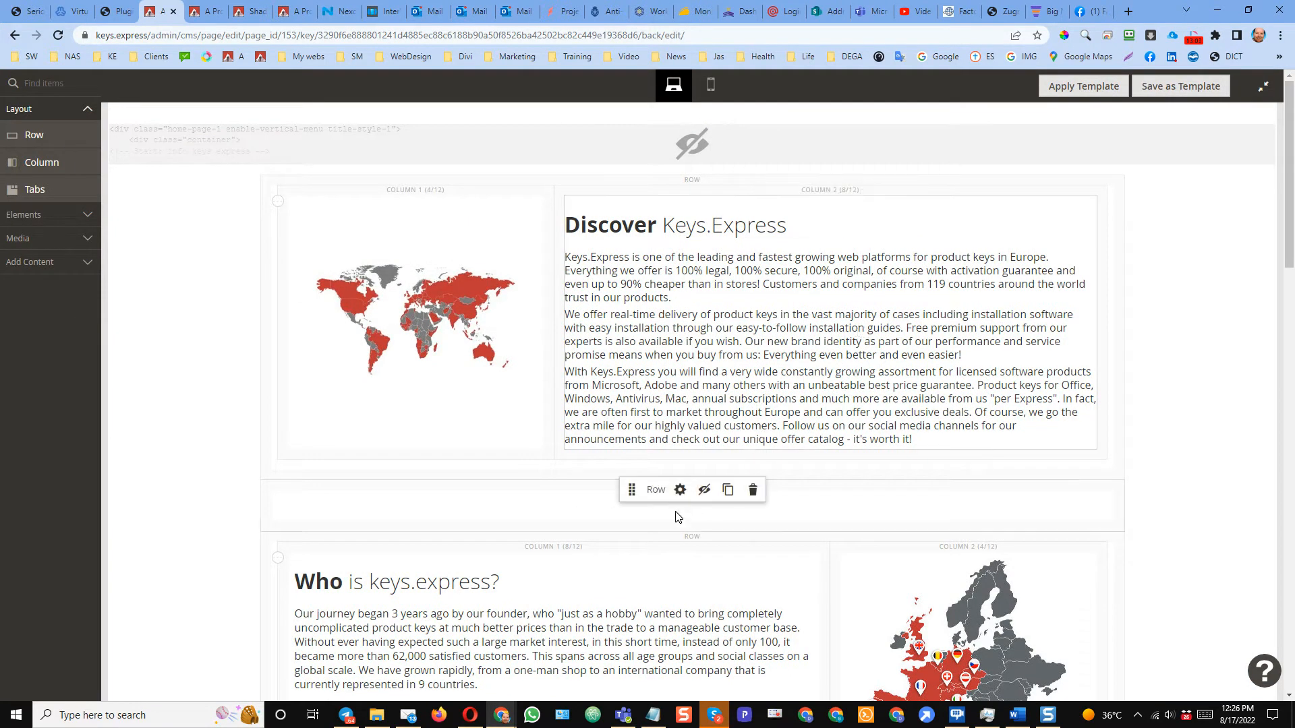
scroll(519, 499, down, 3)
scroll(519, 519, up, 3)
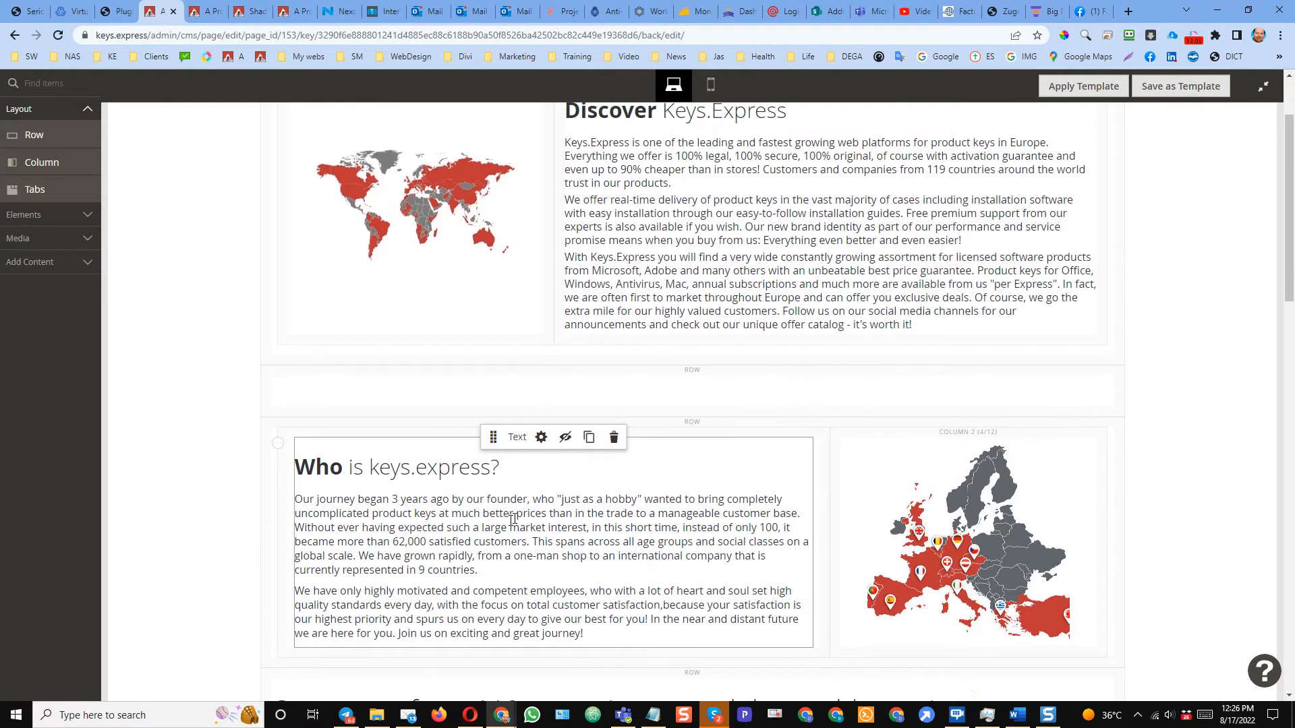
Open the A Propos page content in full-screen Page Builder, comparing its row structure with the About Us page
click(207, 11)
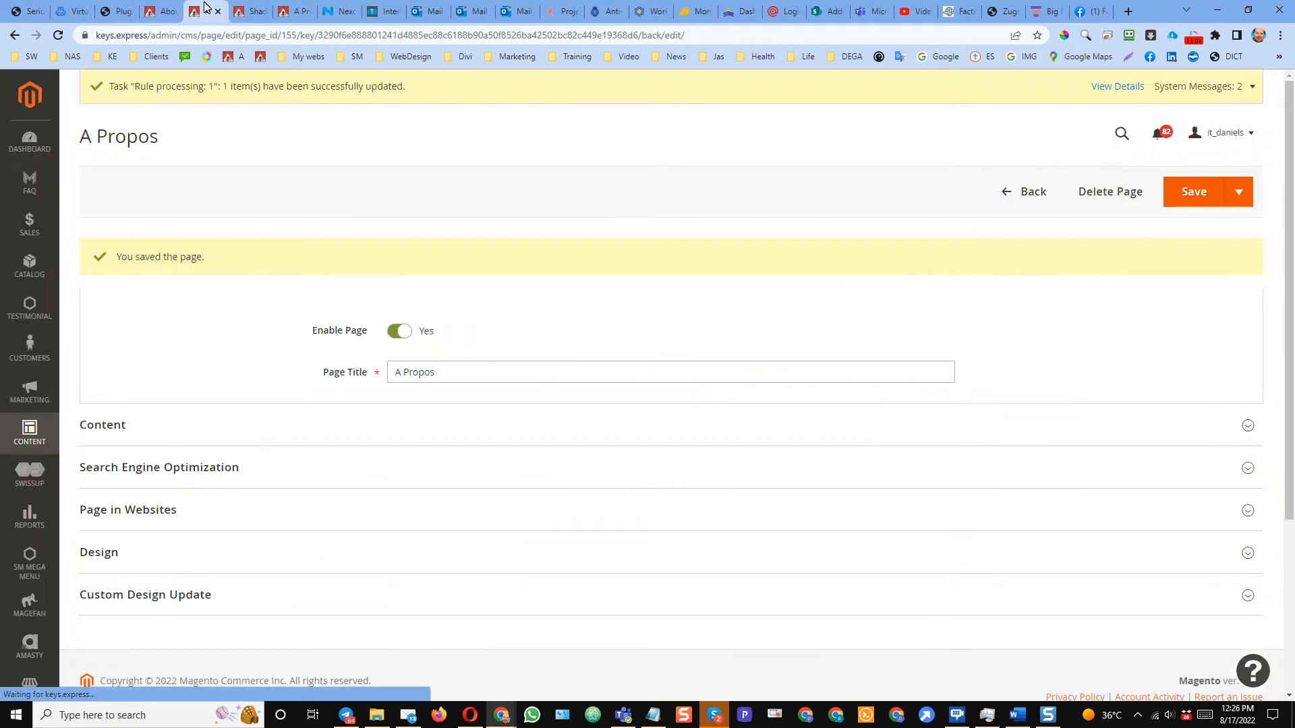
click(339, 423)
scroll(472, 477, down, 6)
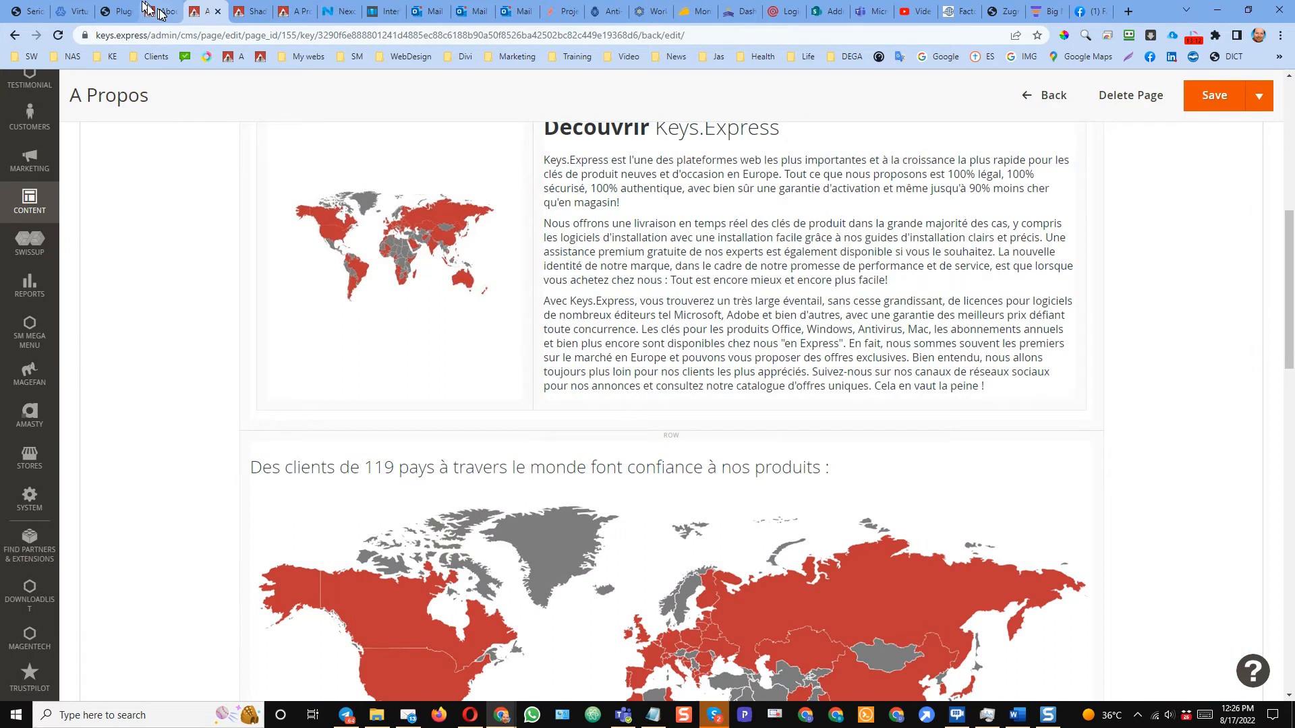
click(160, 11)
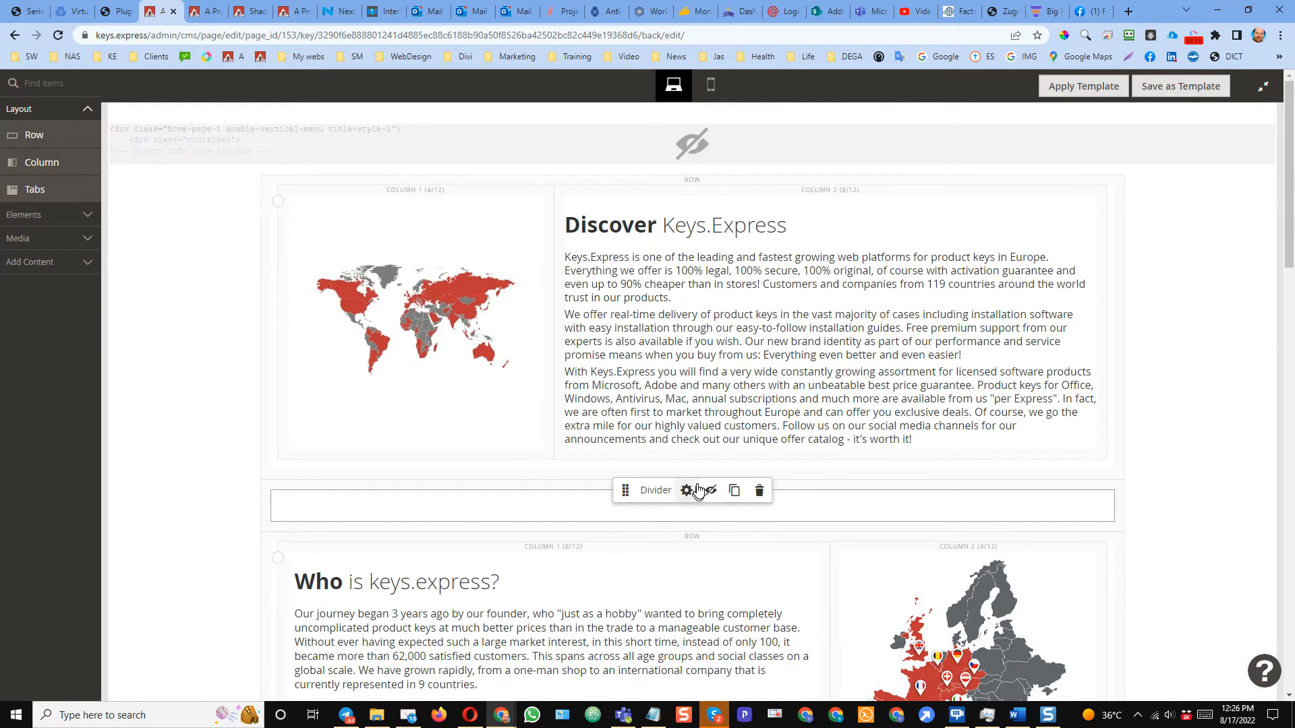
scroll(625, 628, down, 1)
click(199, 9)
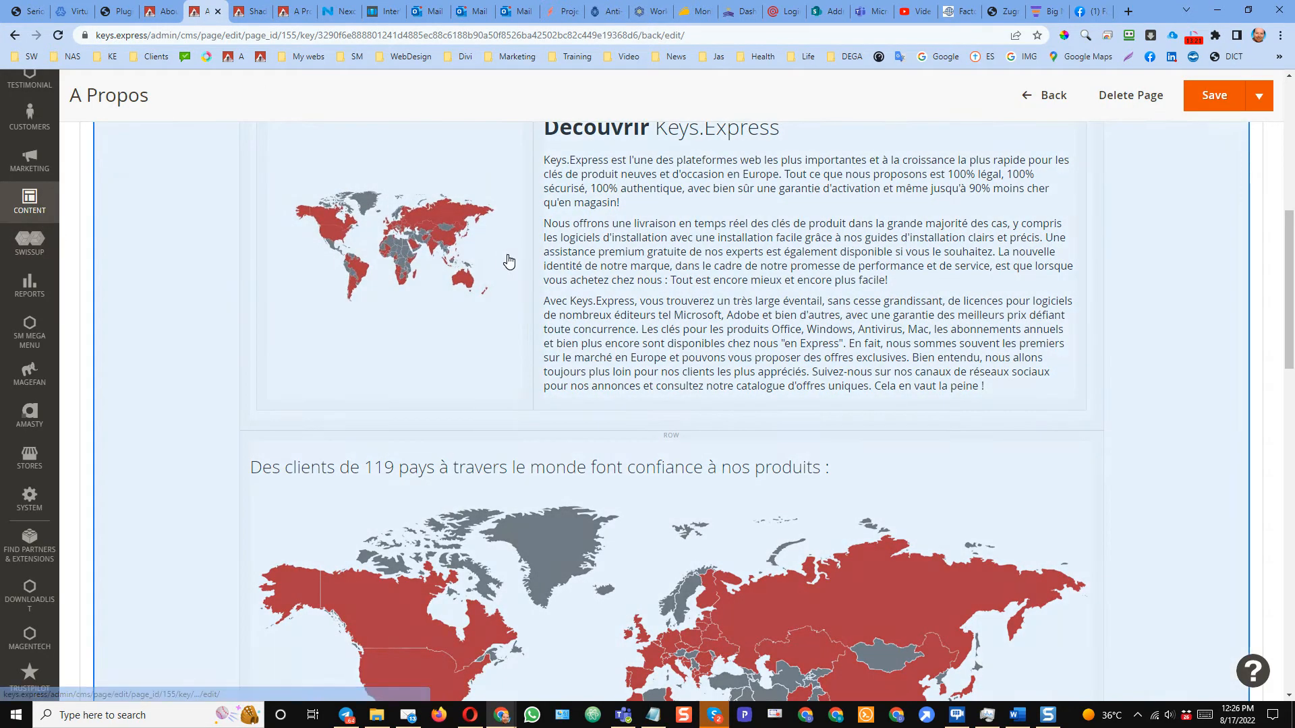
click(510, 261)
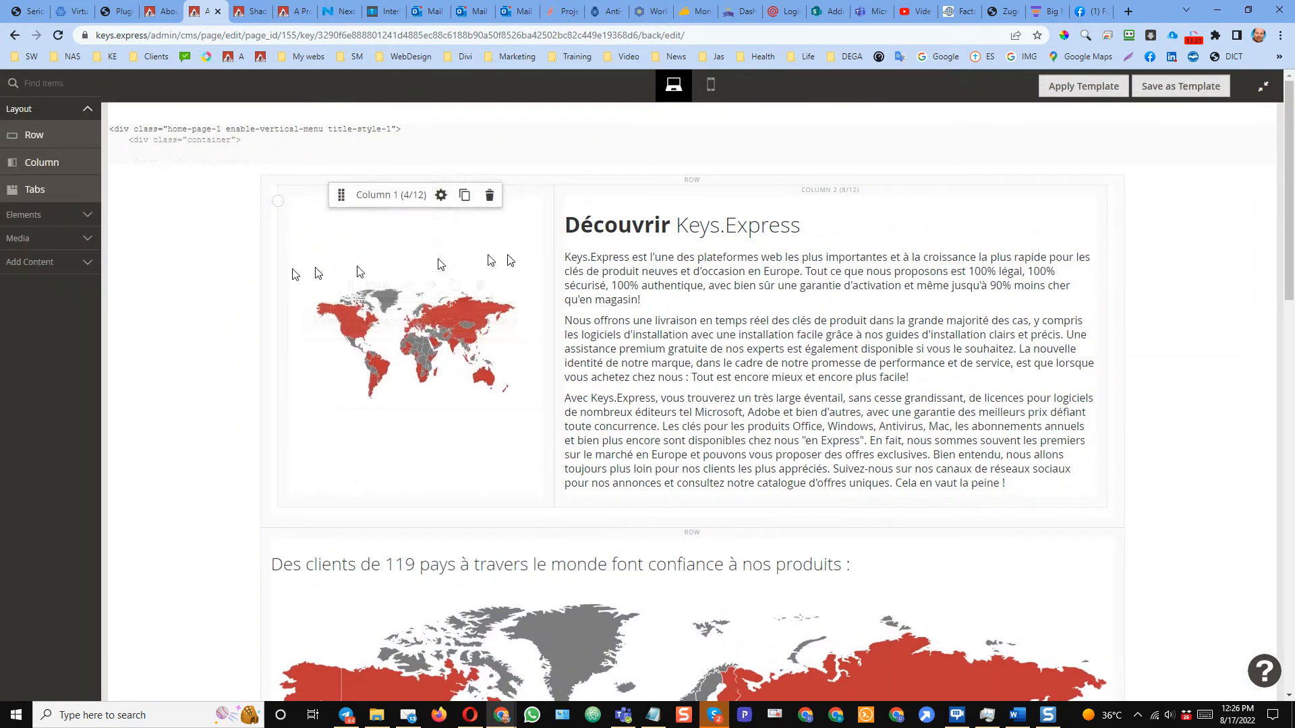
Add a divider beneath the columns inside the Découvrir row and save it with a line thickness of 0 px
click(36, 222)
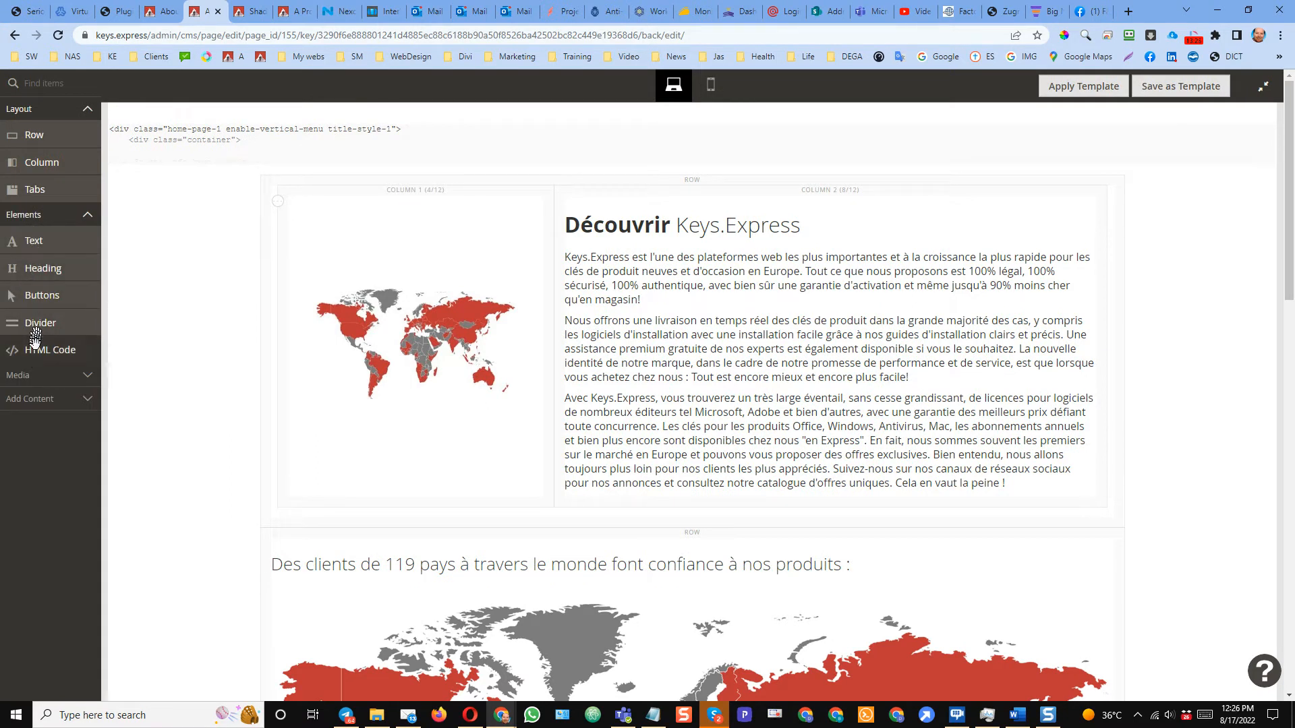
drag(37, 330, 691, 544)
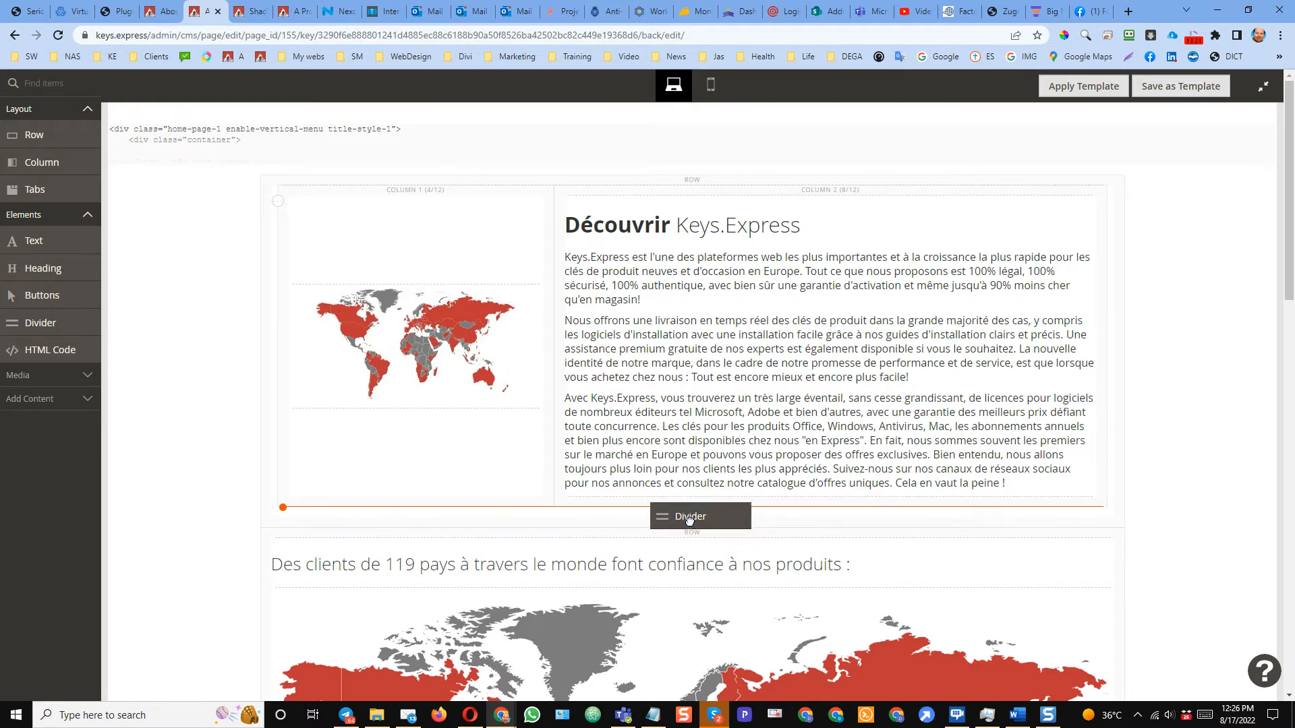
drag(688, 521, 687, 525)
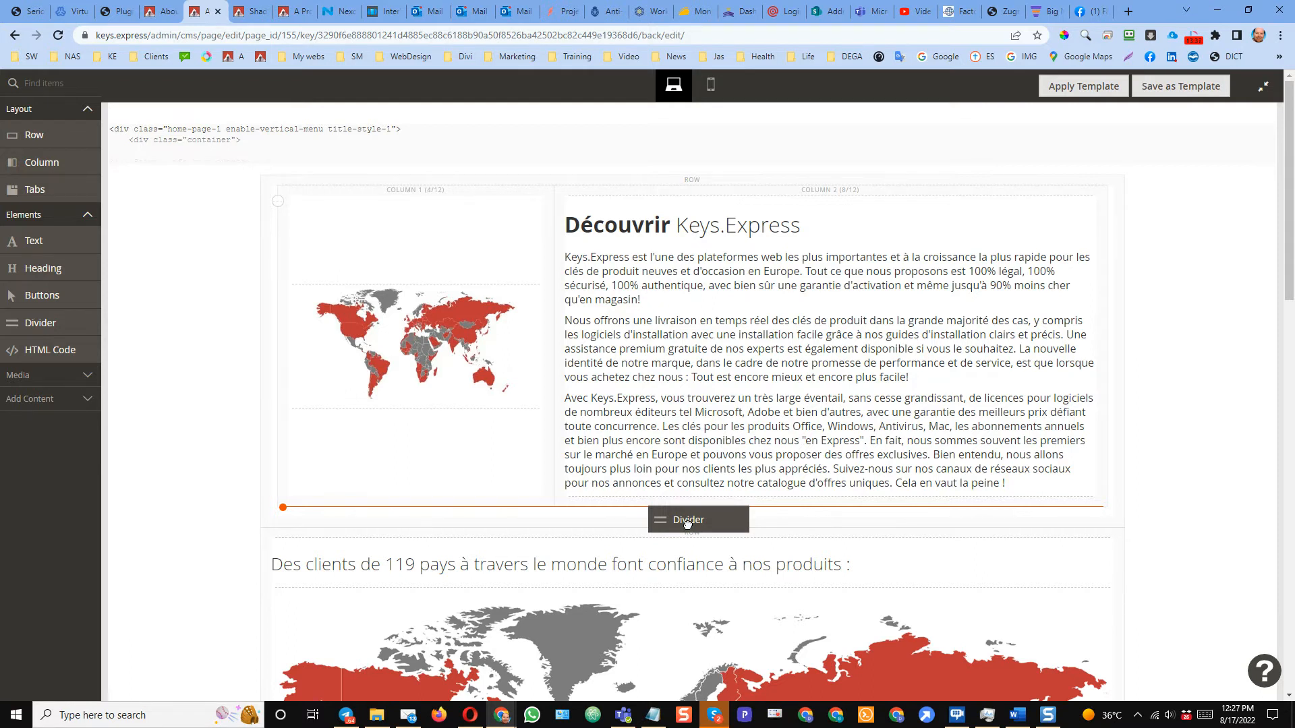
drag(686, 524, 616, 512)
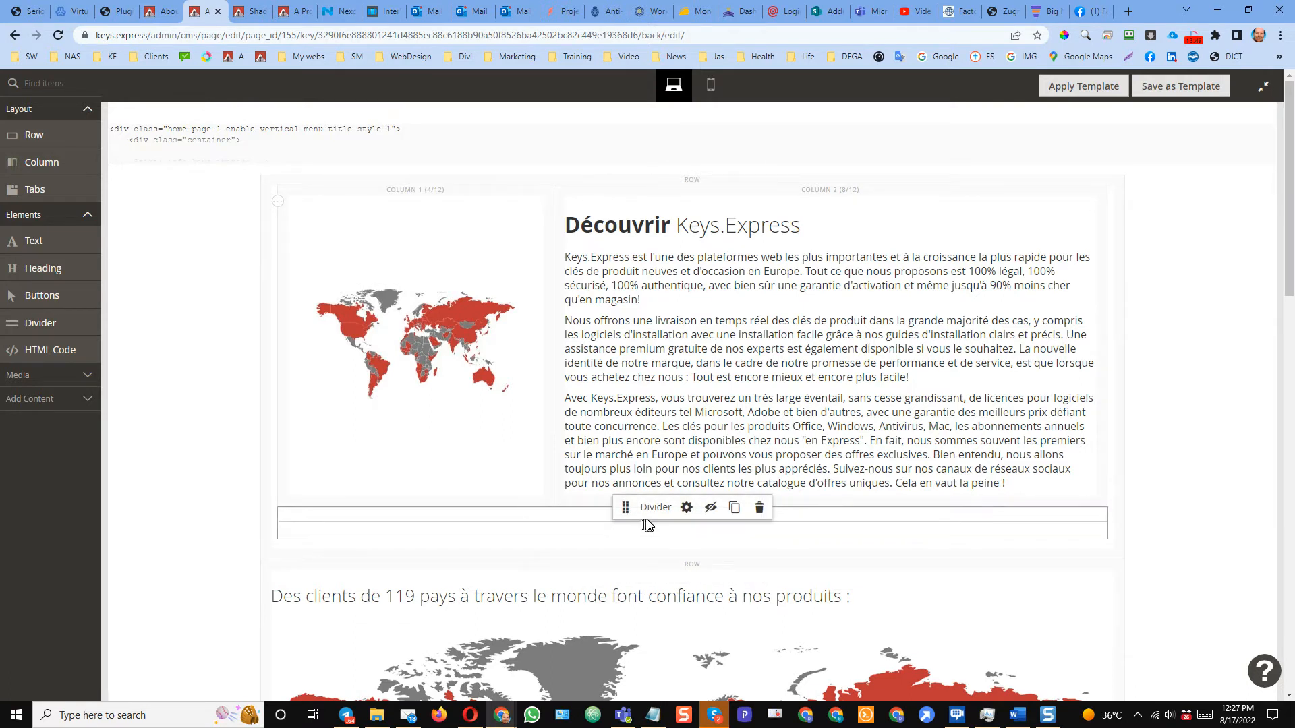
click(685, 508)
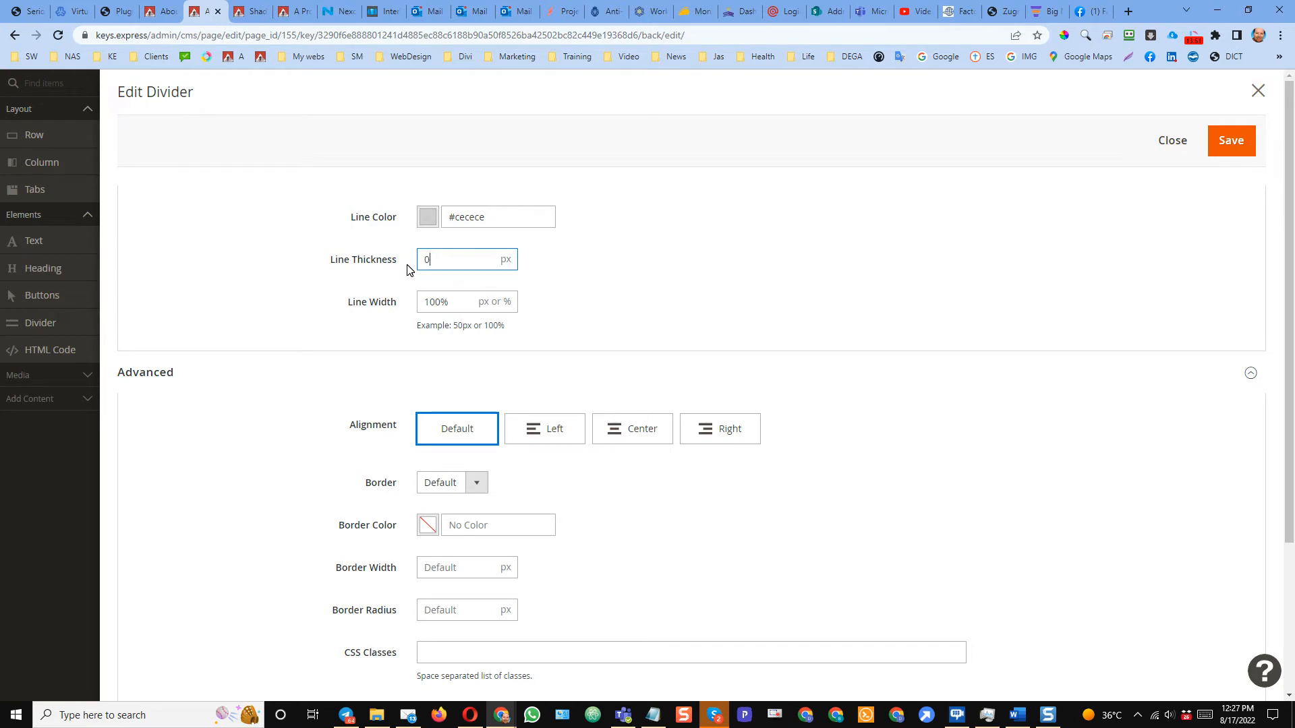
click(1232, 140)
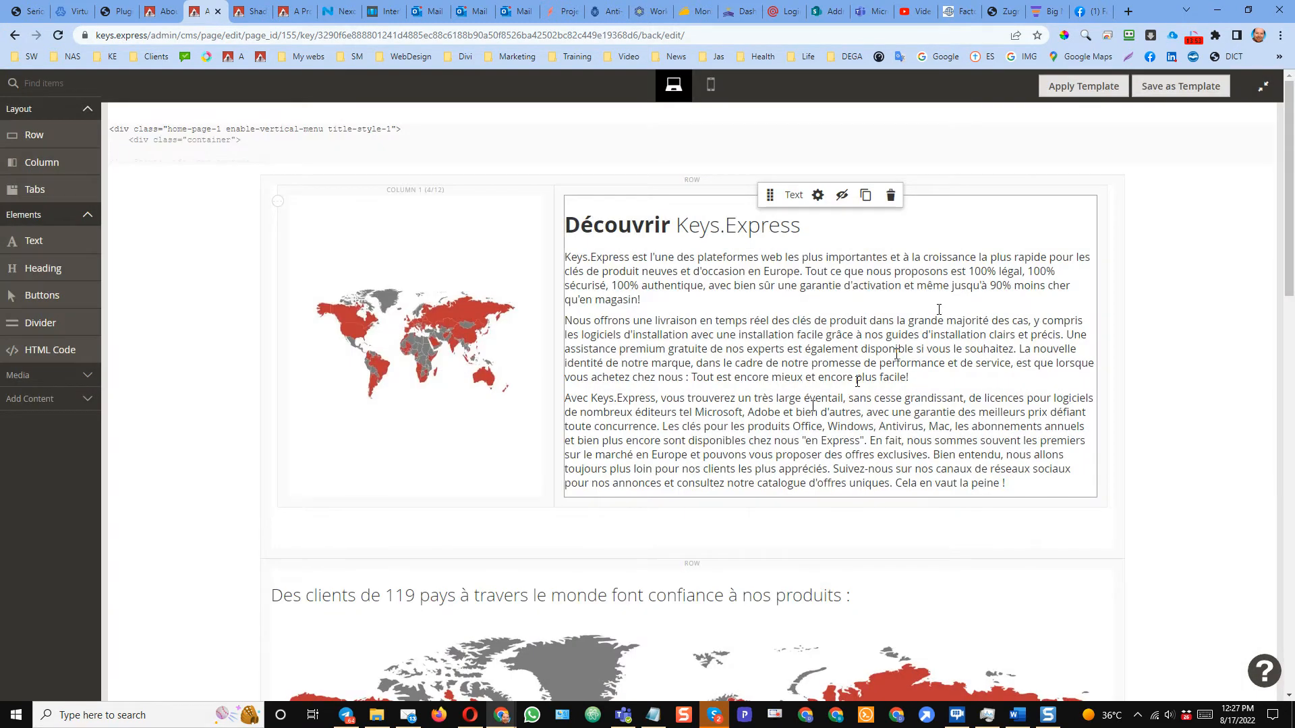
Compare the divider's placement with the About Us page and remove the divider from the Découvrir row
click(154, 12)
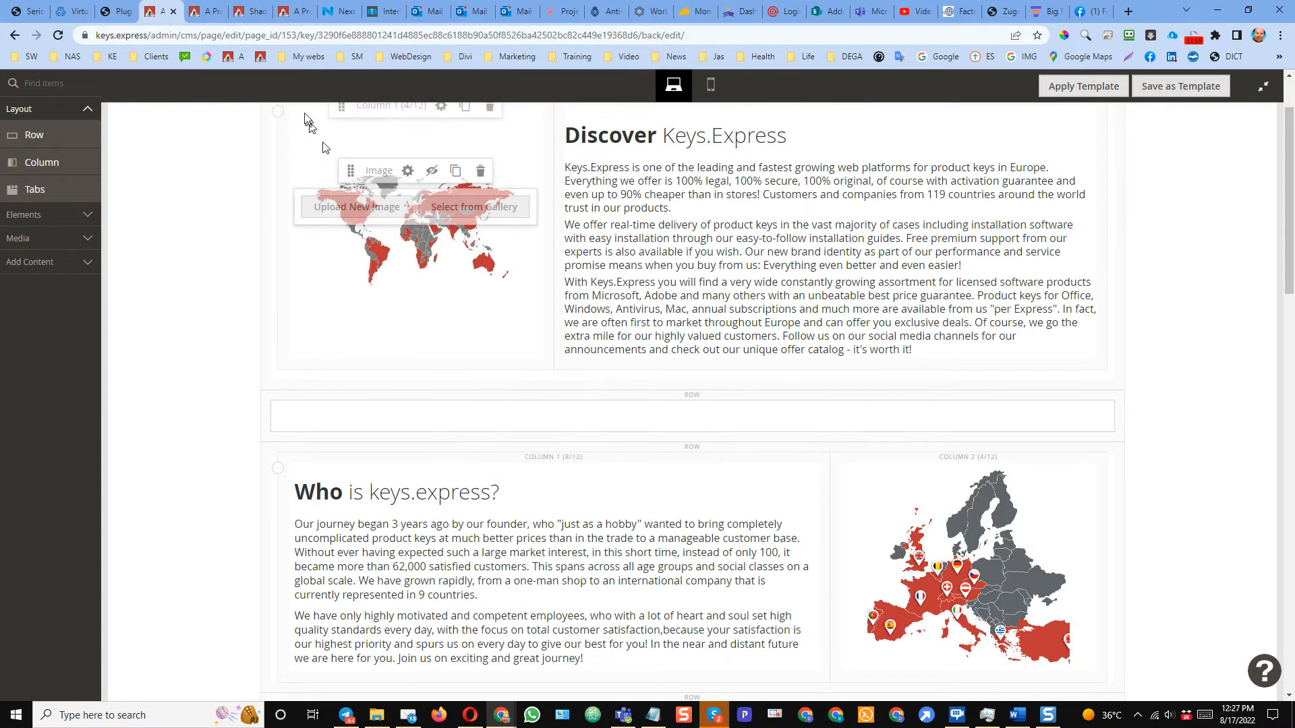
click(202, 12)
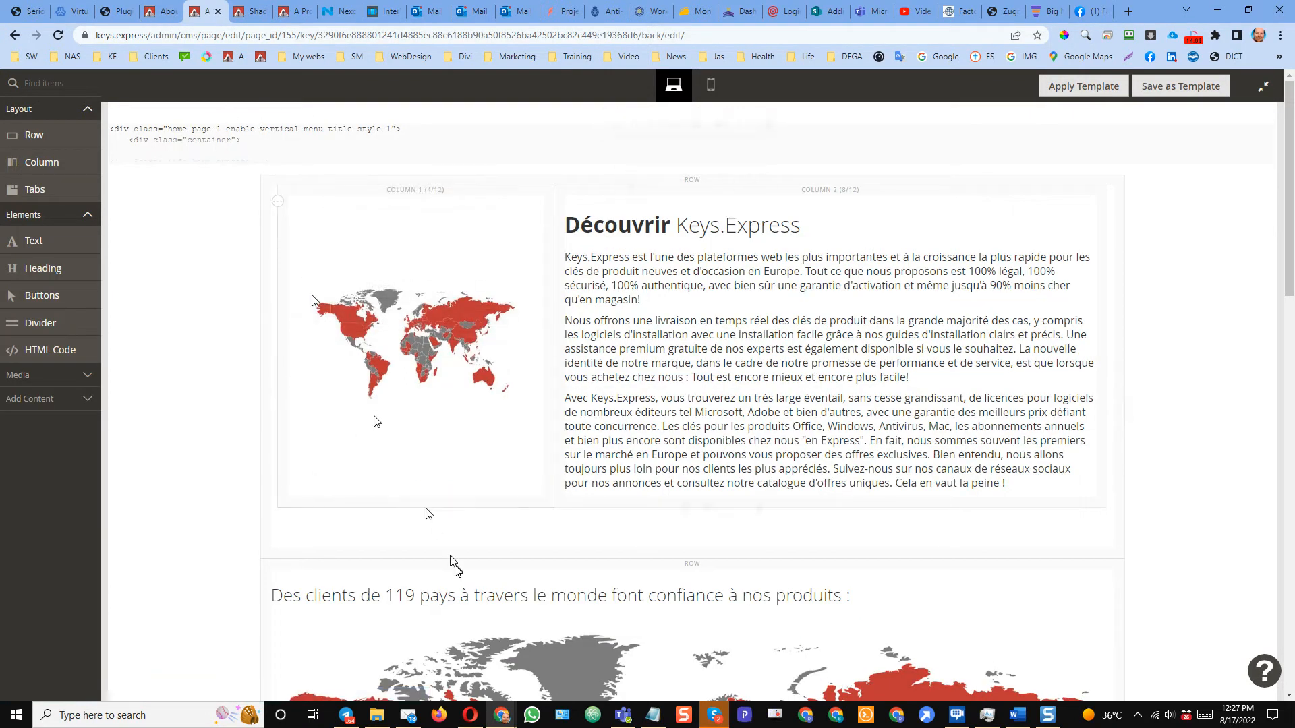
click(760, 507)
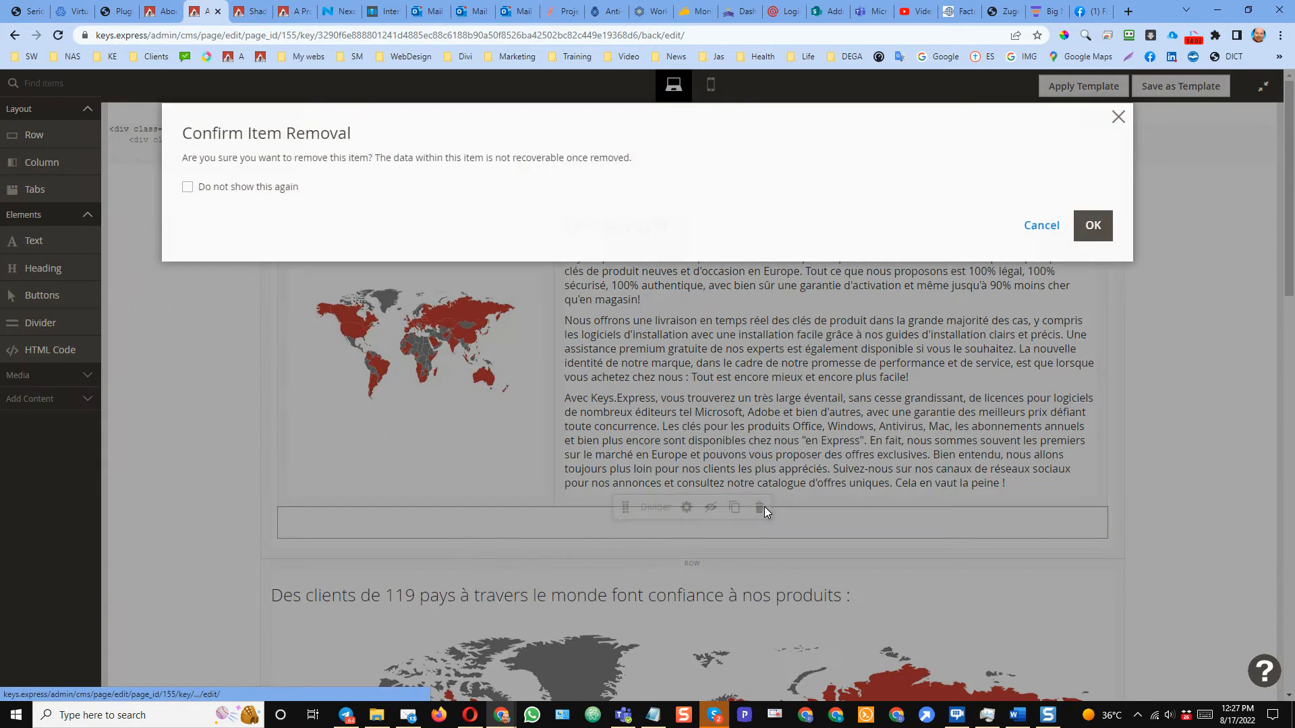
click(1092, 224)
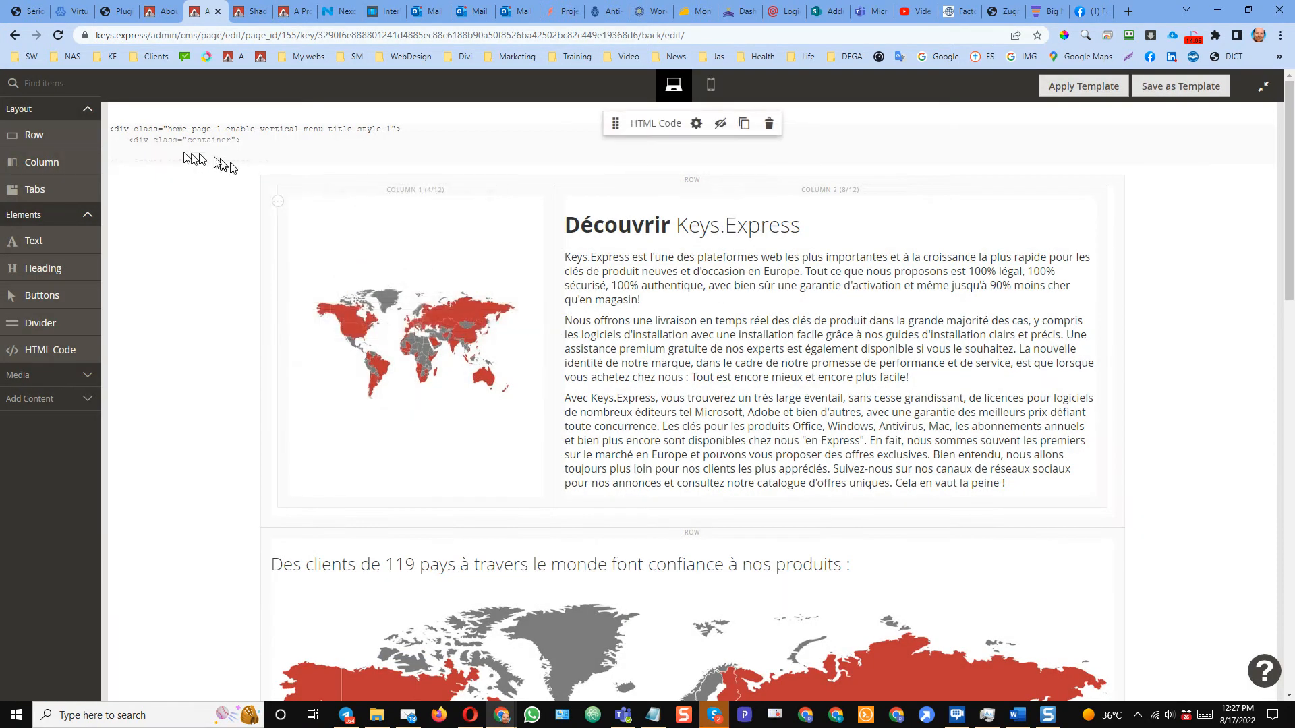
Add a separate row below the Découvrir row, place a divider in it and save its line thickness as 0 px
drag(29, 138, 452, 548)
drag(42, 322, 557, 664)
mouse_move(750, 572)
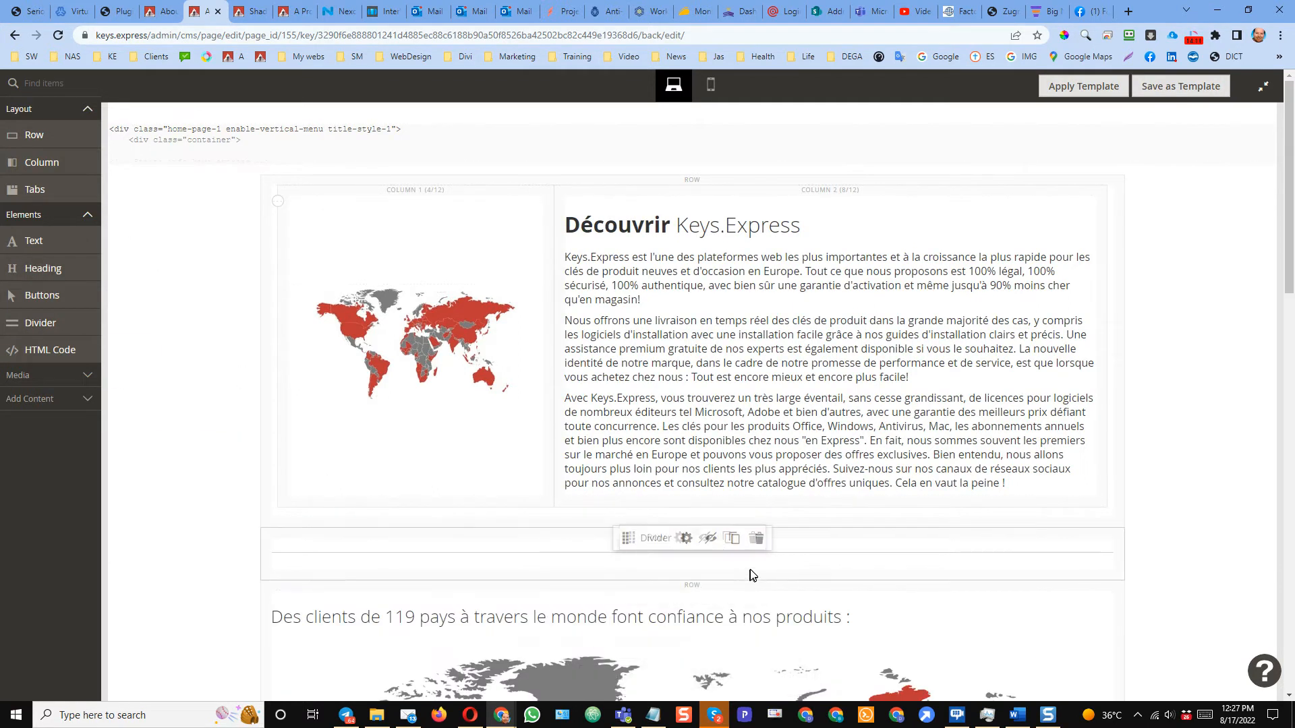
click(688, 542)
click(419, 263)
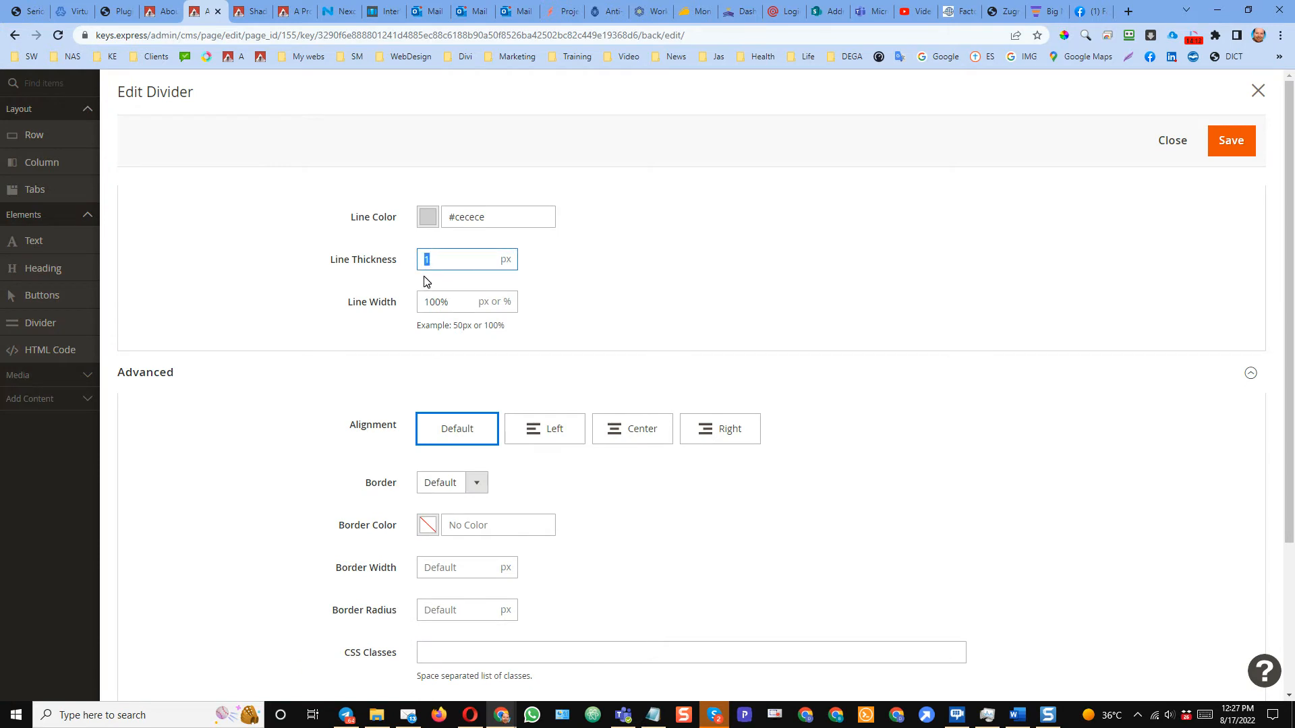
click(1231, 141)
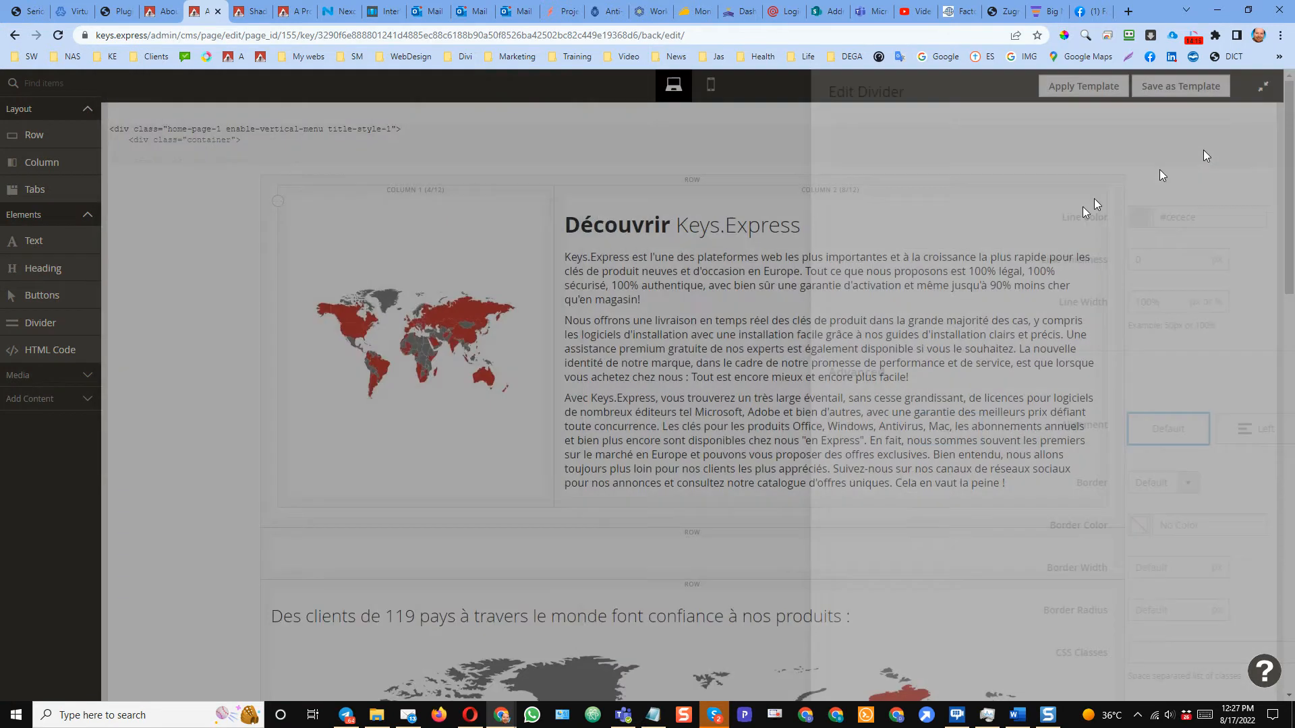
Add another row below the divider row and split it into an 8/12 column and a 4/12 column
drag(40, 135, 502, 519)
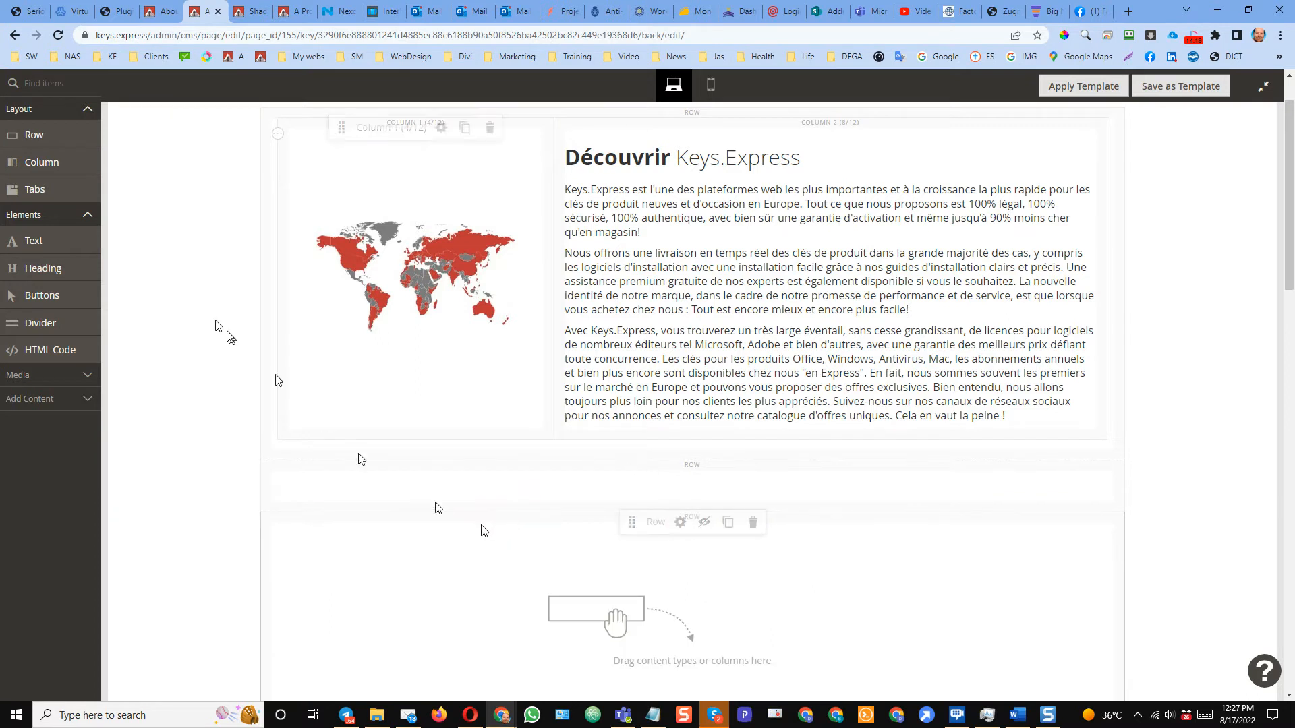
drag(35, 167, 742, 593)
scroll(756, 574, down, 1)
drag(692, 549, 834, 548)
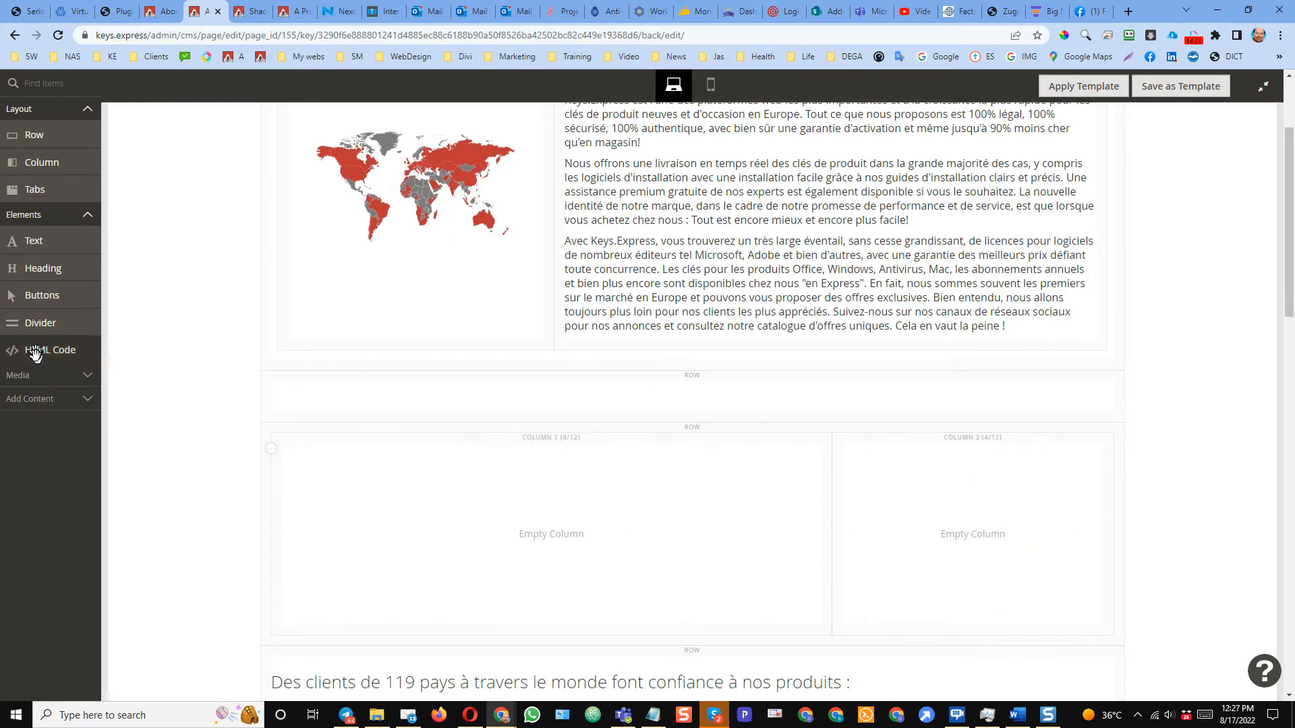
Add an image element to the new row's 4/12 column and upload ke_europe_map_small.jpg from the Maps folder into it
click(39, 376)
drag(45, 405, 995, 565)
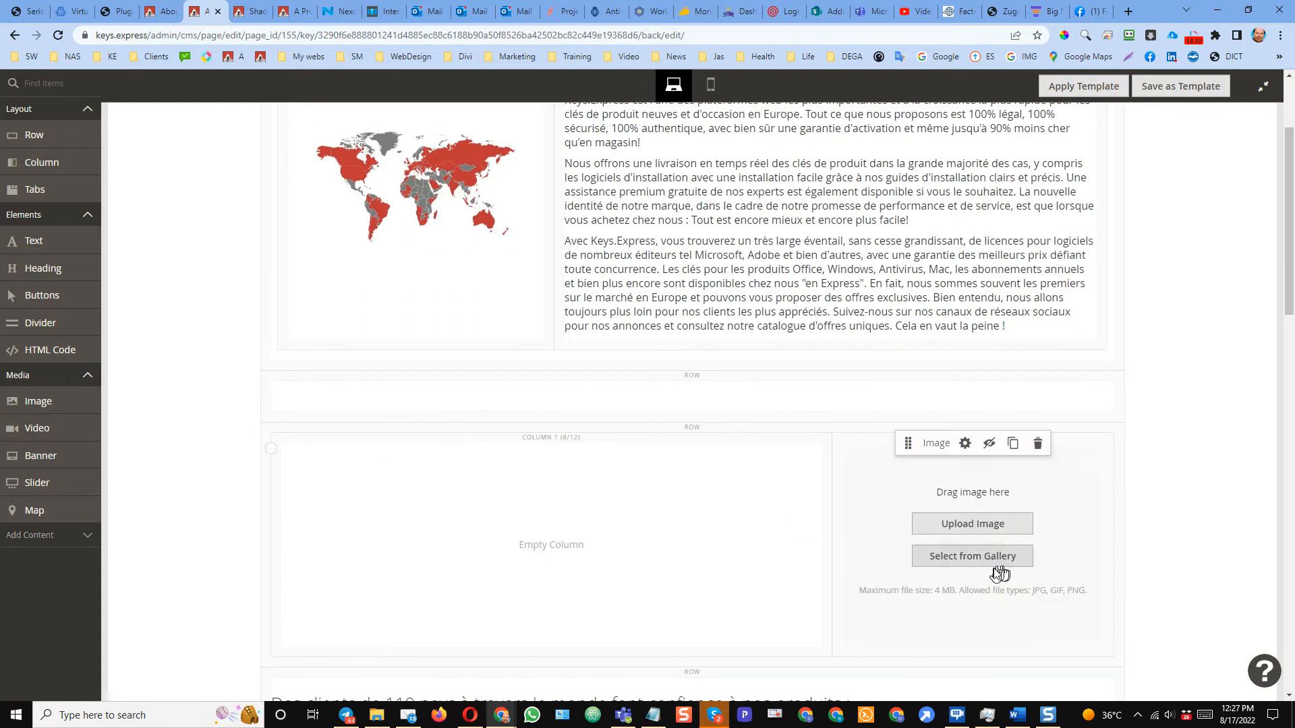
click(376, 715)
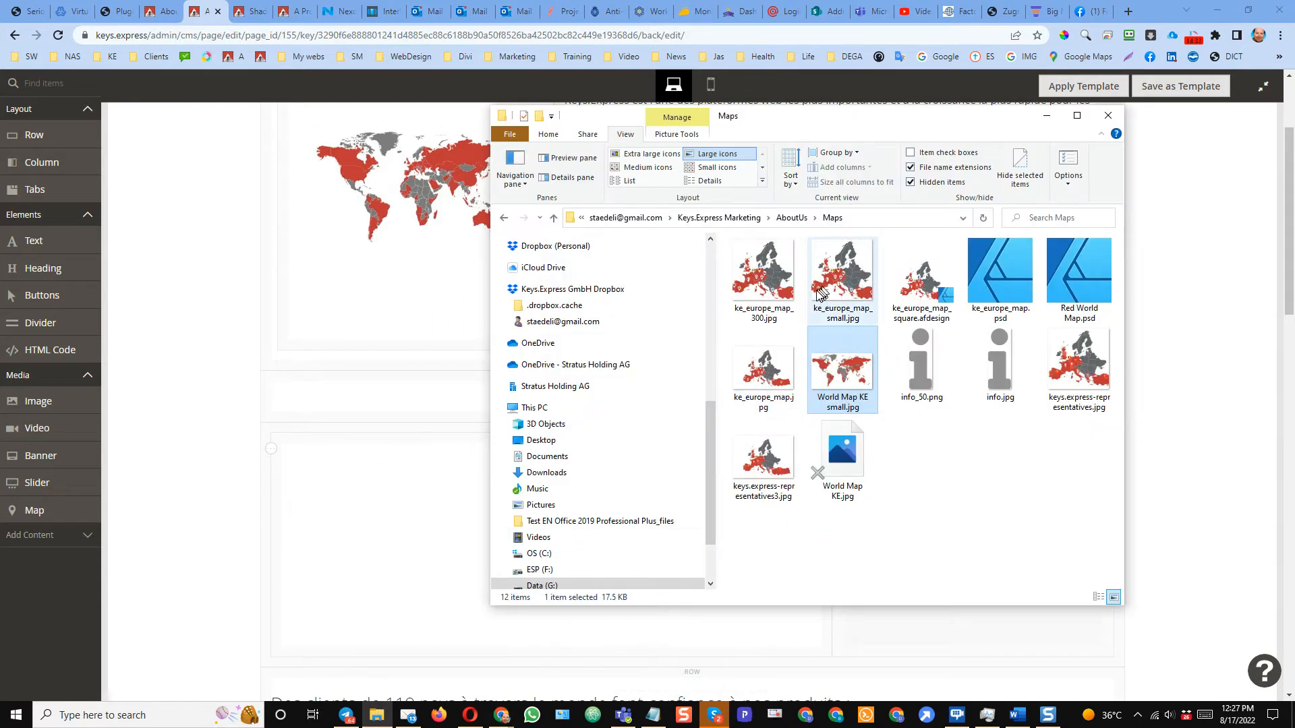
drag(824, 120, 425, 122)
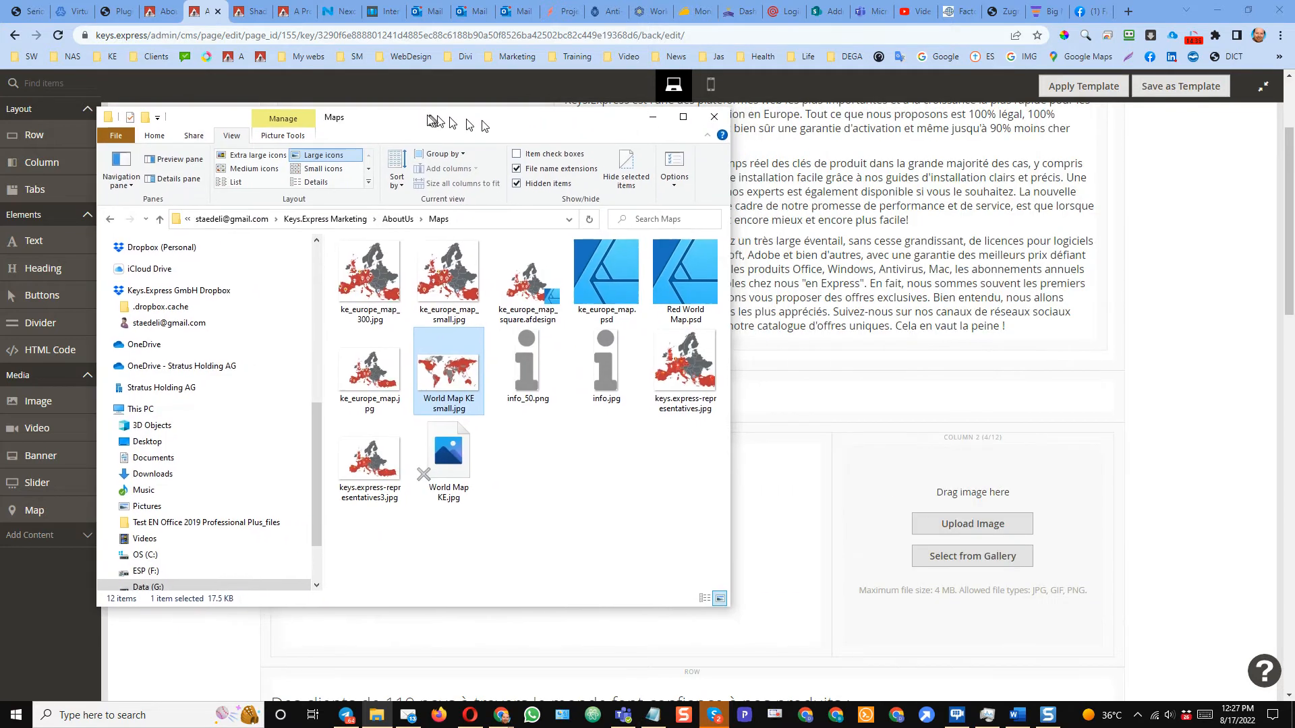
drag(439, 273, 992, 559)
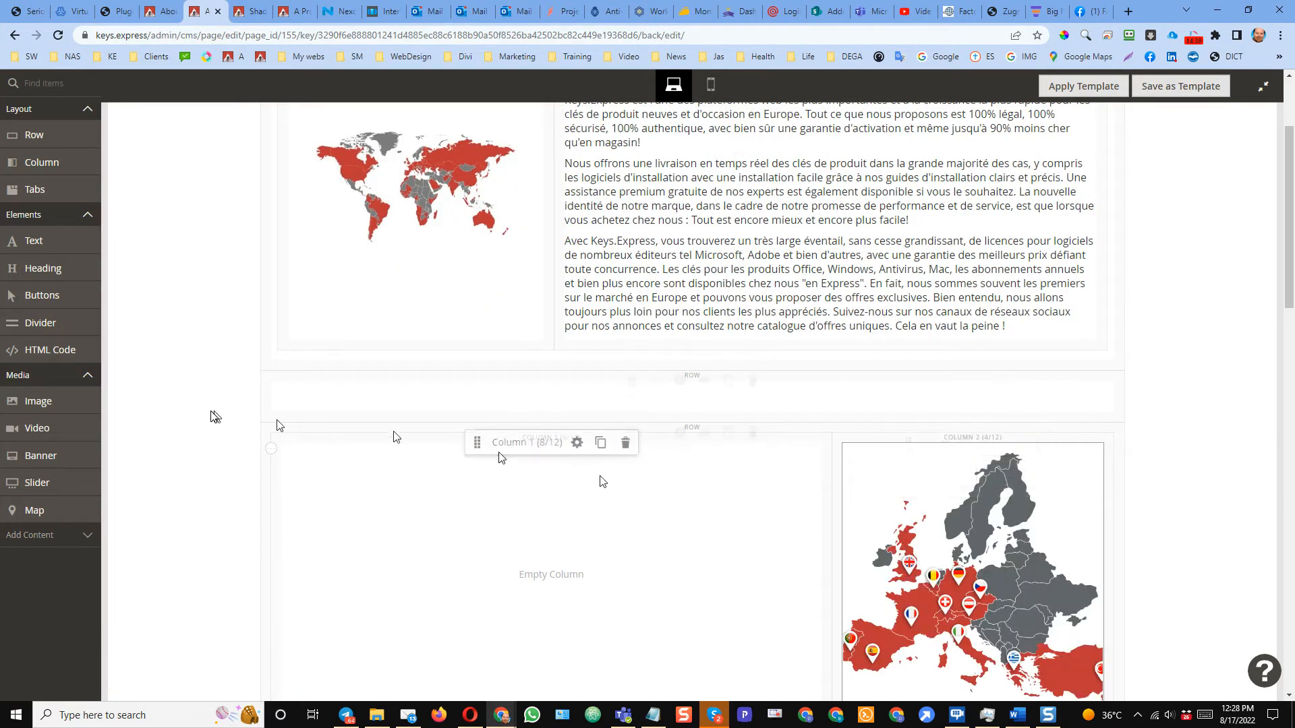
Add a text element to the empty 8/12 column beside the Europe map
scroll(526, 431, down, 2)
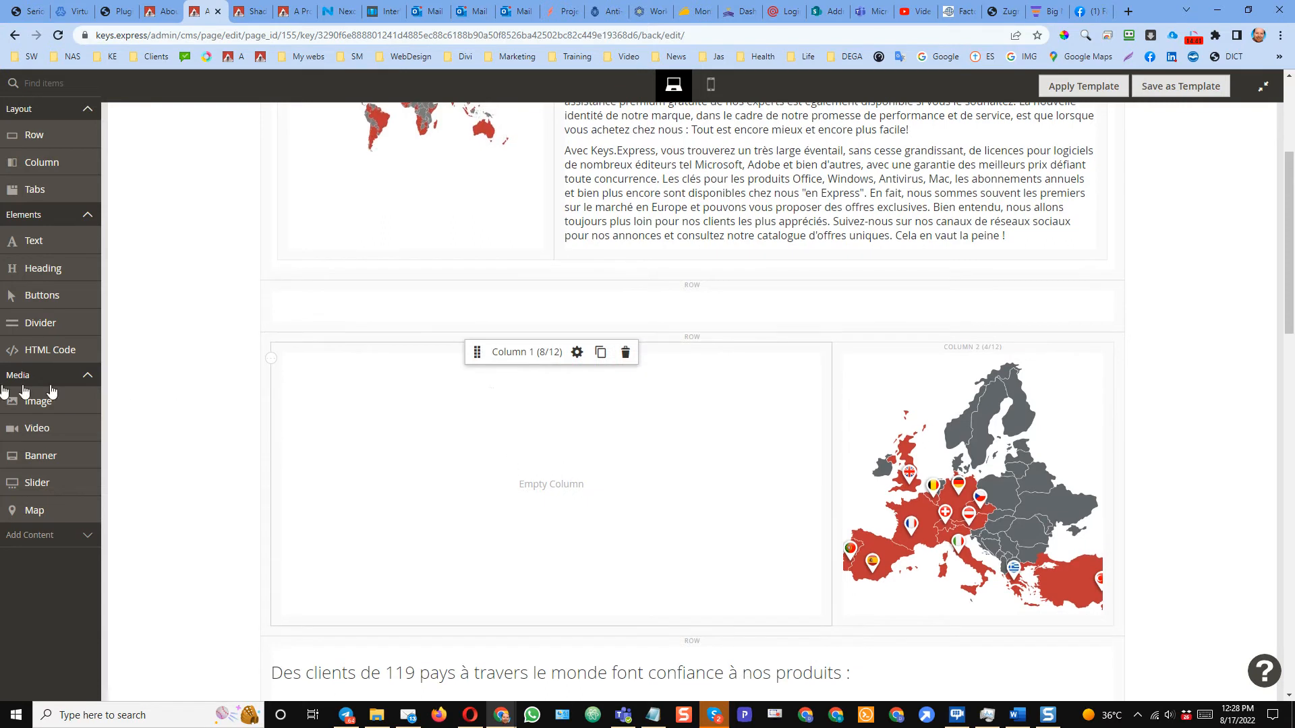
drag(31, 242, 483, 476)
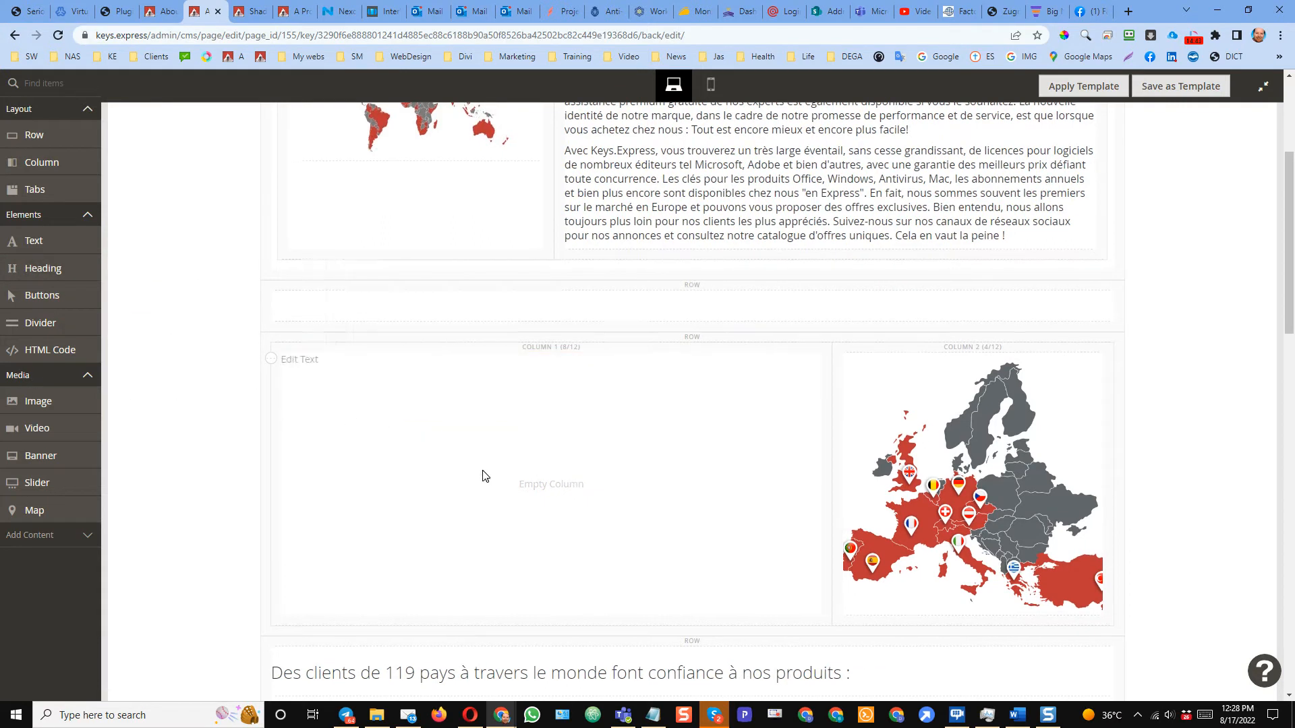
On the live French what-who page, select the "Qui est Keys.Express?" heading together with its two paragraphs
click(301, 15)
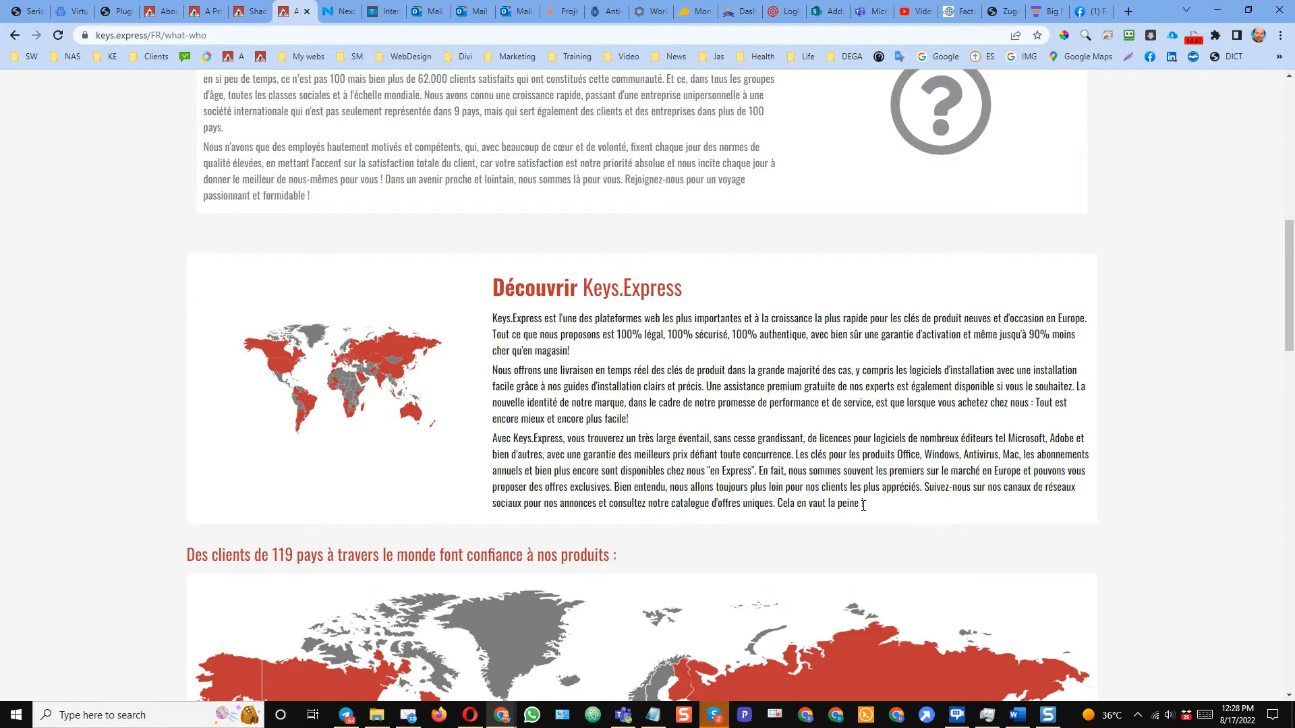
drag(869, 507, 490, 291)
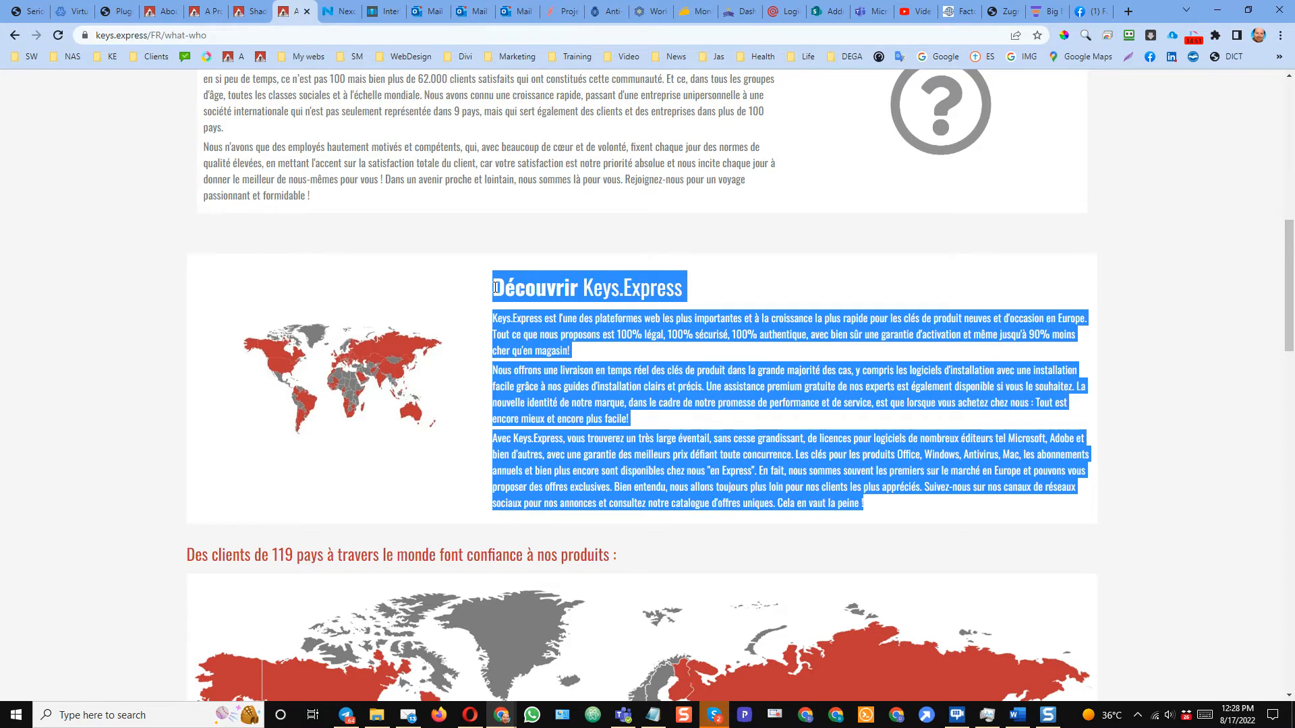
click(755, 352)
scroll(698, 358, up, 3)
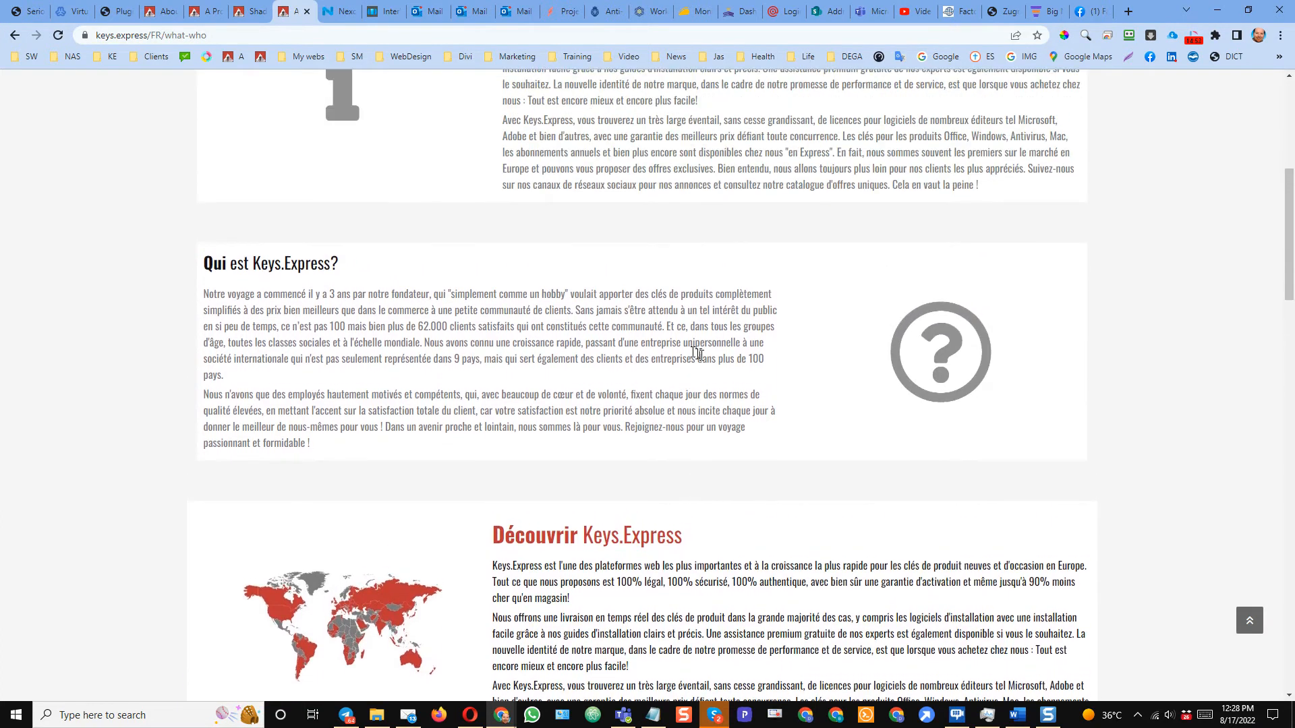
scroll(729, 536, down, 3)
scroll(809, 439, up, 4)
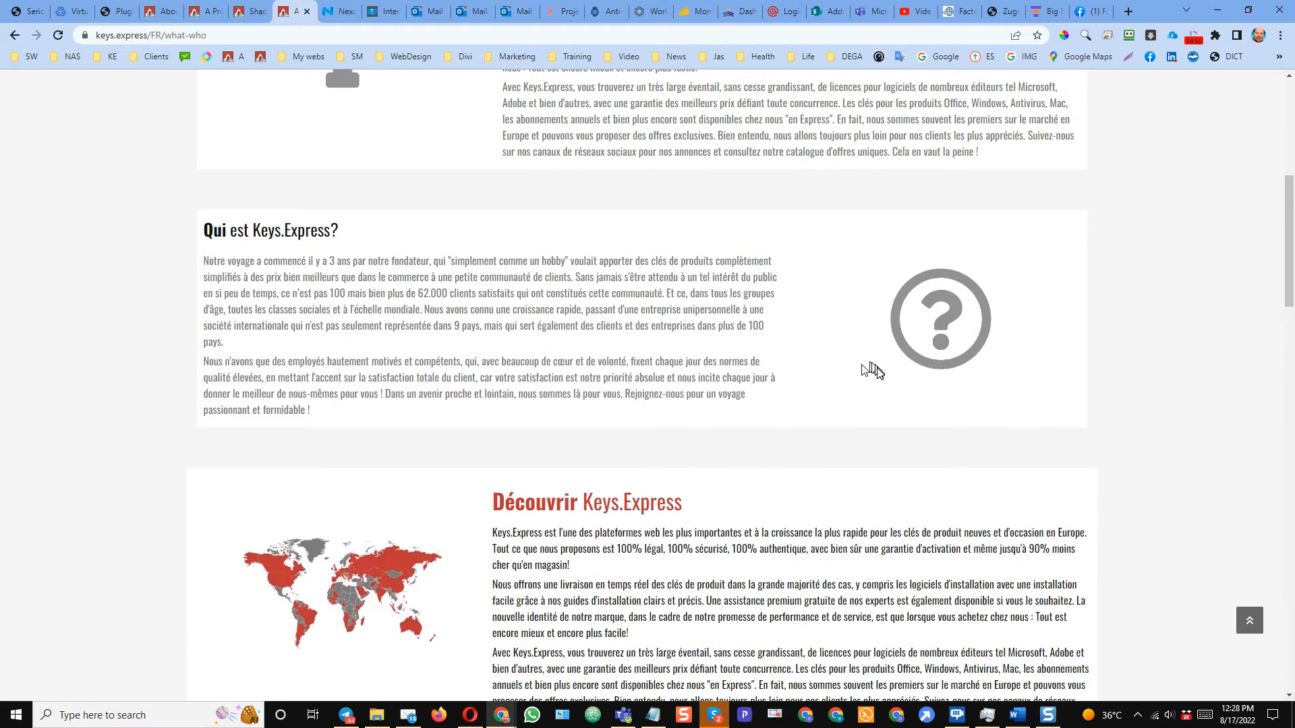
drag(413, 435, 235, 228)
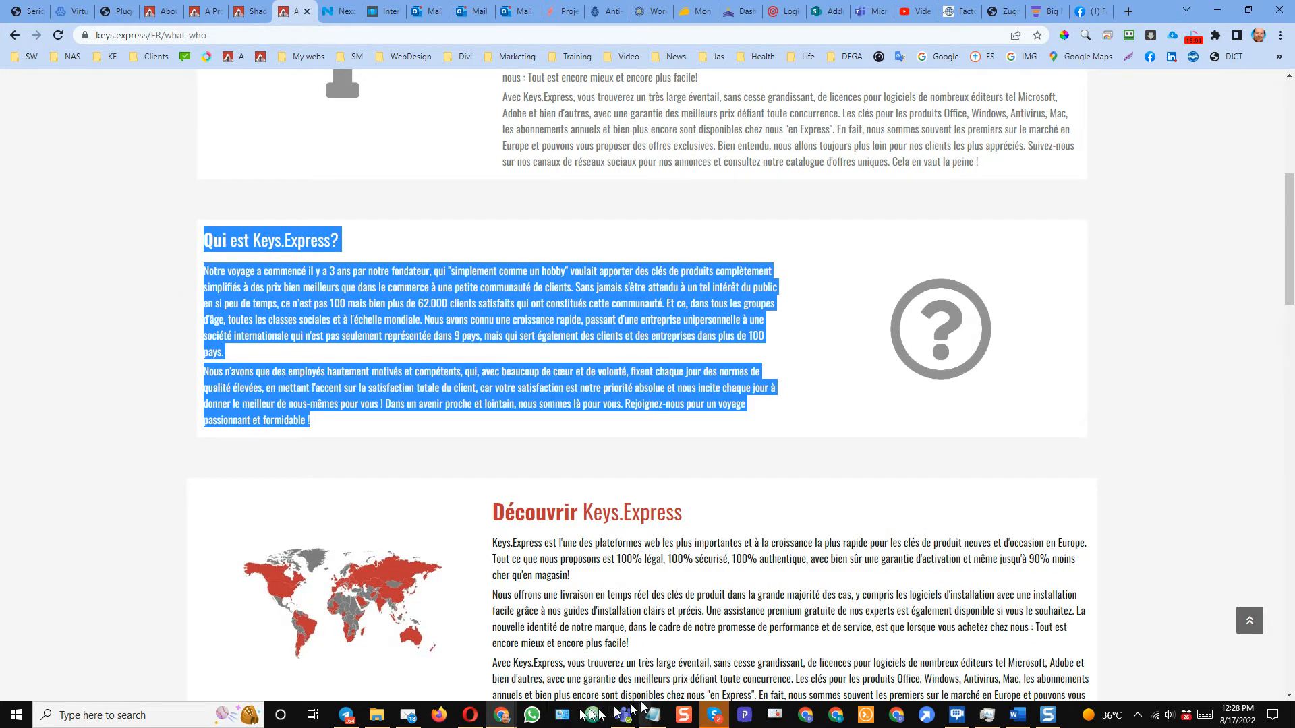
Replace the contents of the Notepad document with the "Qui est Keys.Express?" text and copy all of it as plain text
click(653, 718)
click(422, 432)
key(ctrl+a)
key(Delete)
text(Qui est Keys.Express? Notre voyage a commencé il y a 3 ans par notre fondateur, qui "simplement comme un hobby" voulait apporter des clés de produits complètement simplifiés à des prix bien meilleurs que dans le commerce à une petite communauté de clients. Sans jamais s'être attendu à un tel intérêt du public en si peu de temps, ce n’est pas 100 mais bien plus de 62.000 clients satisfaits qui ont constitués cette communauté. Et ce, dans tous les groupes d'âge, toutes les classes sociales et à l'échelle mondiale. Nous avons connu une croissance rapide, passant d'une entreprise unipersonnelle à une société internationale qui n'est pas seulement représentée dans 9 pays, mais qui sert également des clients et des entreprises dans plus de 100 pays.  Nous n'avons que des employés hautement motivés et compétents, qui, avec beaucoup de cœur et de volonté, fixent chaque jour des normes de qualité élevées, en mettant l'accent sur la satisfaction totale du client, car votre satisfaction est notre priorité absolue et nous incite chaque jour à donner le meilleur de nous-mêmes pour vous ! Dans un avenir proche et lointain, nous sommes là pour vous. Rejoignez-nous pour un voyage passionnant et formidable !)
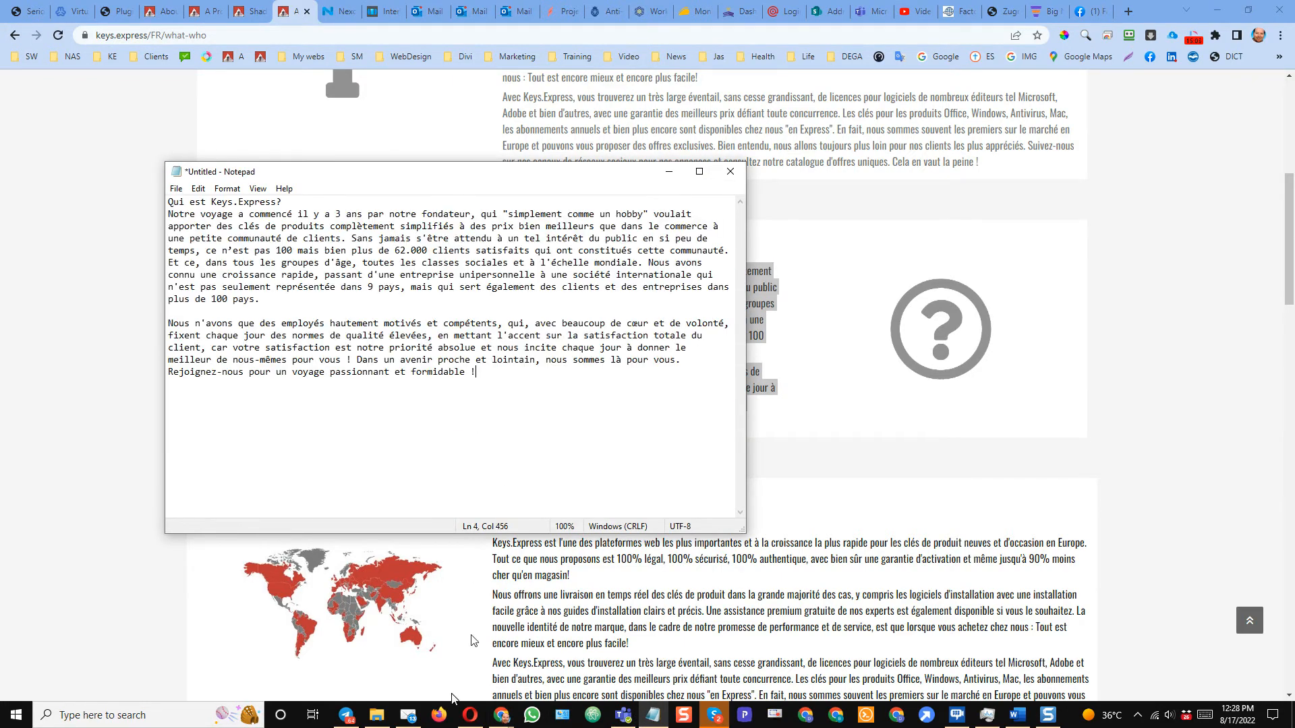
key(ctrl+a)
key(ctrl+c)
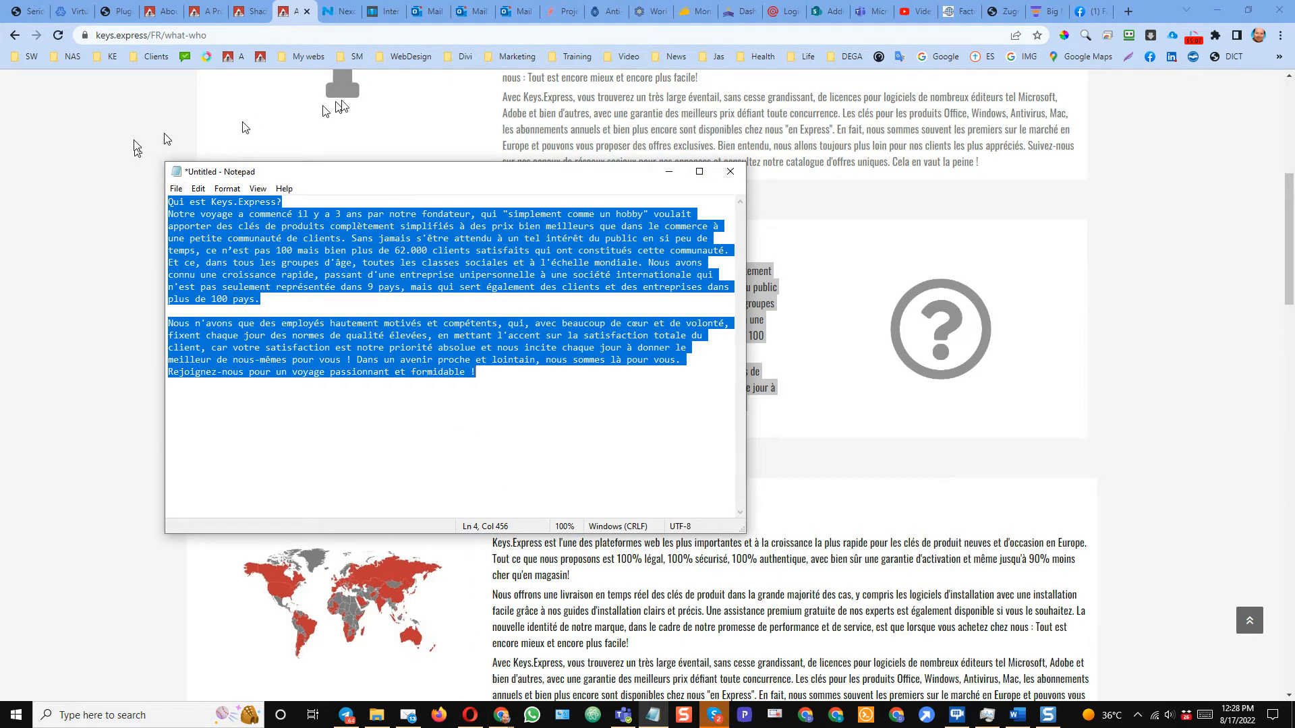
Paste the plain text into the 8/12 column's text element and set its two body paragraphs to 16px
click(206, 11)
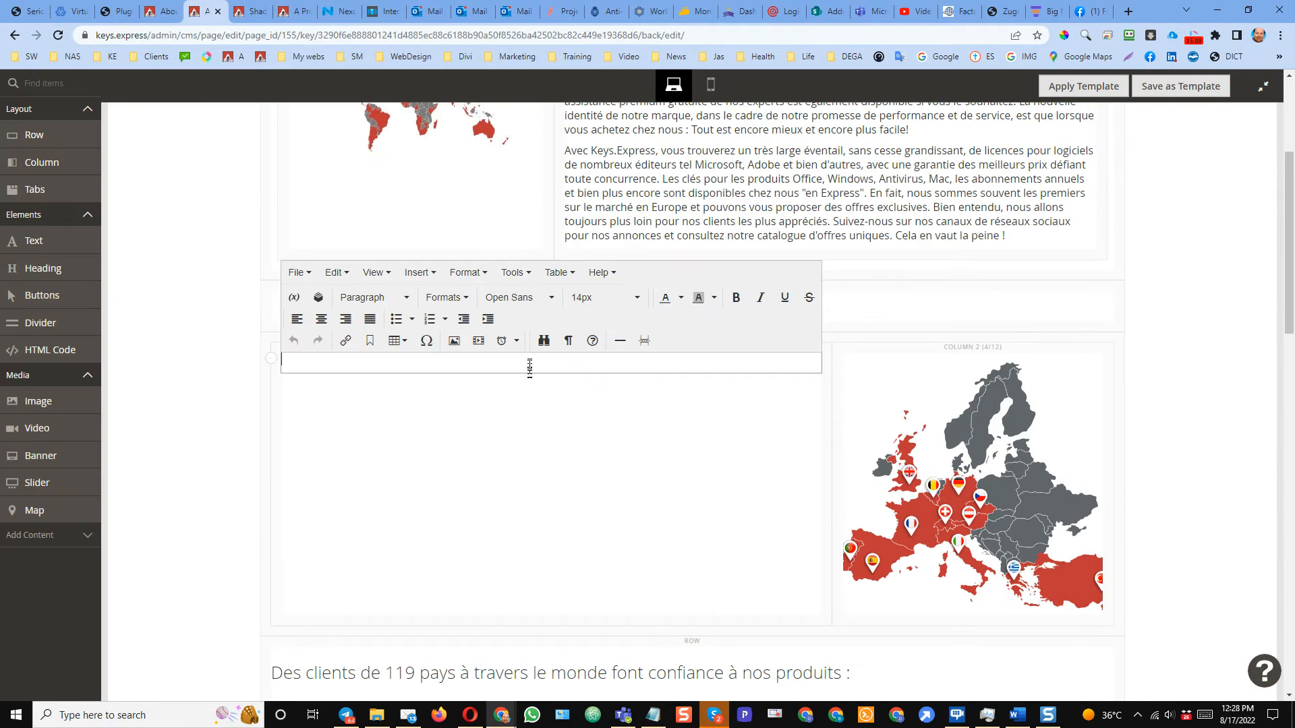
key(ctrl+v)
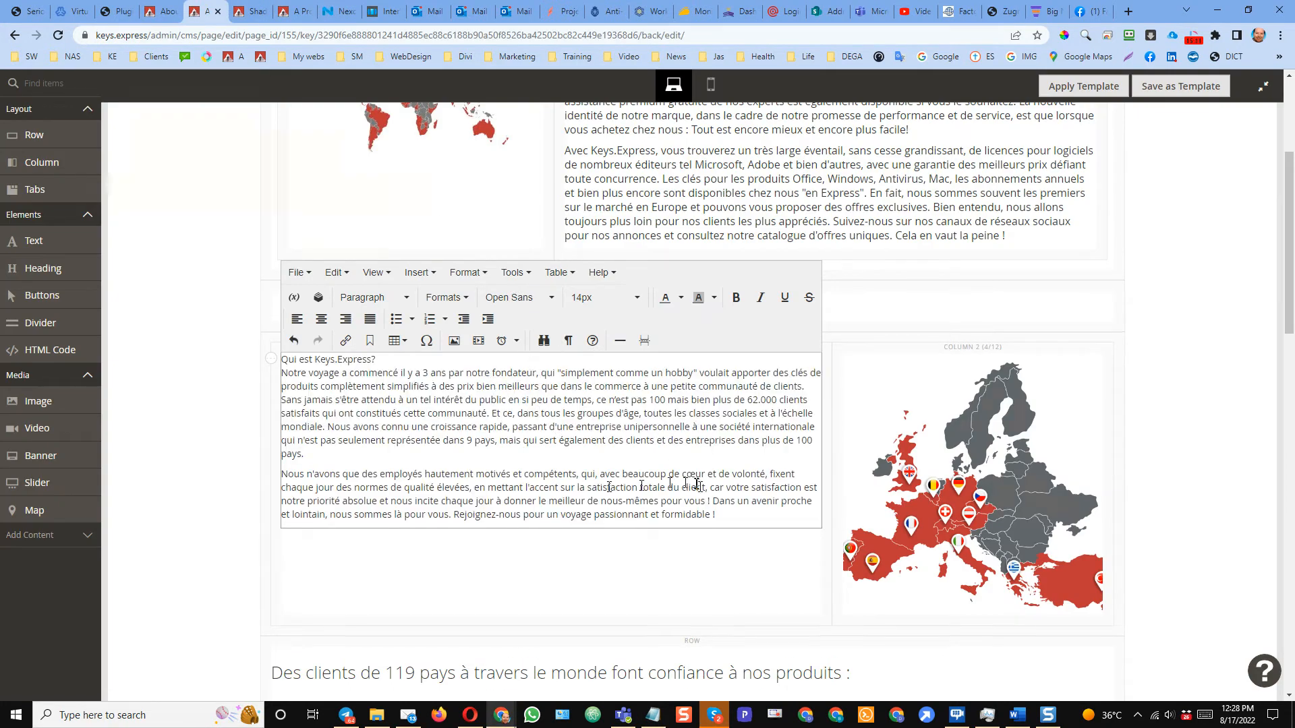
drag(741, 518, 255, 378)
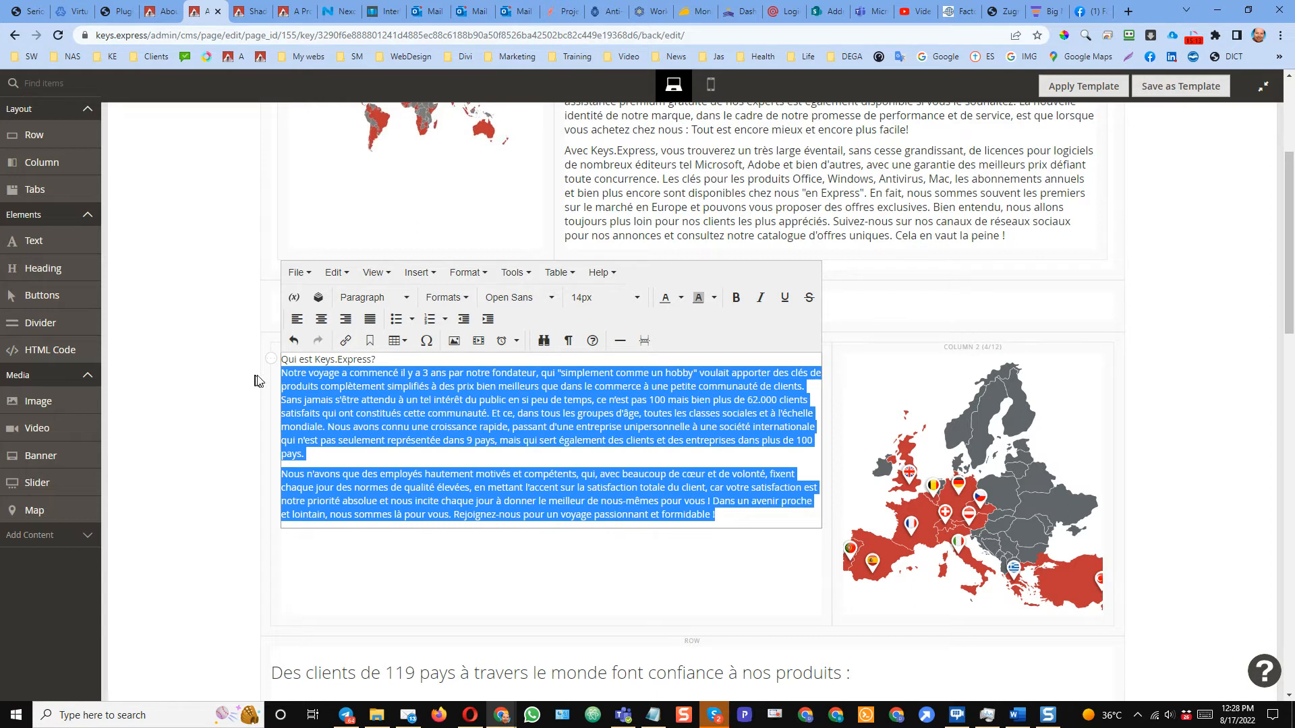
click(636, 298)
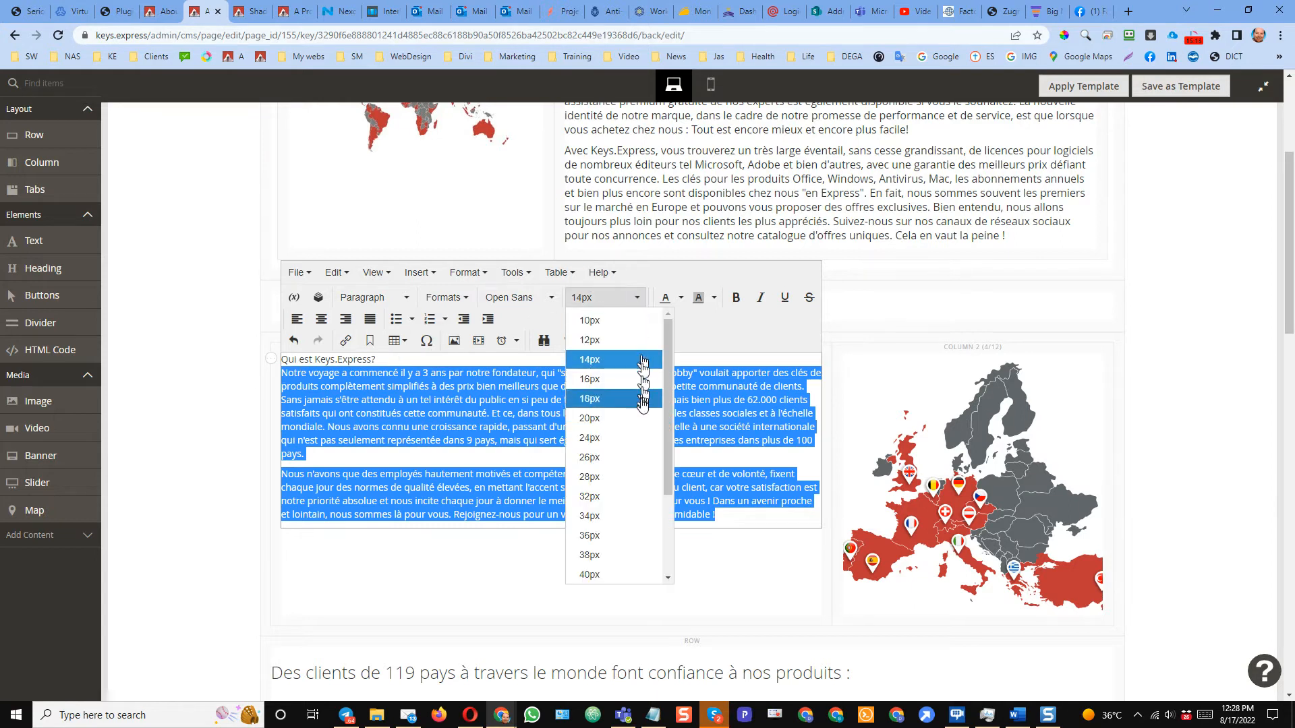
click(634, 380)
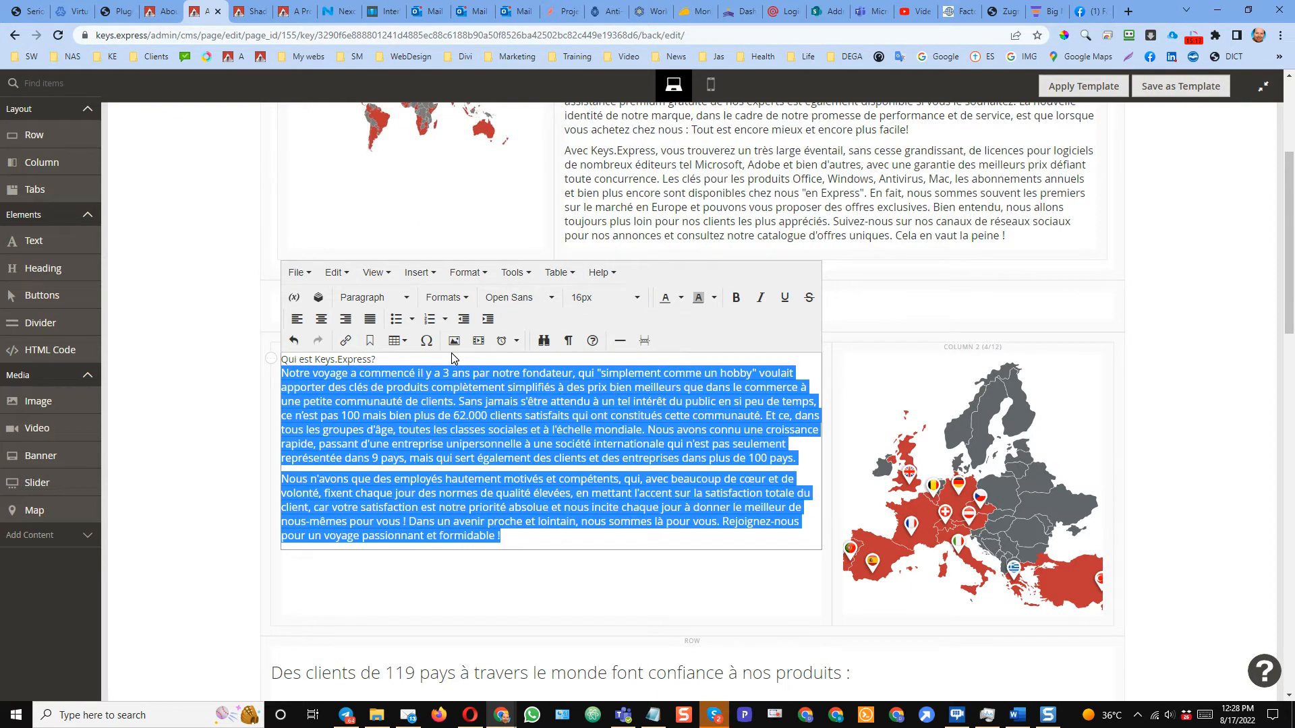
Split "Qui est Keys.Express?" into its own paragraph and format it as Heading 2 at 32px
click(456, 360)
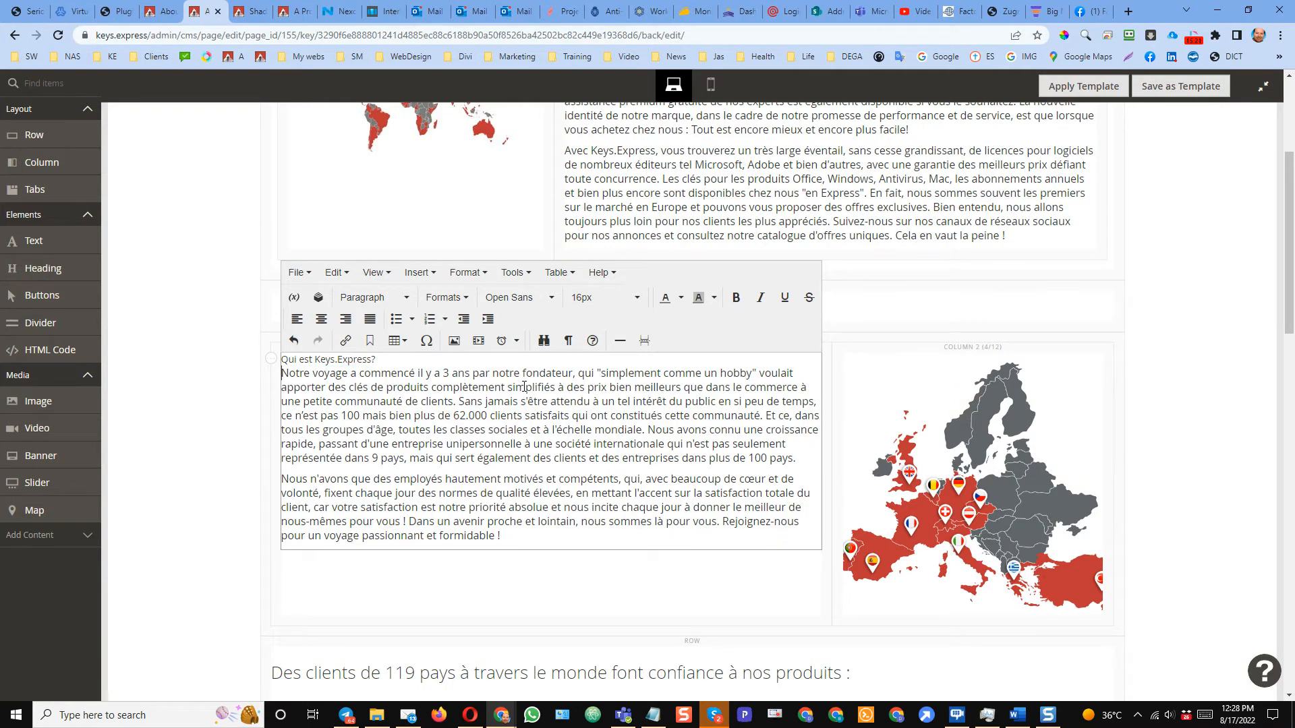
key(Return)
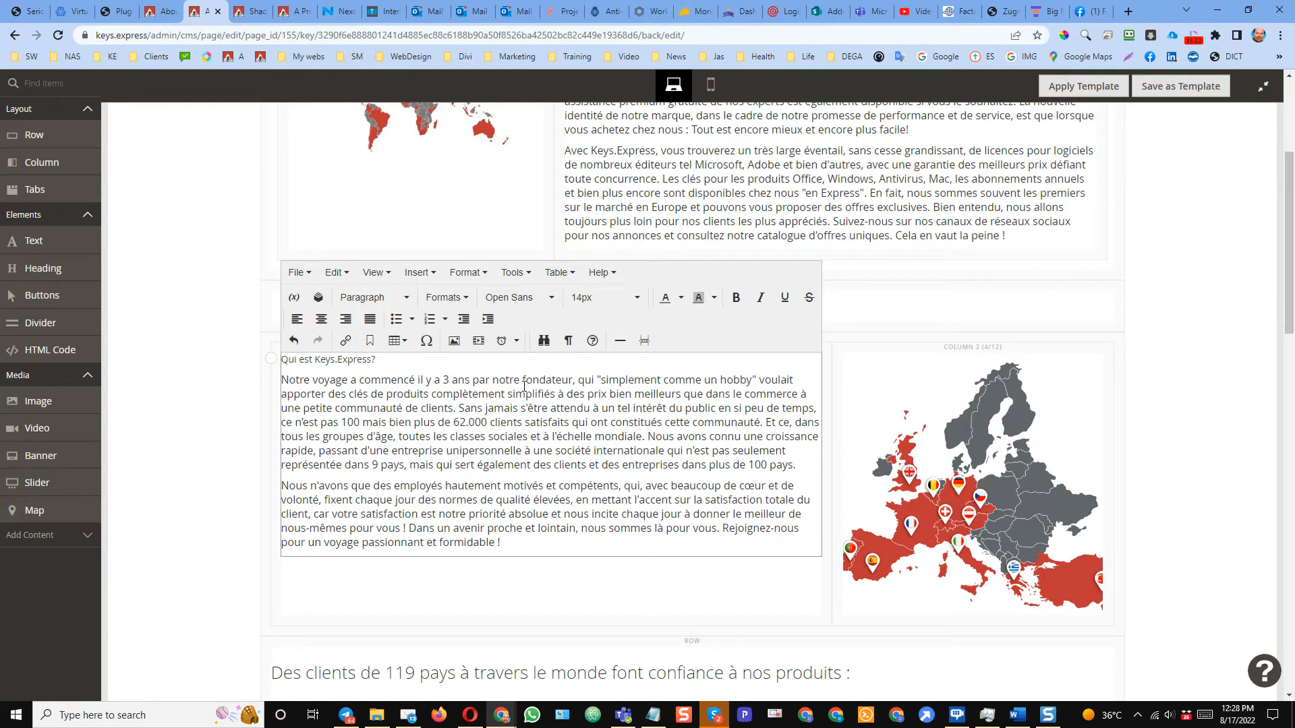
key(shift+Up)
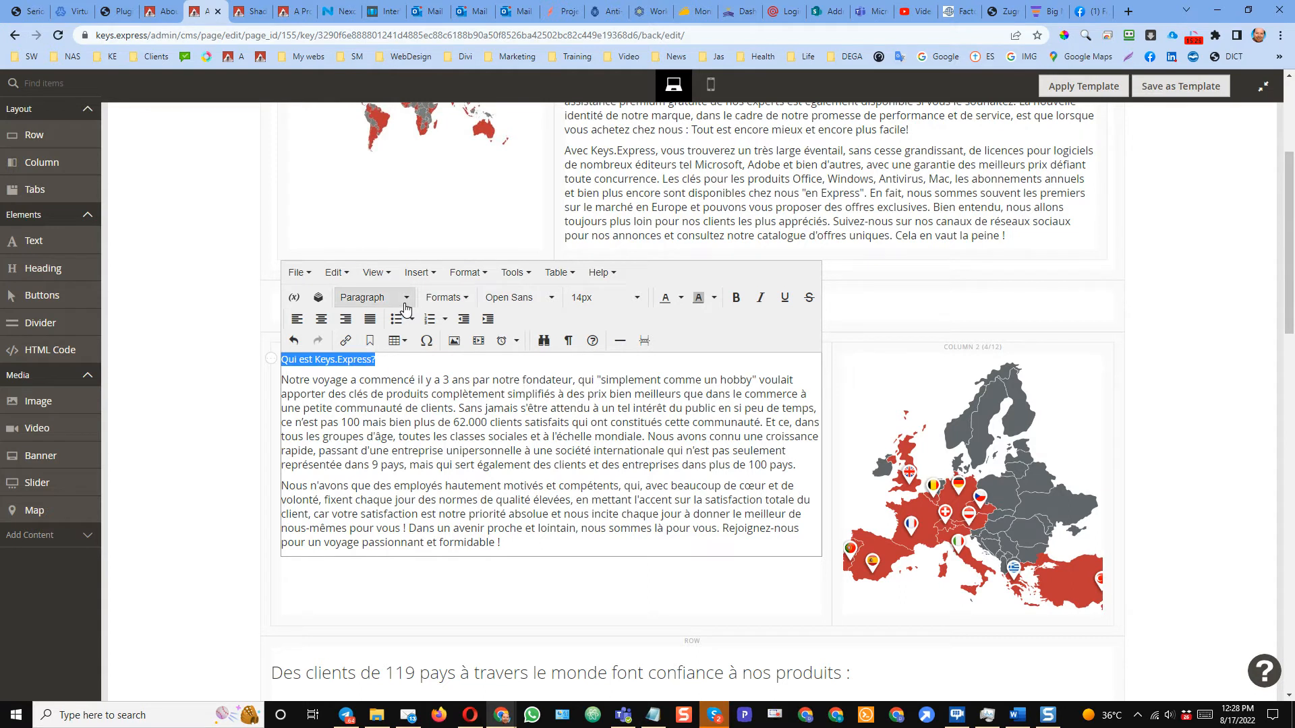
click(375, 297)
click(410, 389)
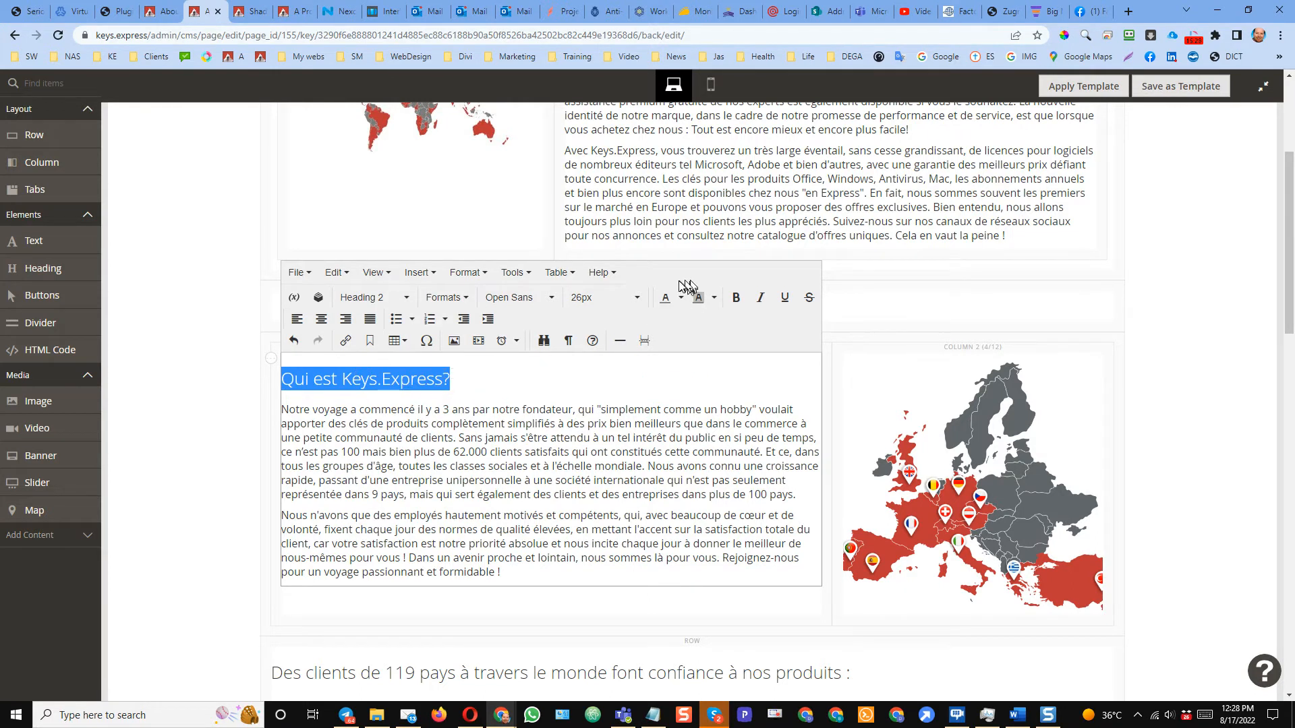
click(638, 297)
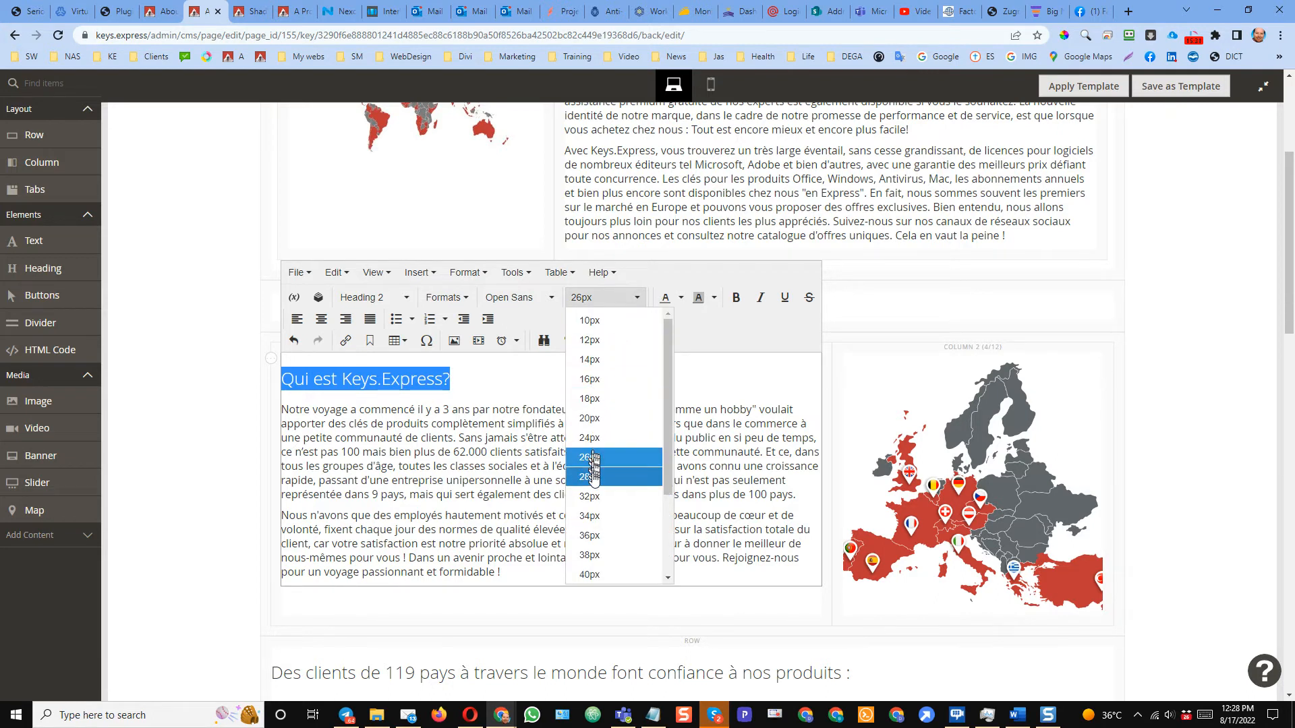
click(590, 496)
click(413, 396)
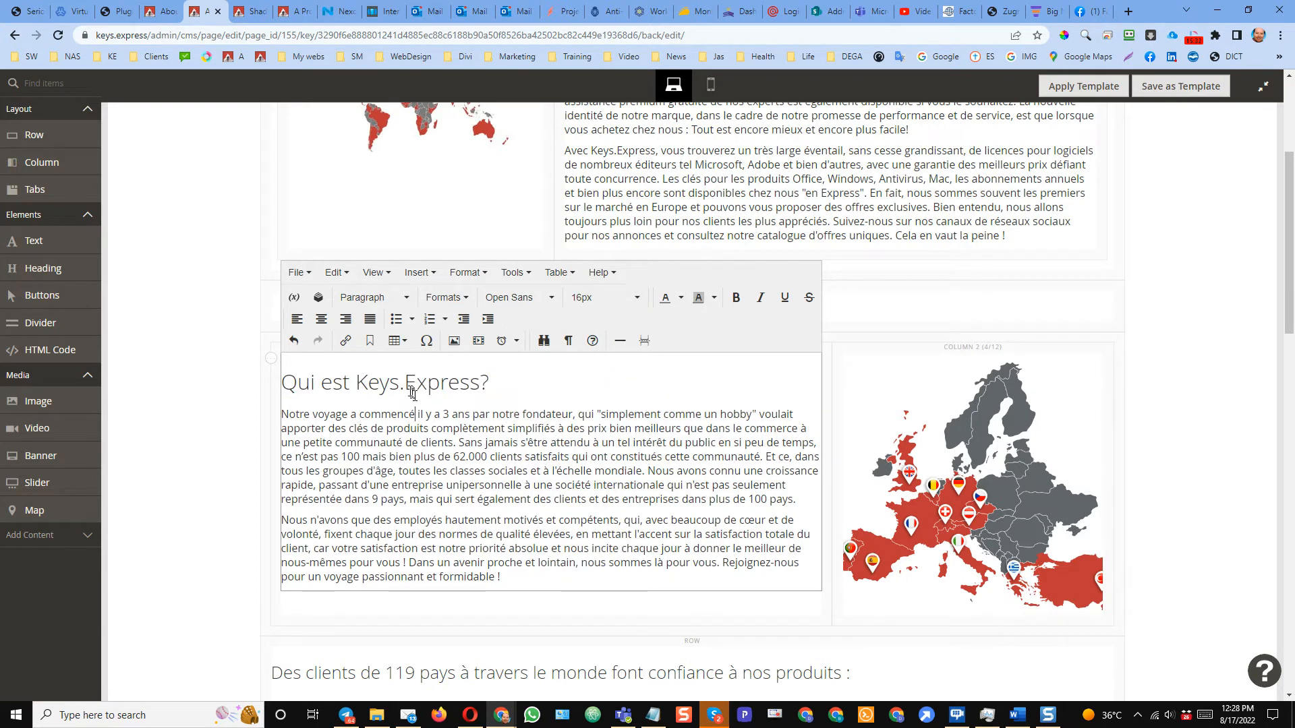
Check the heading style on the live French page, make "Qui est" bold in the new heading and leave the text editor
click(286, 19)
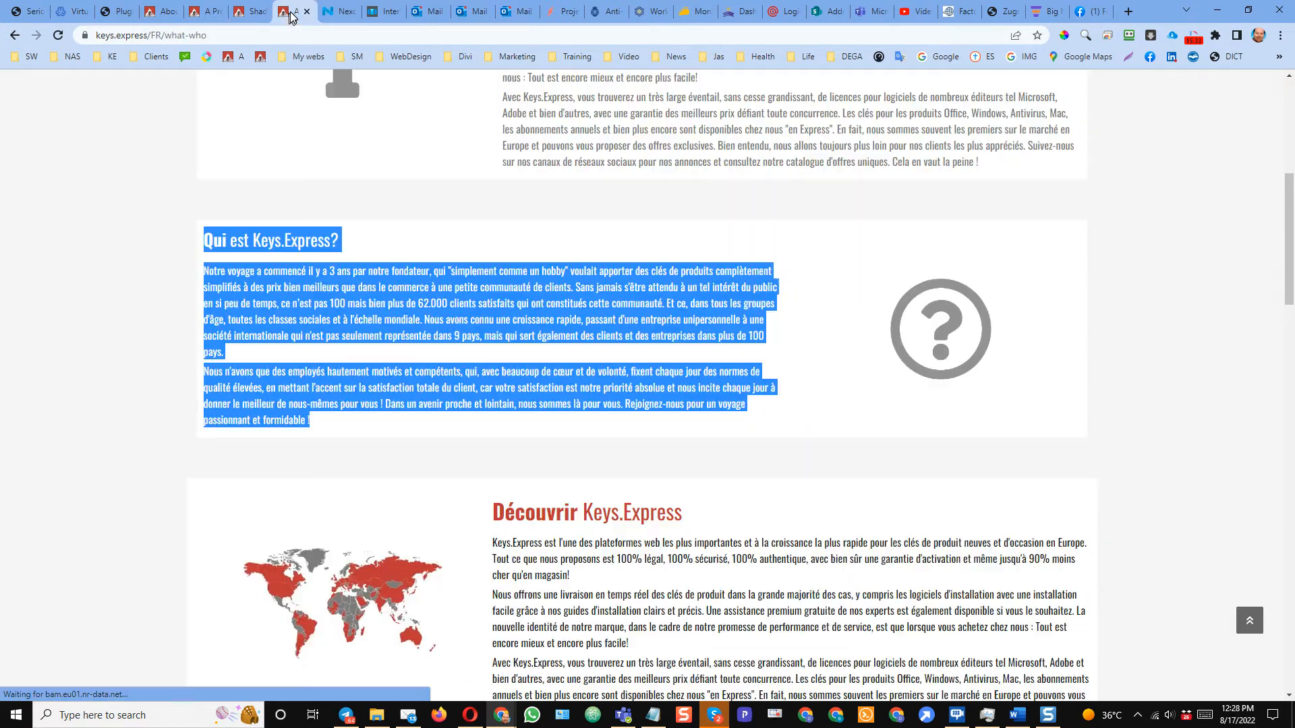
click(203, 16)
drag(338, 386, 280, 383)
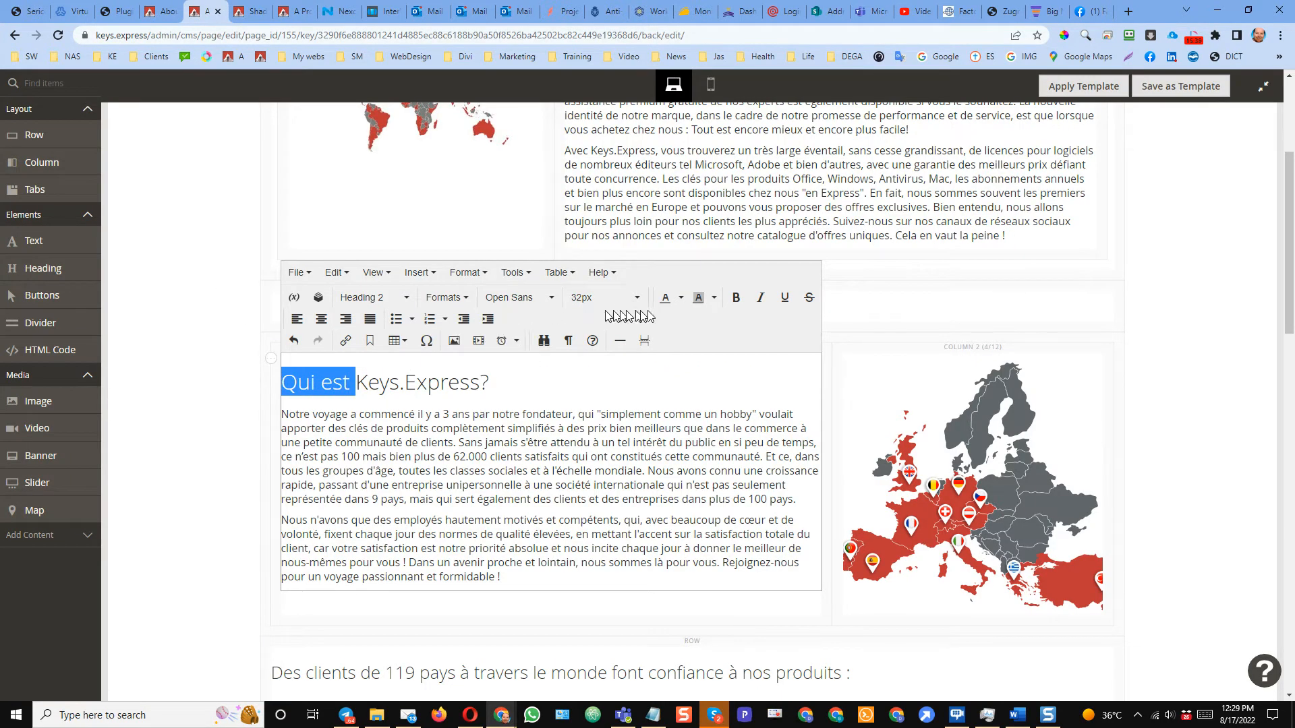
click(736, 298)
click(651, 414)
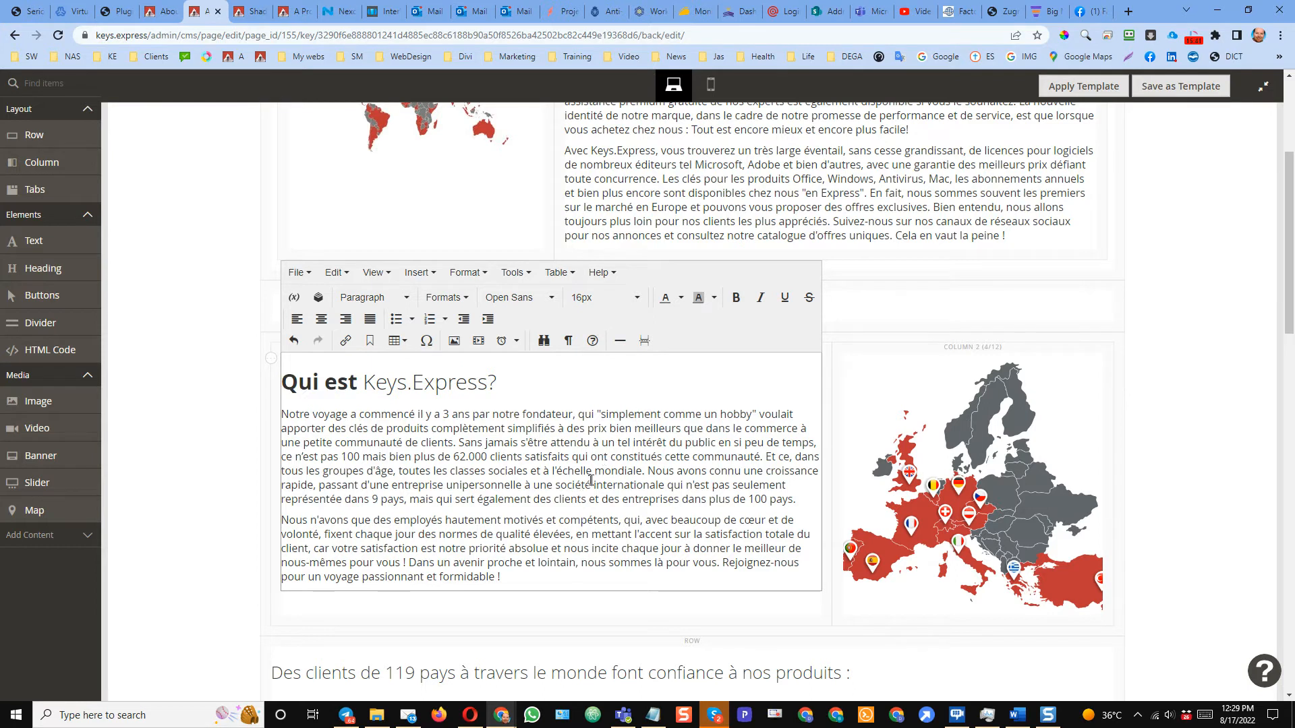
scroll(590, 480, down, 1)
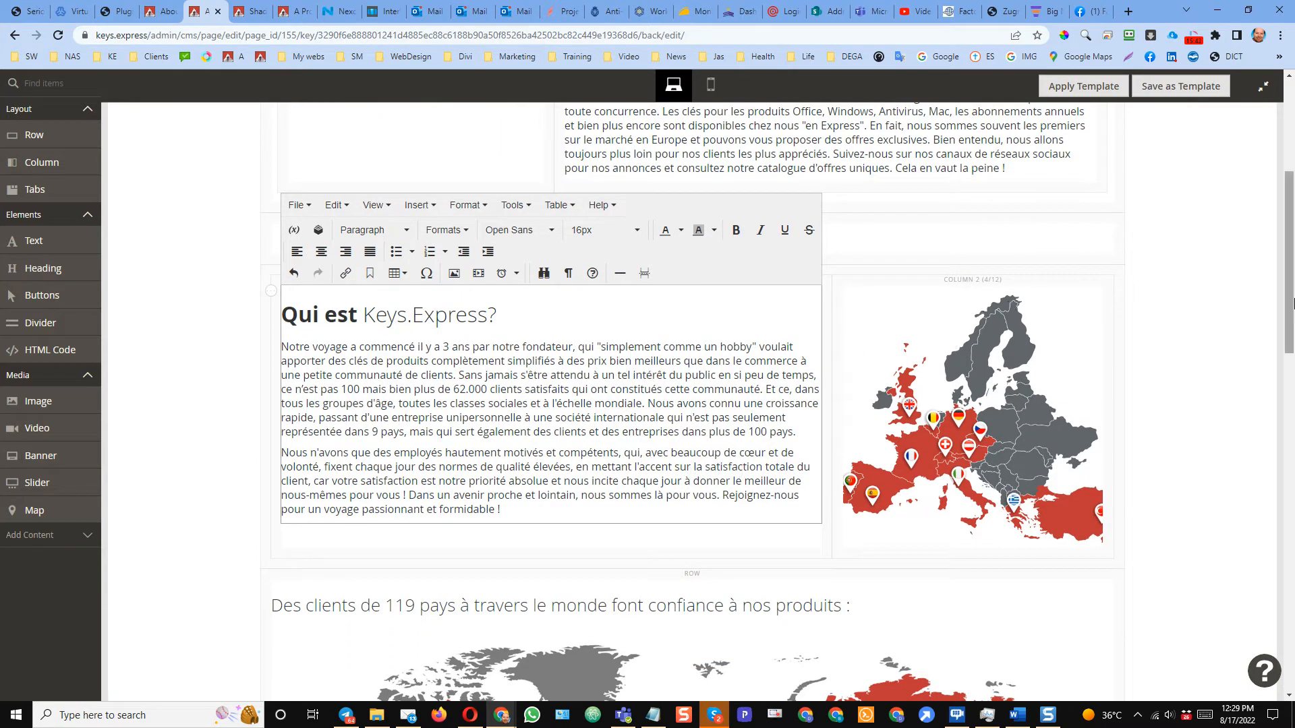
click(1135, 285)
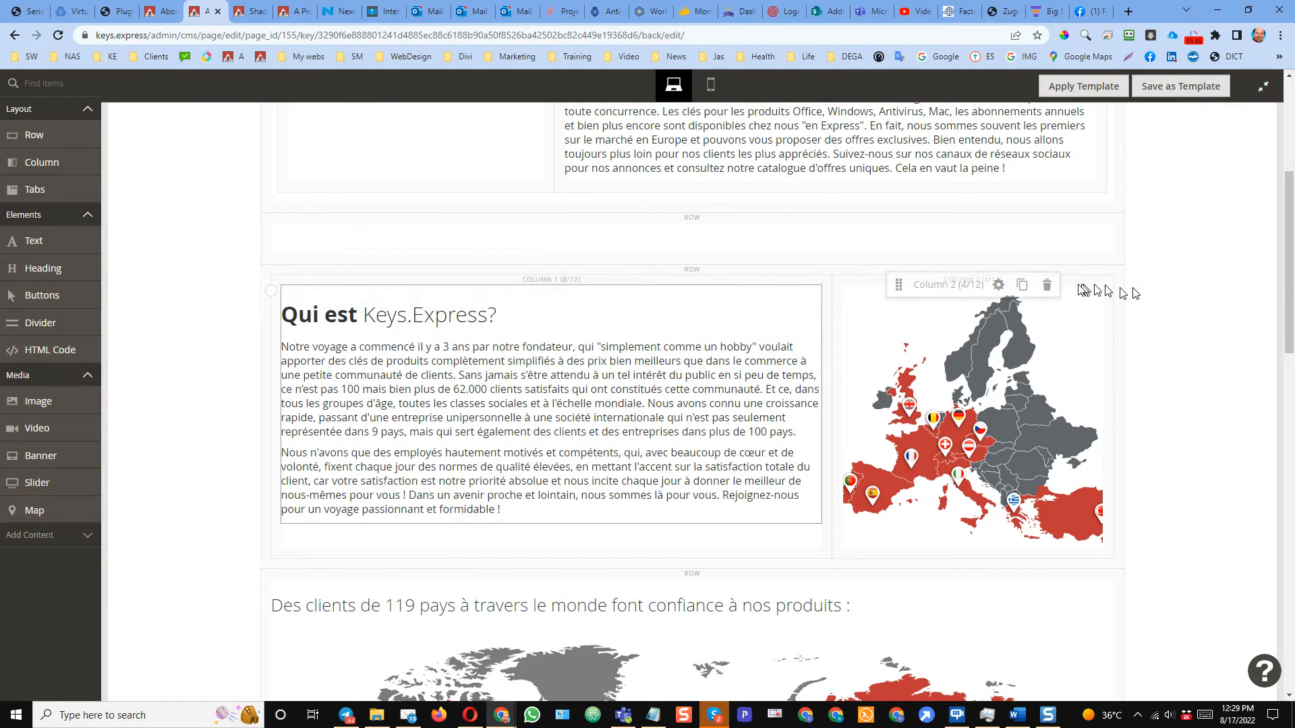
In the Europe map row's settings, set the vertical alignment to Center and the background color to #ffffff
click(680, 275)
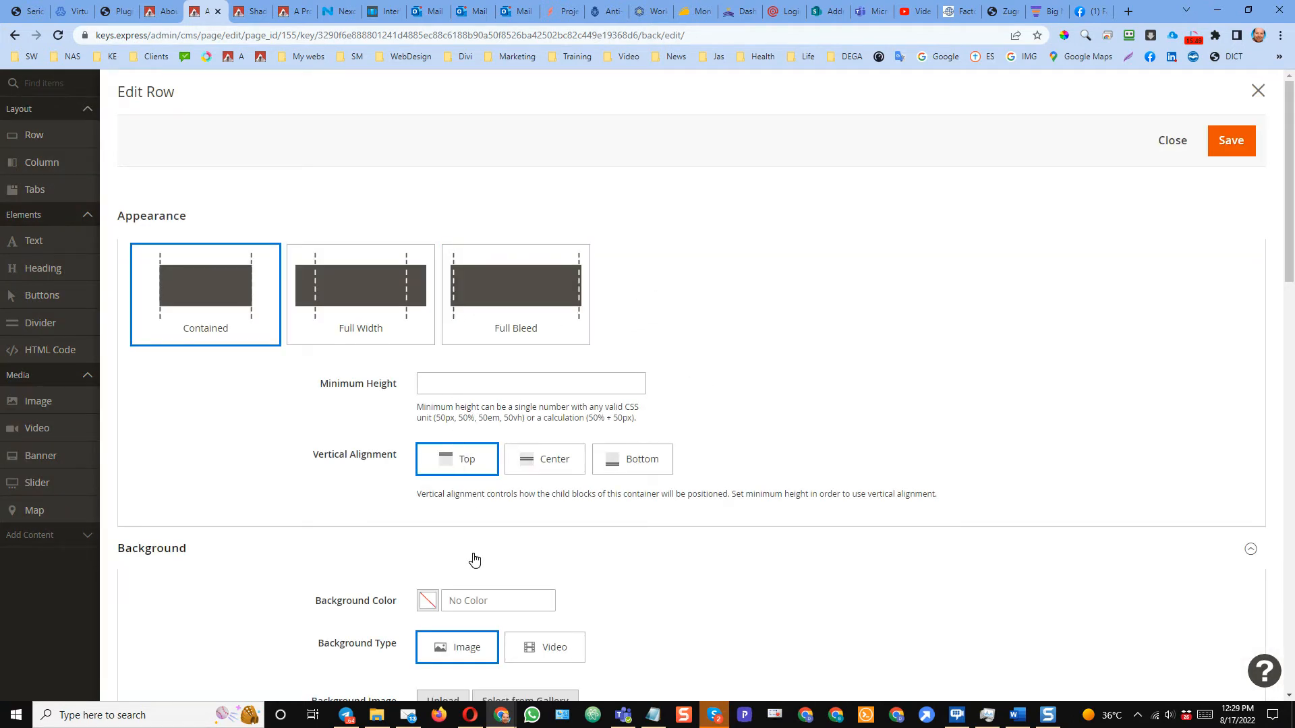
click(527, 467)
scroll(527, 472, down, 1)
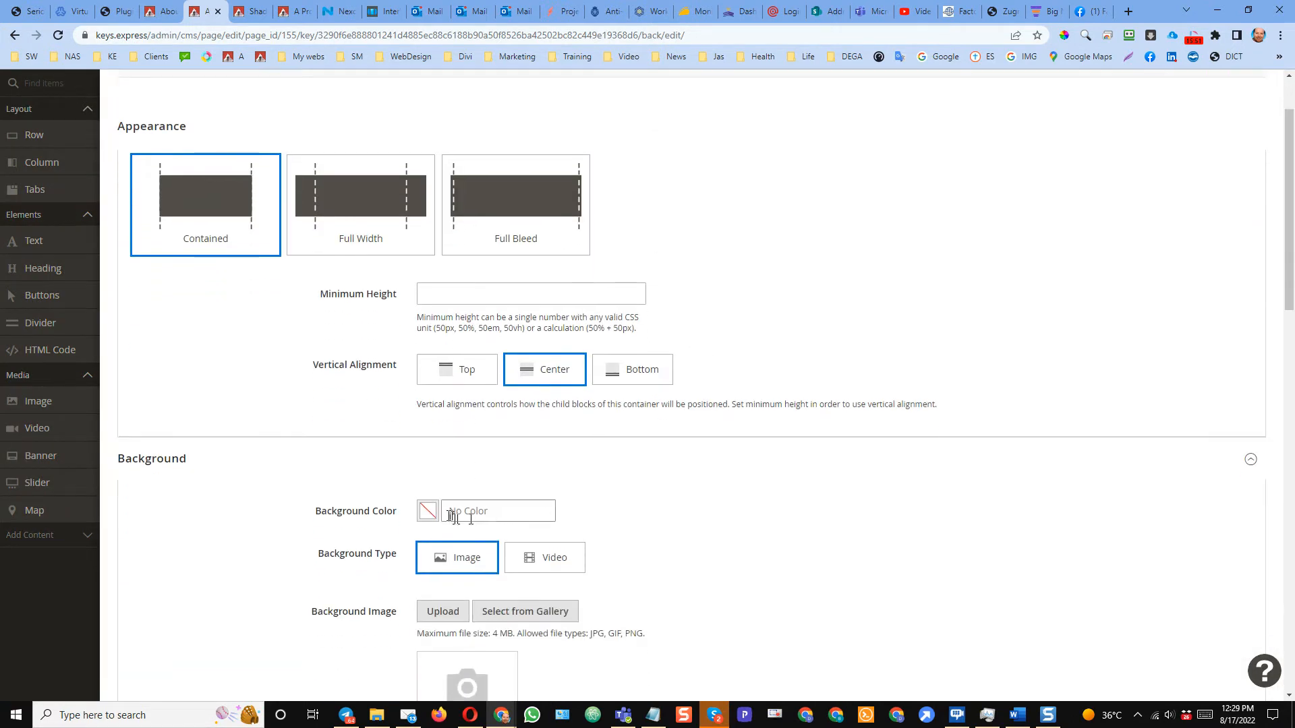
click(451, 511)
click(526, 333)
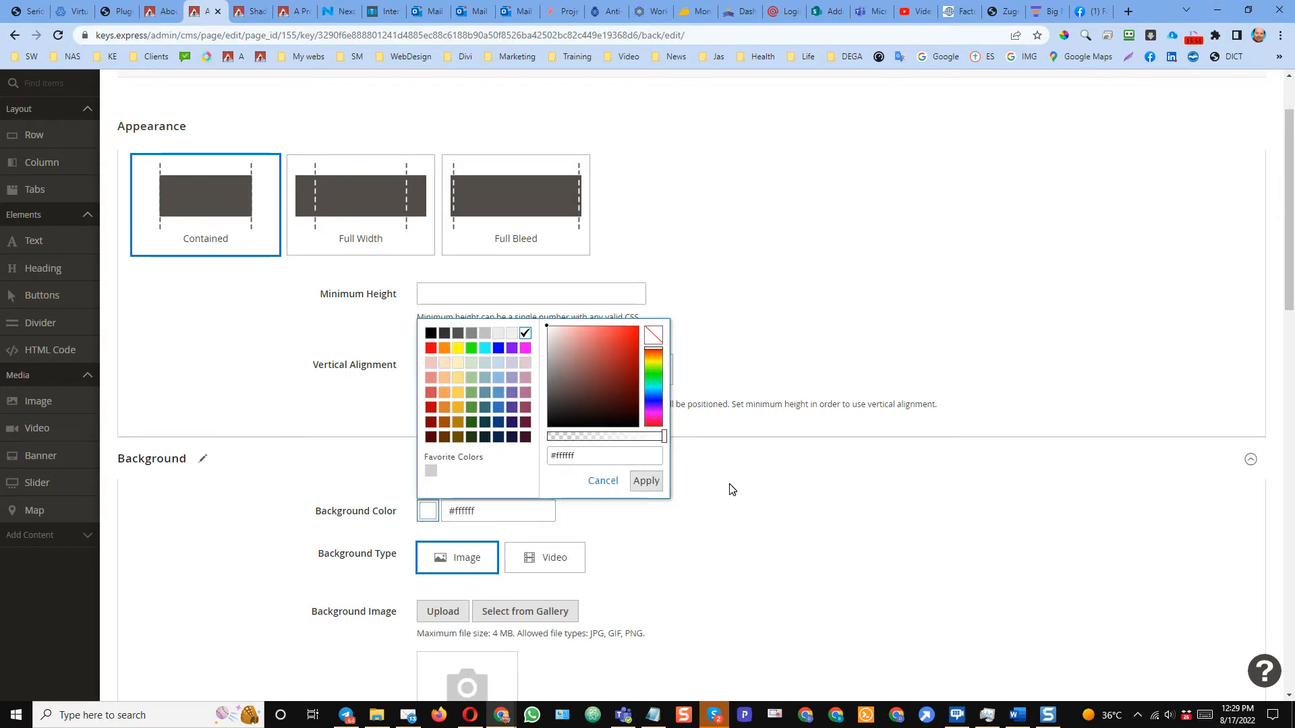
click(731, 488)
Set the row's left, right and bottom padding to 10 and save the row settings
scroll(742, 472, down, 10)
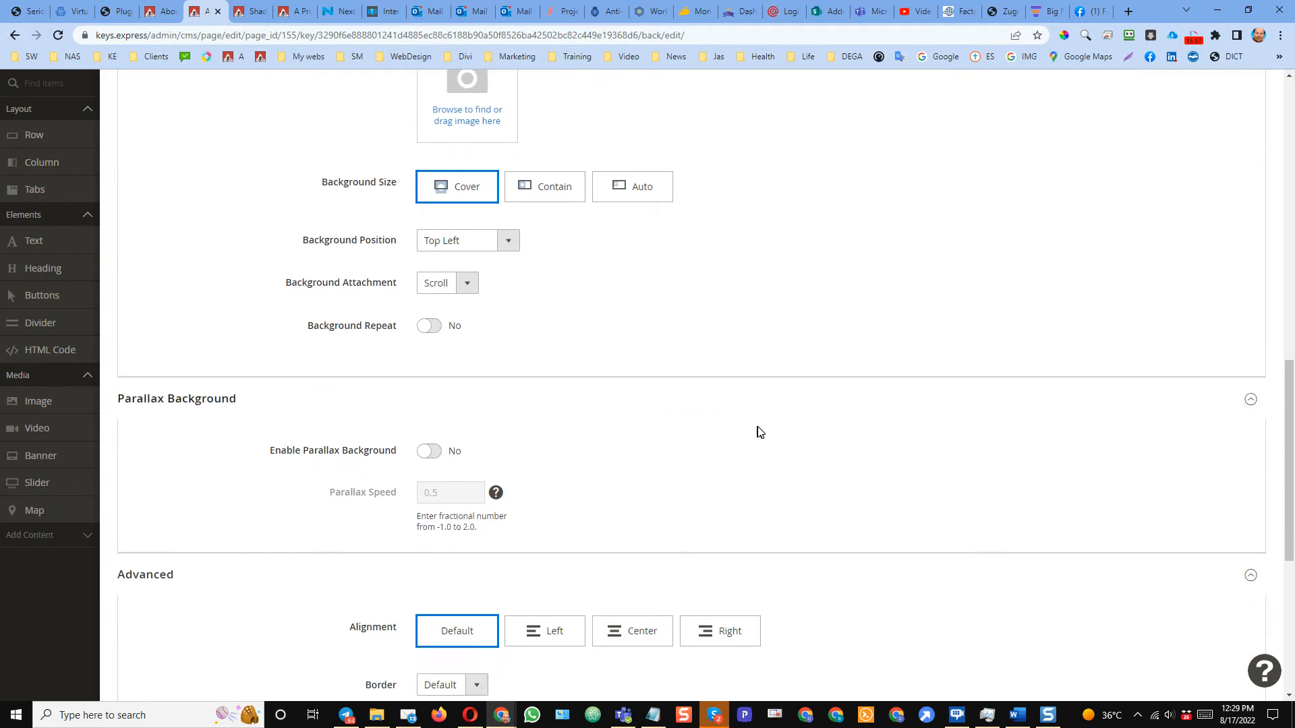
scroll(759, 432, down, 5)
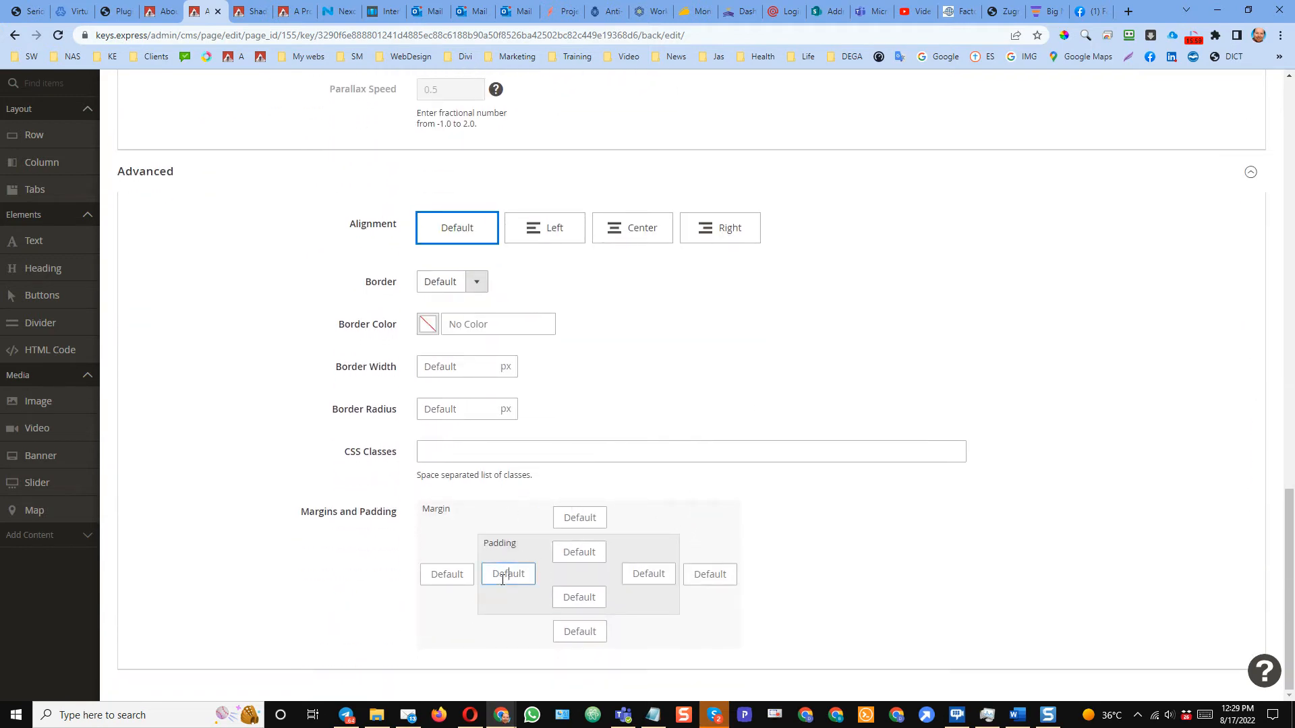
text(10)
click(651, 573)
text(10)
click(580, 602)
text(10)
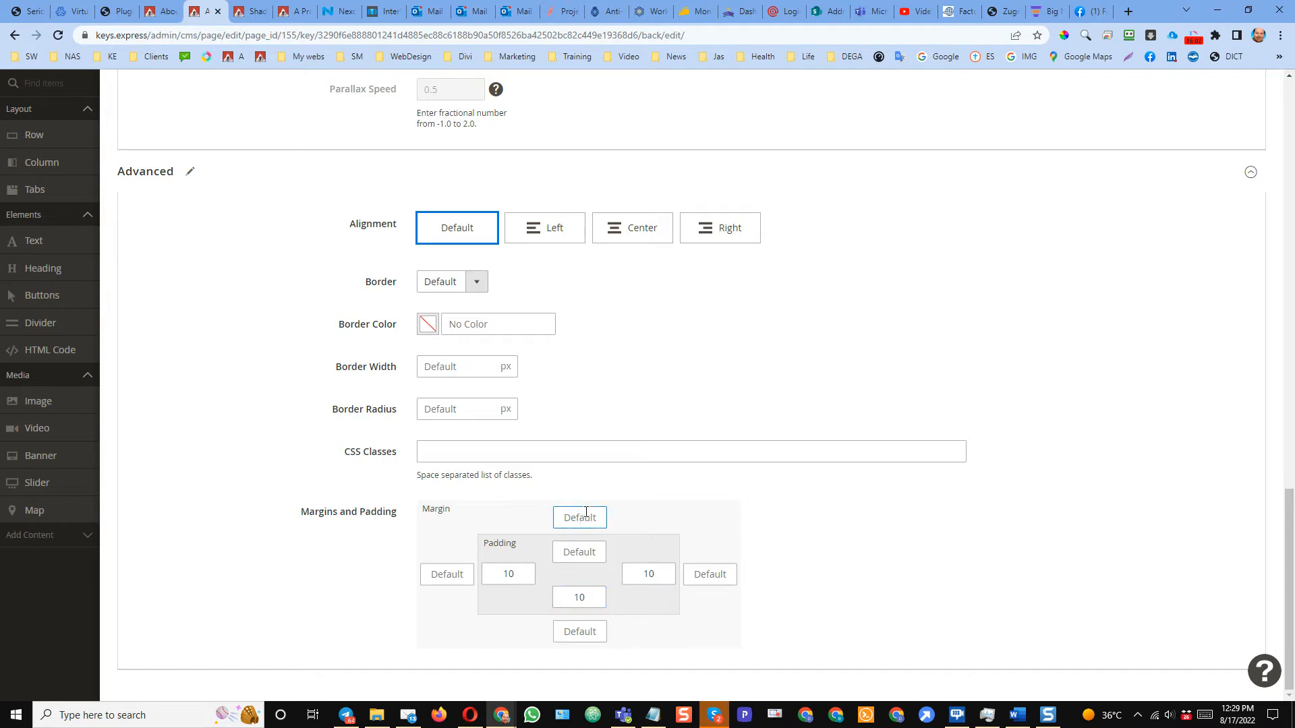
scroll(1147, 358, up, 15)
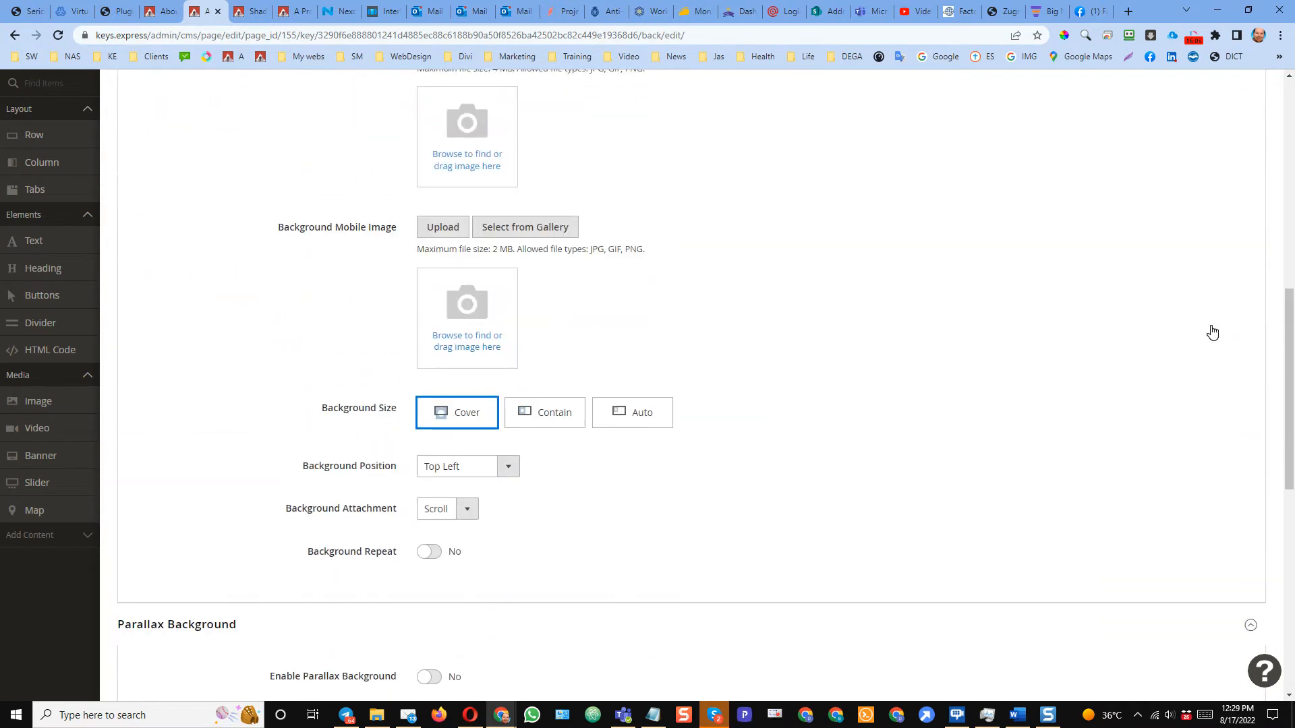
scroll(1247, 338, up, 4)
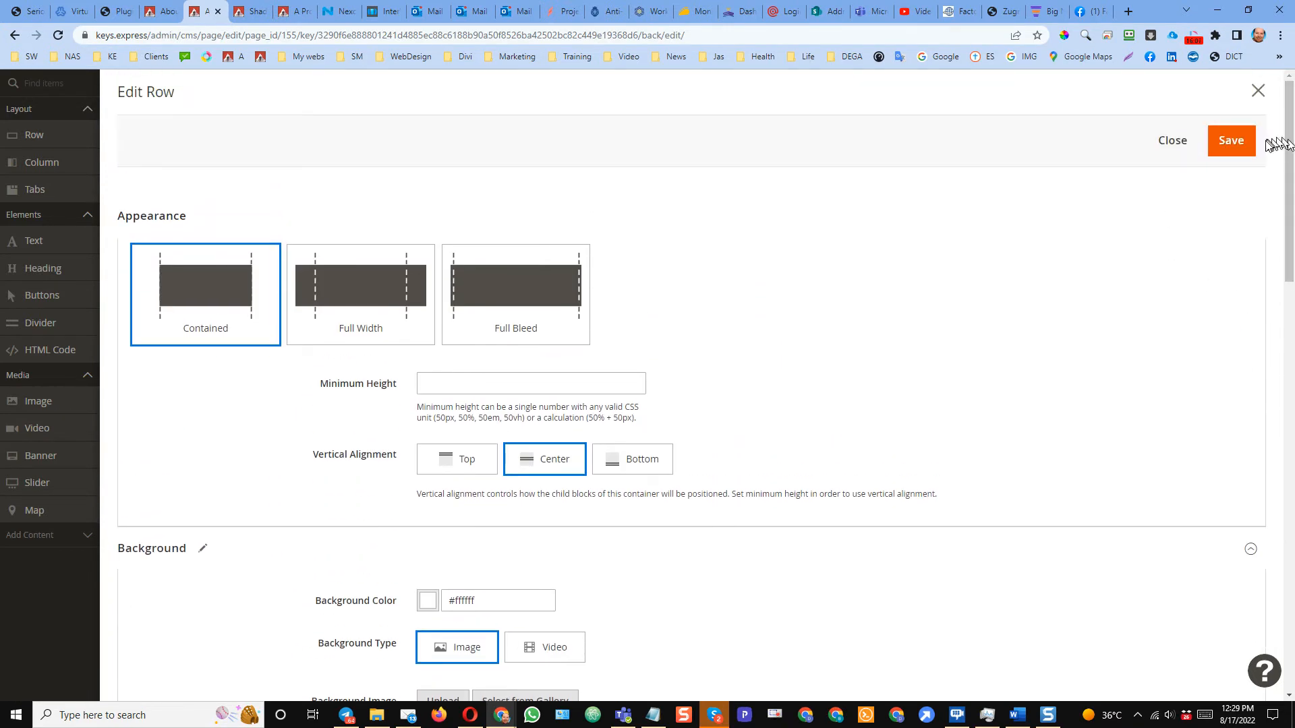
click(1232, 143)
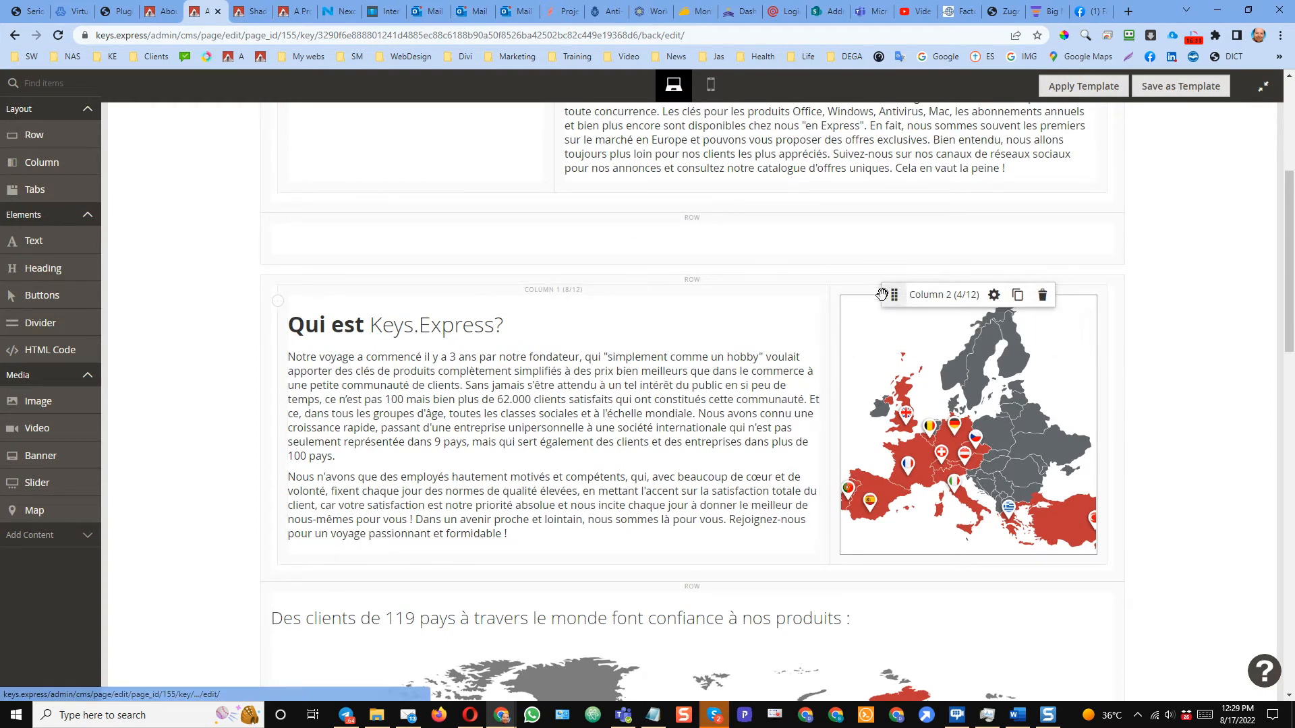
Set the vertical alignment of the column holding the Europe map to Center and save the column settings
click(994, 295)
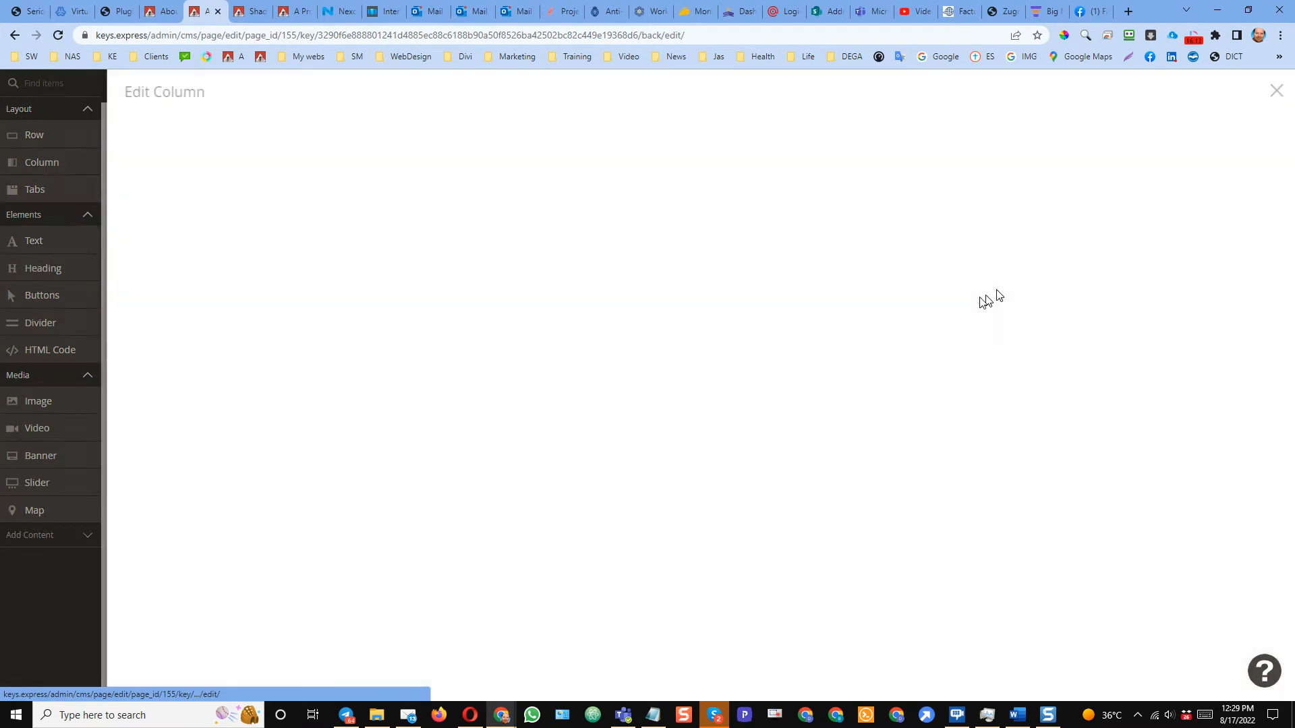
click(527, 429)
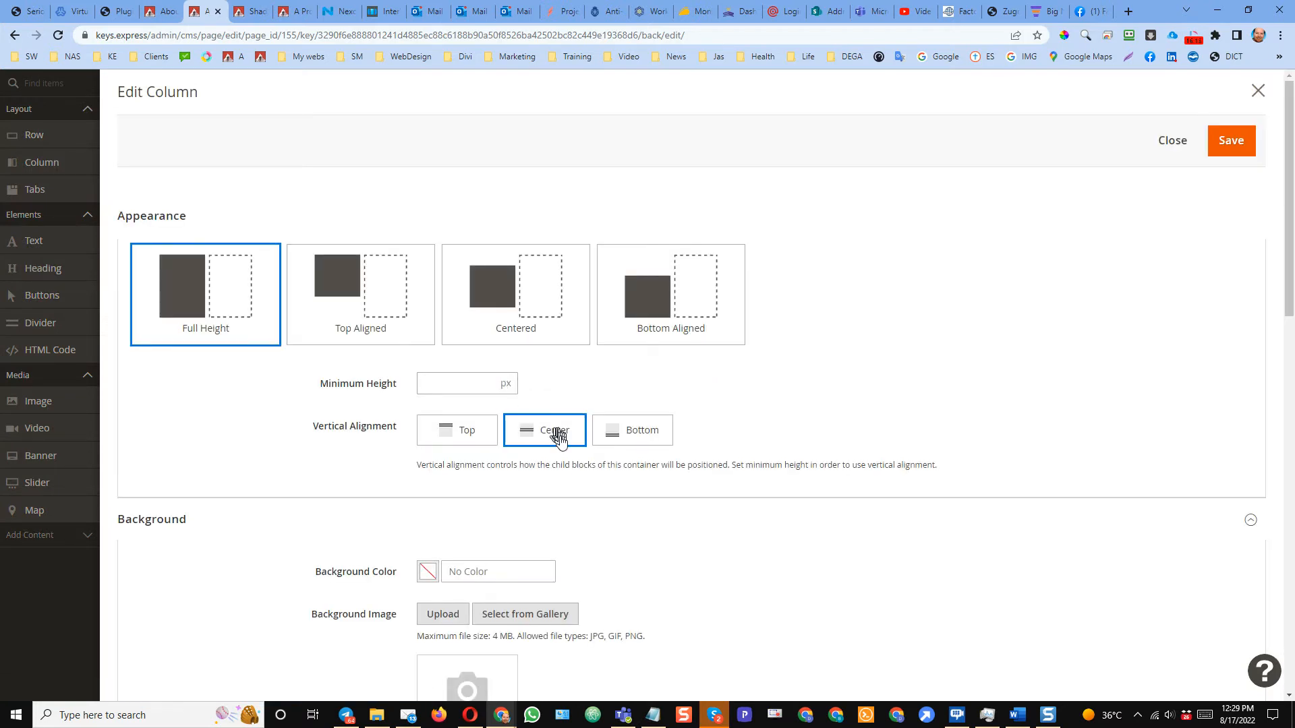
scroll(551, 560, down, 8)
scroll(594, 512, down, 2)
click(629, 580)
scroll(1241, 466, up, 5)
scroll(1227, 470, up, 5)
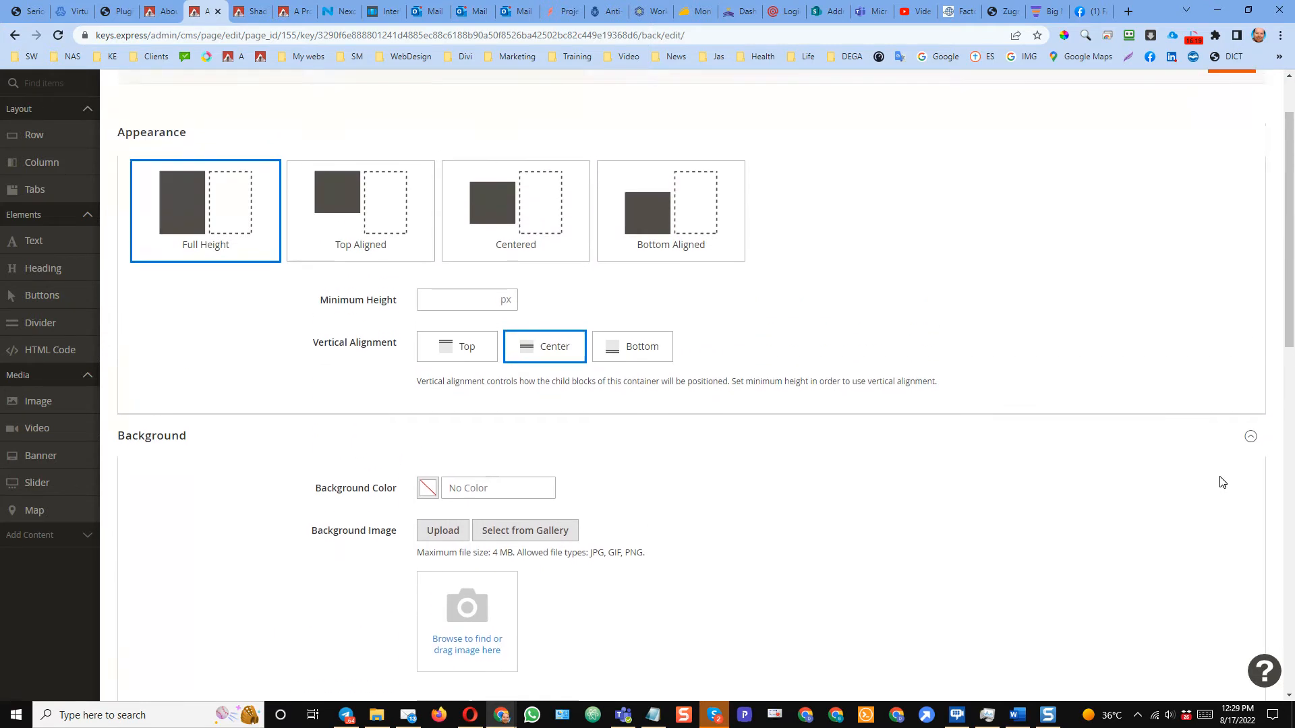
click(1230, 141)
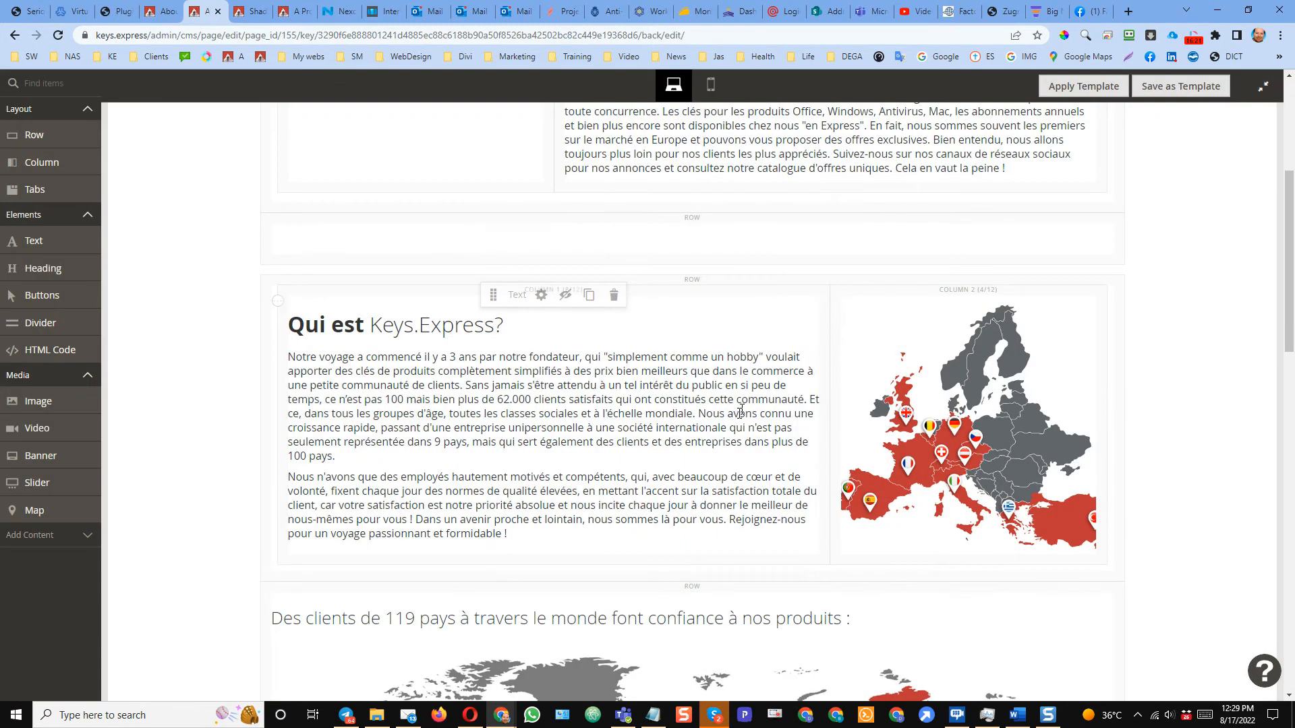
Leave the full-screen editor, save the A Propos page and check the Qui est section on the reloaded live French page
mouse_move(910, 438)
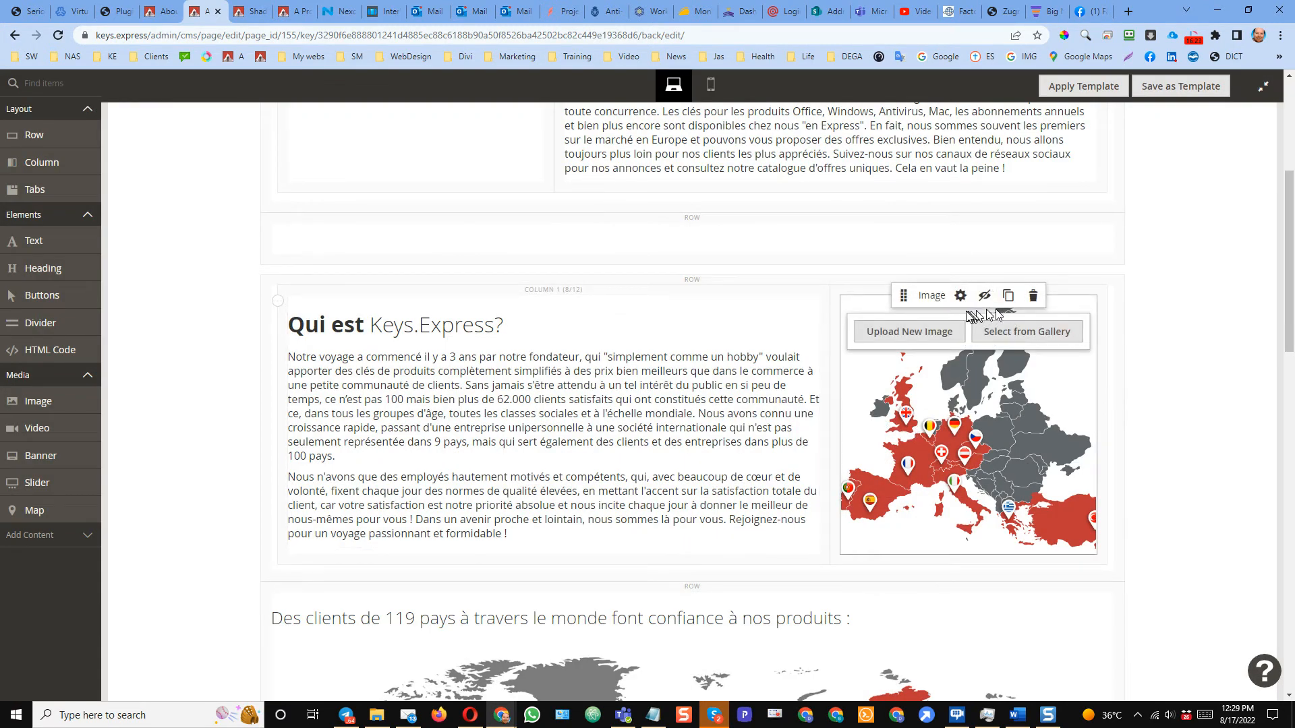
click(1266, 86)
click(1214, 96)
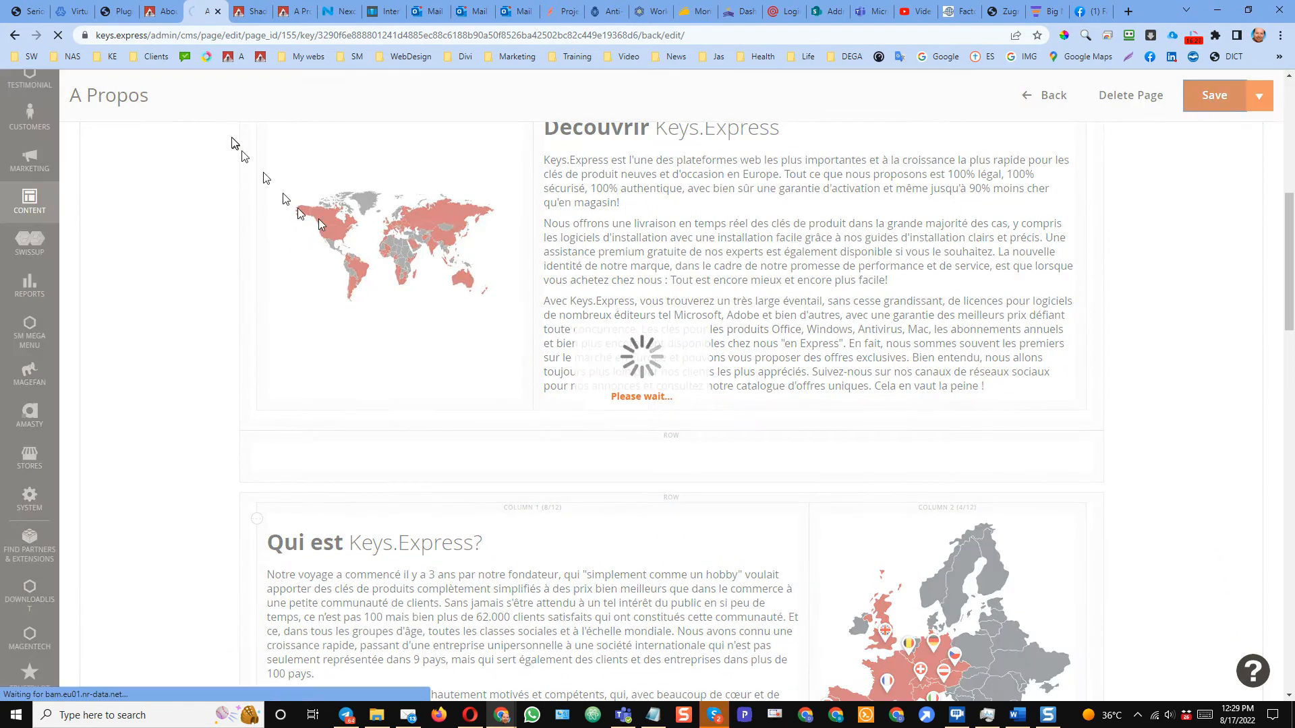
click(286, 15)
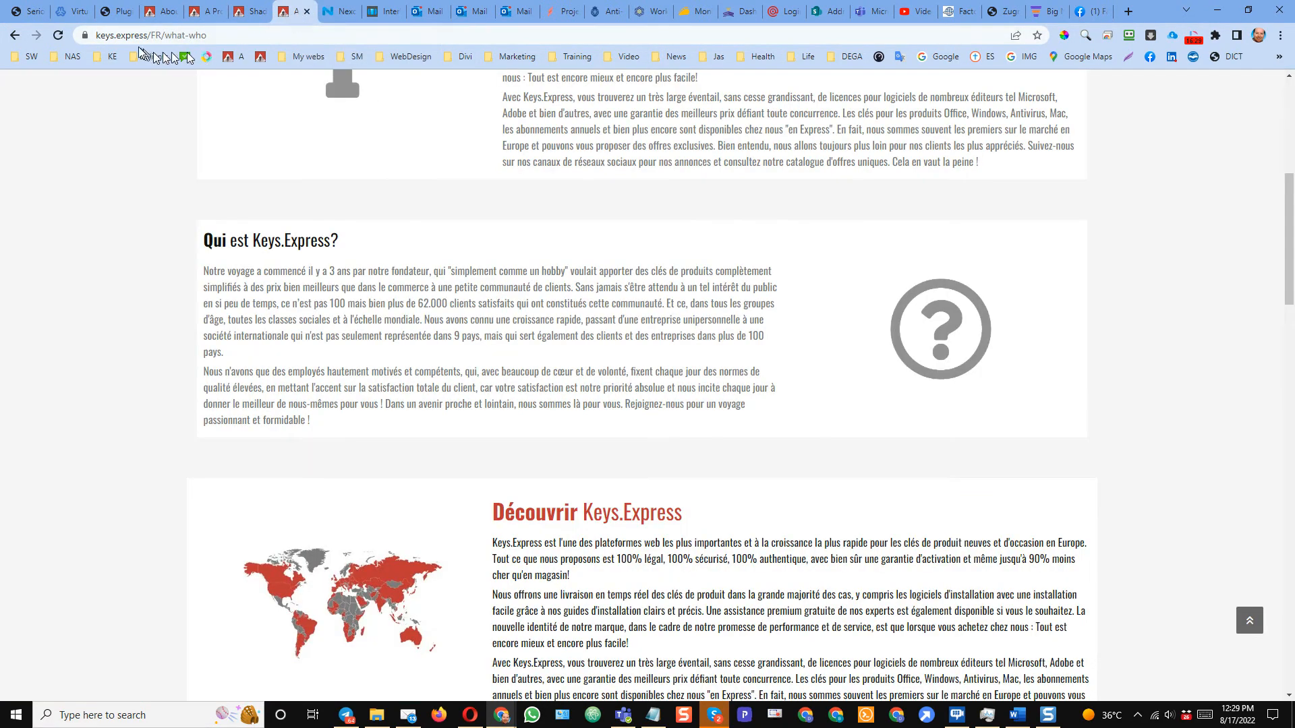
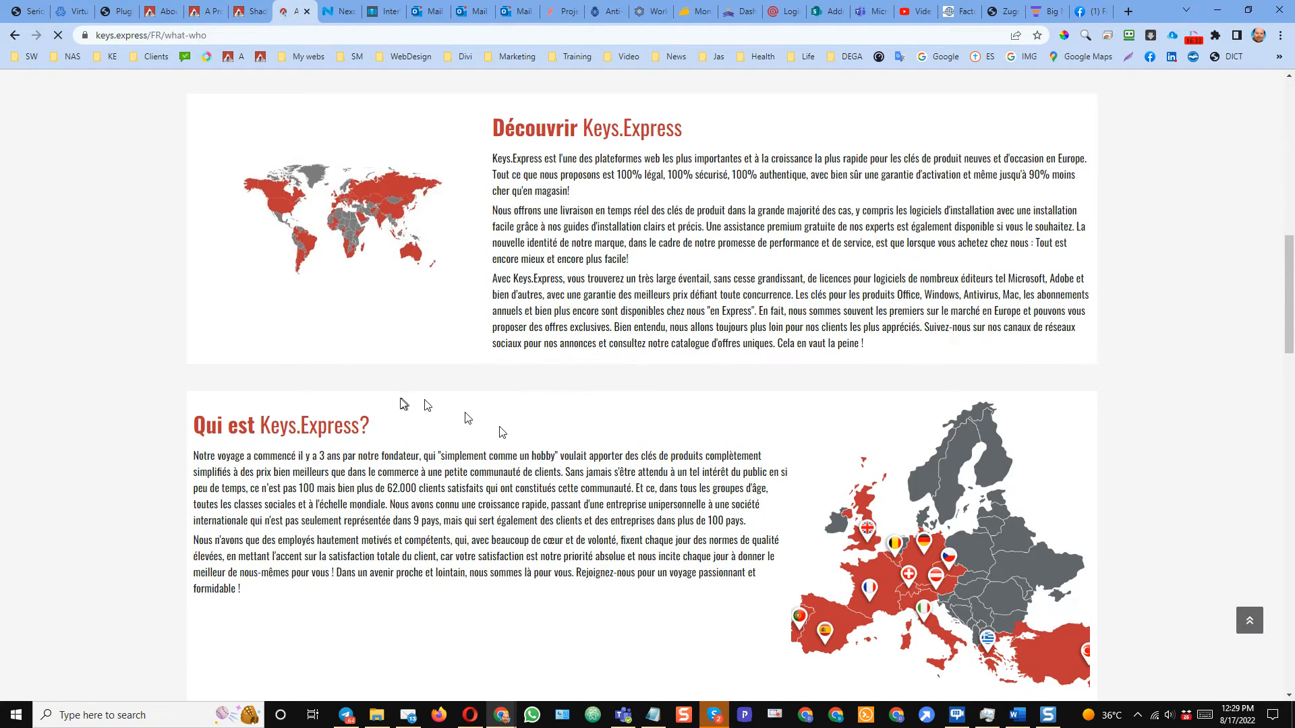
scroll(470, 492, down, 2)
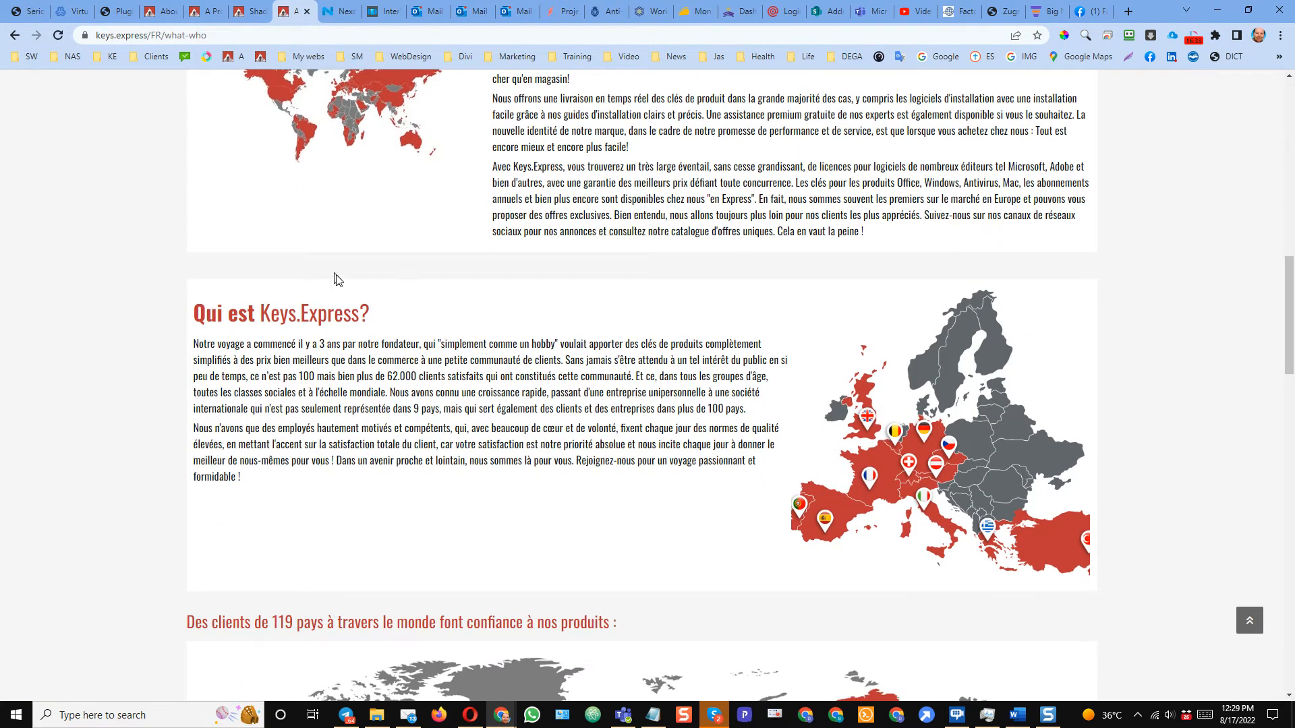
scroll(448, 506, up, 1)
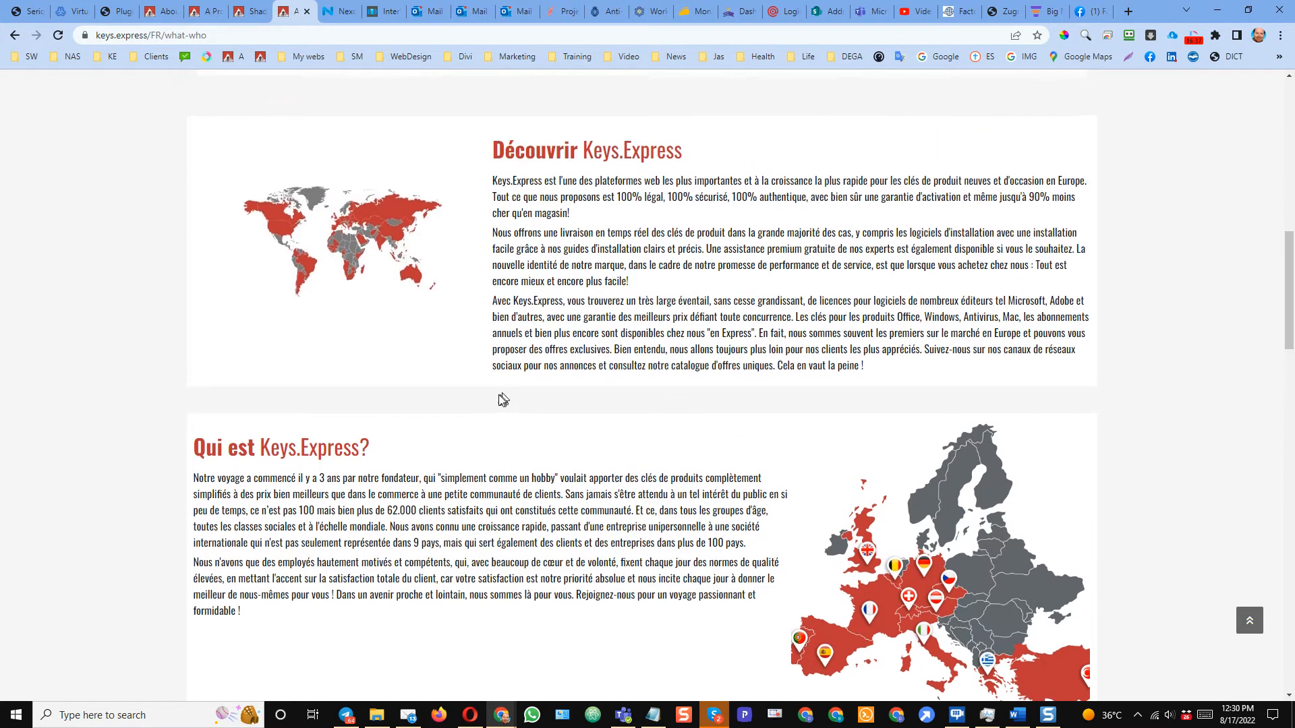
Inspect the Europe map image on the English About Us page to read its file name and rendered size
drag(0, 68, 887, 22)
scroll(811, 459, down, 1)
scroll(811, 458, down, 1)
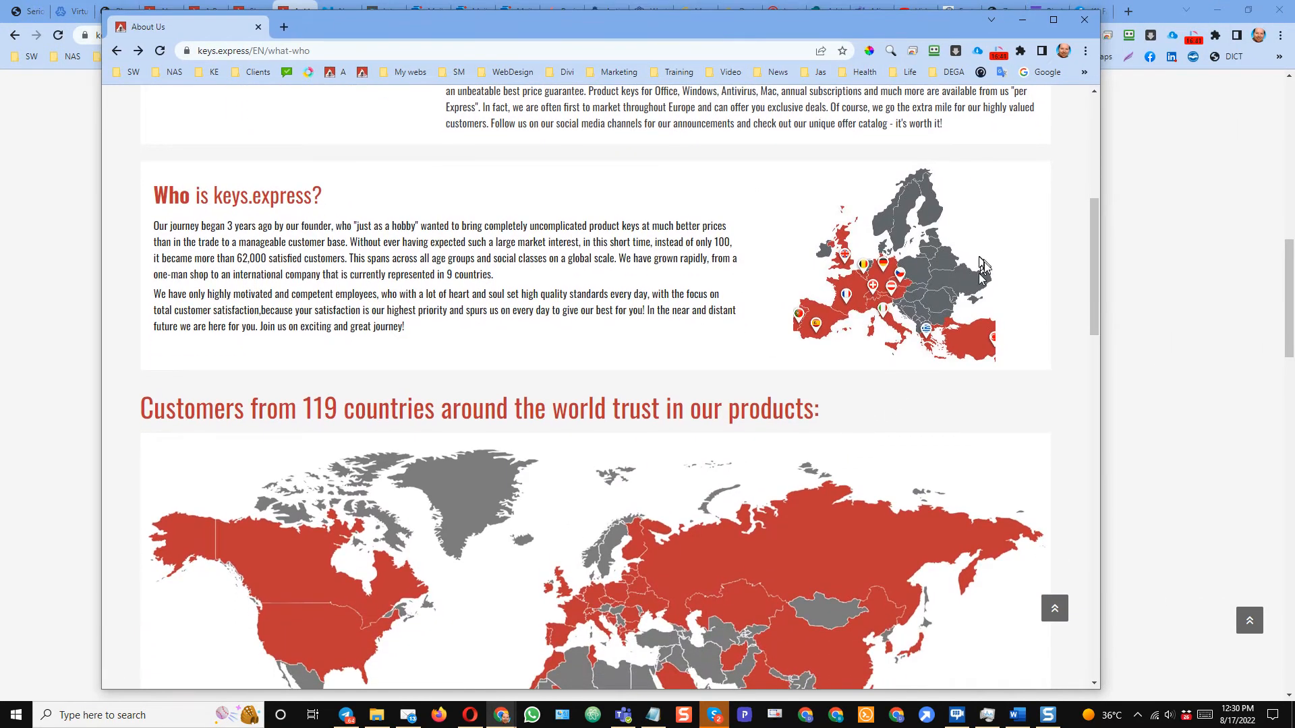
right_click(861, 260)
click(875, 376)
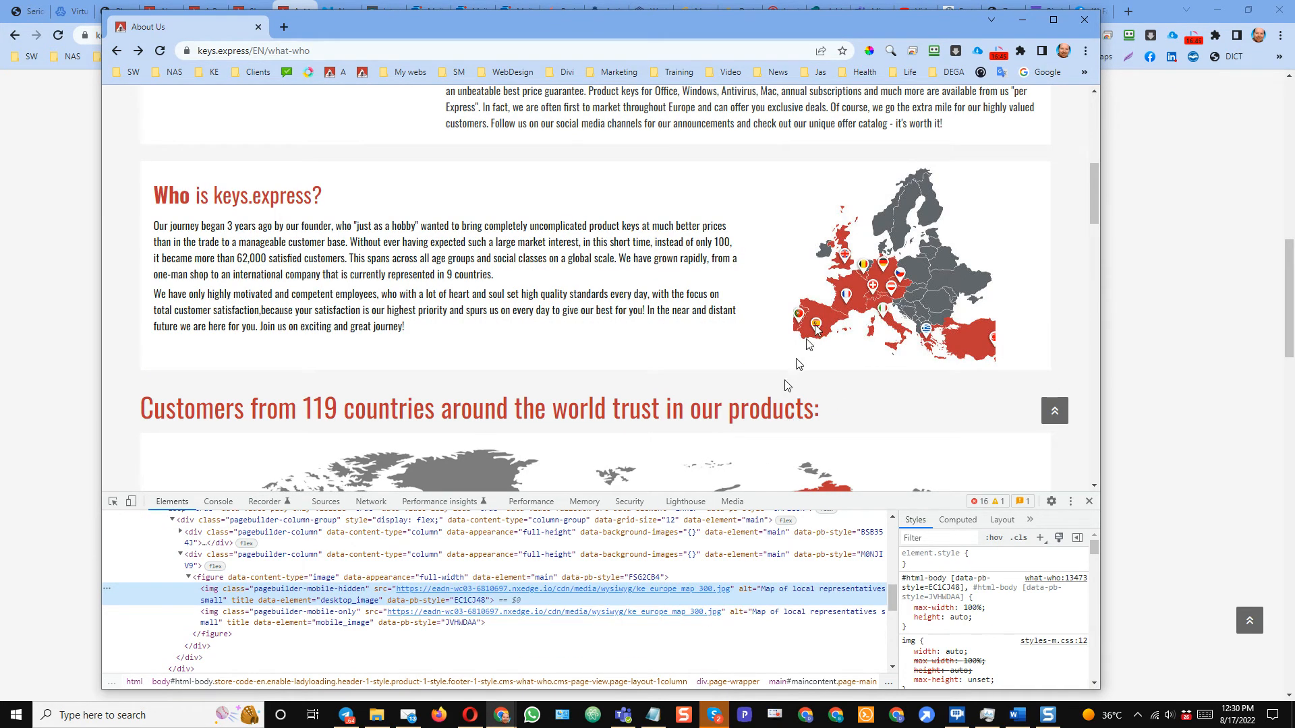
click(113, 502)
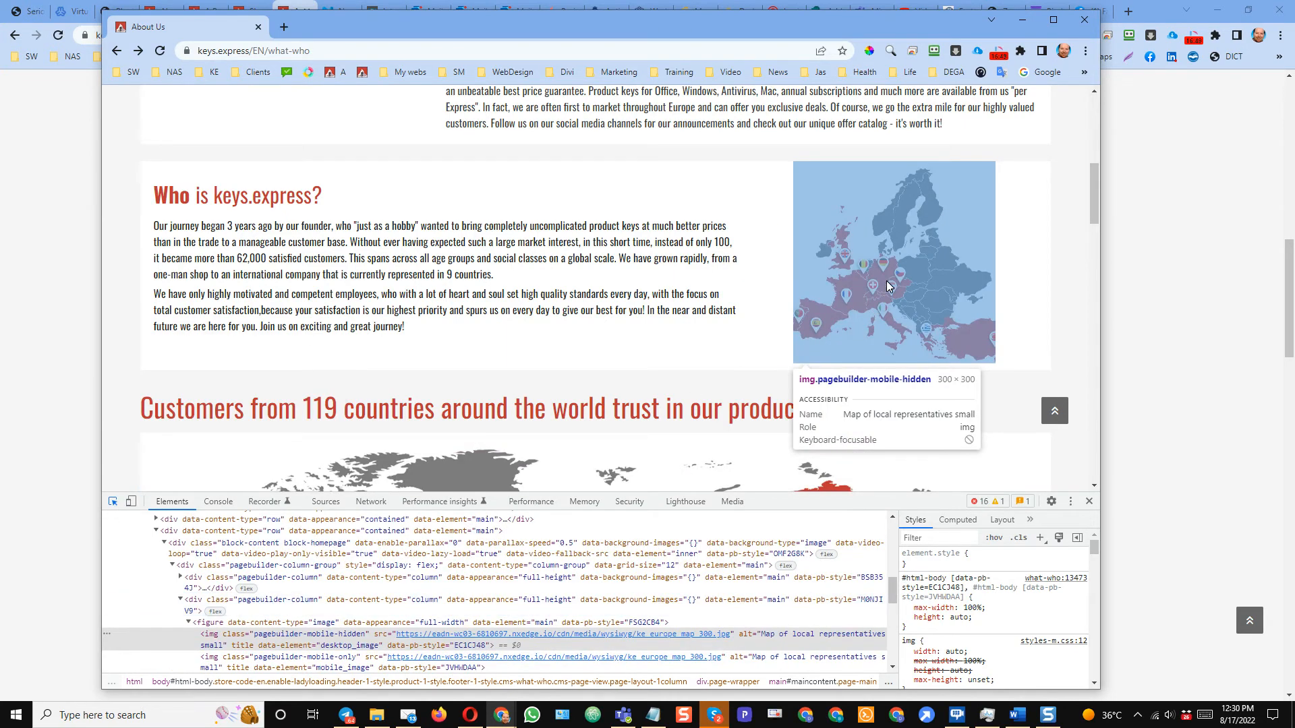
drag(300, 49, 0, 51)
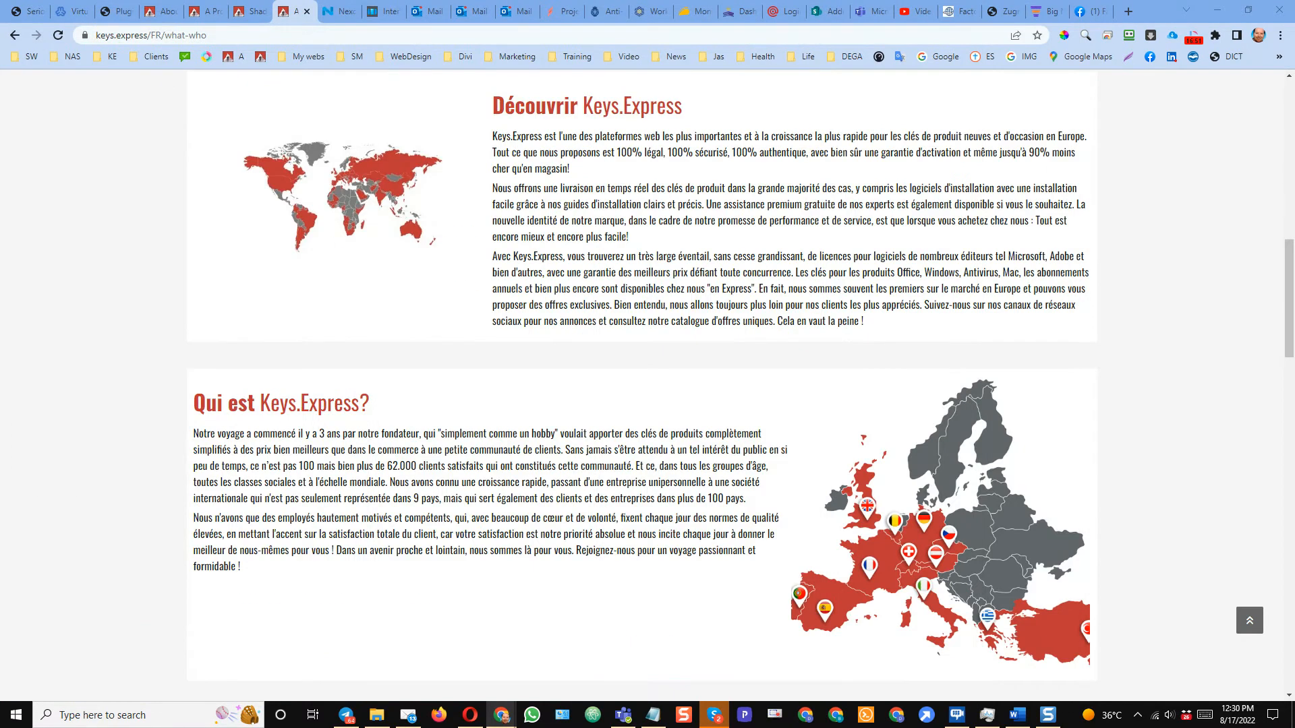
Inspect the Europe map image on the live French page to compare its source file and rendered size
right_click(882, 556)
click(892, 672)
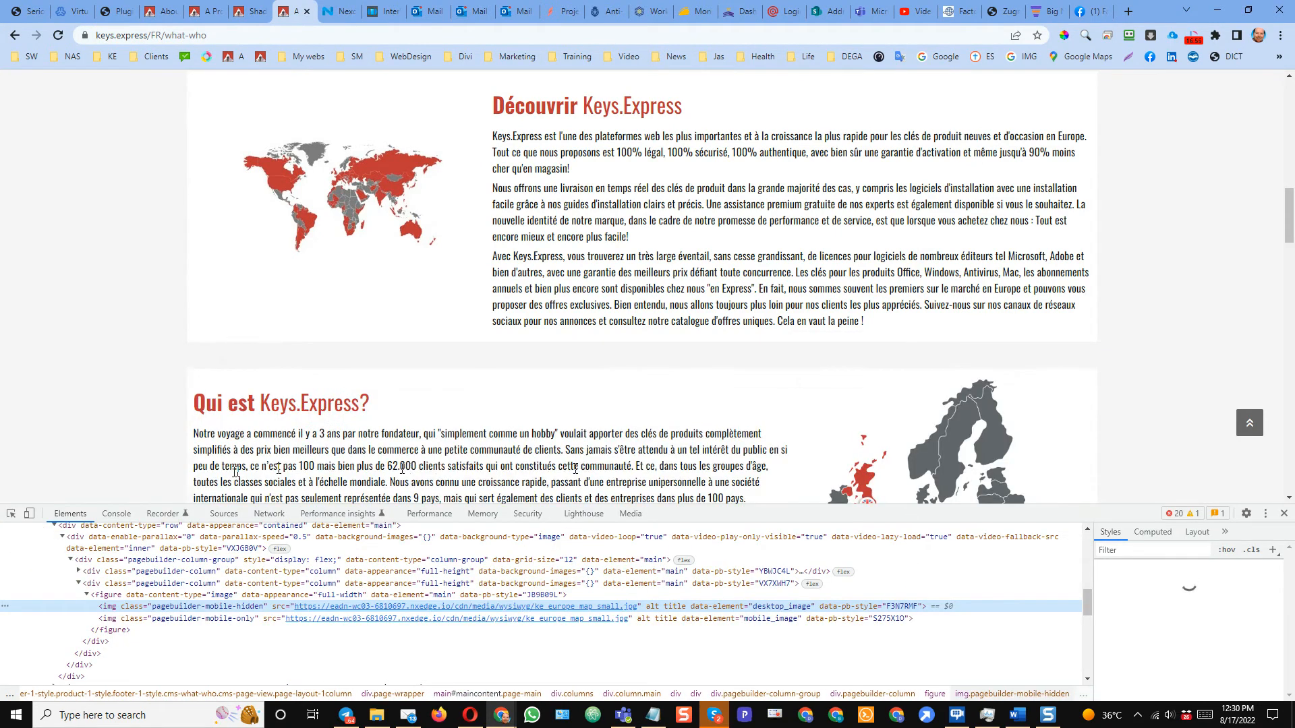
scroll(343, 463, down, 2)
scroll(343, 463, down, 1)
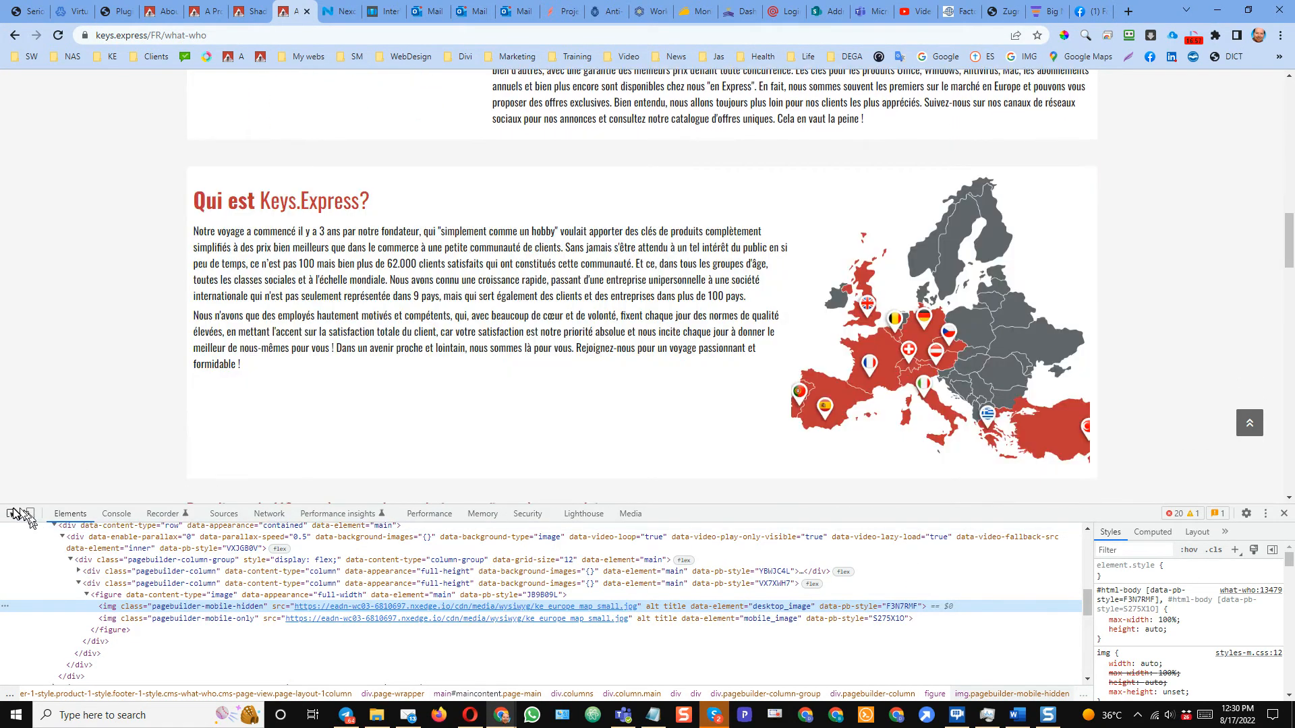
click(10, 514)
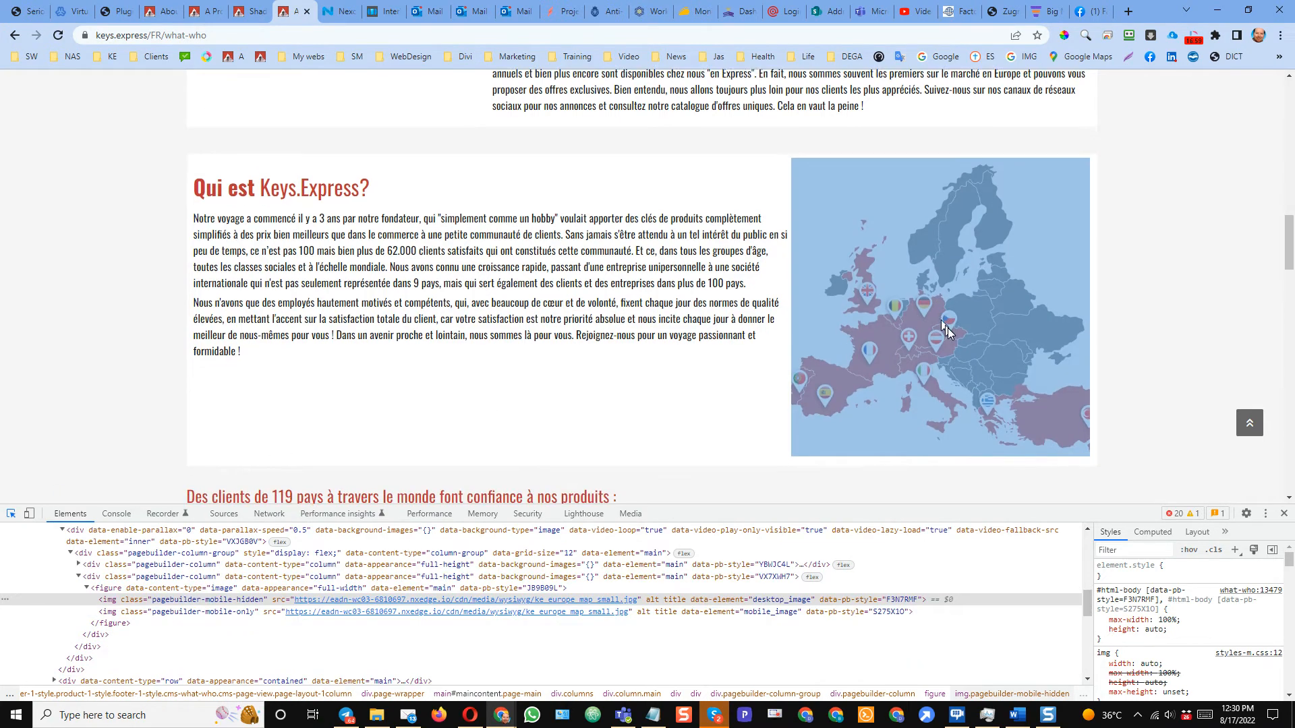
scroll(947, 326, down, 1)
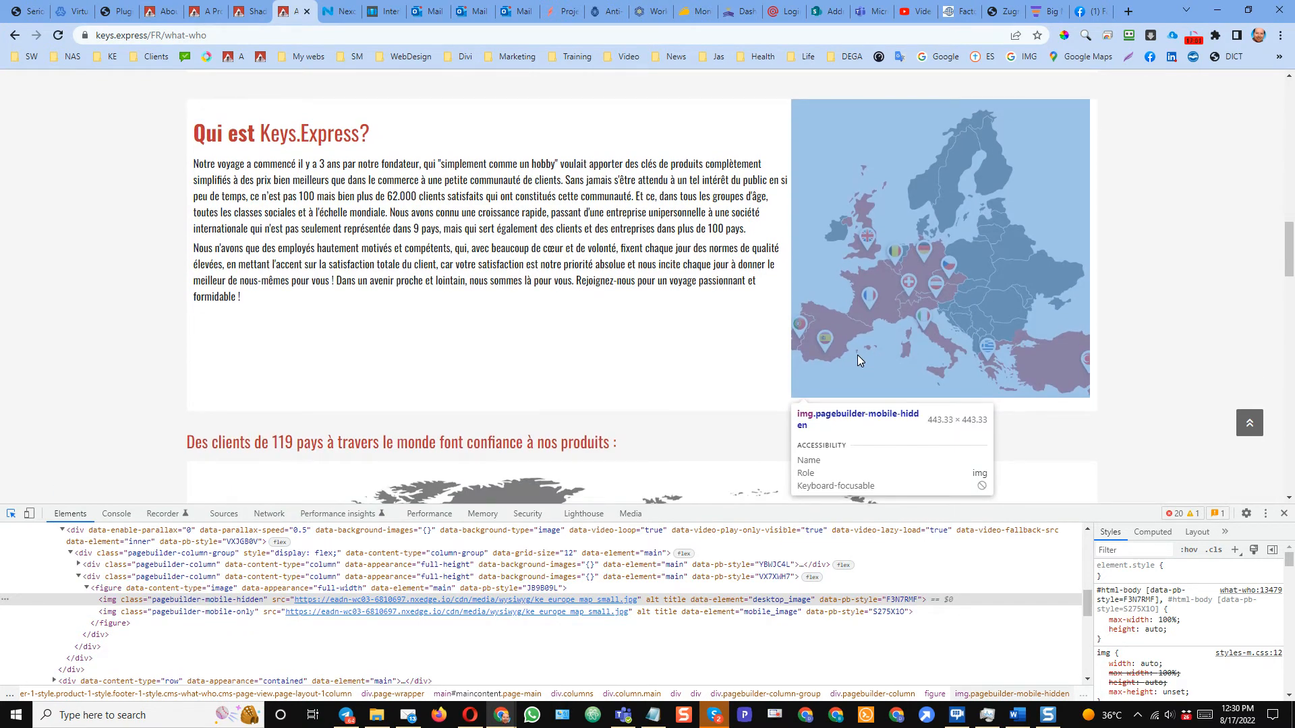
click(856, 355)
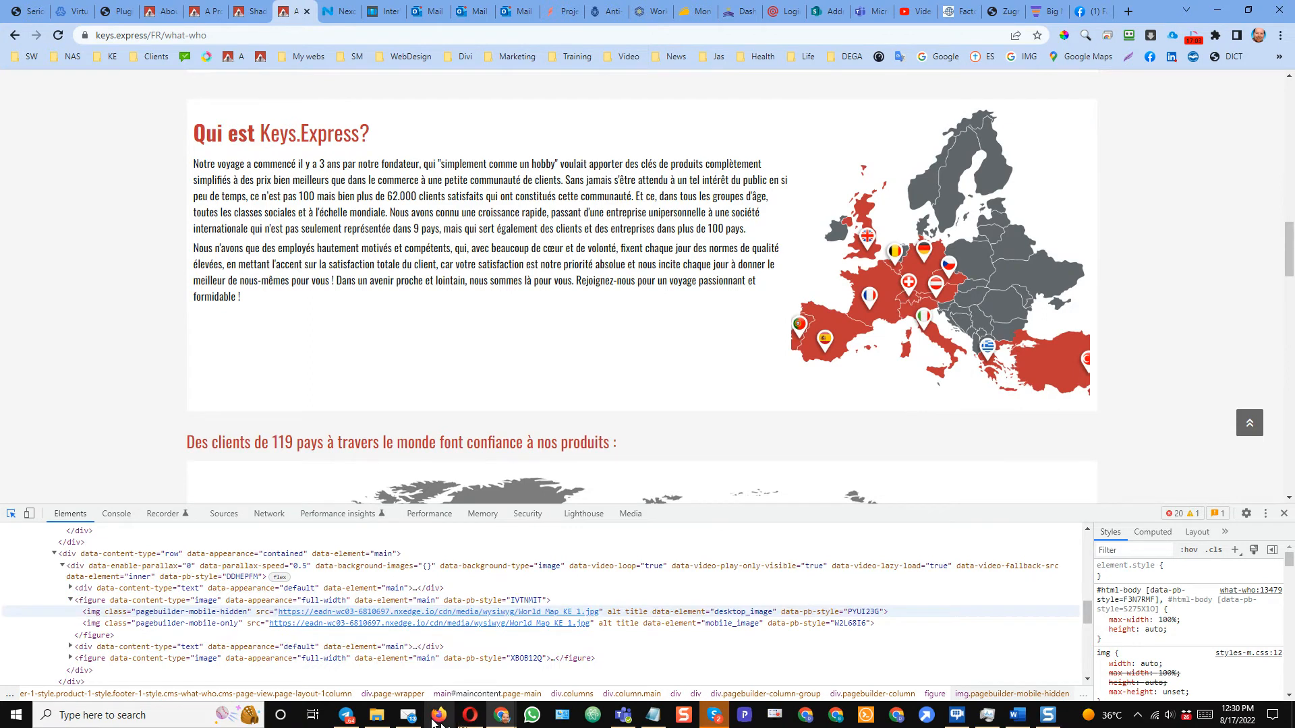
In the Maps folder, rename the 1200 x 1200 Europe map image as ke_europe_map_square.jpg, and close the browser's element inspector
click(377, 716)
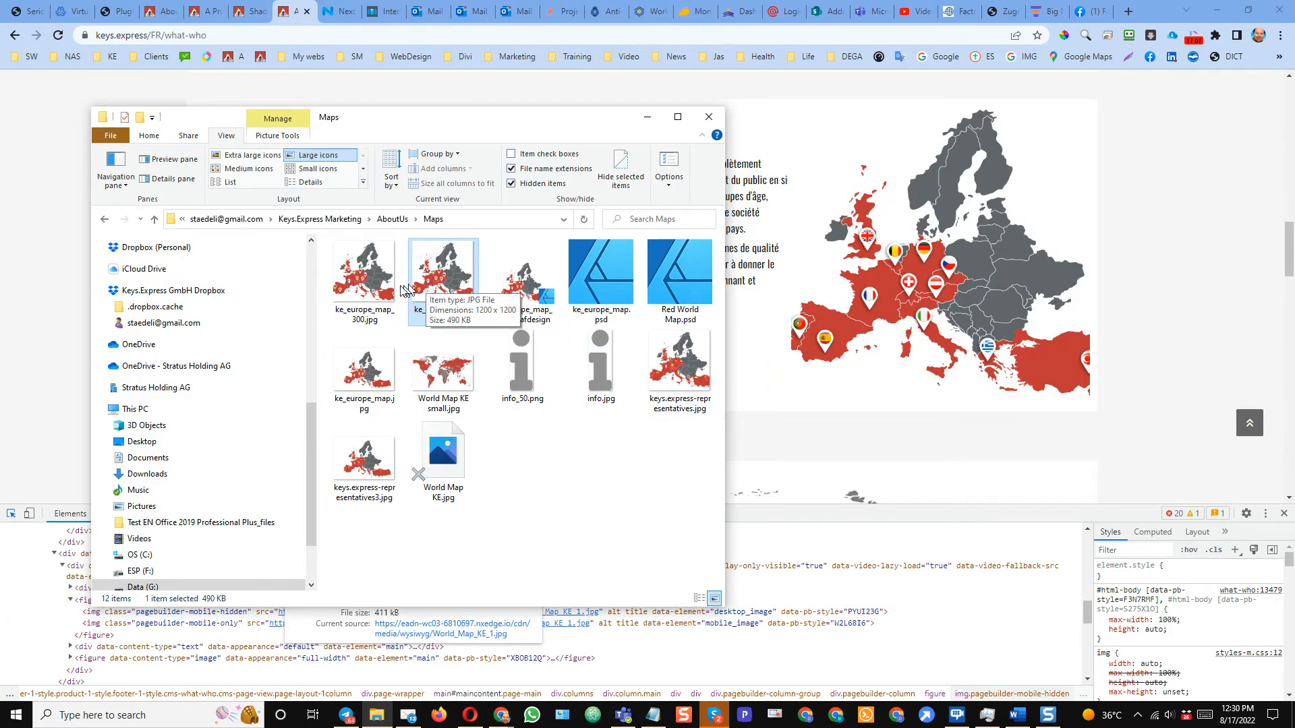
click(442, 320)
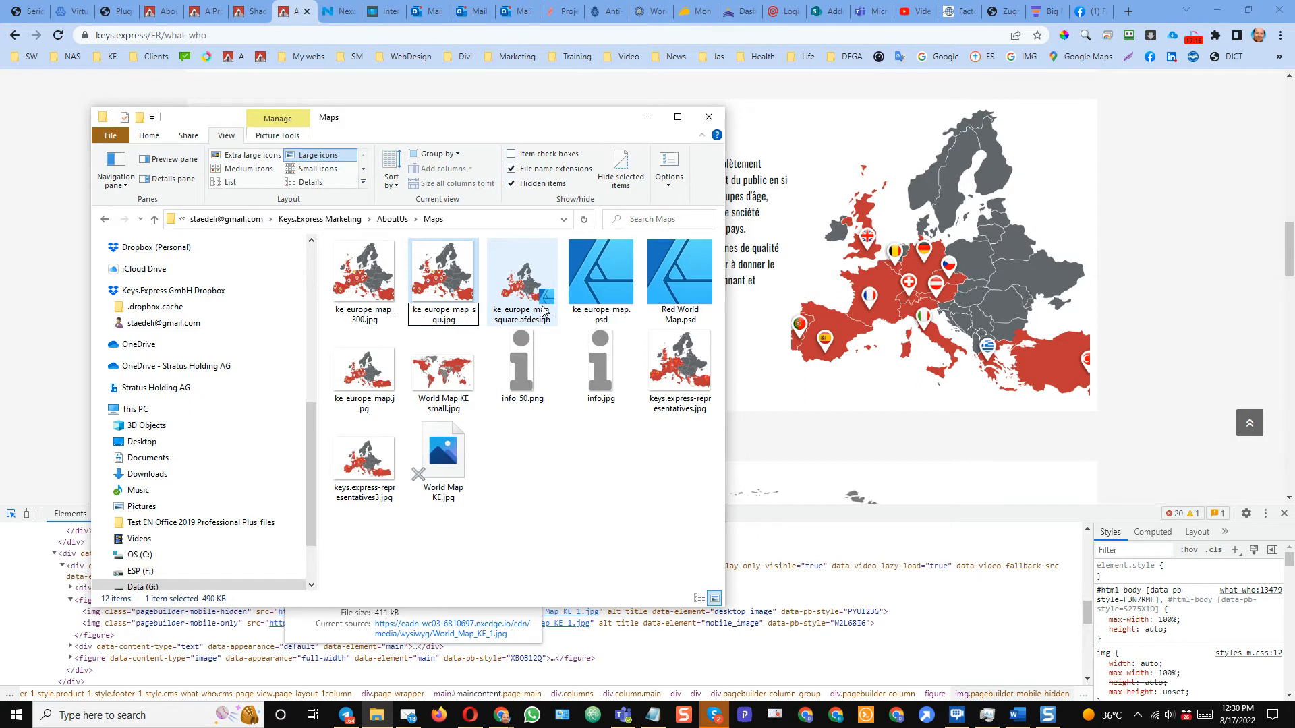
key(Escape)
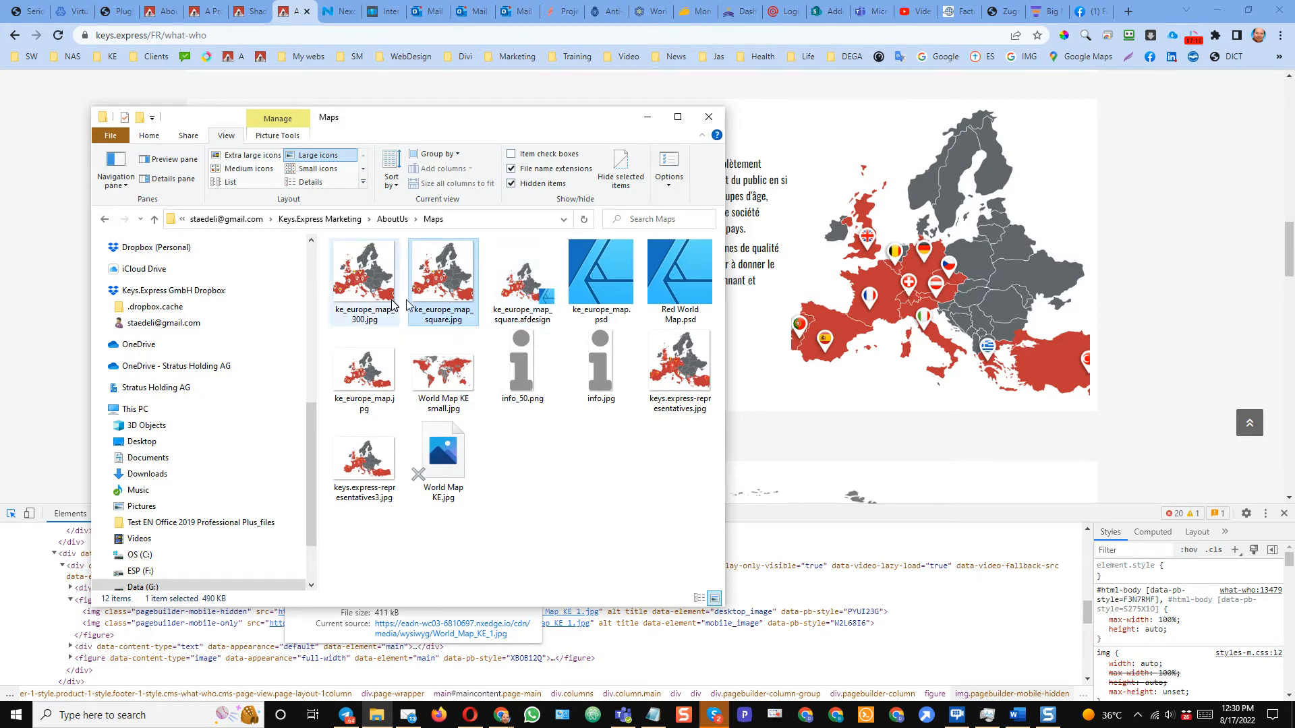
drag(510, 118, 0, 95)
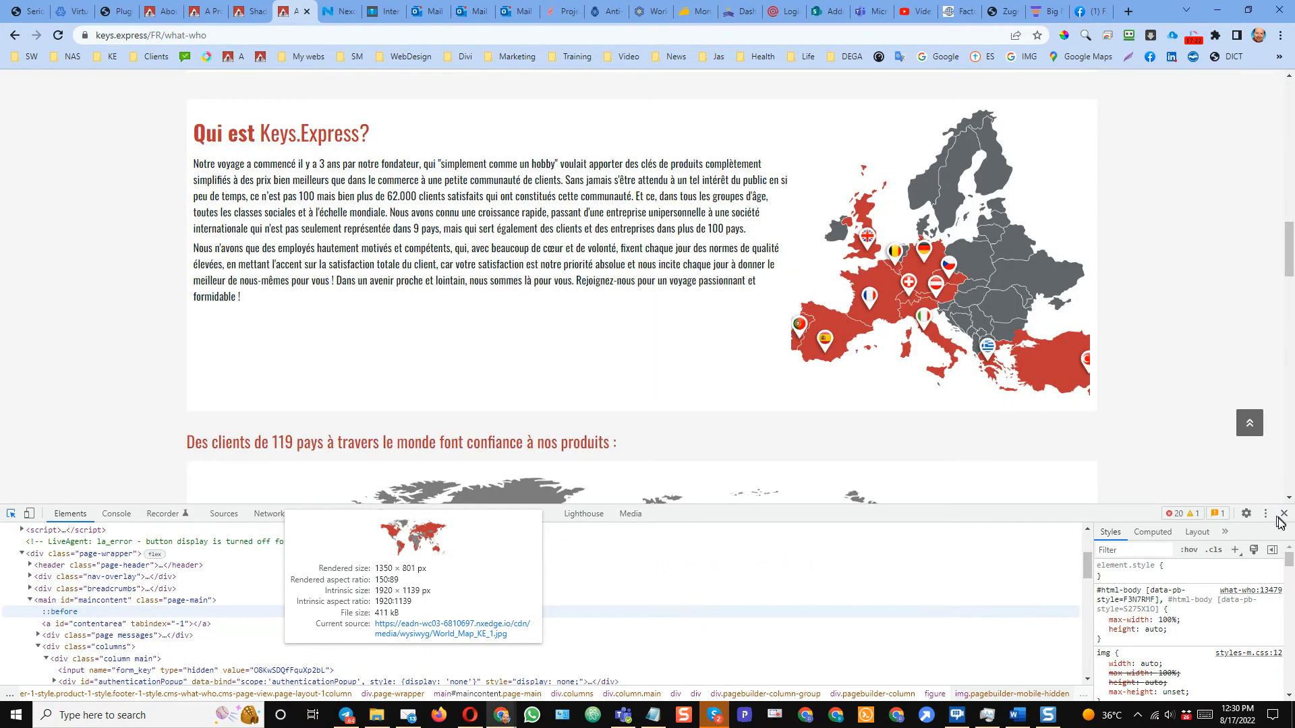
click(1283, 514)
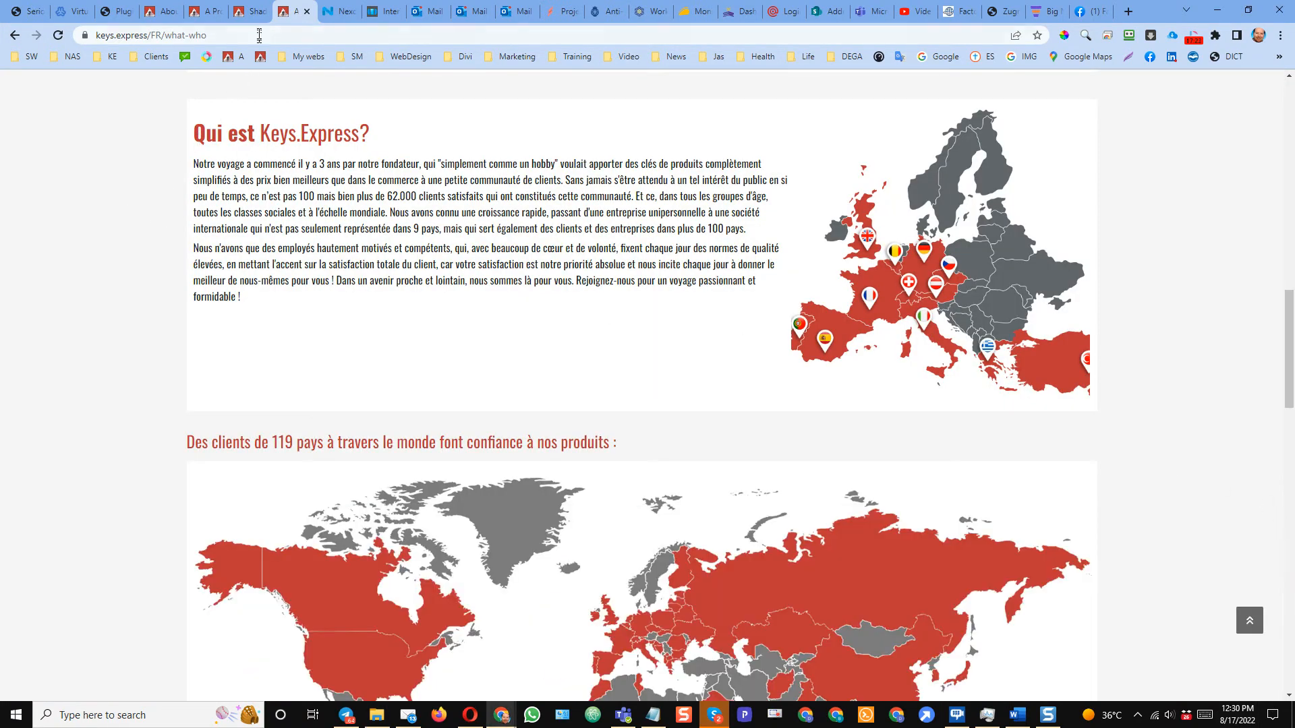
Reopen the A Propos content in Page Builder and replace the Europe map image by uploading ke_europe_map_300.jpg
click(206, 12)
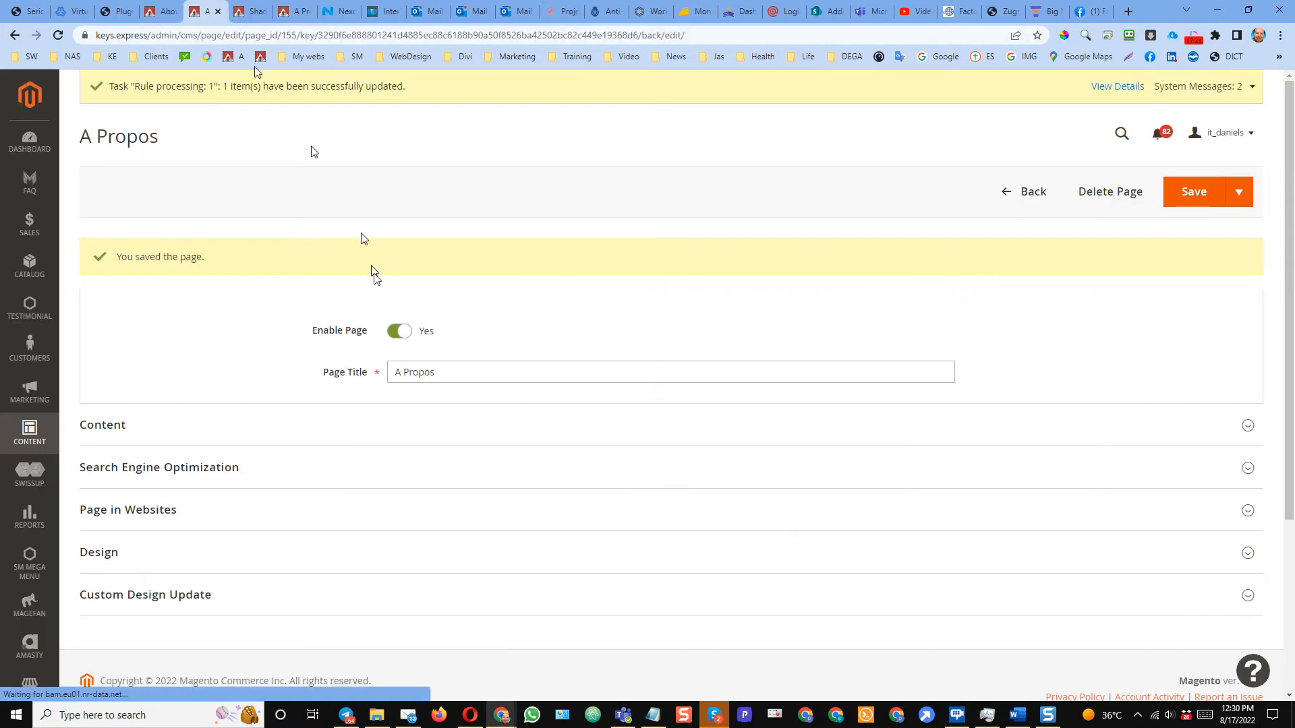
click(607, 424)
scroll(617, 459, down, 10)
scroll(682, 553, down, 2)
click(781, 461)
scroll(919, 538, down, 4)
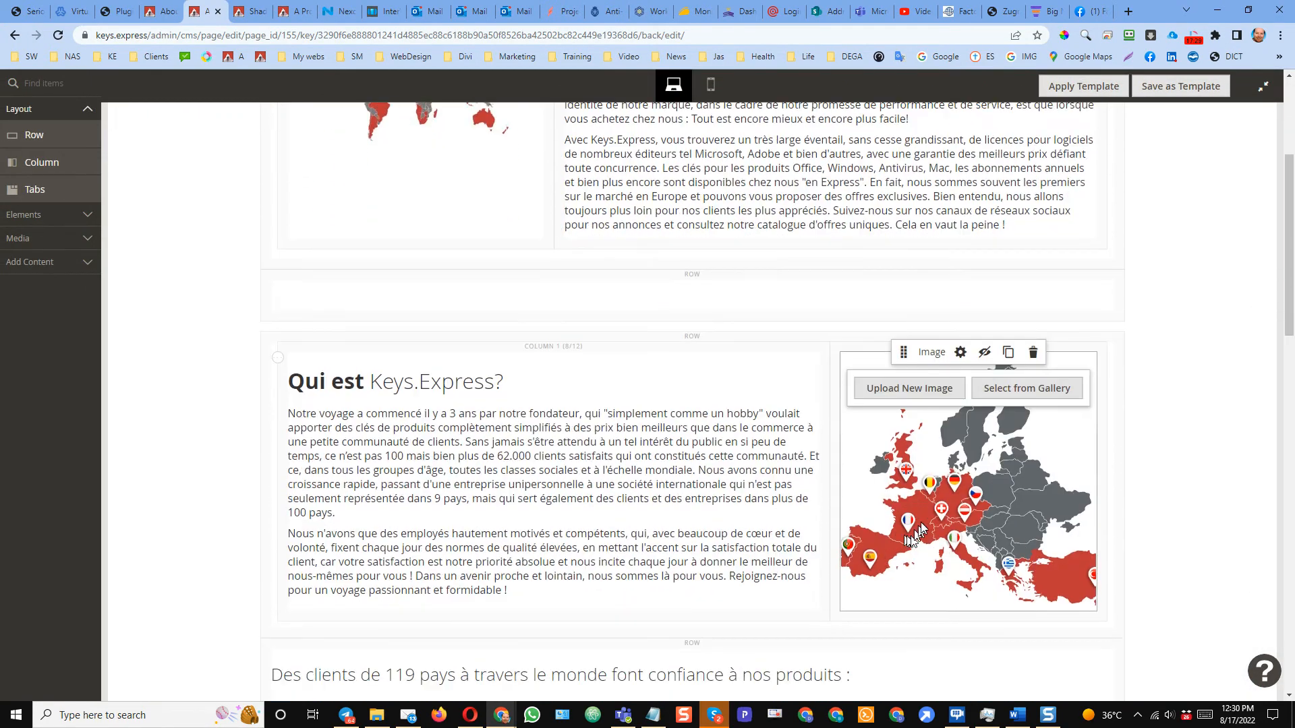
click(870, 384)
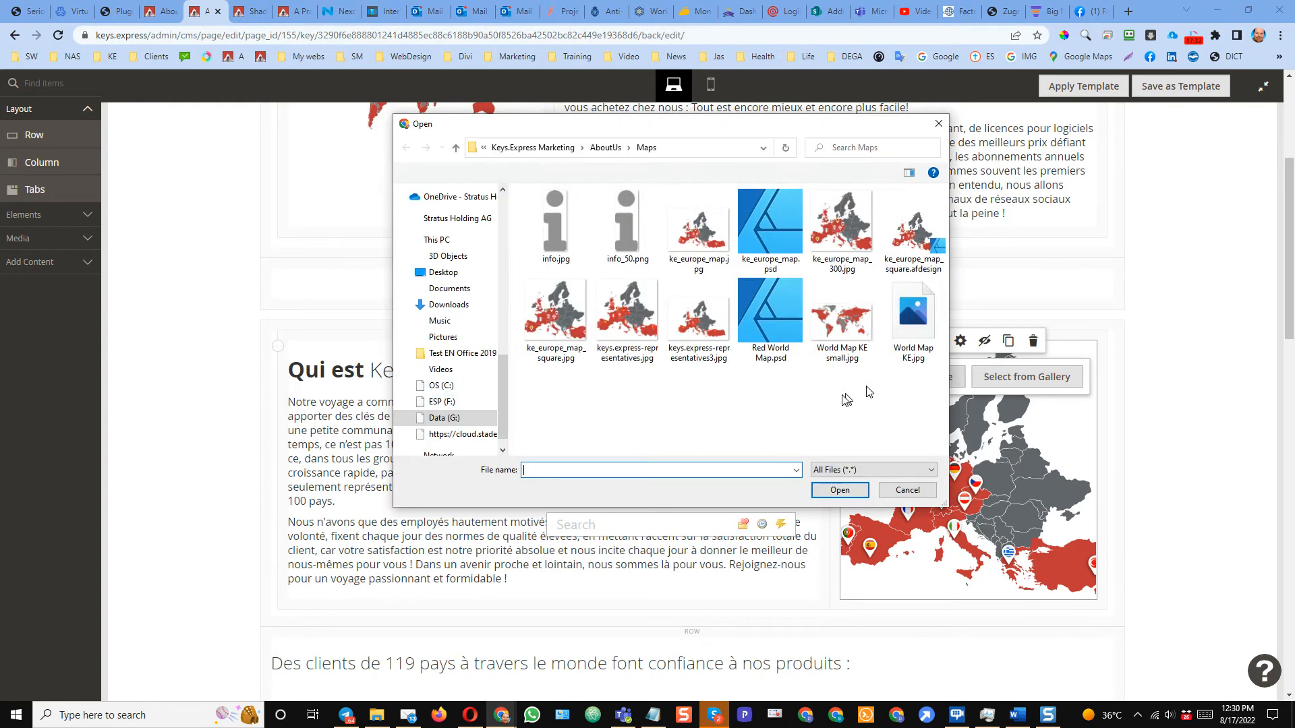
click(841, 226)
click(838, 490)
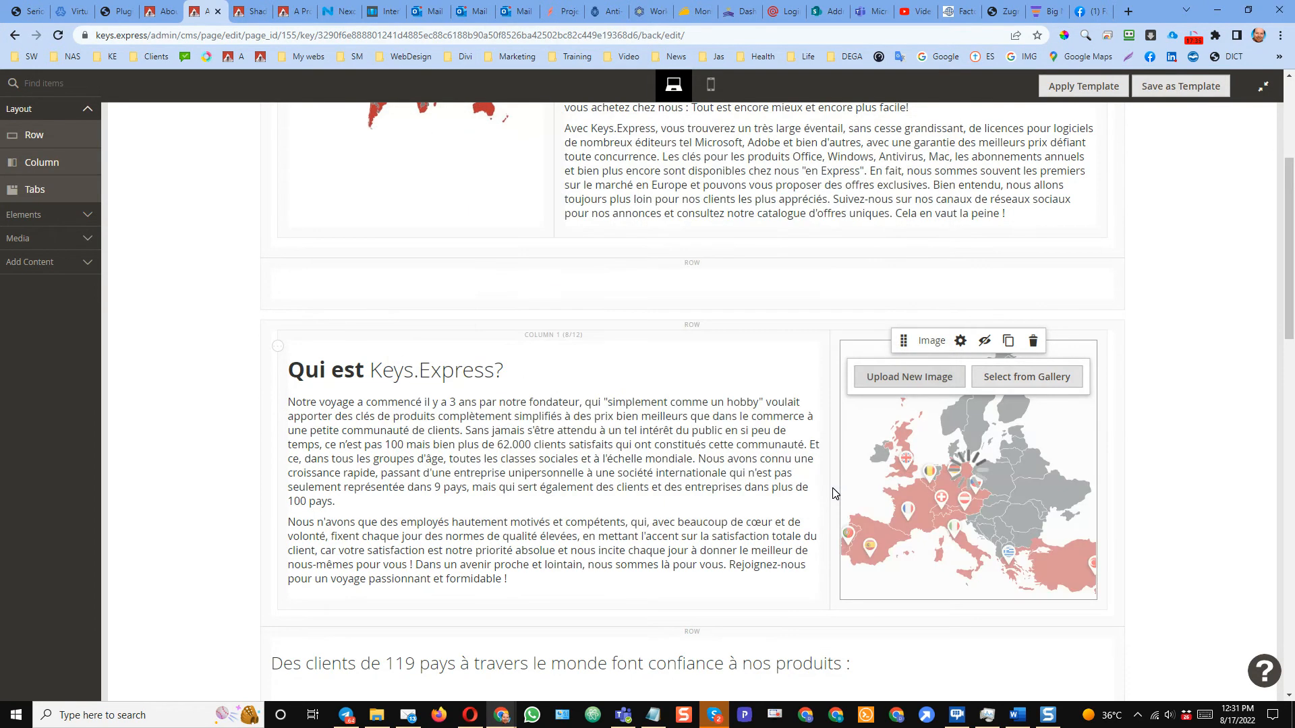
Save the A Propos page with the new map image and review the reloaded live French page
click(1254, 85)
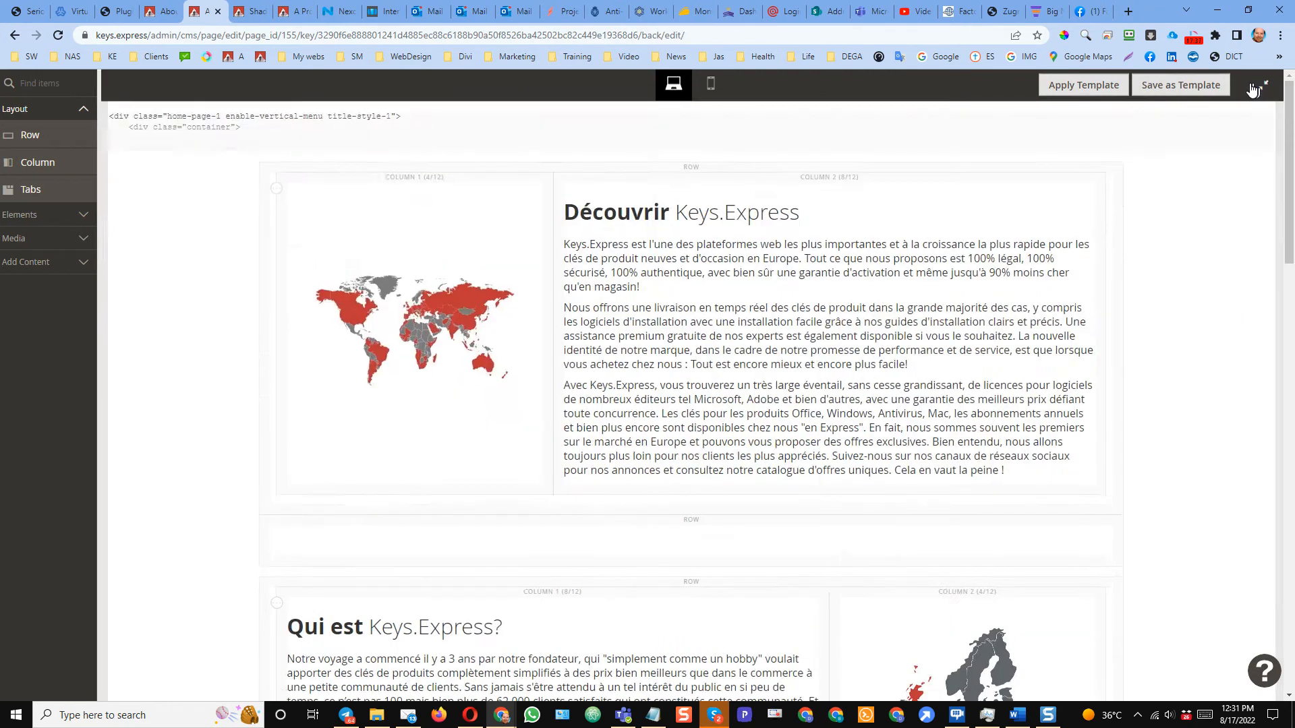
click(1224, 107)
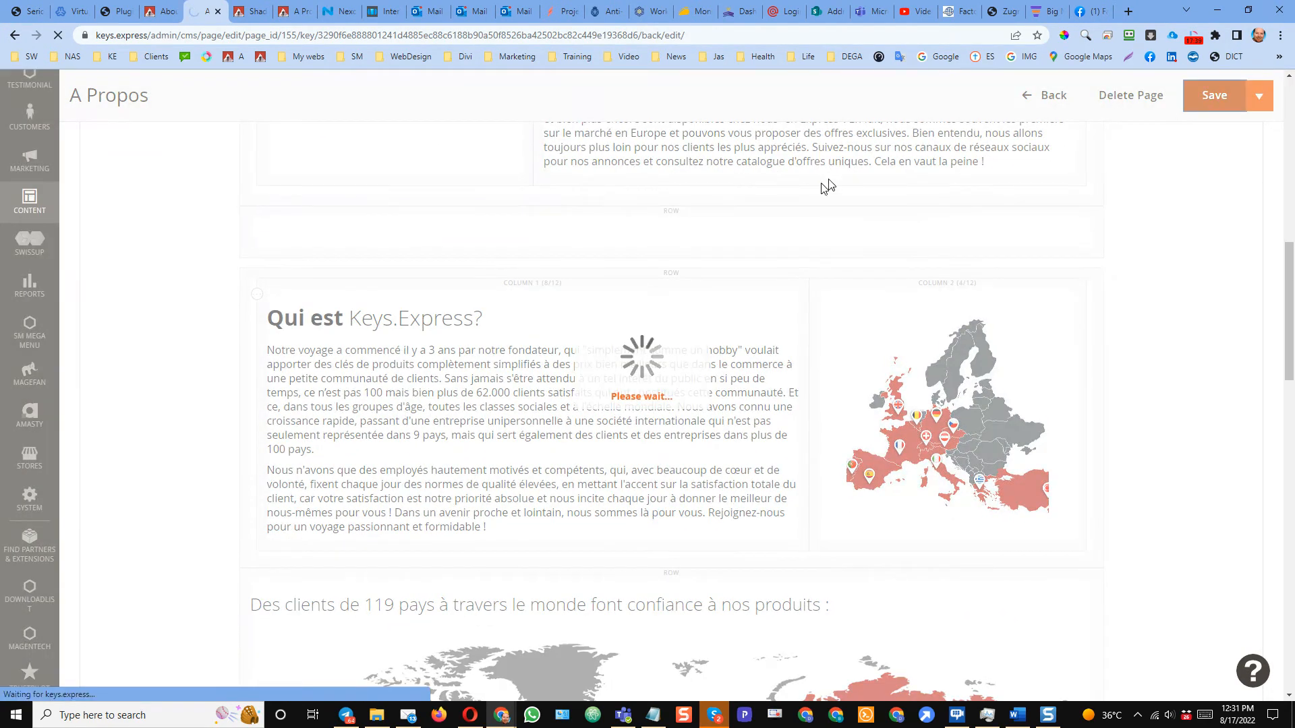
click(294, 11)
click(58, 35)
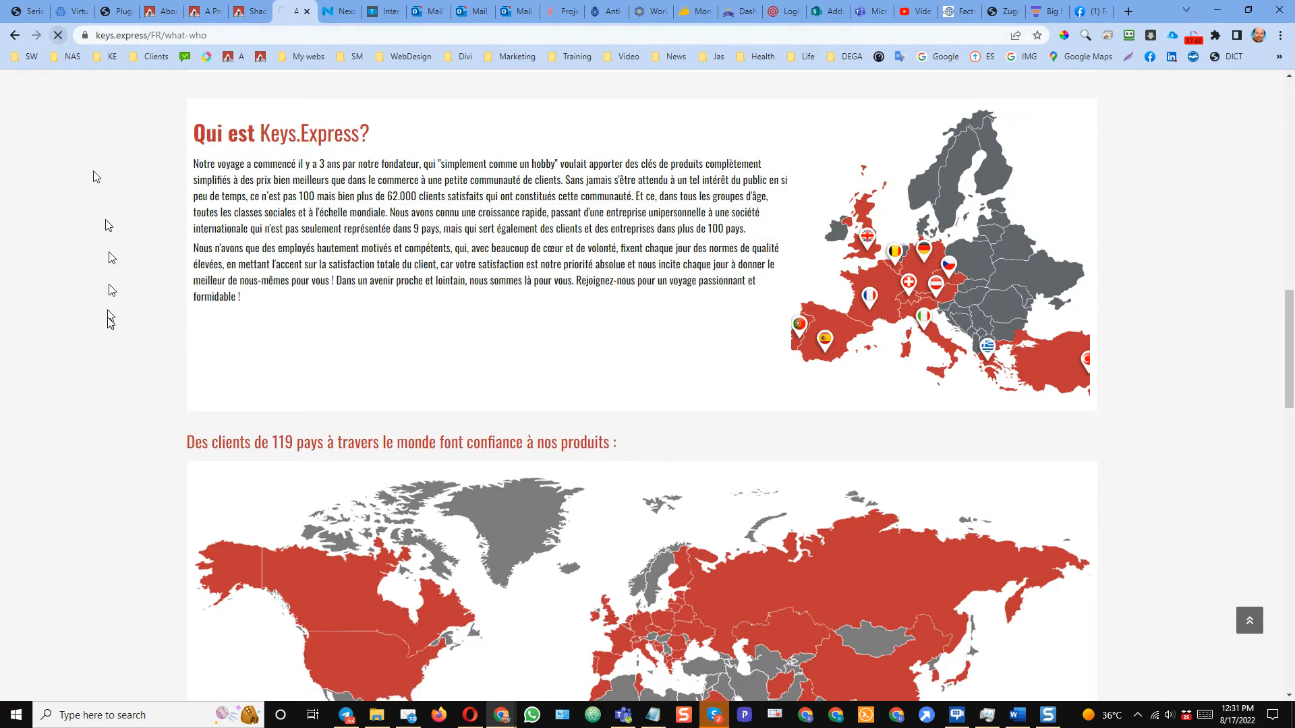
scroll(113, 322, up, 5)
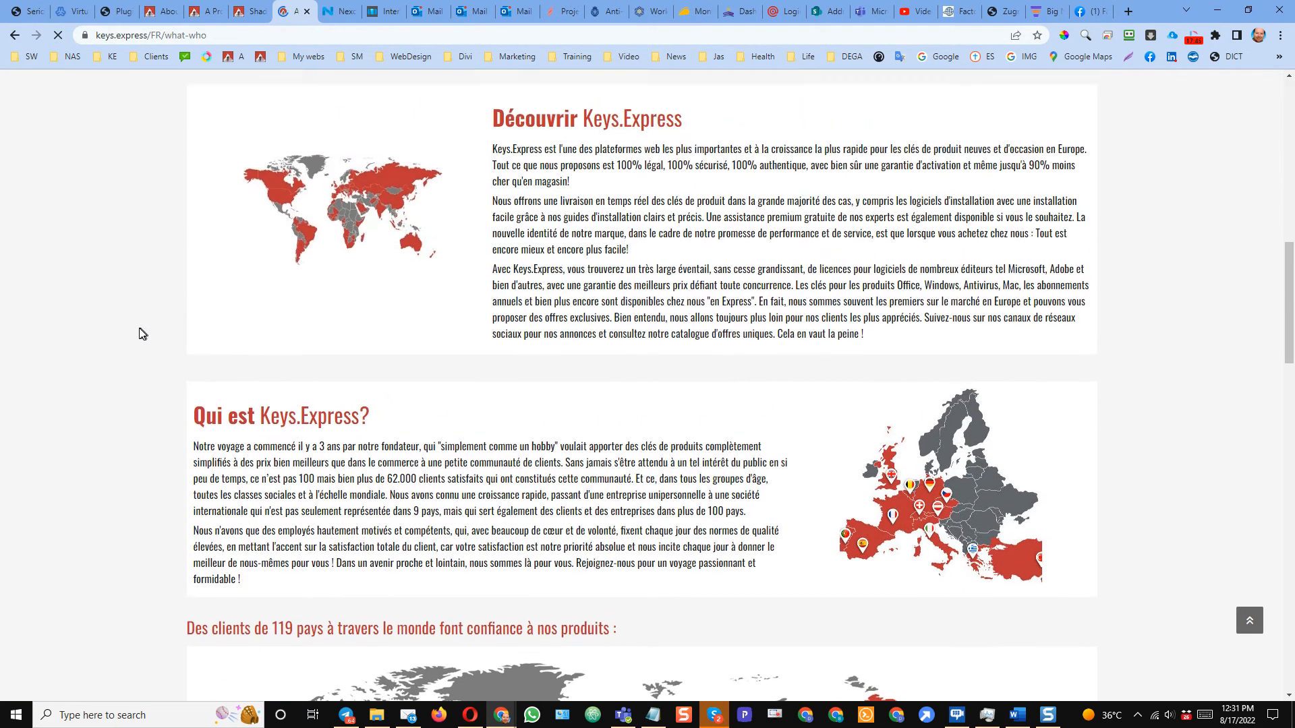
scroll(113, 357, down, 3)
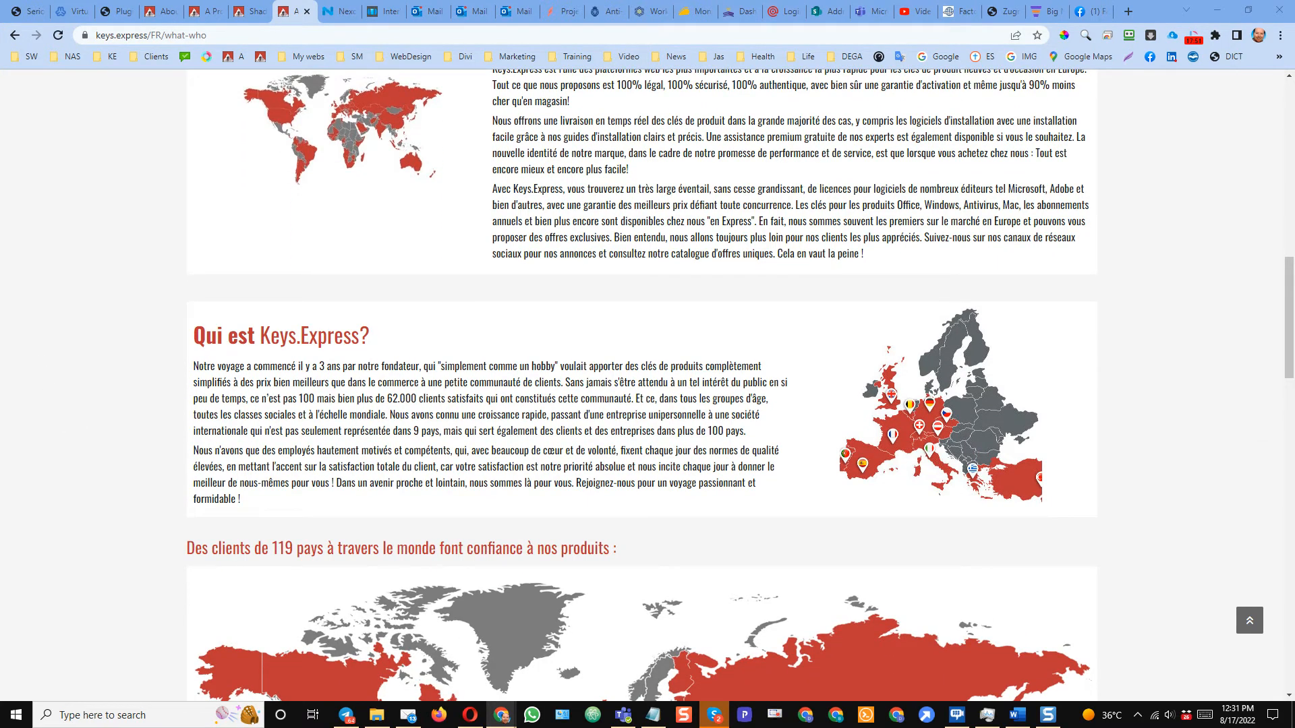
Examine the Who is keys.express section and the world map heading on the English About Us page for comparison
drag(0, 54, 924, 14)
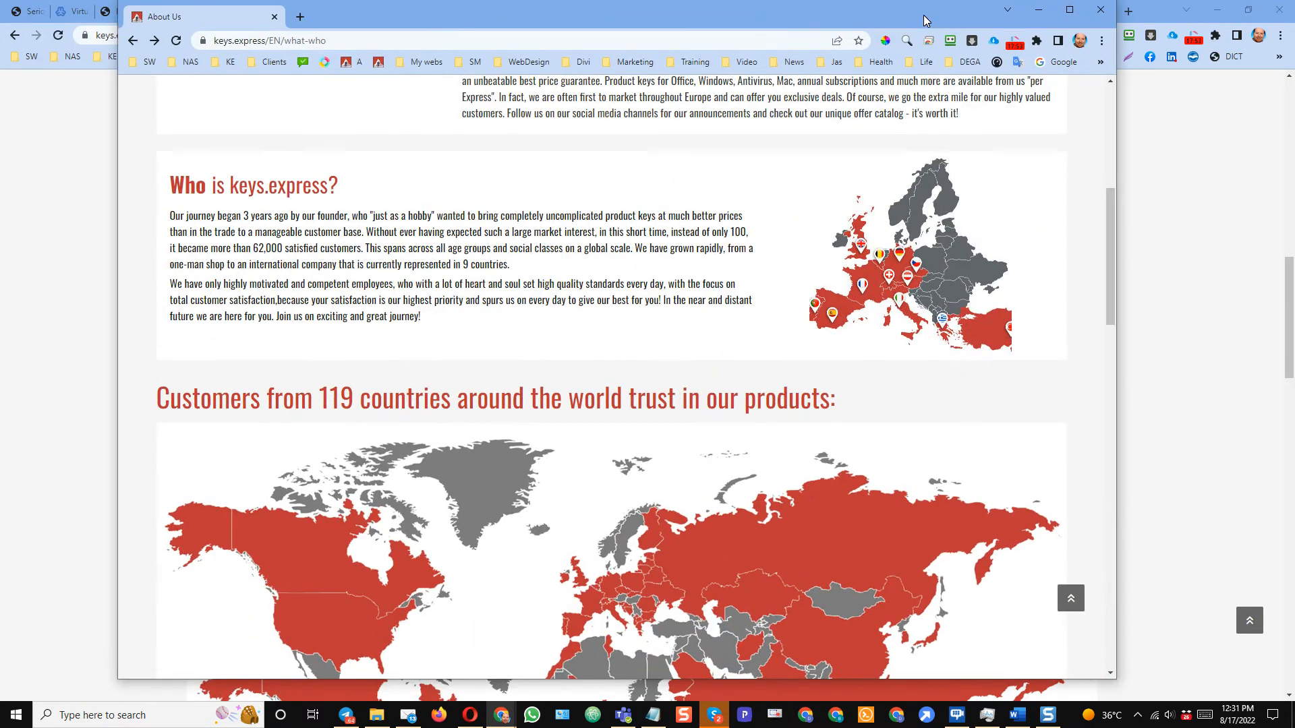
scroll(750, 294, up, 5)
scroll(750, 294, down, 5)
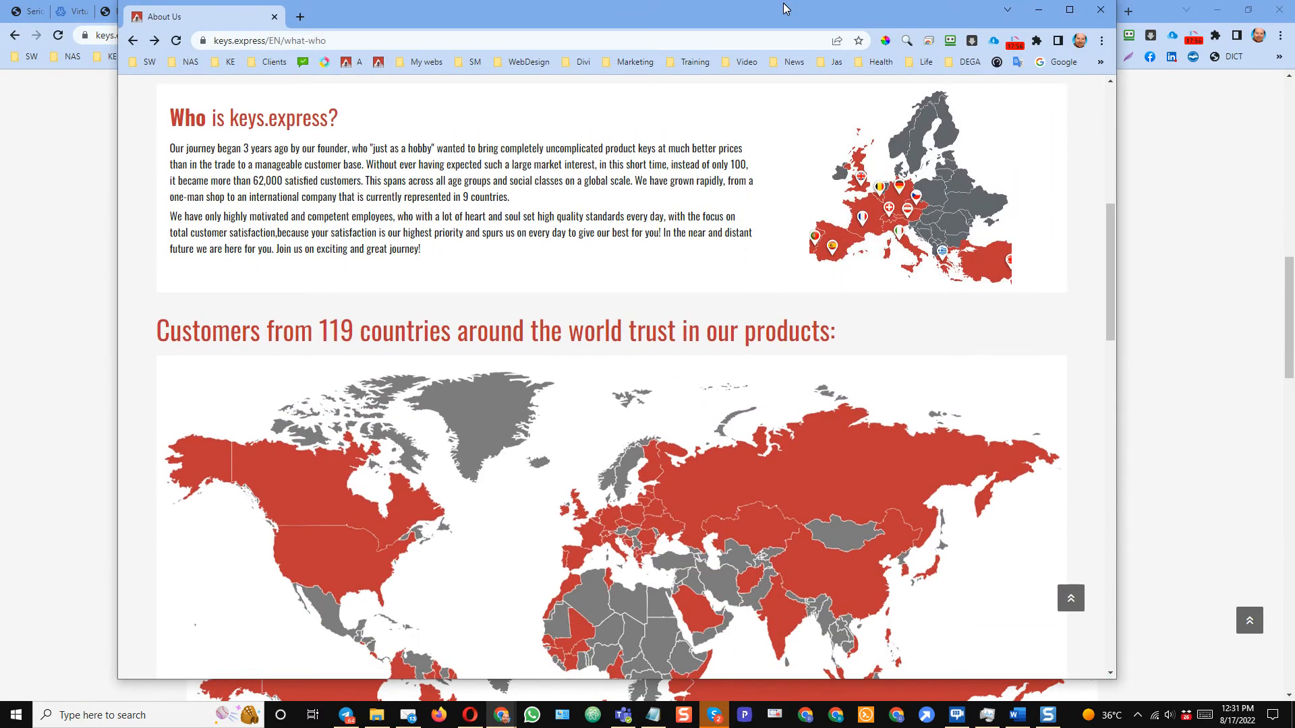
Reopen the A Propos content in Page Builder and hide the old HTML Code block above the rebuilt sections
drag(783, 8, 0, 13)
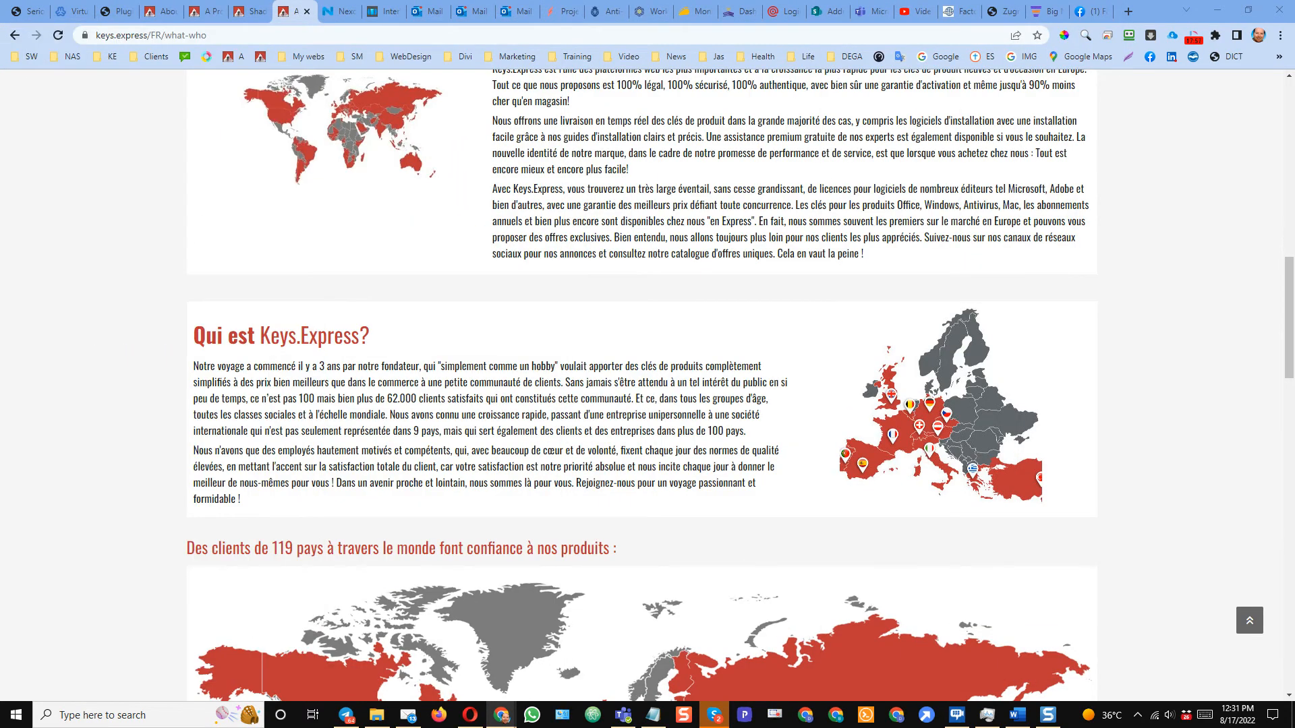
scroll(742, 296, up, 3)
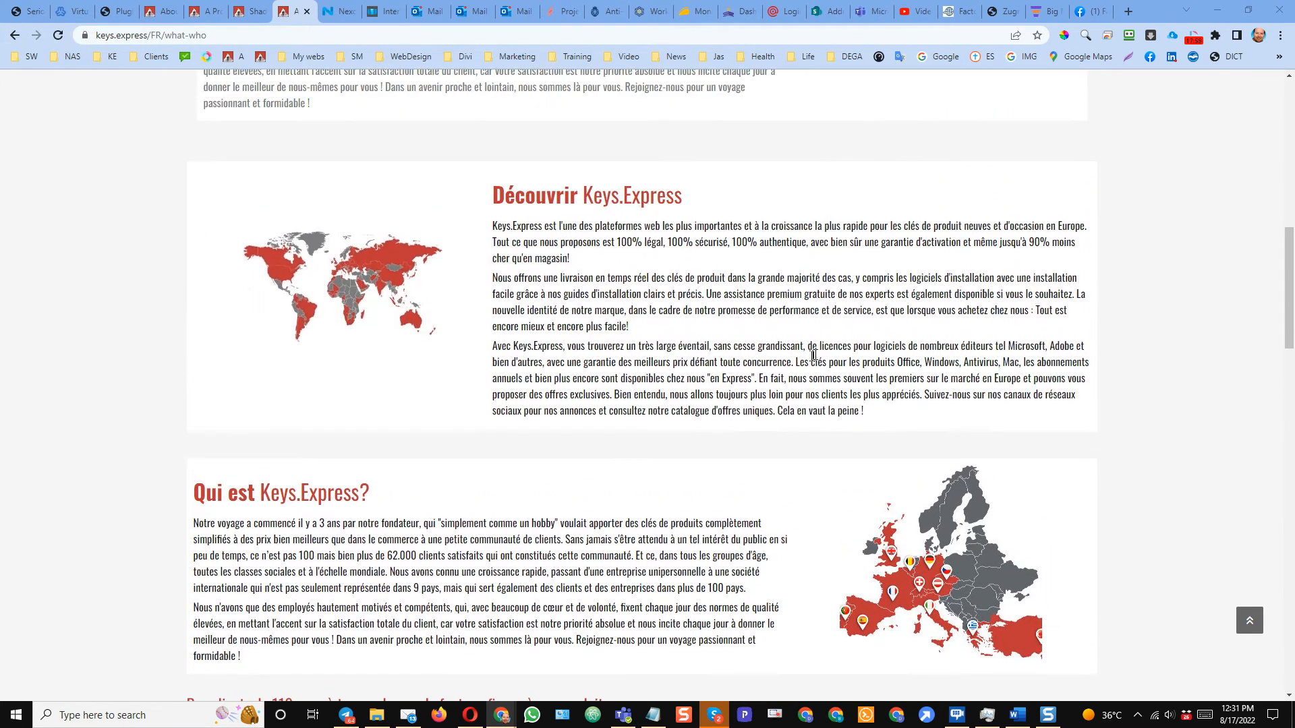
scroll(839, 328, up, 6)
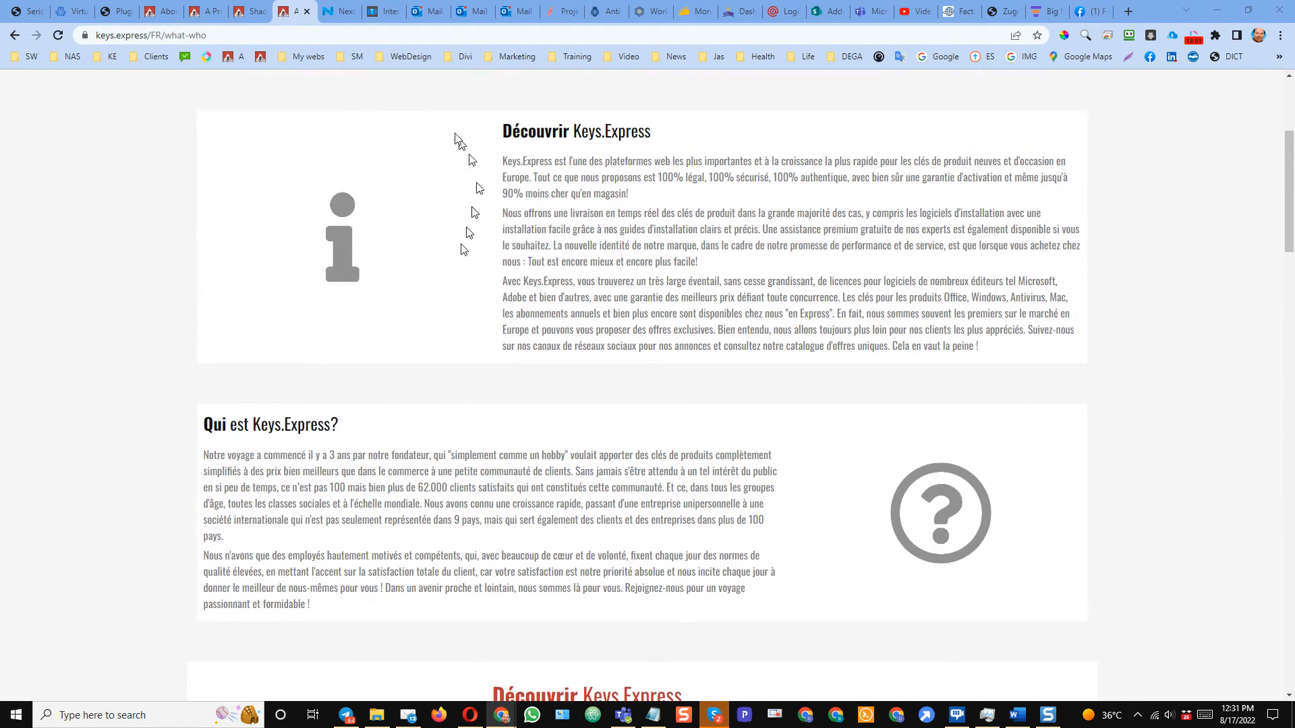
click(206, 12)
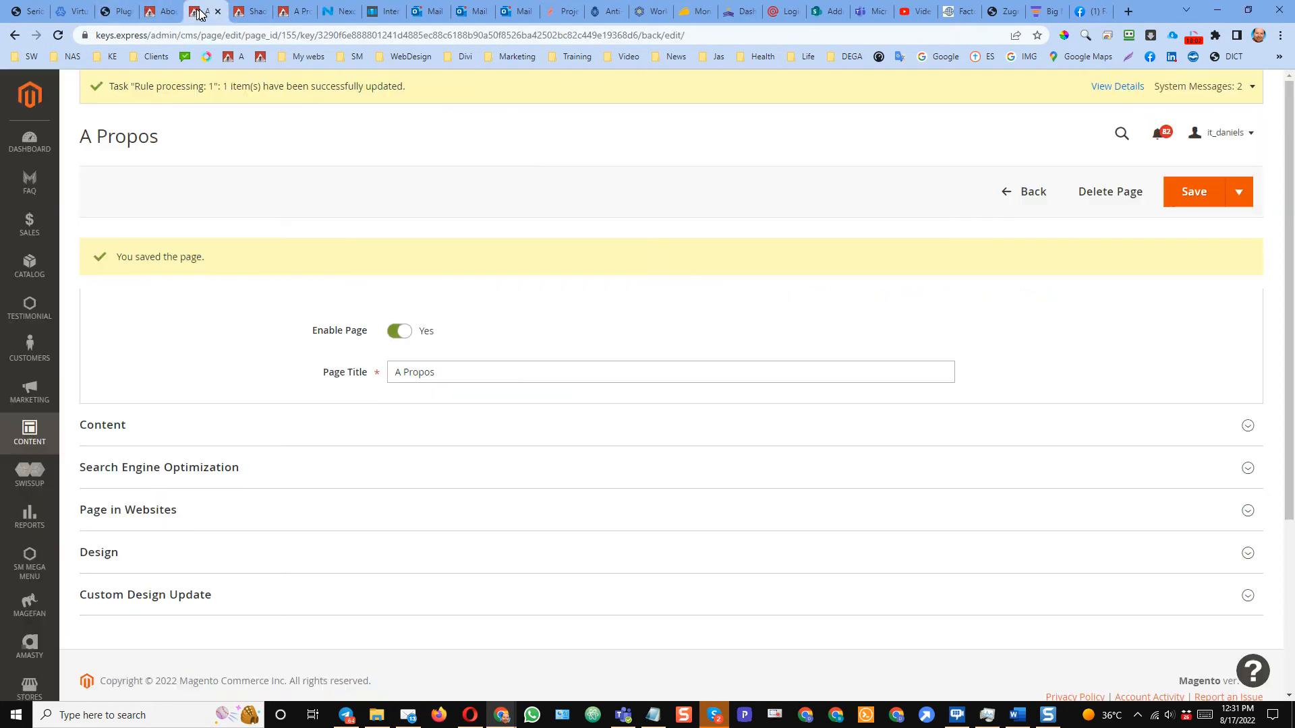
click(500, 433)
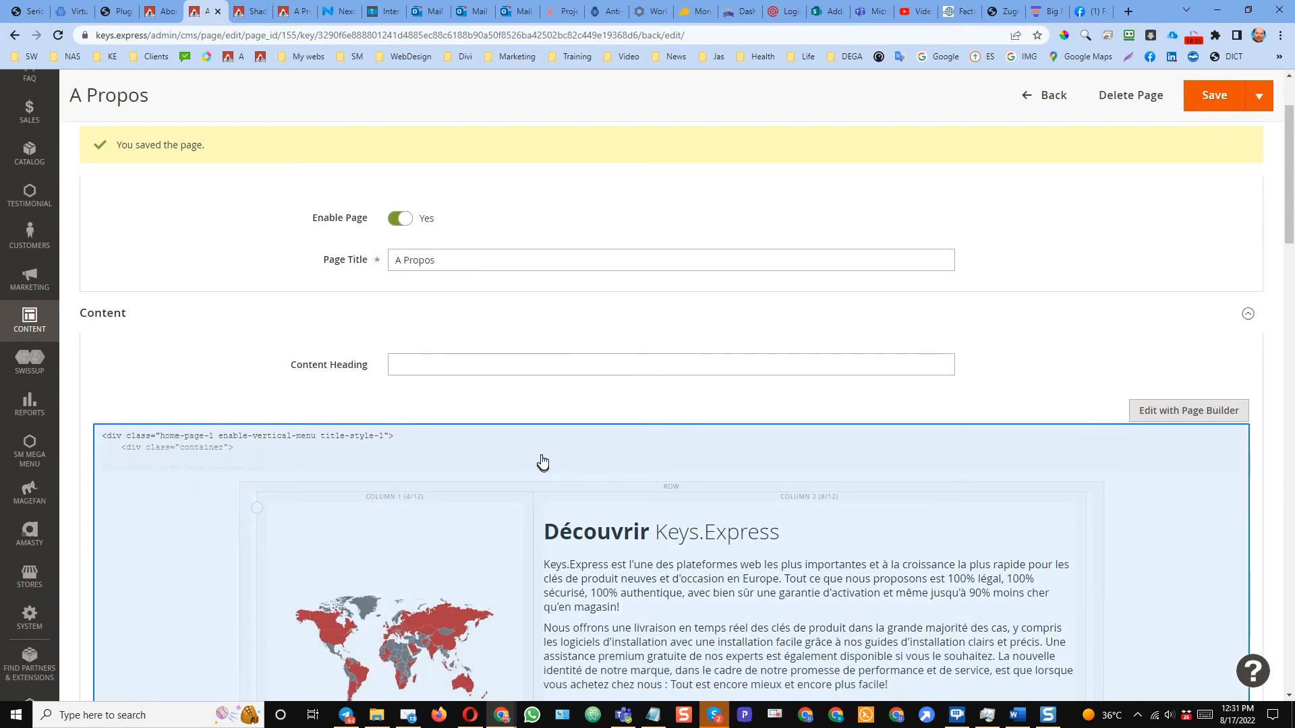
click(541, 452)
mouse_move(715, 143)
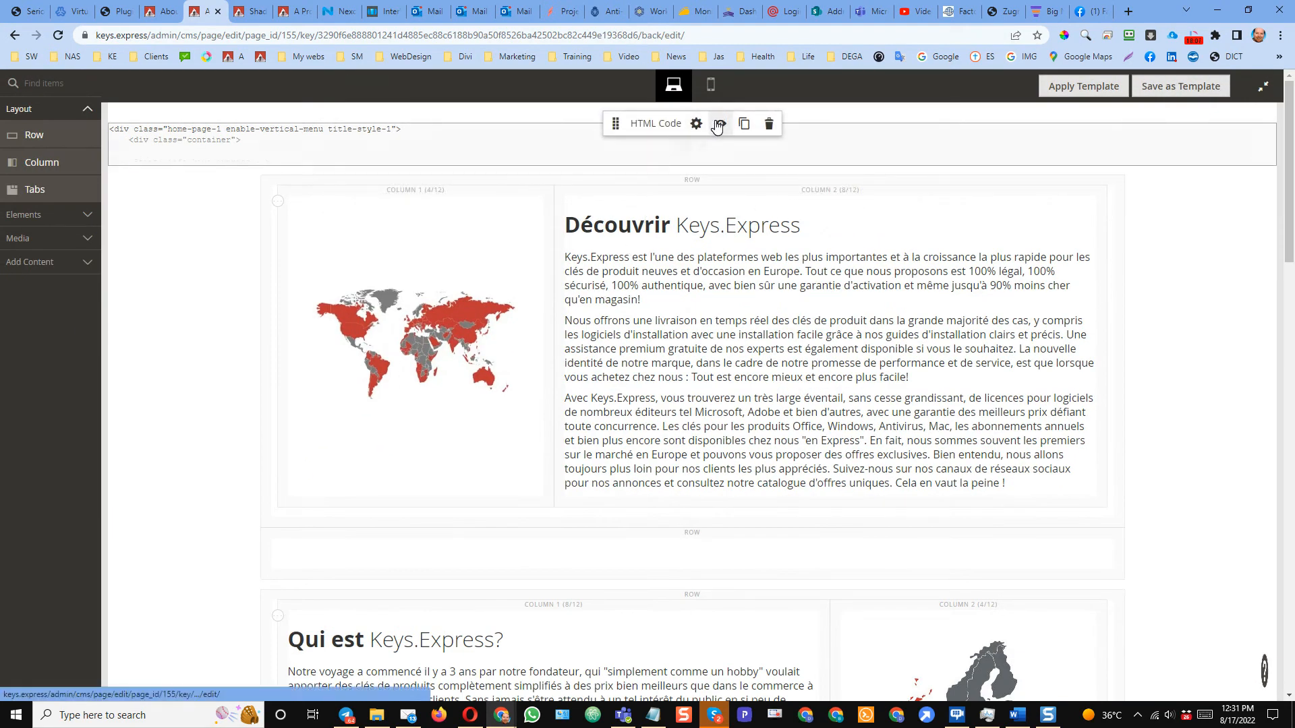
Remove the space before the colon in the French heading above the world map so it ends in "produits:"
scroll(1208, 350, down, 8)
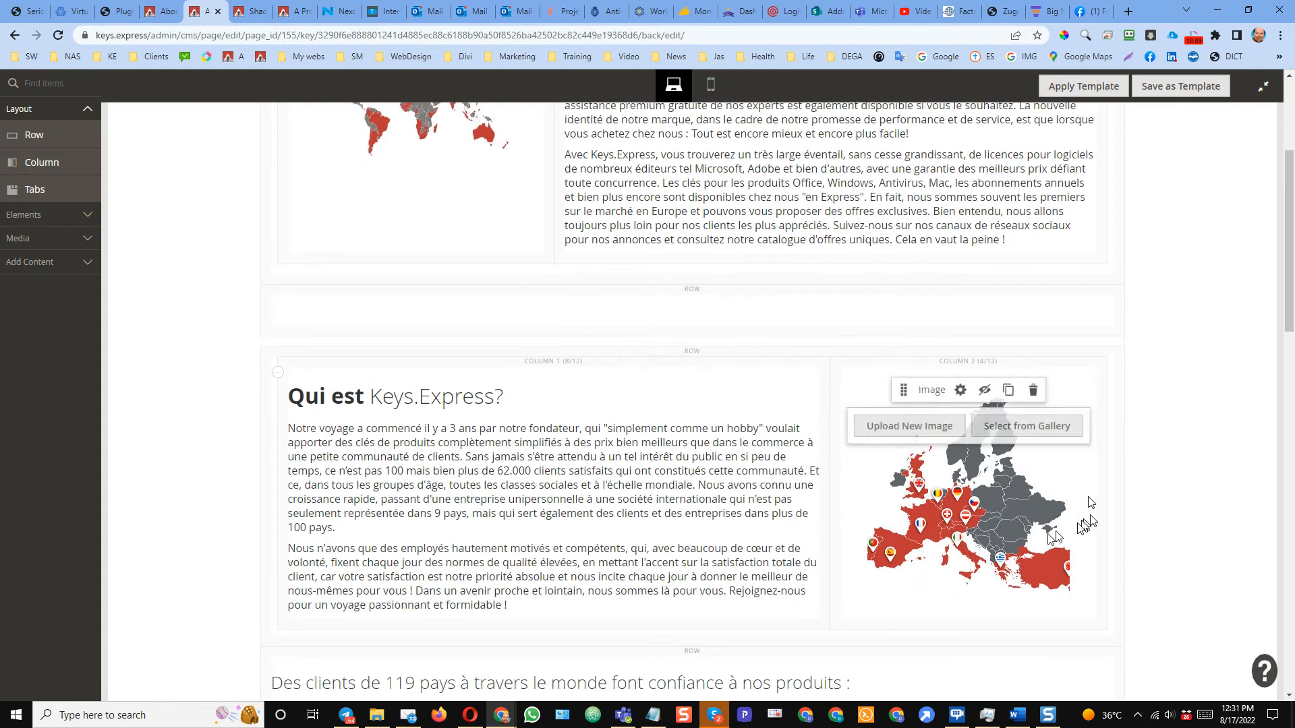
scroll(659, 616, down, 2)
drag(872, 303, 81, 305)
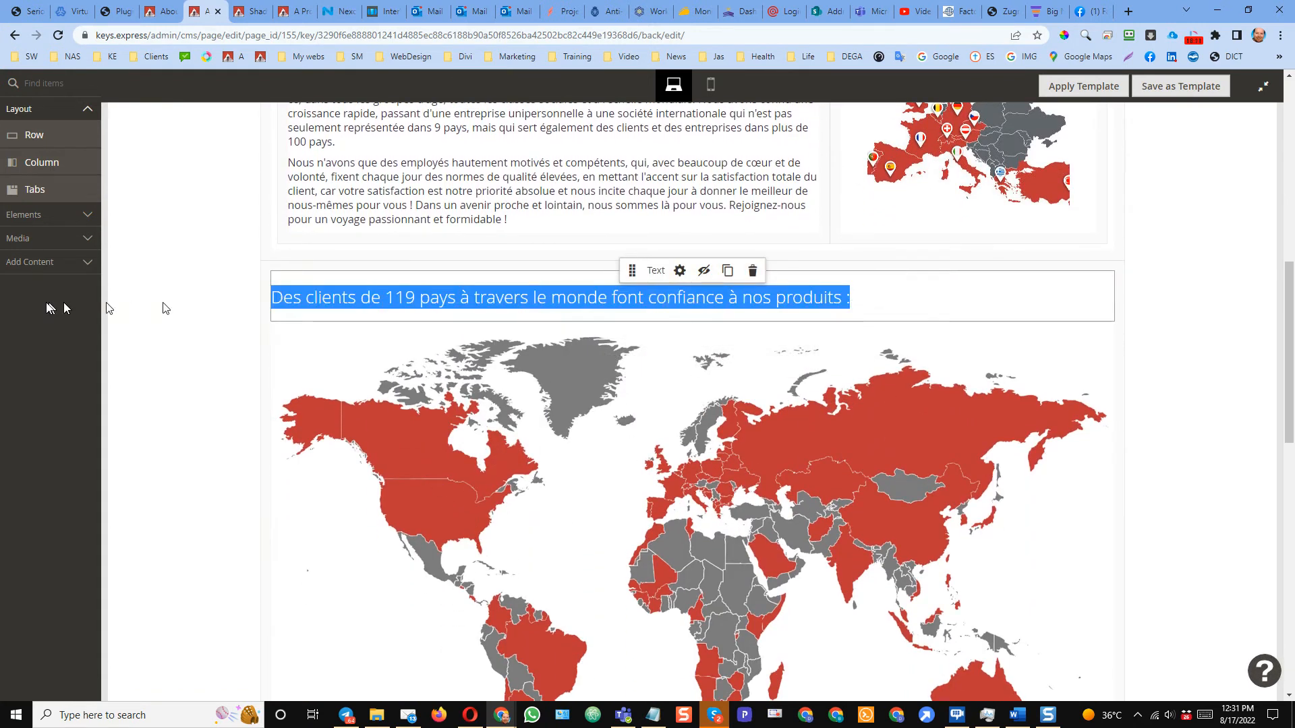
click(934, 305)
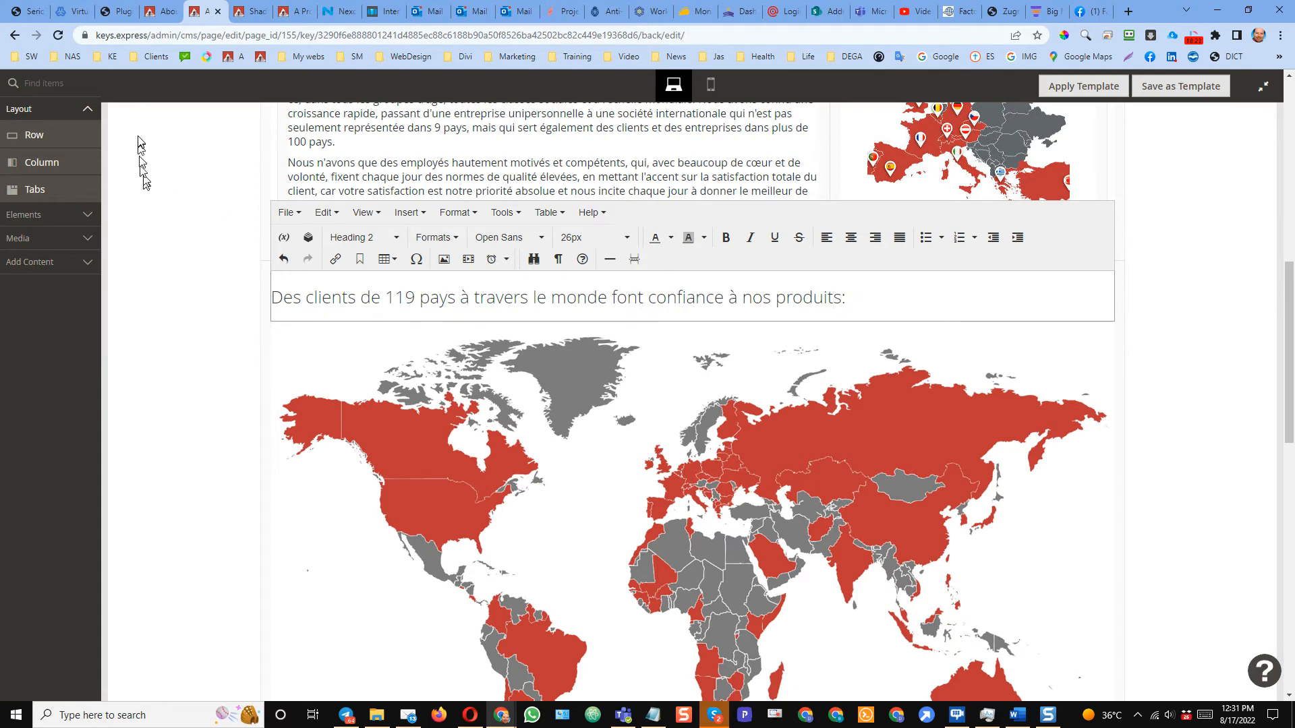
Check the font size of the English world map heading and set the French one to 40px
click(159, 11)
scroll(543, 599, down, 5)
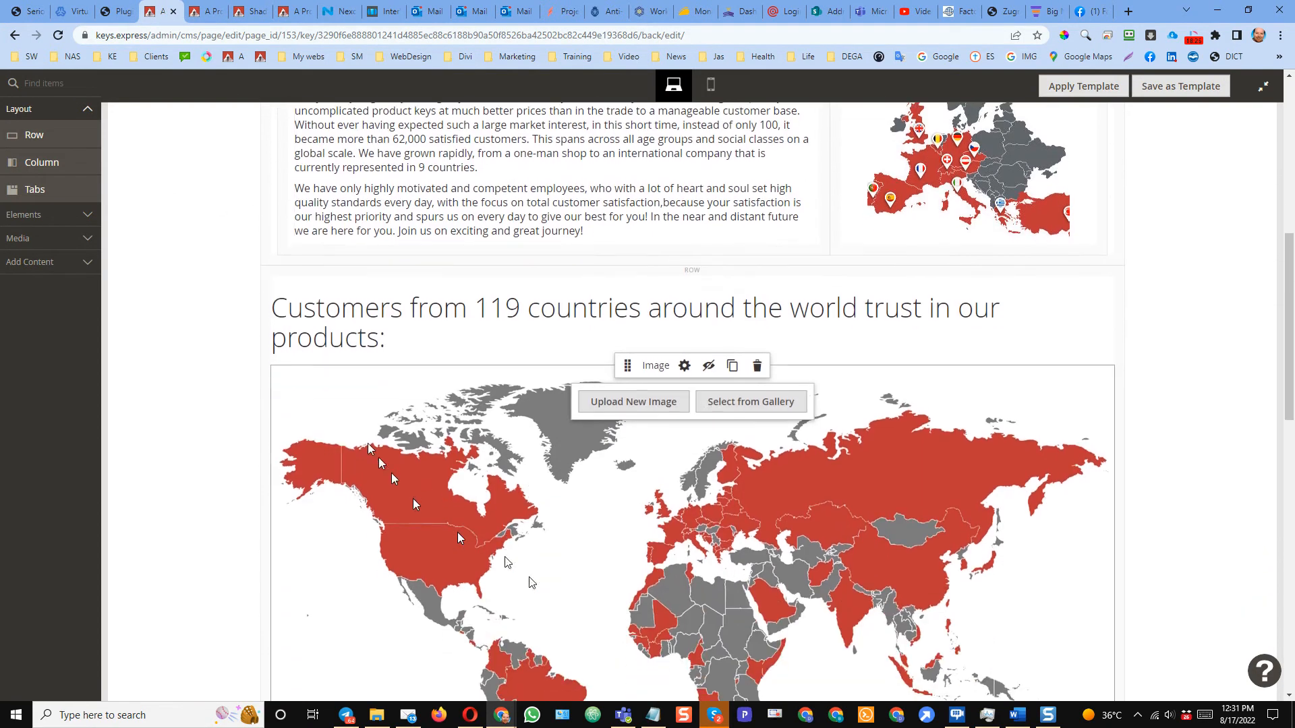
drag(400, 324, 326, 324)
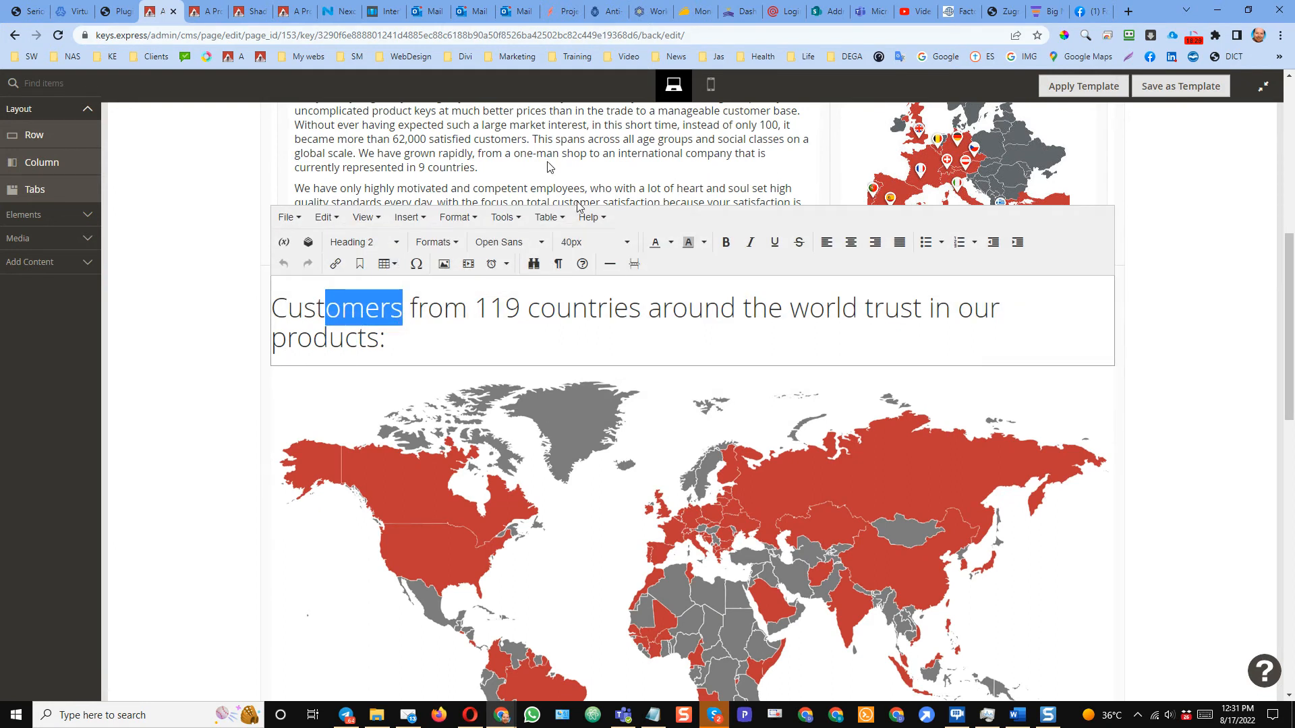
click(226, 13)
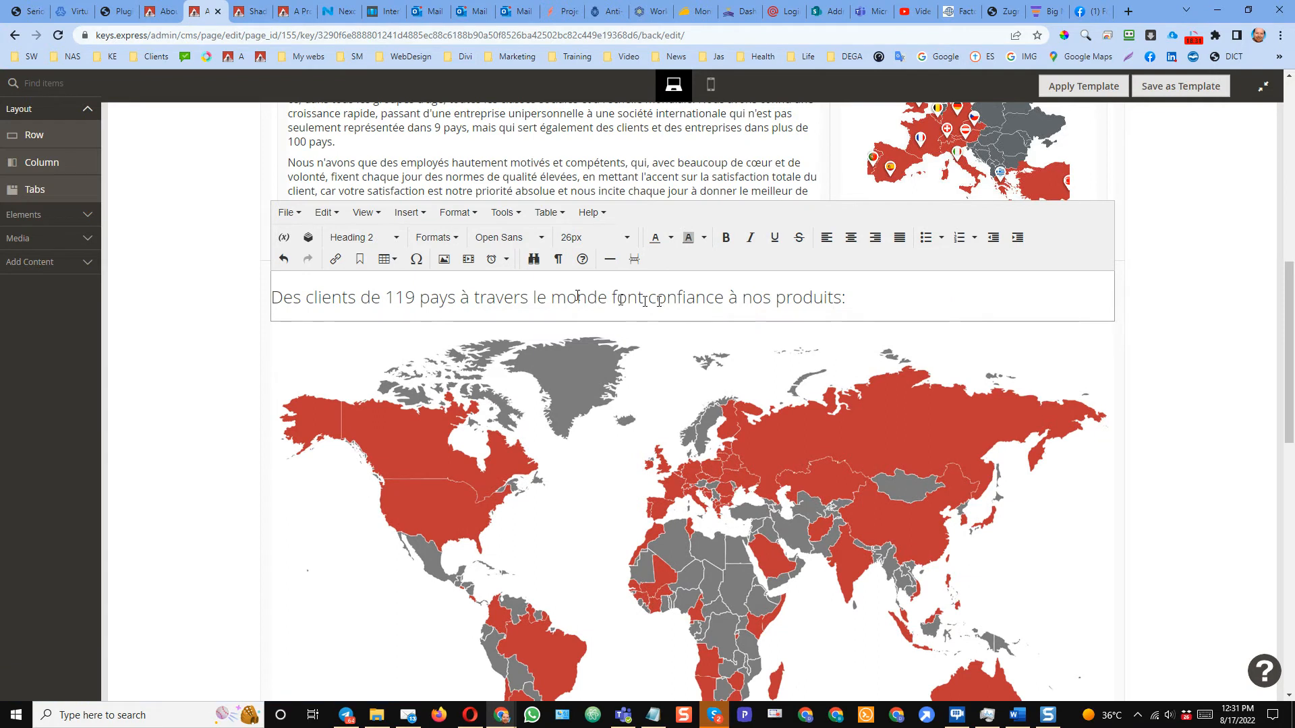
drag(957, 301, 233, 304)
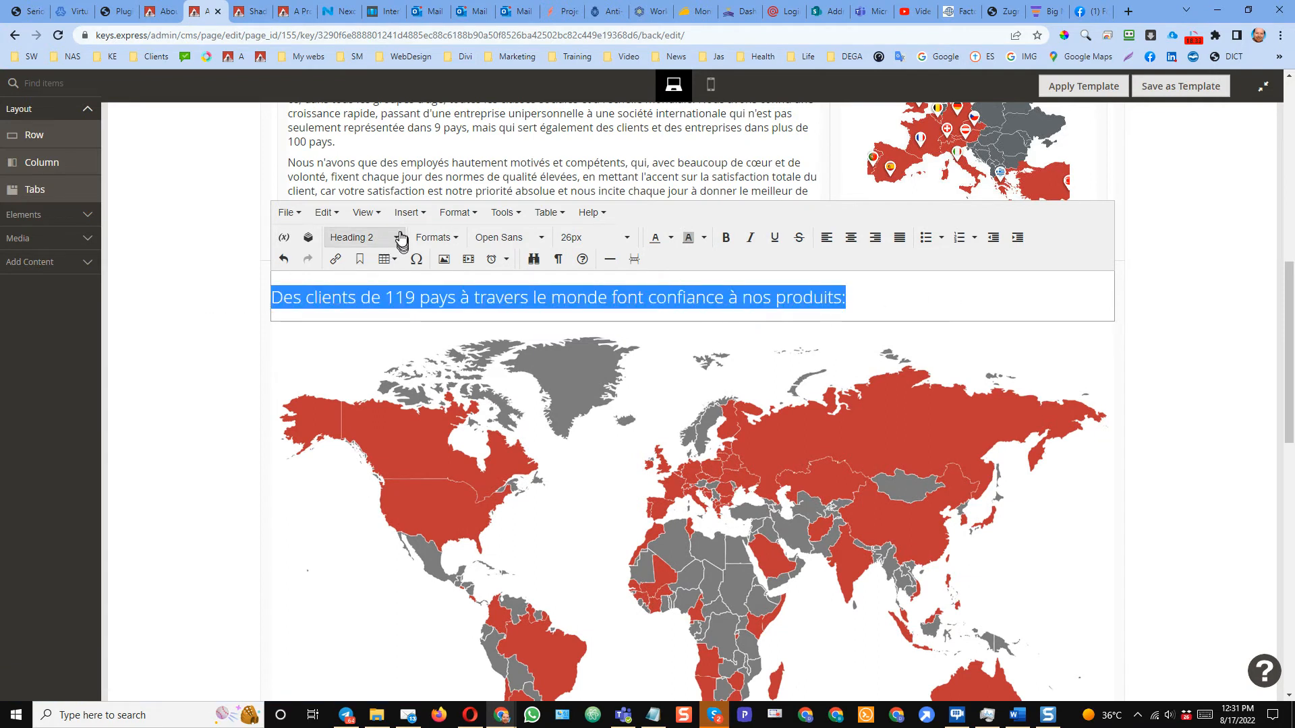
click(624, 238)
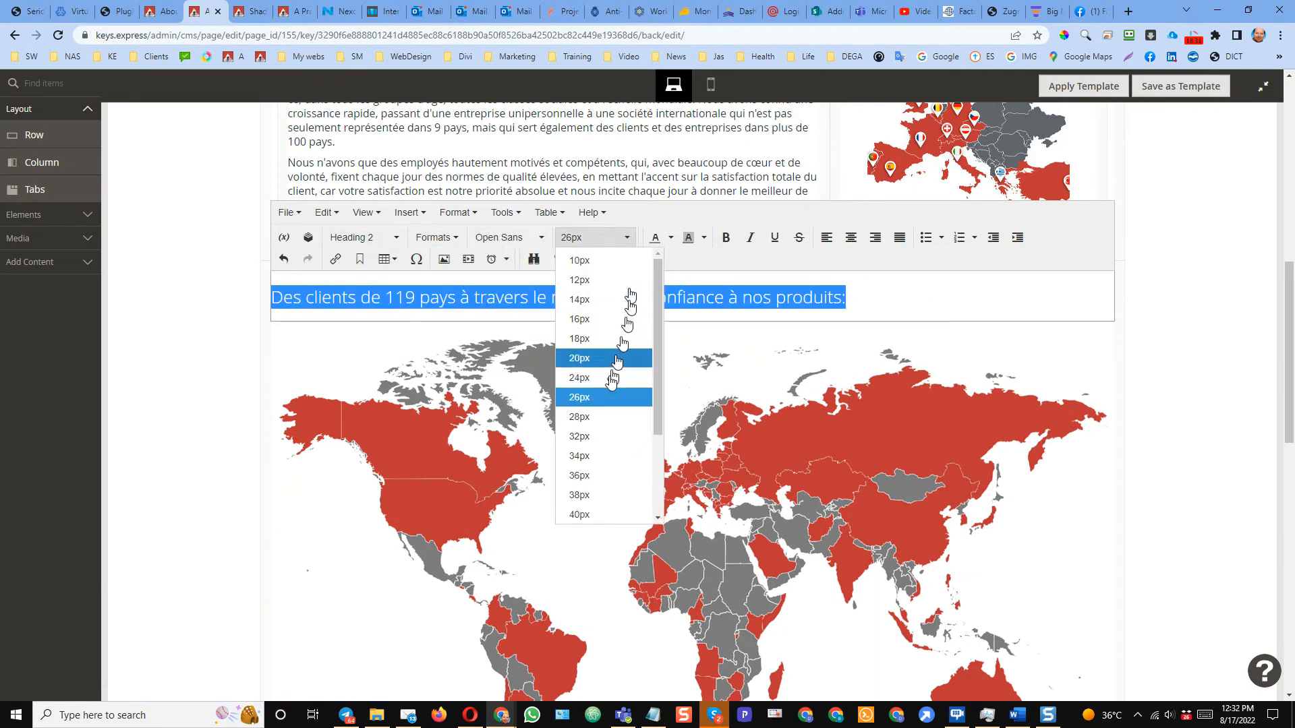
click(580, 514)
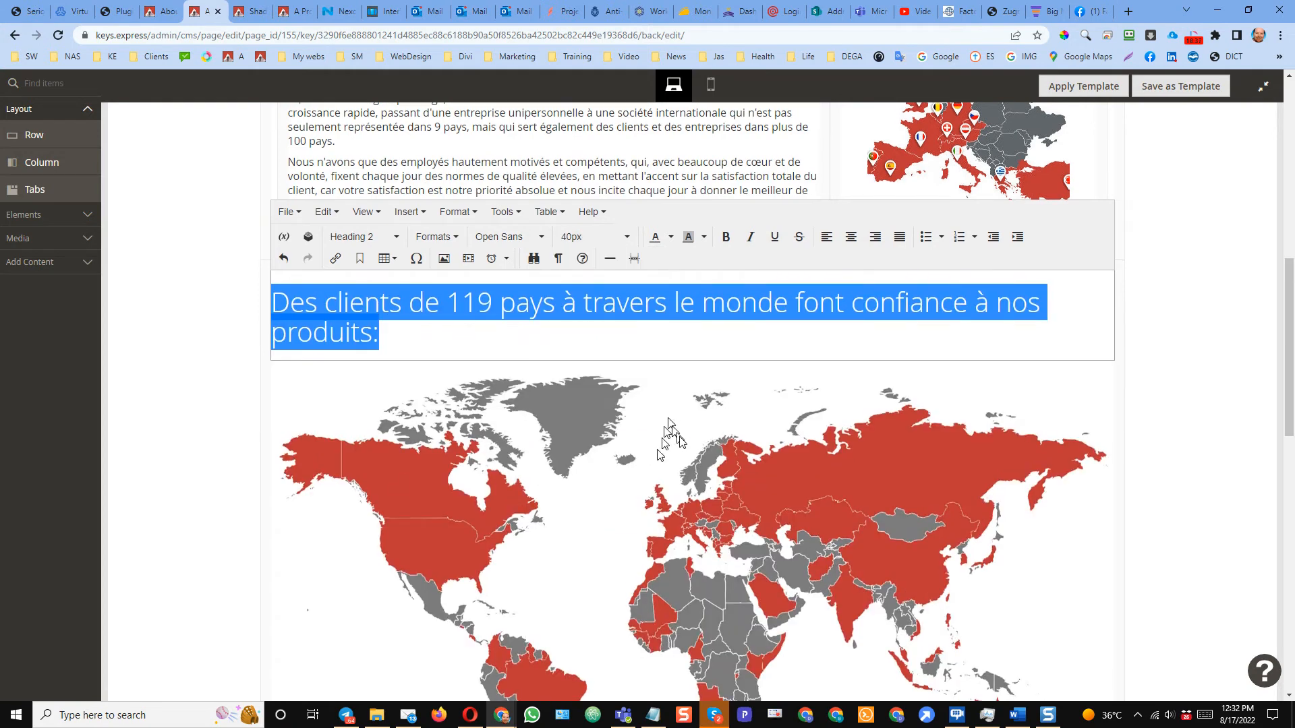
Set the heading "Nous avons un représentant local dans chacun de ces pays" to 40px and save the A Propos page
scroll(601, 557, down, 4)
scroll(603, 577, down, 5)
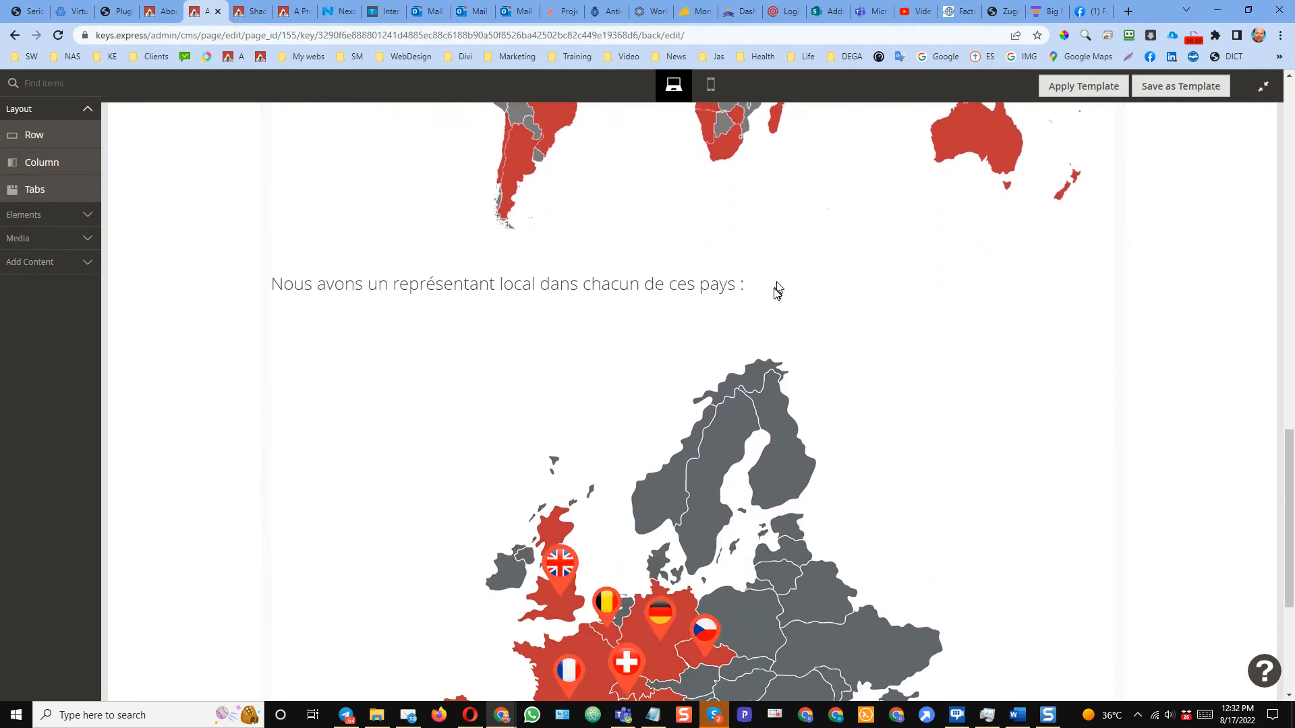
drag(769, 285, 240, 289)
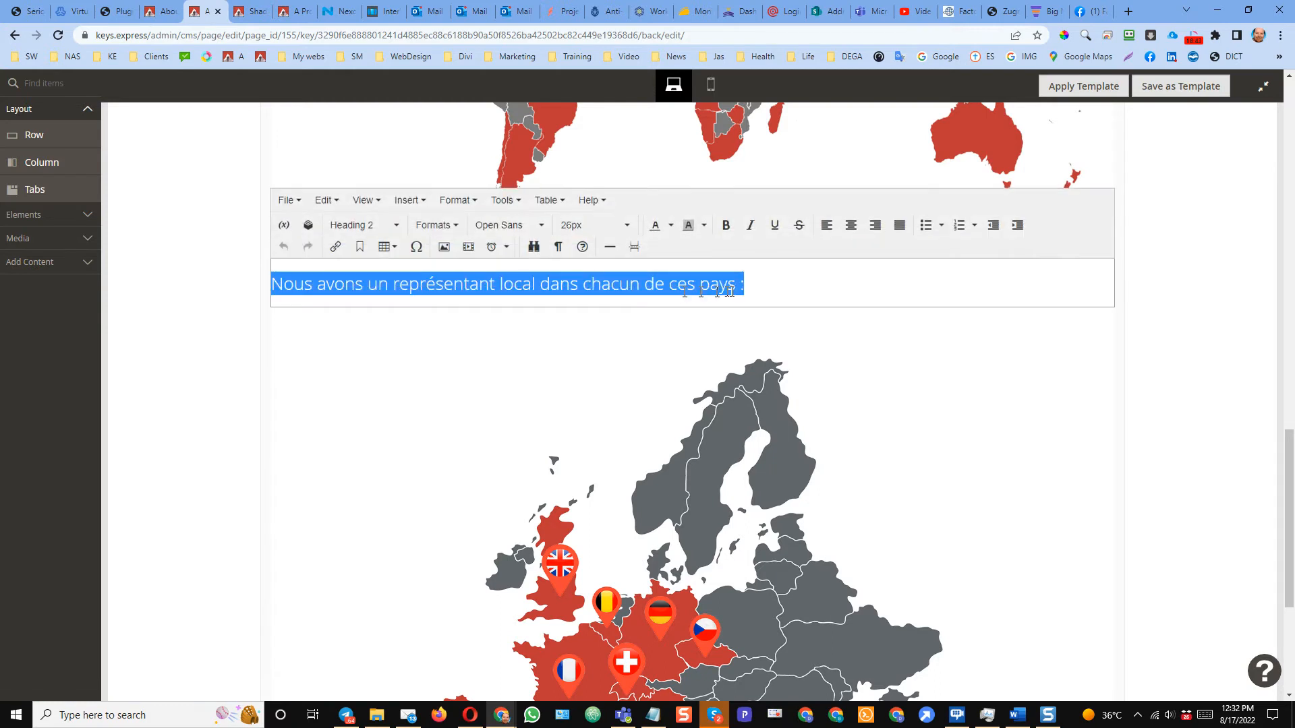
click(629, 230)
click(613, 498)
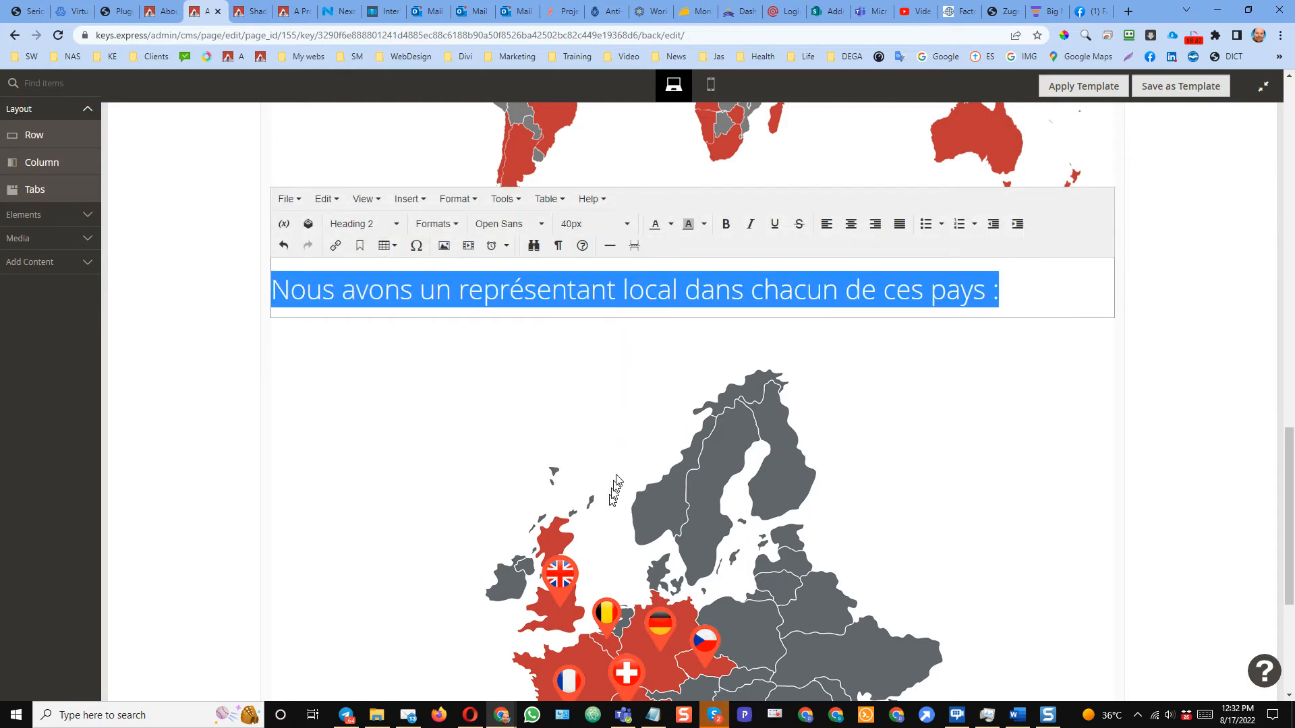
click(983, 294)
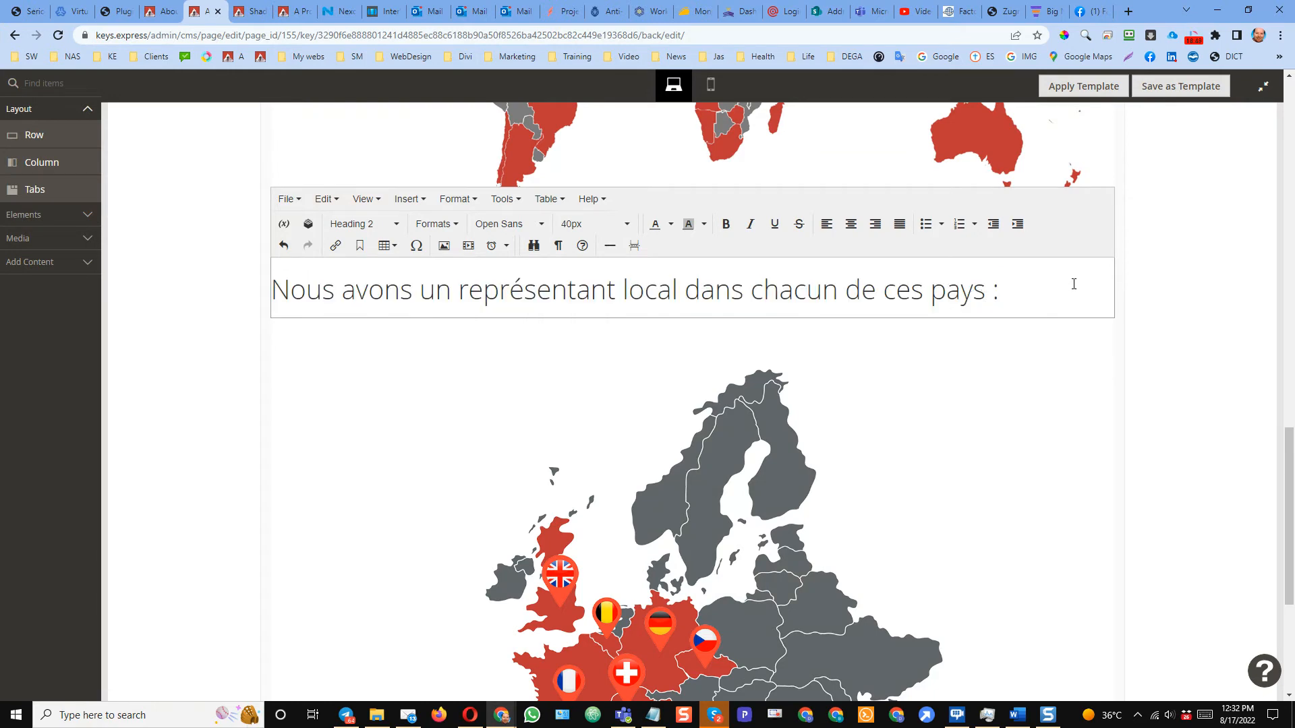
click(1270, 89)
click(1222, 96)
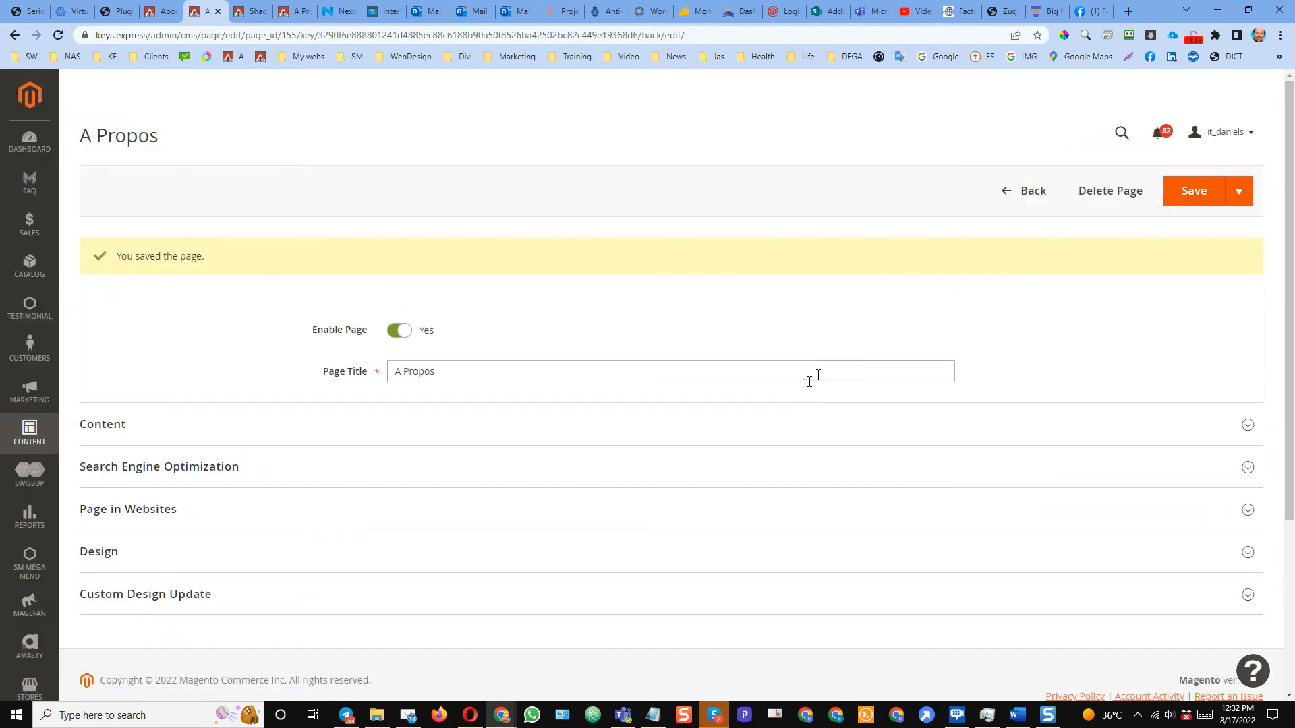
Delete "neuves et d'occasion" from the first paragraph of the Découvrir Keys.Express section in Page Builder and save the page
click(398, 435)
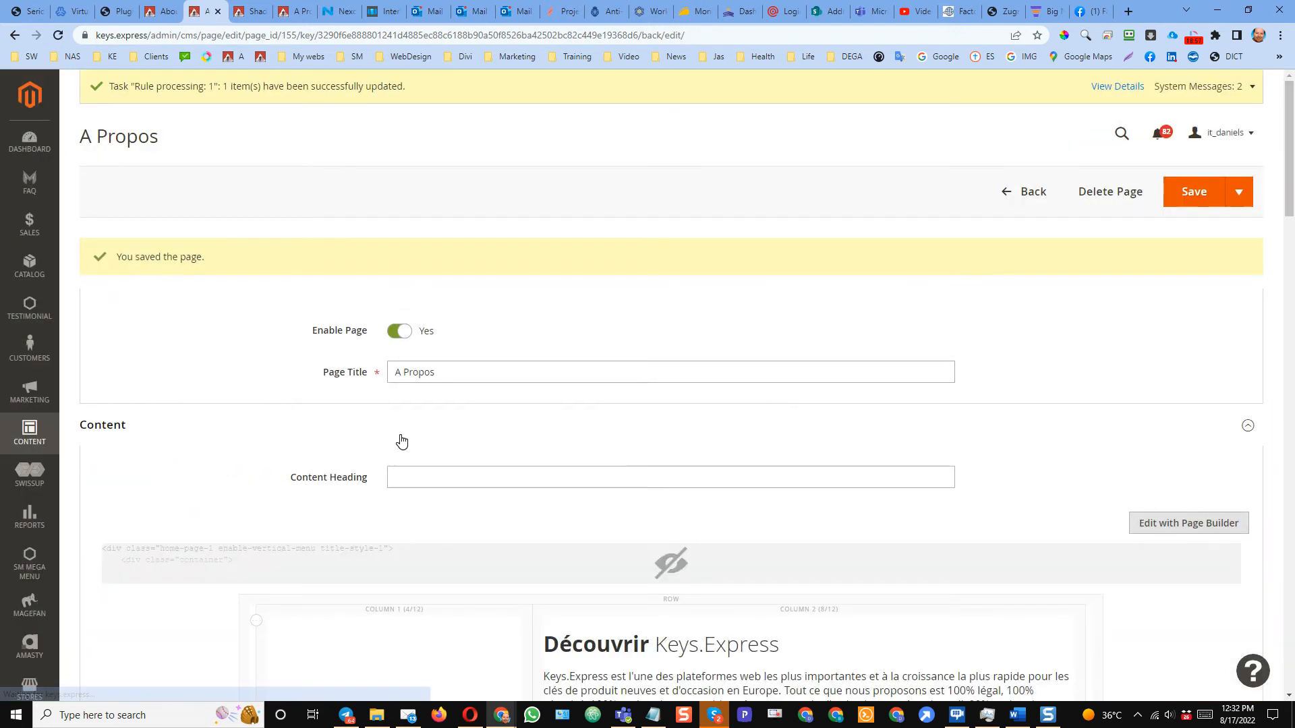
scroll(659, 574, down, 1)
scroll(660, 574, down, 3)
click(745, 477)
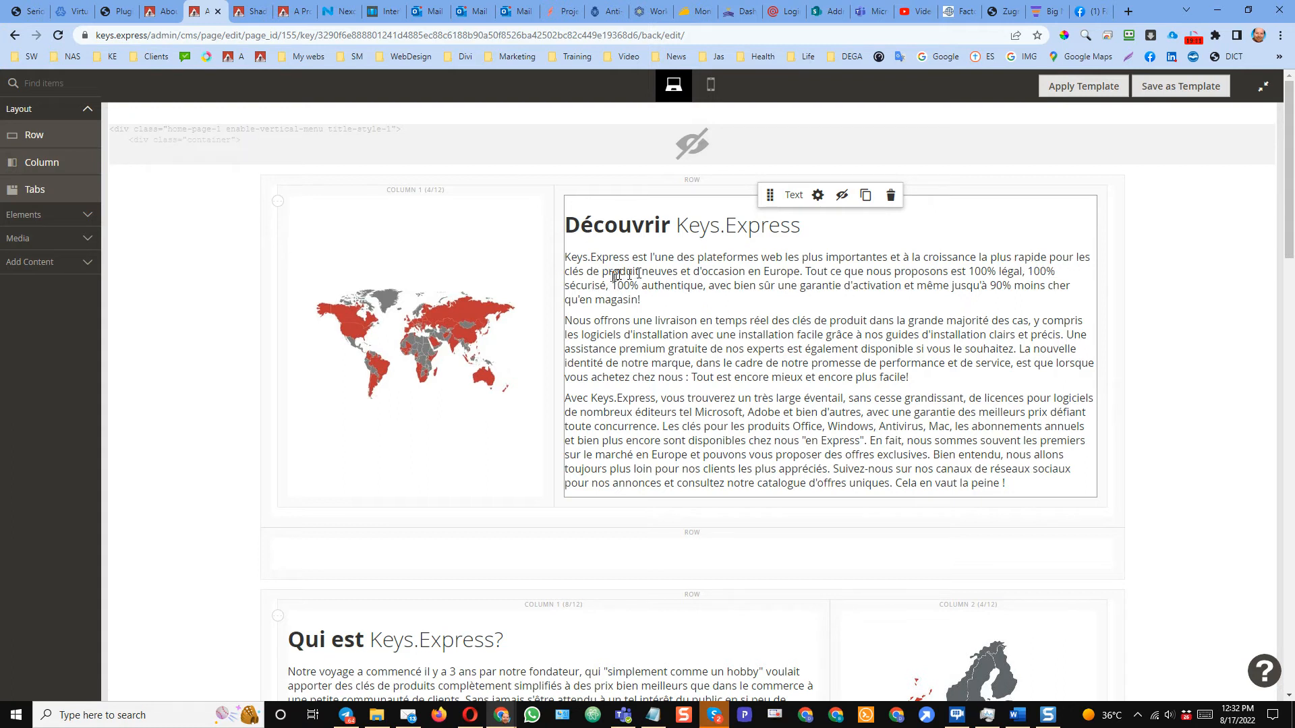
drag(641, 273, 749, 275)
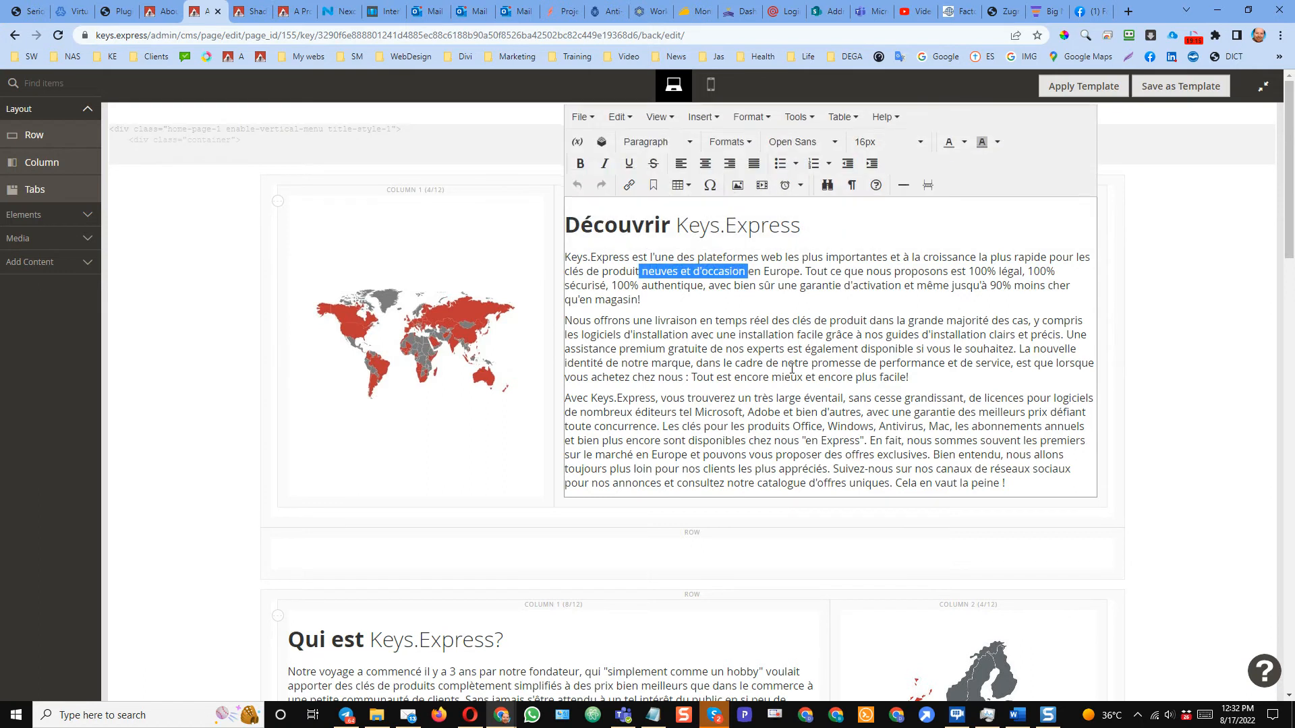
key(BackSpace)
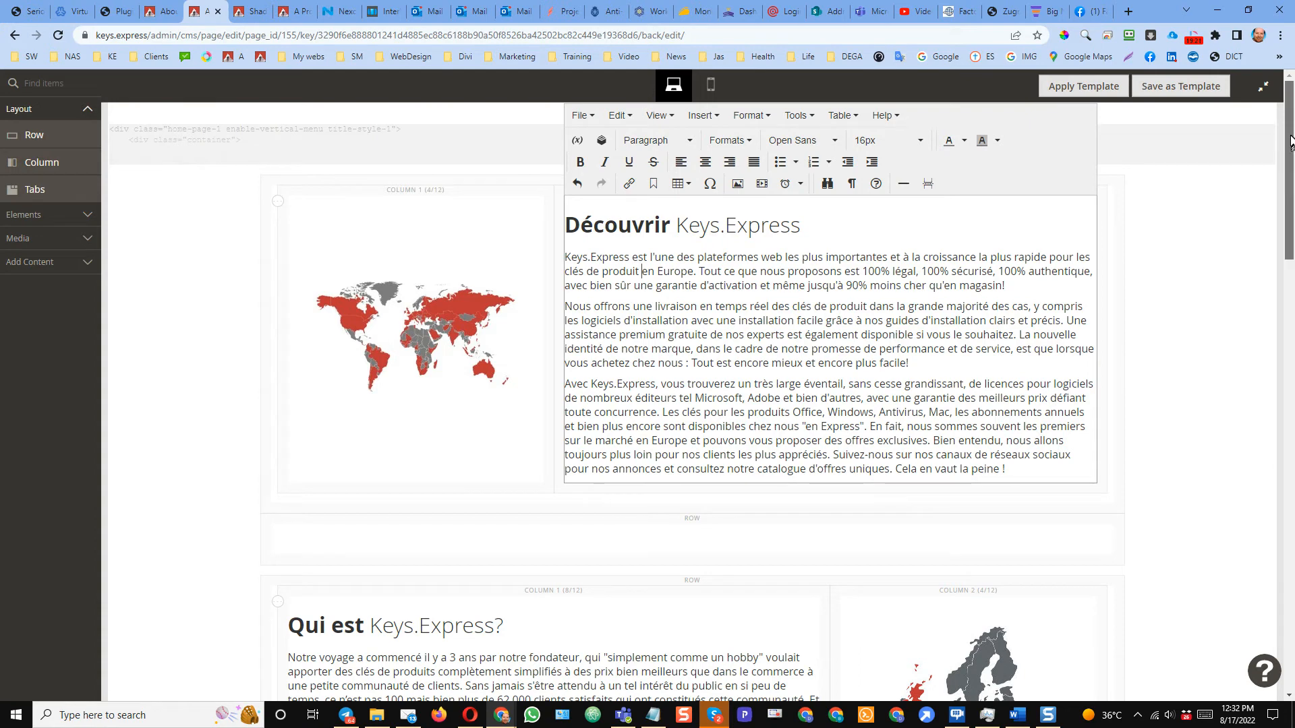
click(1266, 89)
click(1227, 108)
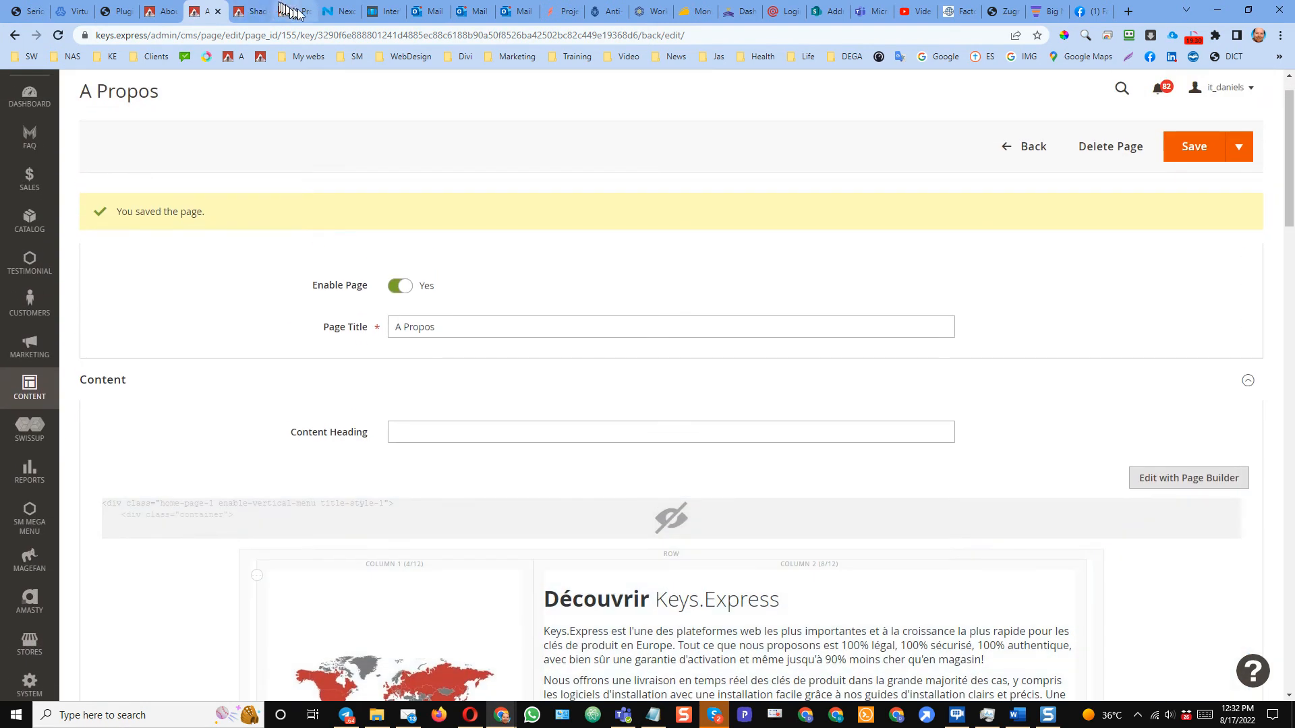
Review the live French page's sections and headings and compare them with the English About Us page
click(290, 12)
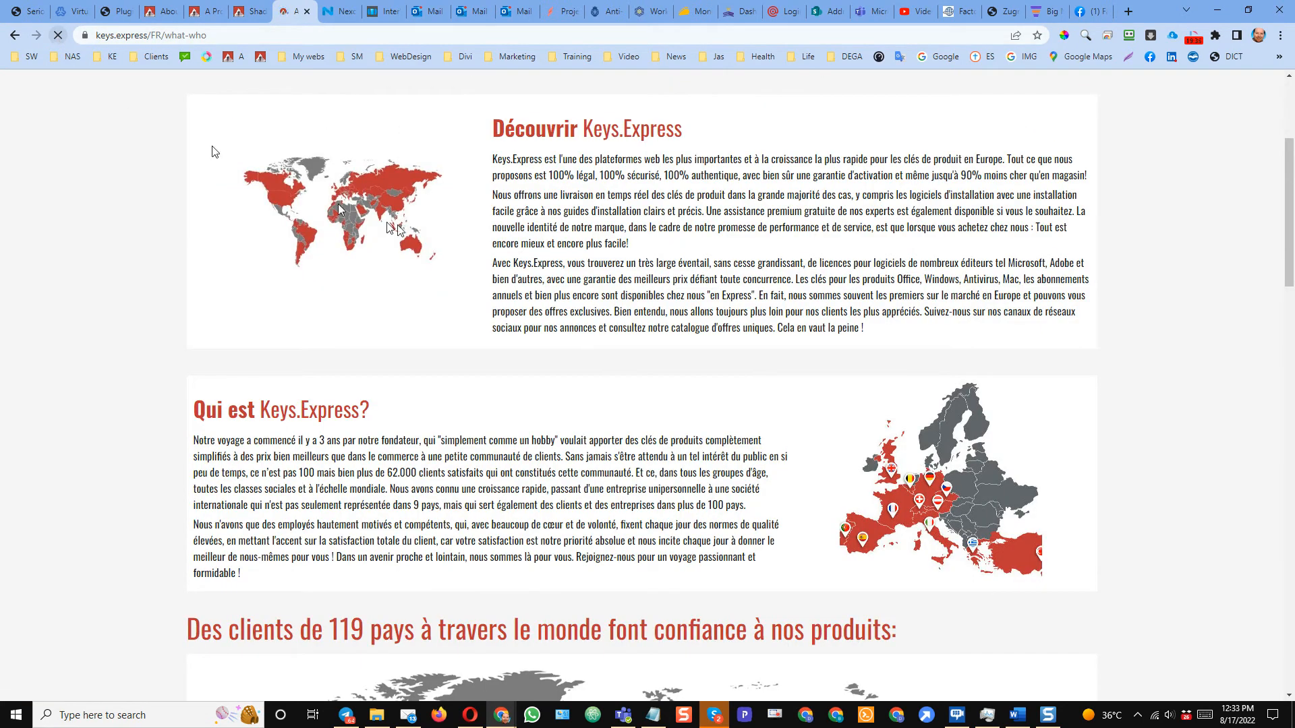
scroll(584, 332, down, 1)
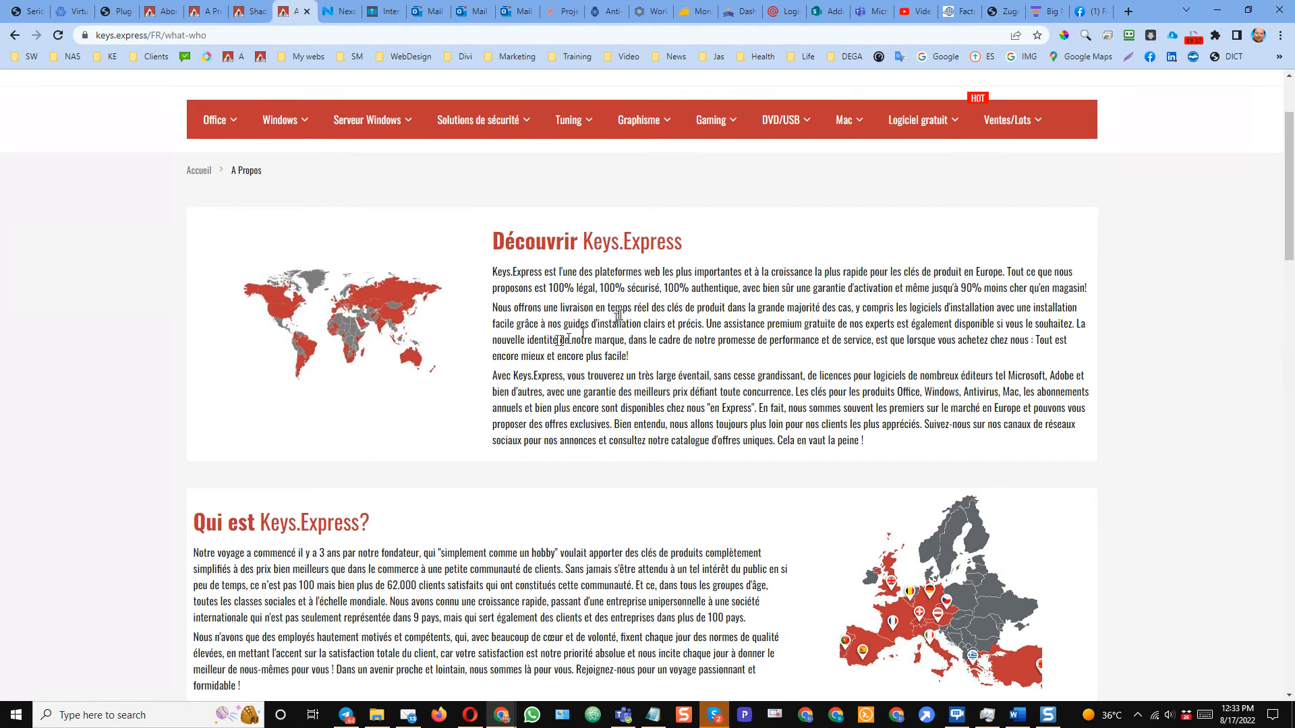
scroll(674, 176, down, 1)
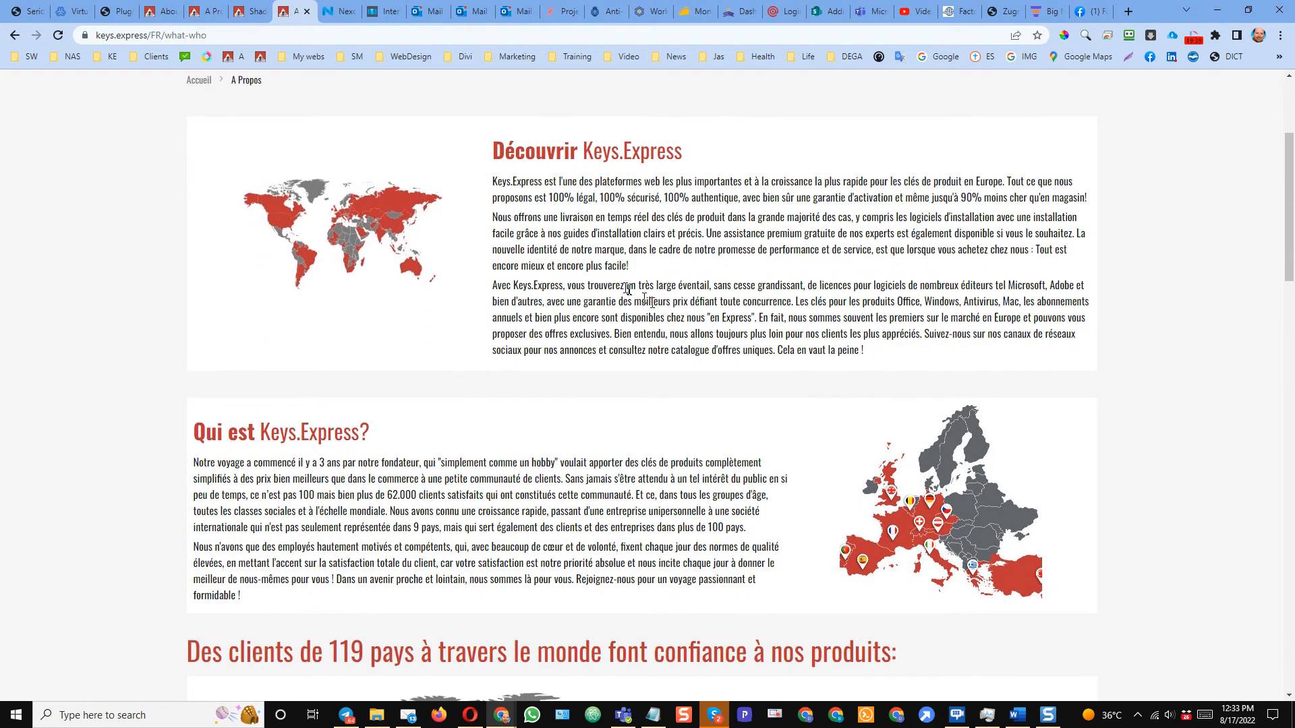
scroll(256, 266, down, 3)
scroll(402, 240, up, 3)
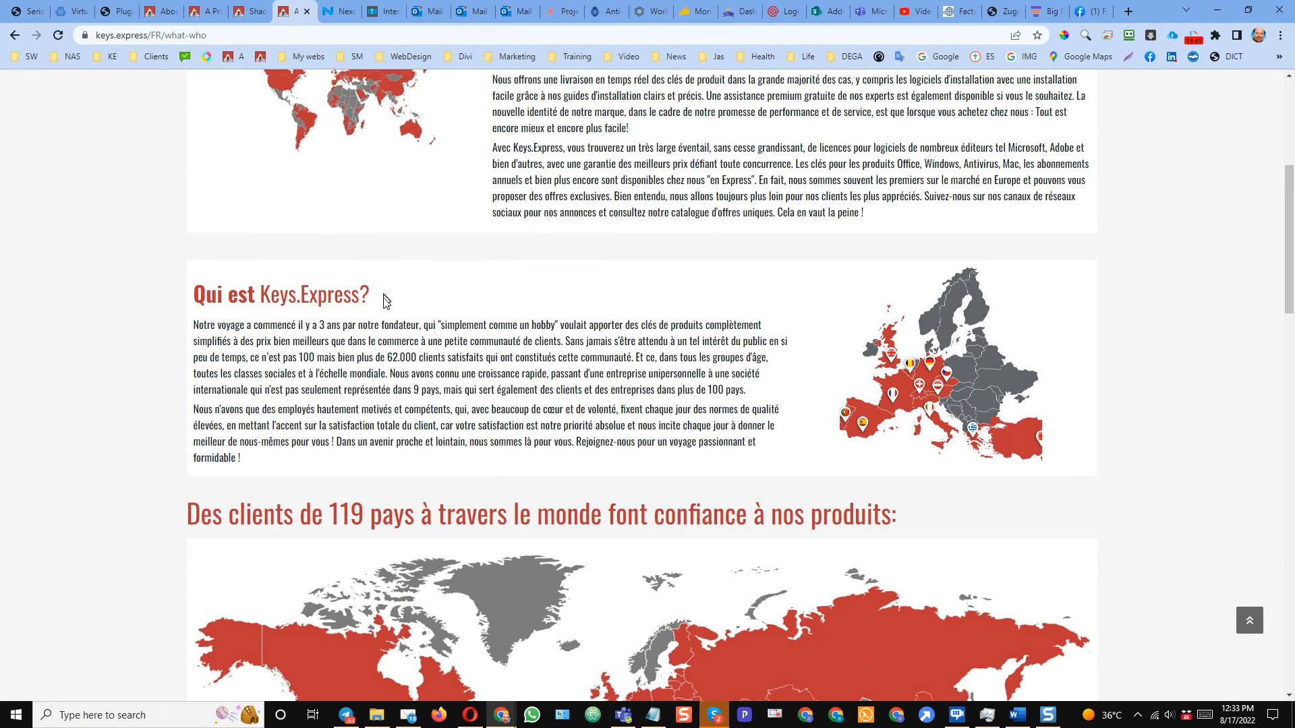
scroll(526, 410, down, 1)
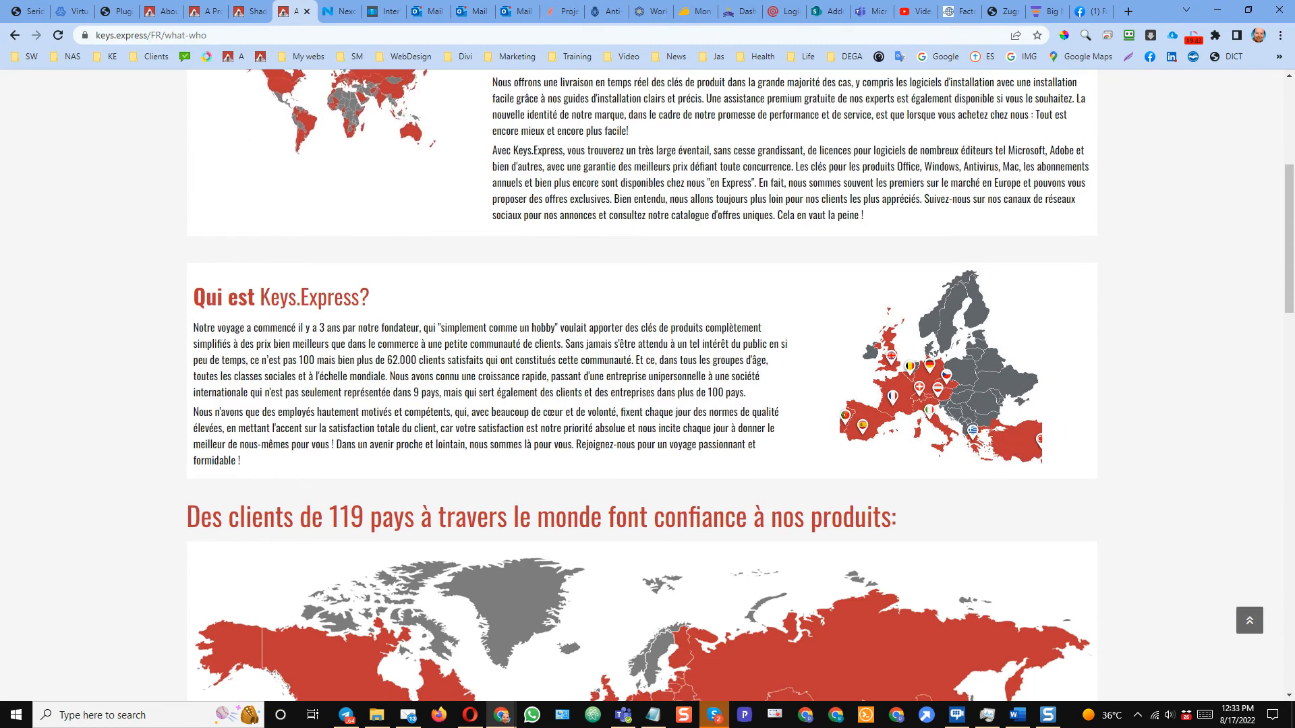
scroll(388, 324, up, 1)
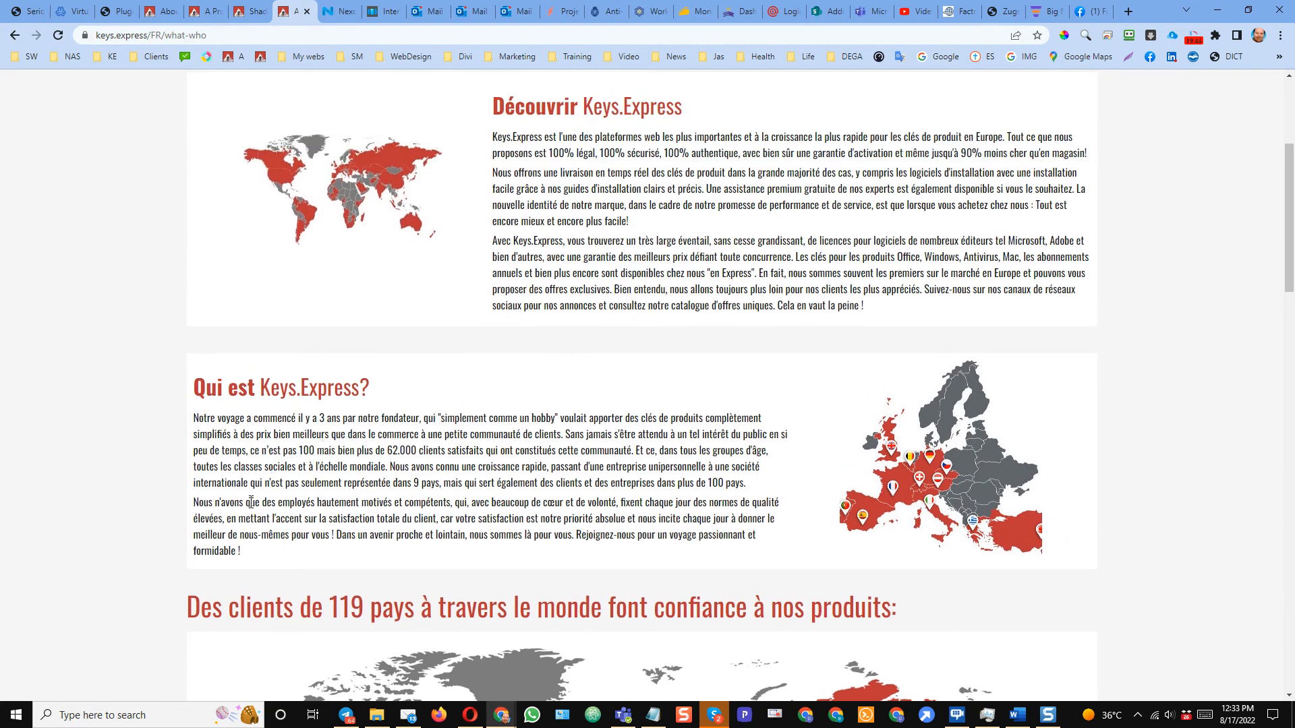
drag(0, 13, 648, 40)
scroll(472, 480, up, 4)
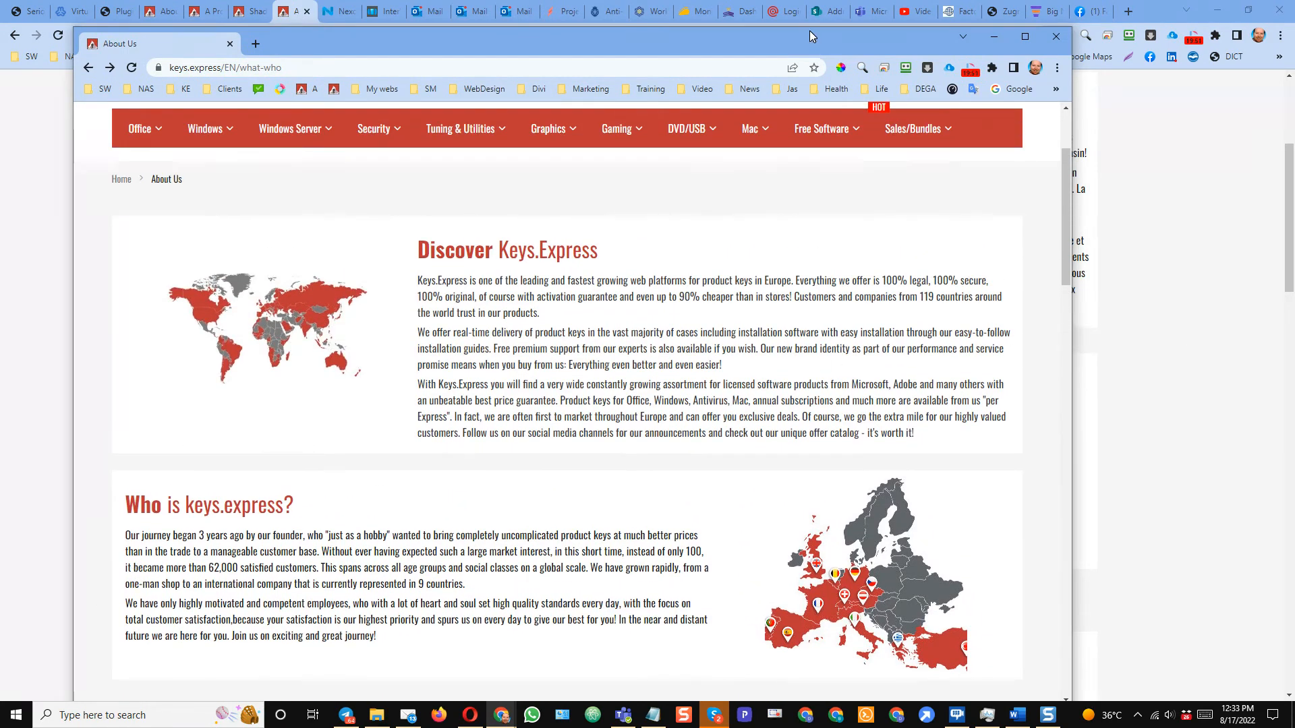
drag(809, 30, 0, 30)
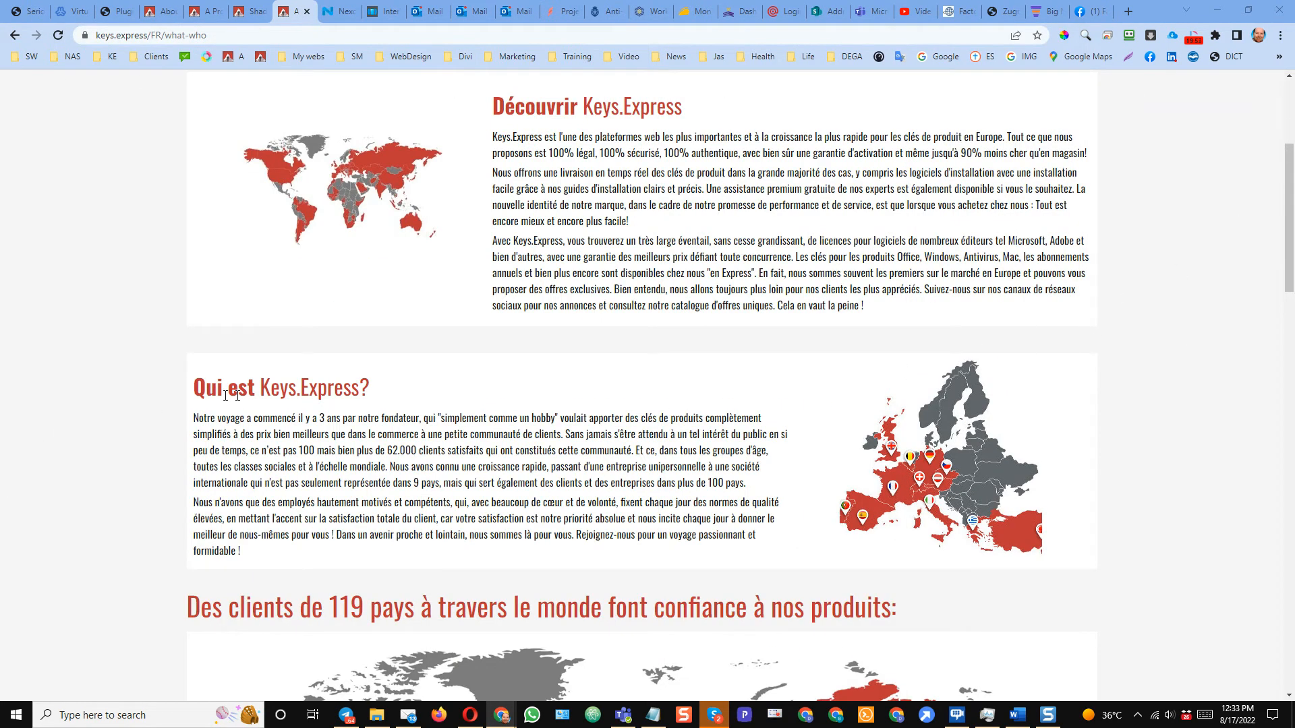
Set the right padding of the Découvrir Keys.Express text to 15 on the A Propos page
click(209, 11)
click(619, 533)
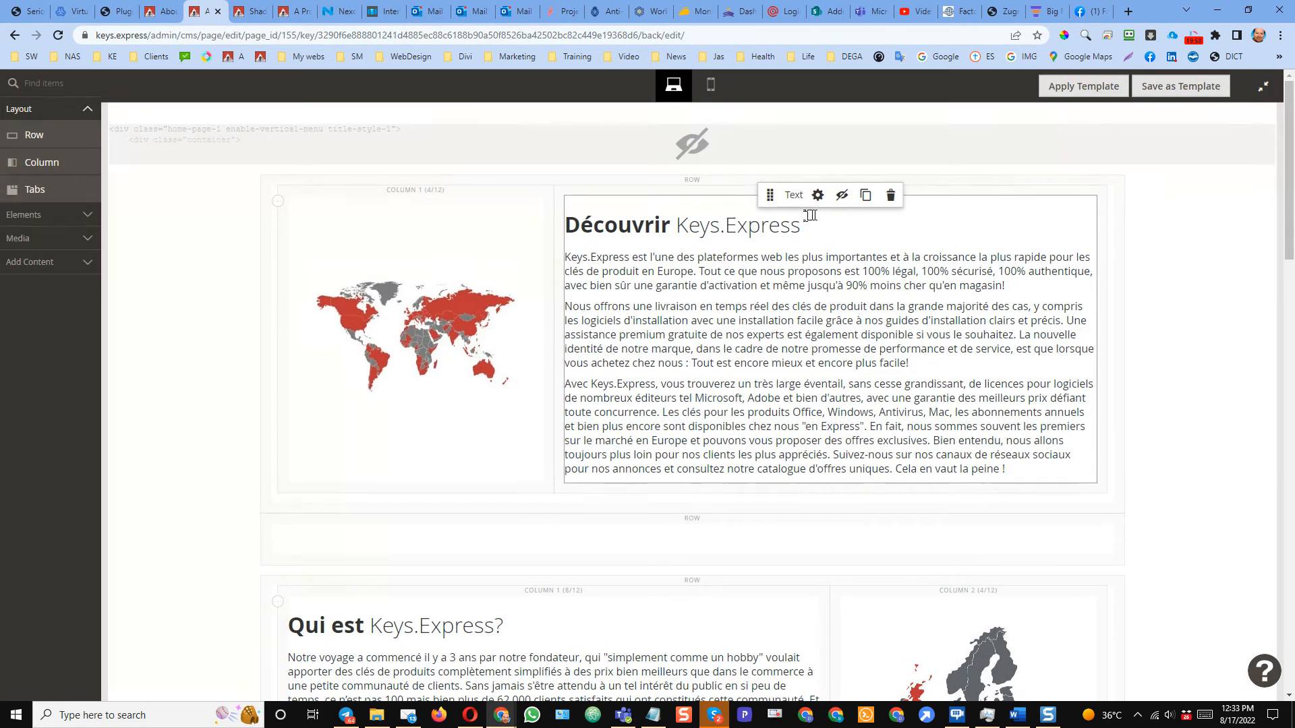
click(817, 195)
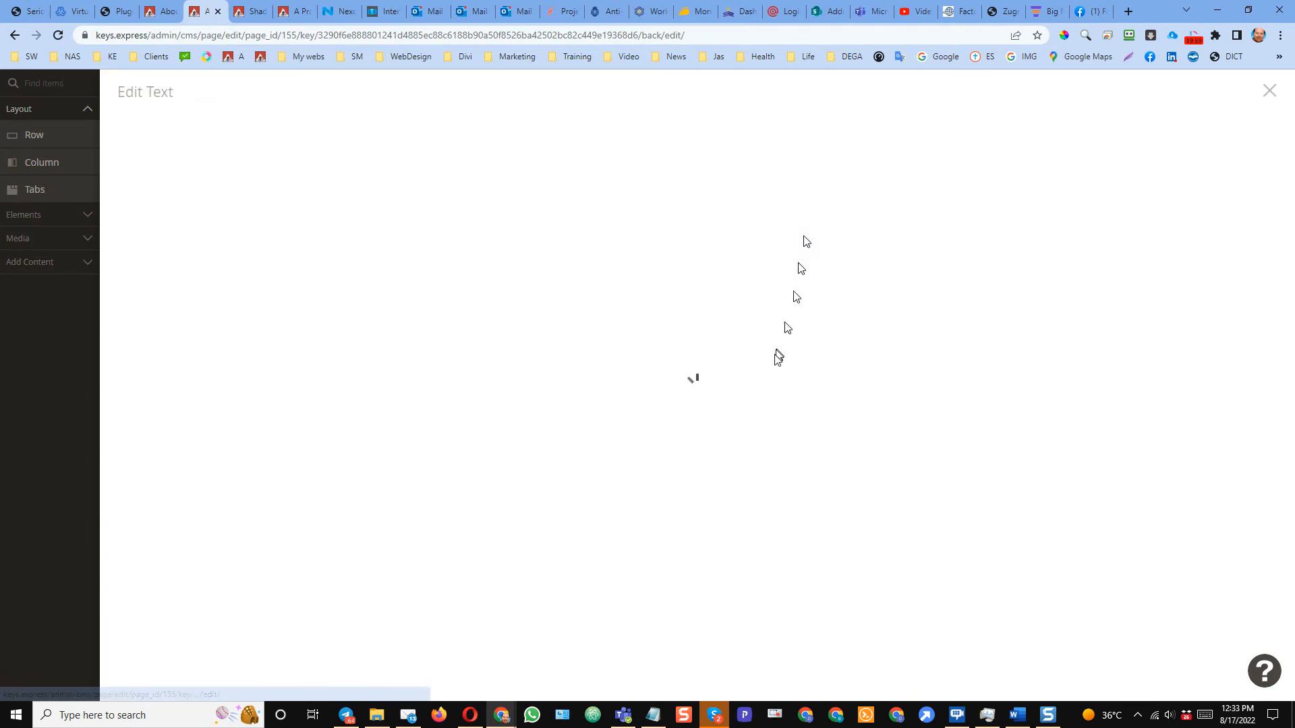
scroll(755, 513, down, 2)
scroll(733, 556, down, 3)
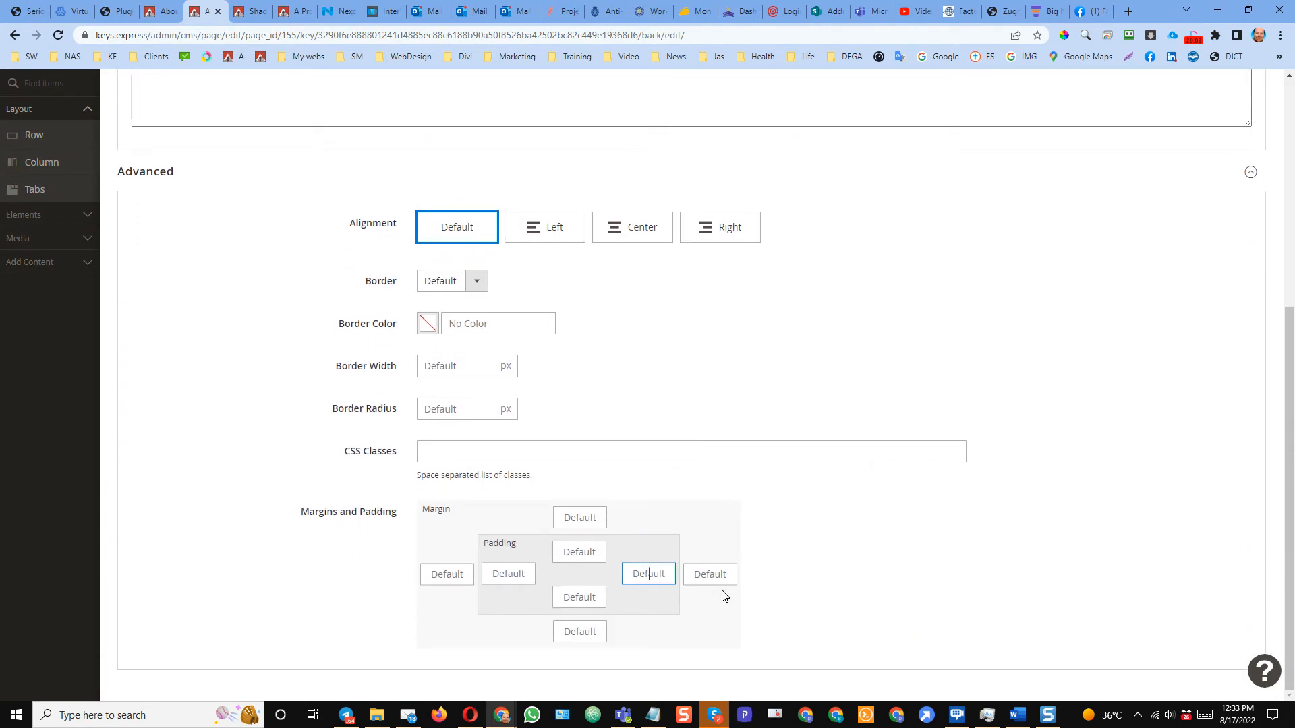
scroll(1146, 331, up, 5)
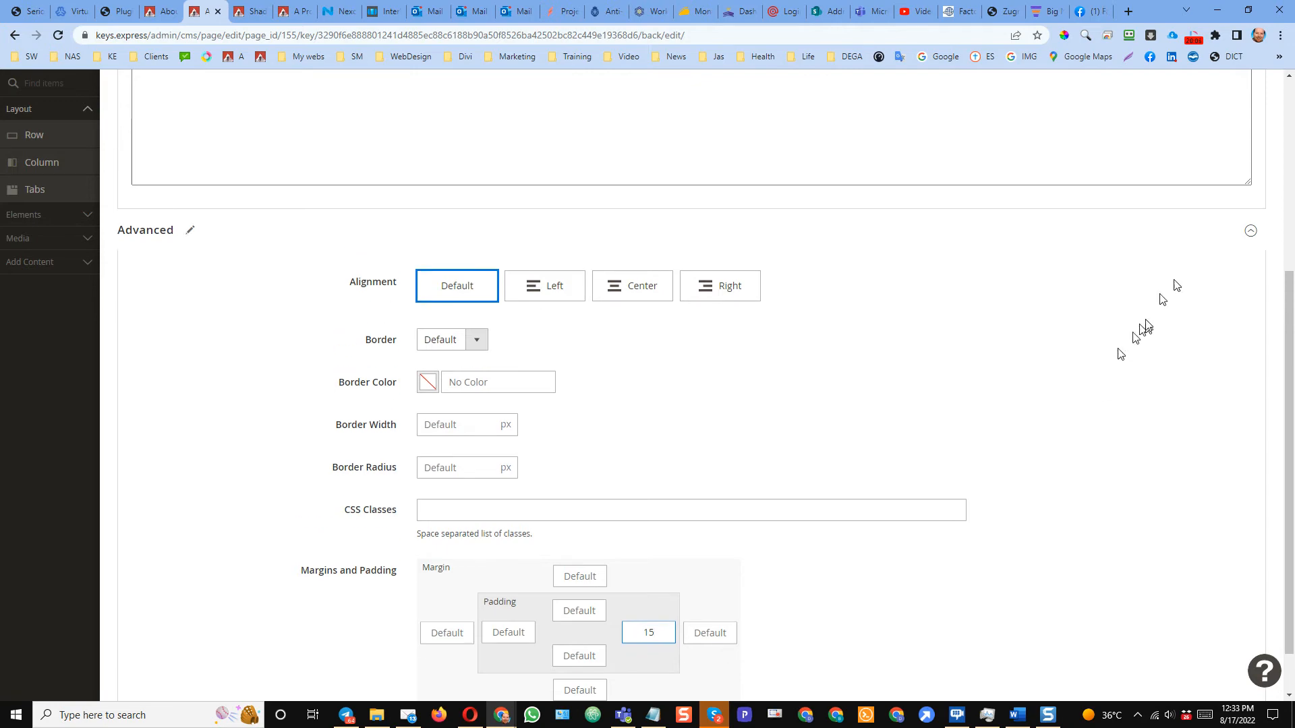
click(1229, 139)
Add left padding to the Qui est Keys.Express text block and save the A Propos page
scroll(574, 405, down, 3)
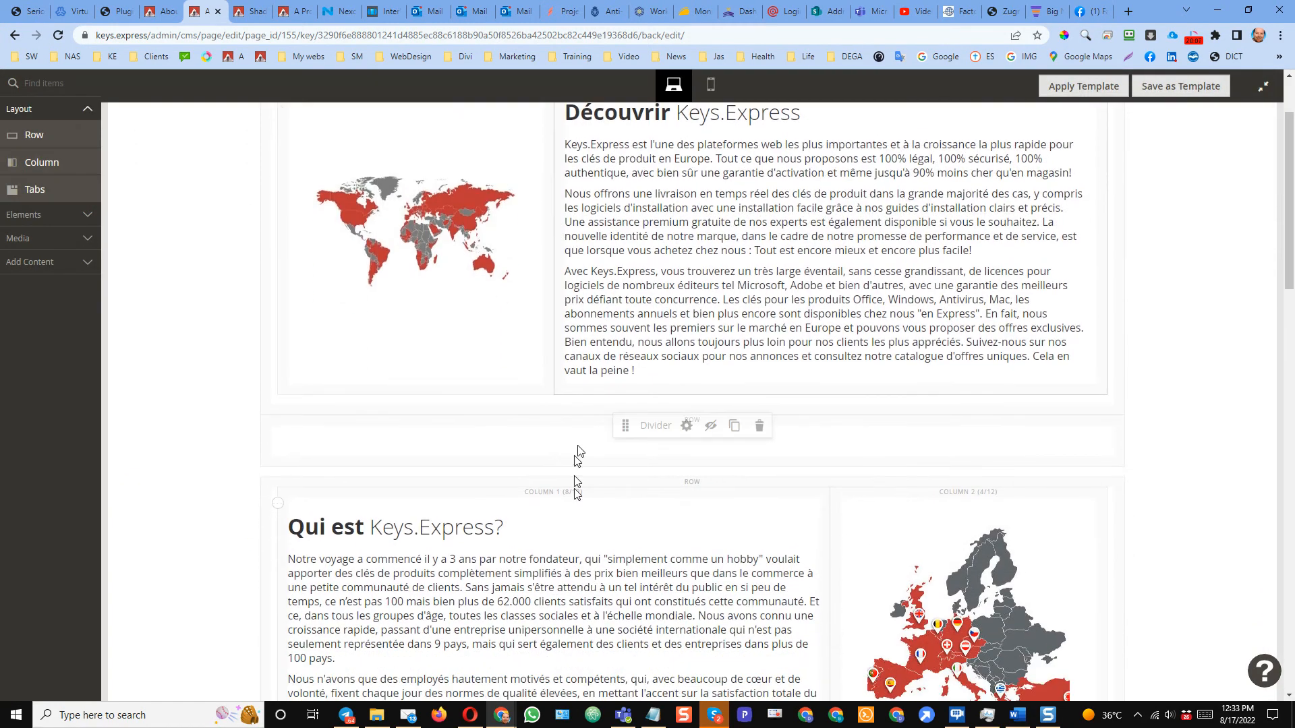
click(530, 487)
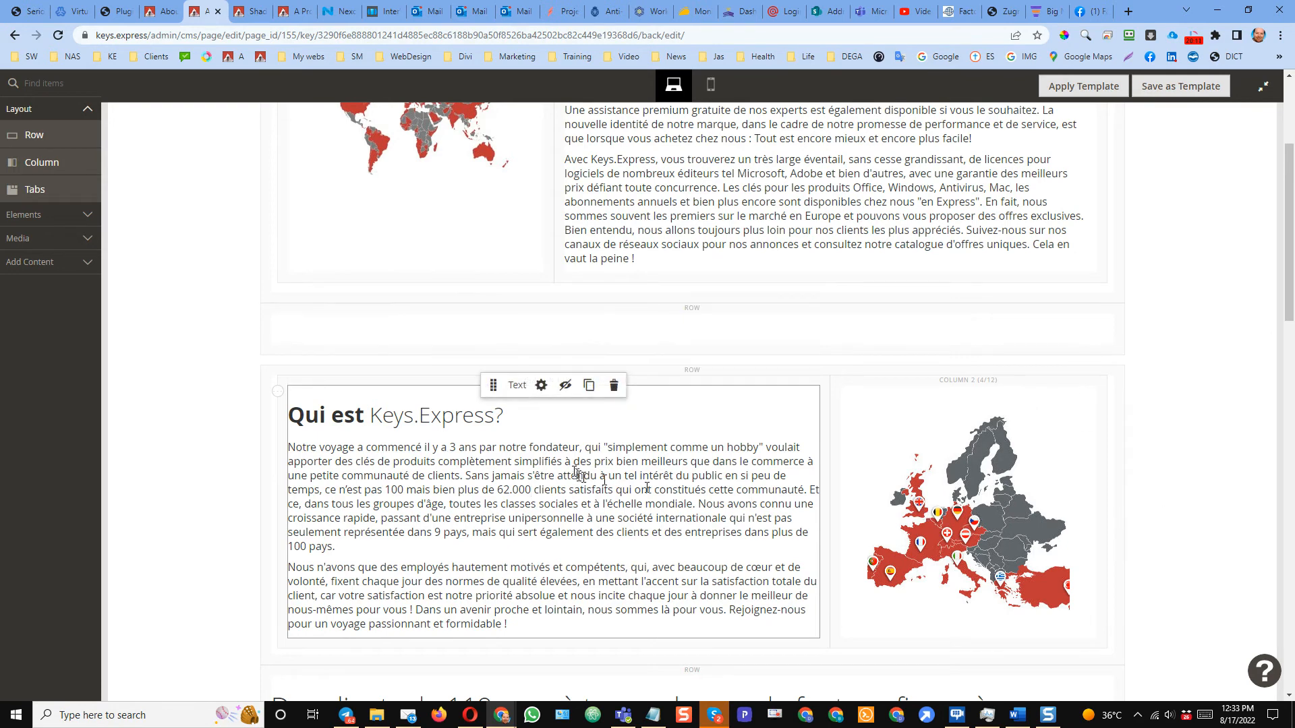
click(541, 385)
scroll(637, 538, down, 2)
scroll(615, 556, down, 3)
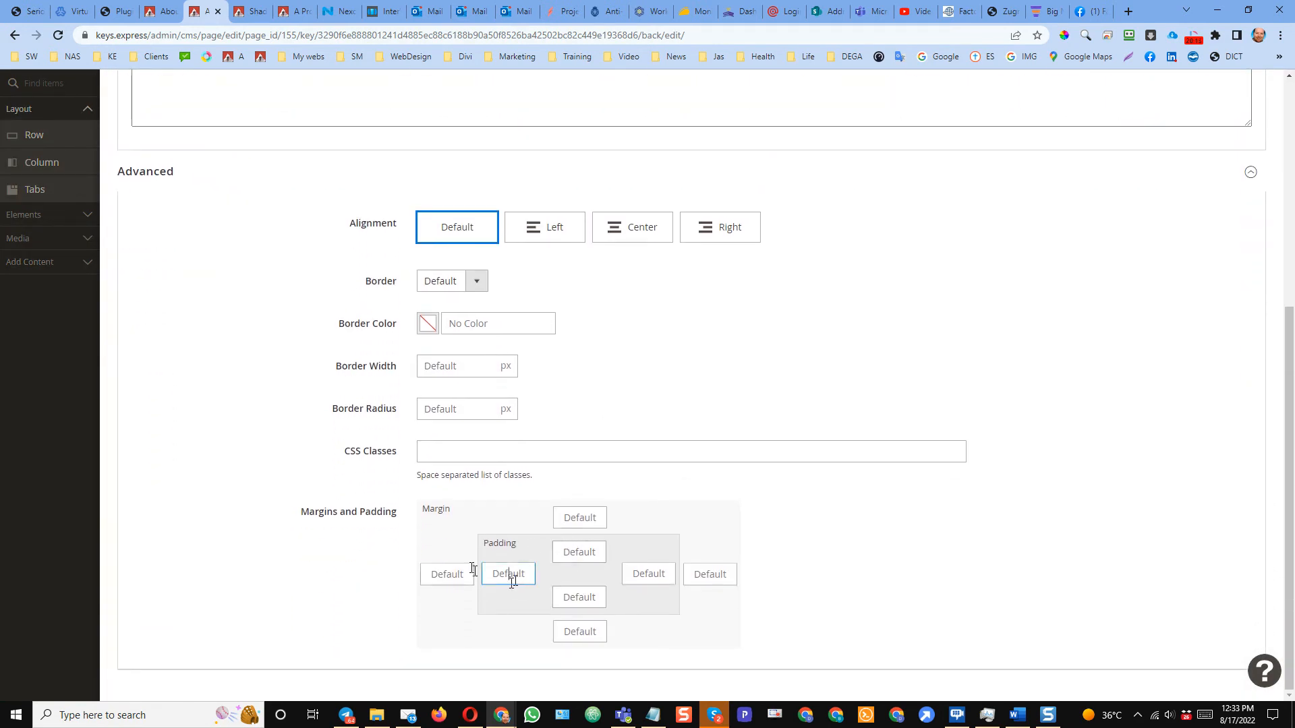
scroll(674, 486, up, 5)
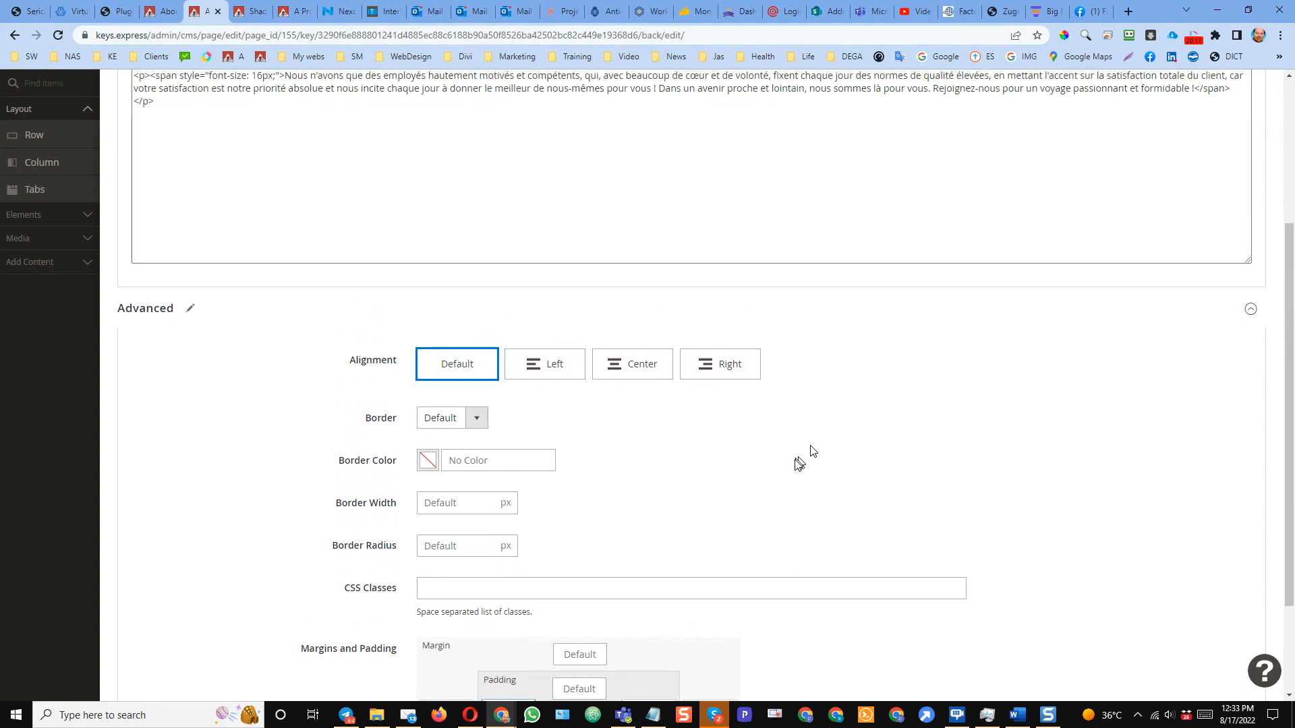
click(1230, 132)
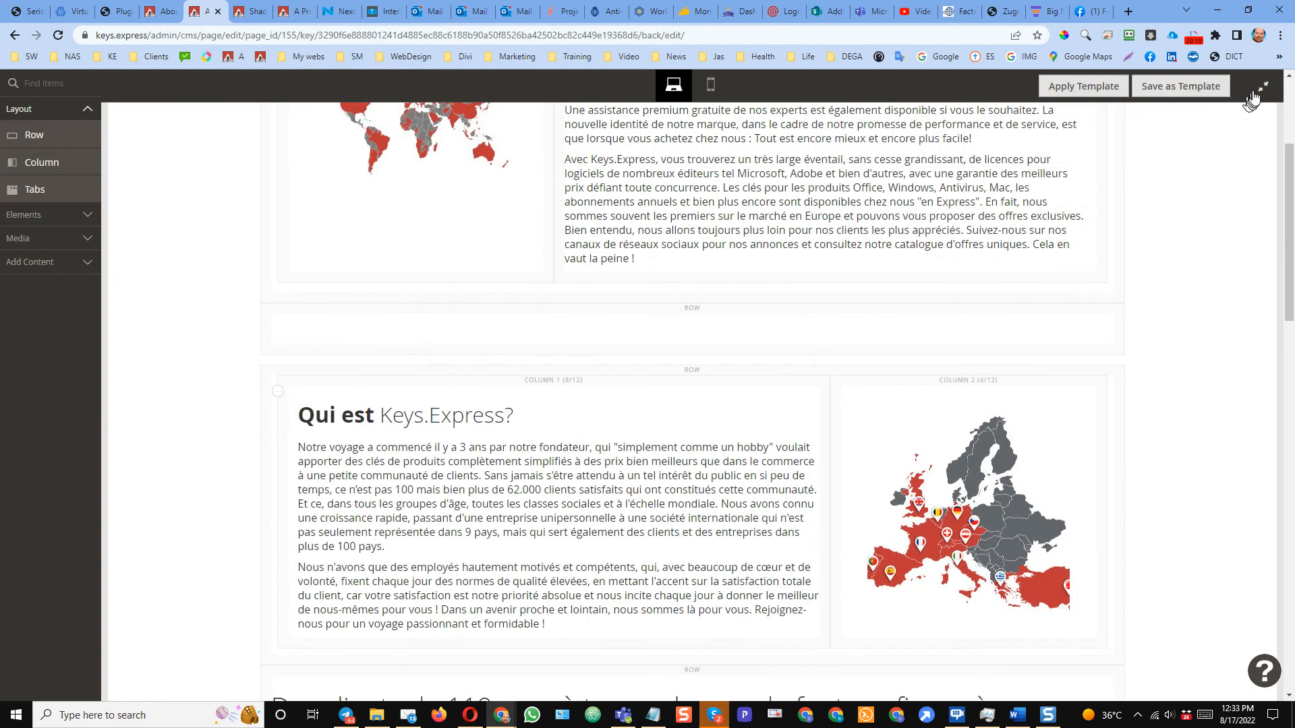
click(1213, 108)
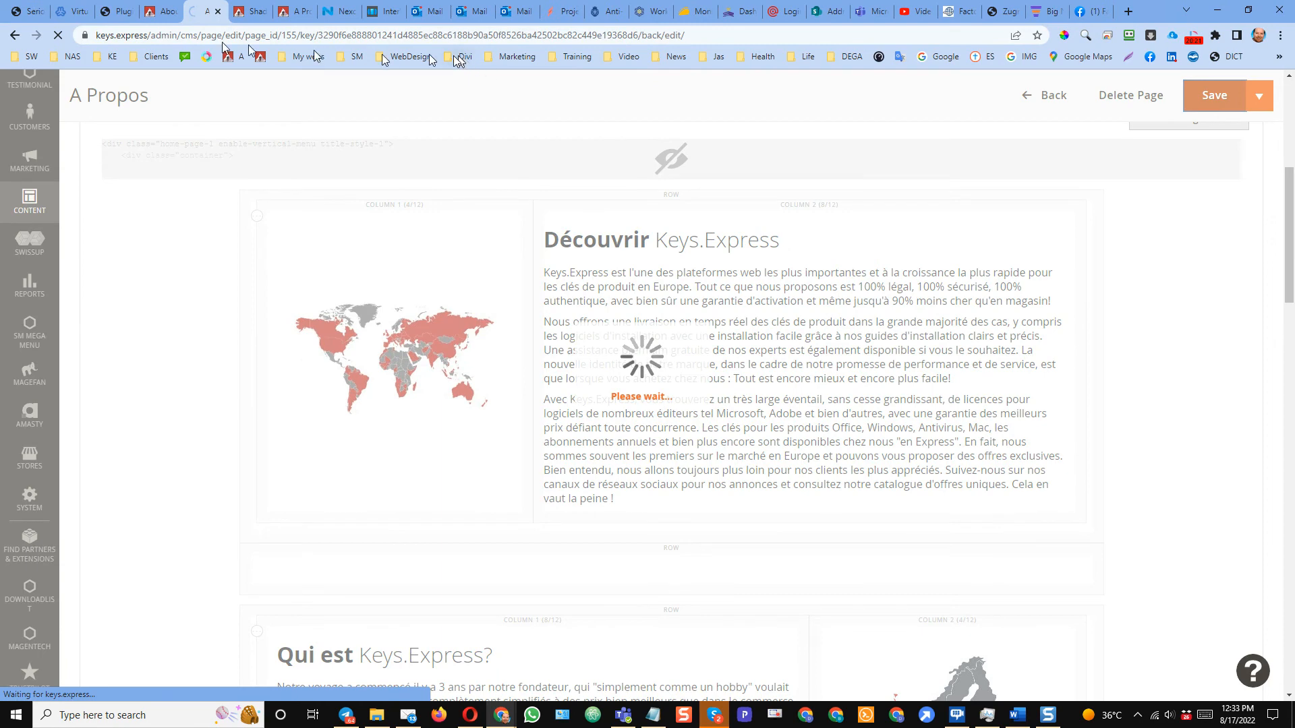
Reload the live French page and examine the text spacing, the world map and the local representatives map
click(292, 14)
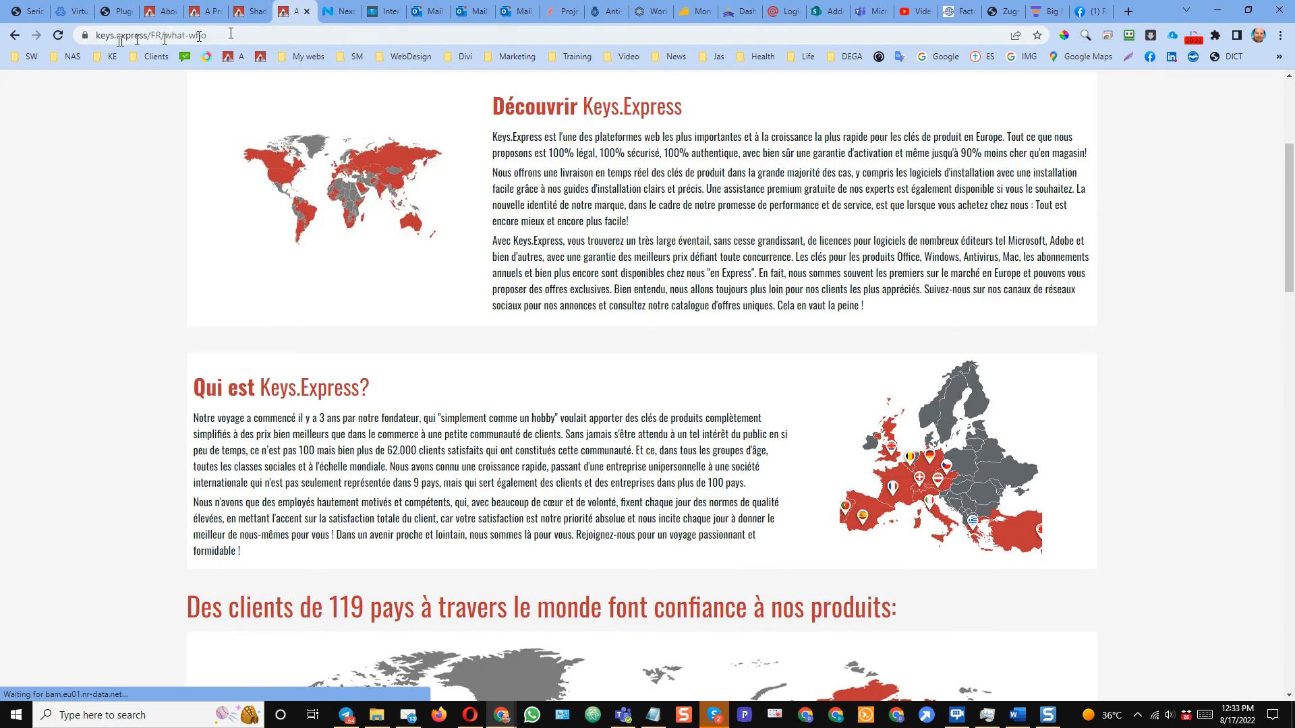
click(58, 36)
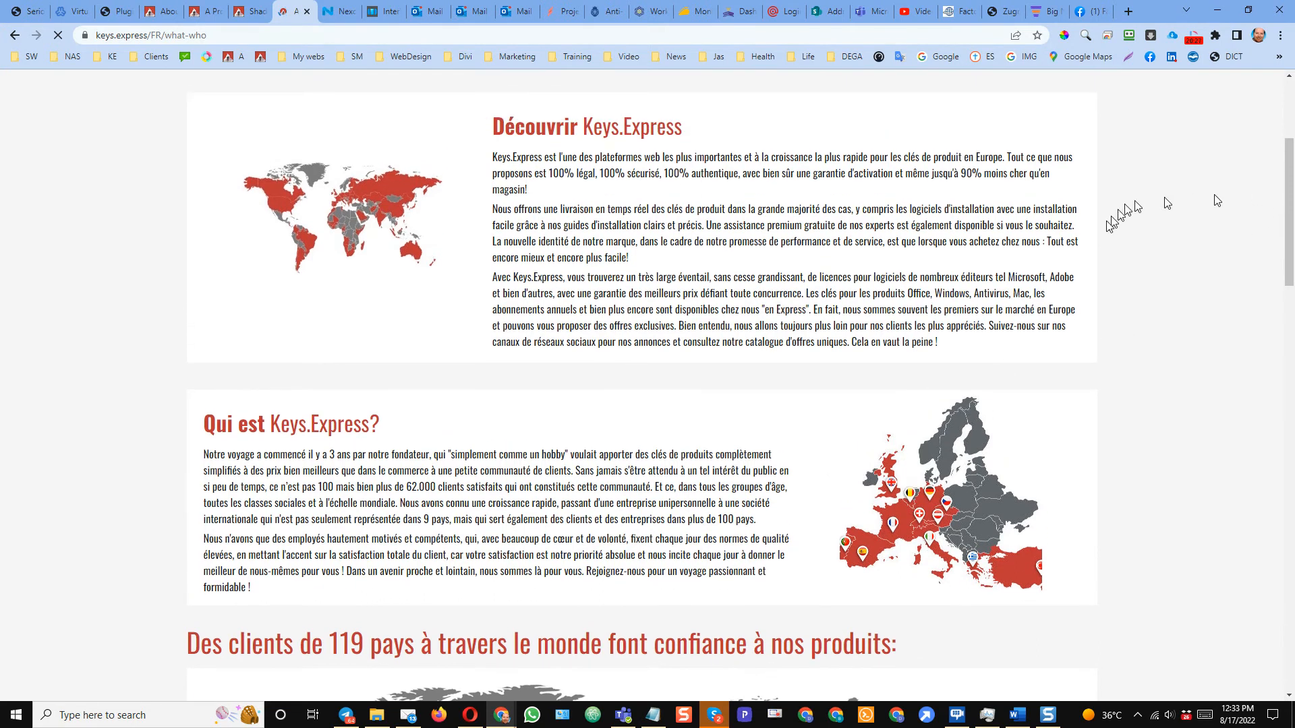
scroll(675, 459, down, 1)
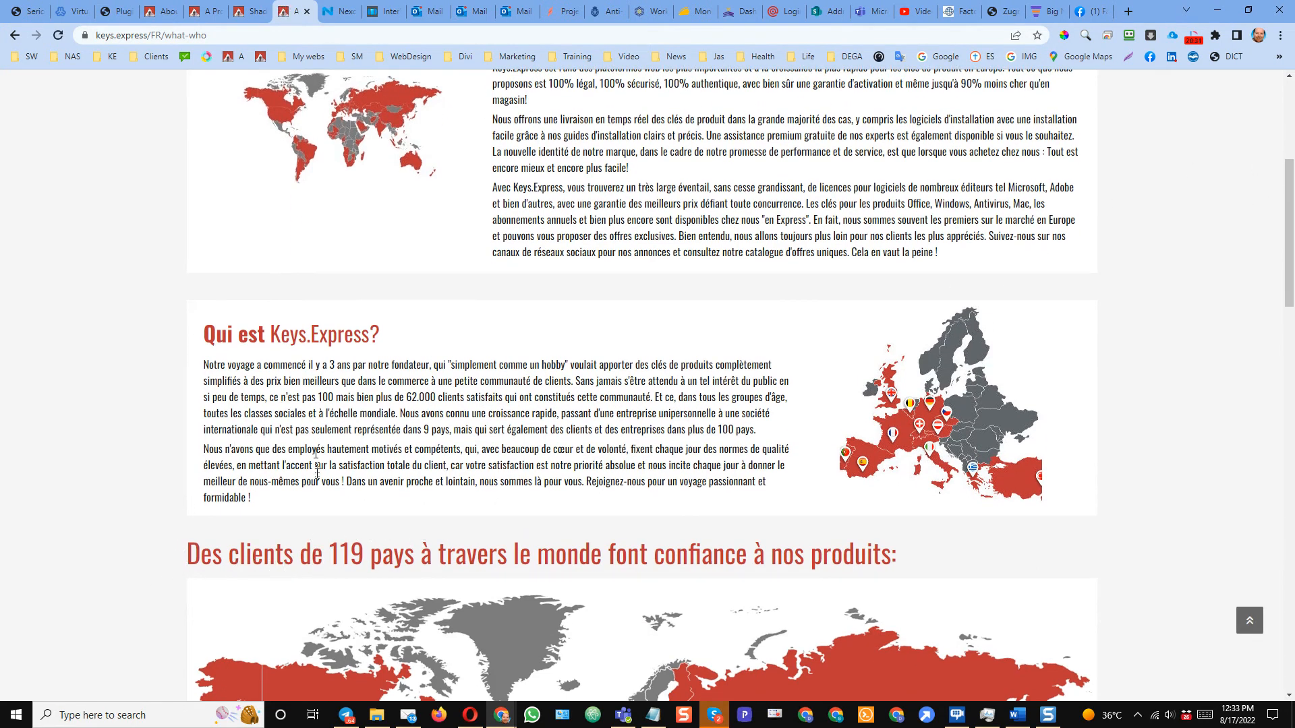
scroll(442, 427, down, 1)
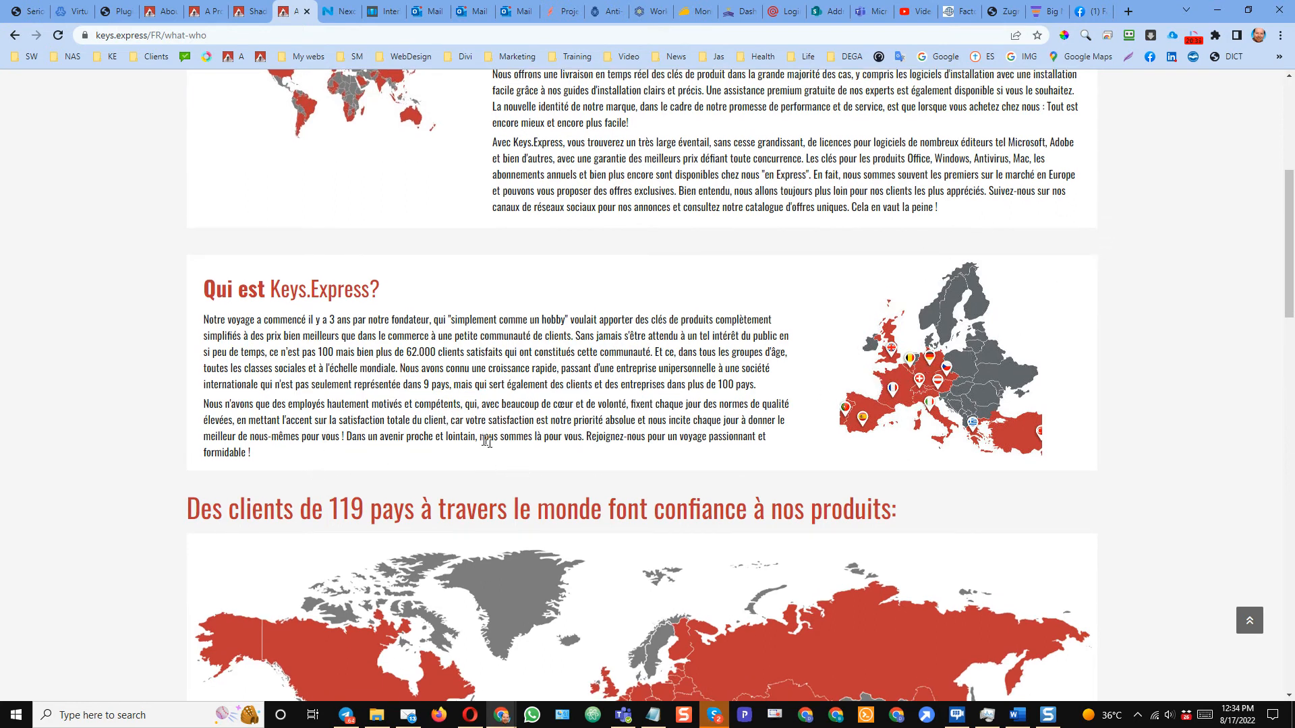
scroll(488, 442, down, 3)
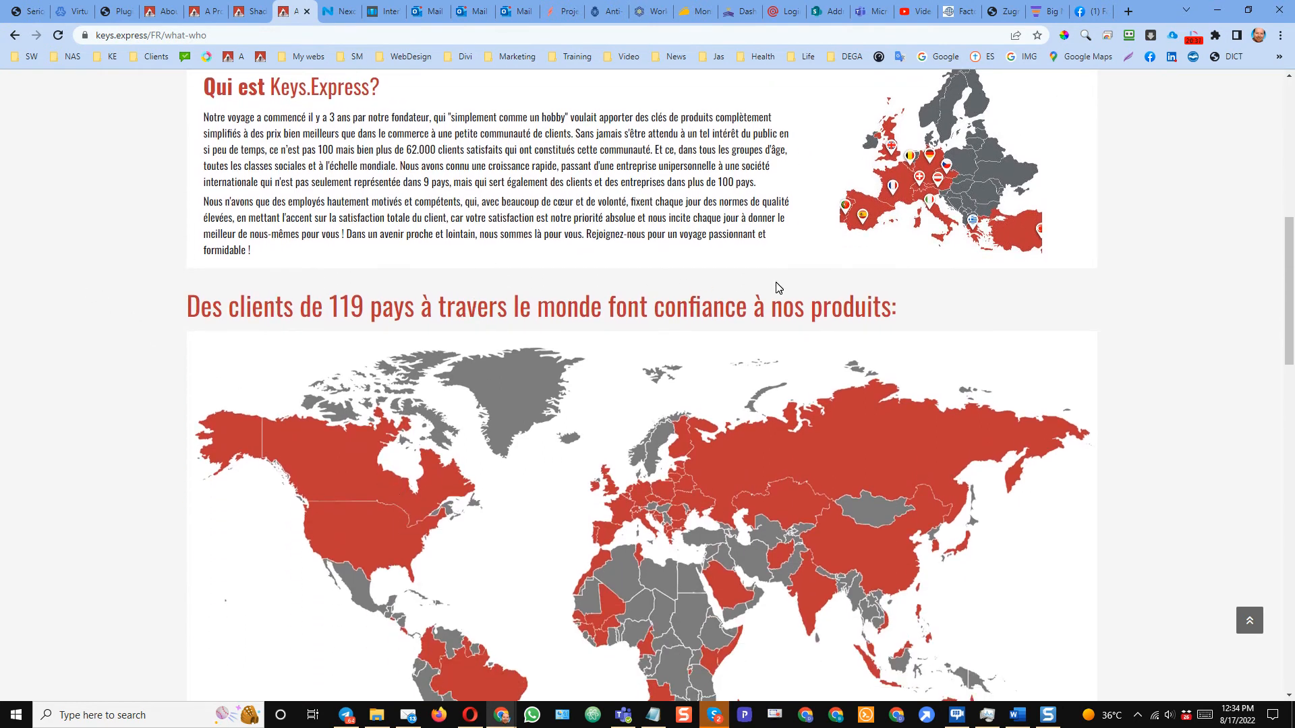
scroll(182, 352, up, 5)
scroll(225, 533, down, 4)
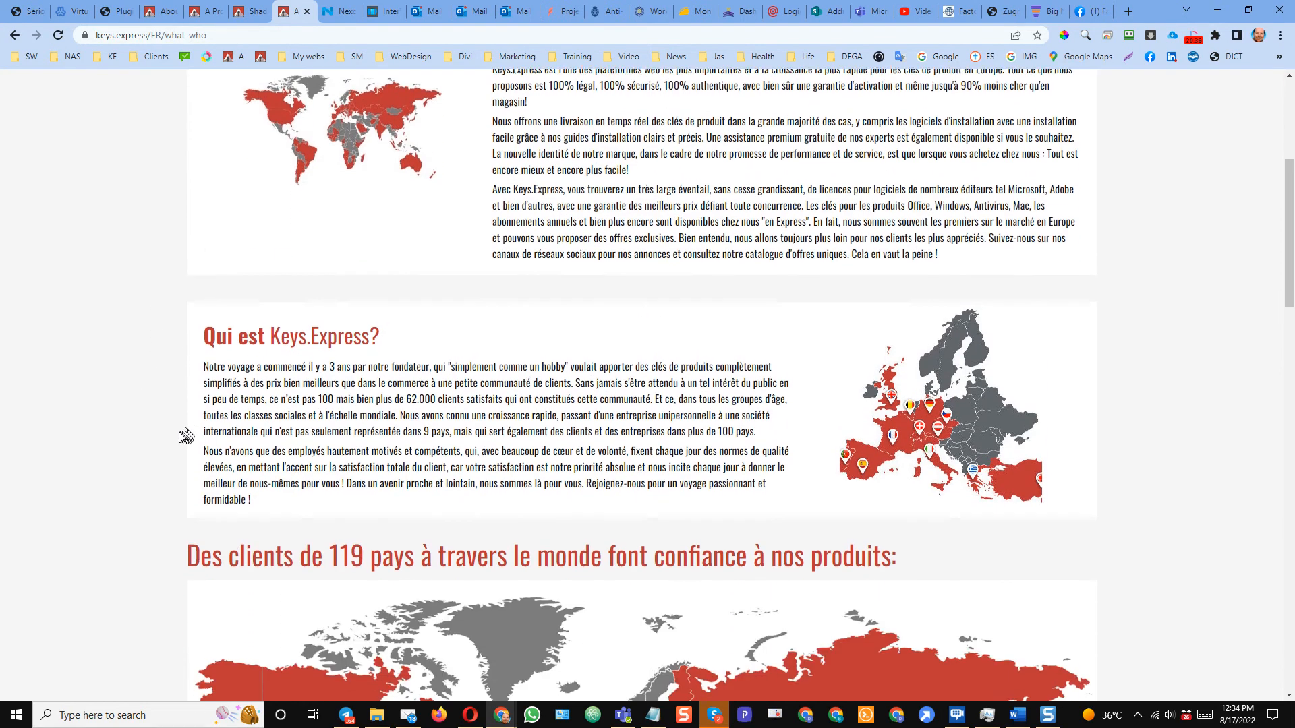
scroll(223, 607, down, 4)
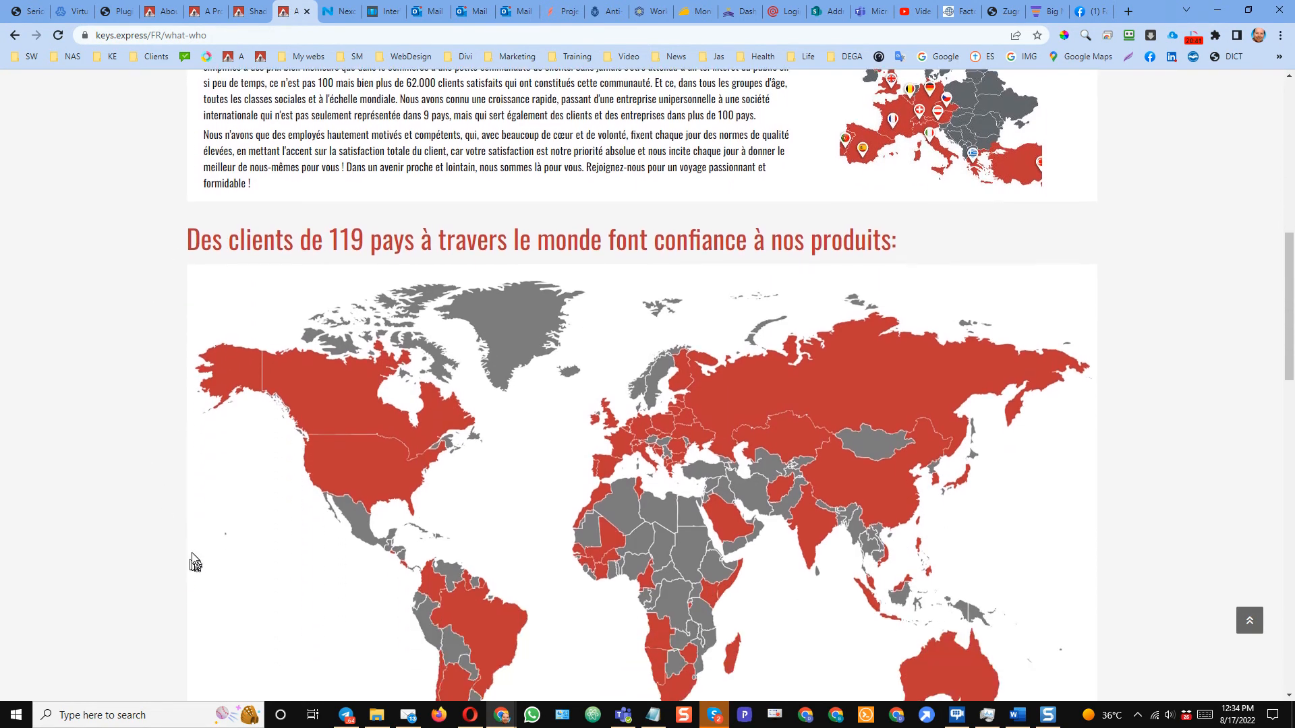
scroll(223, 607, down, 4)
scroll(182, 607, down, 5)
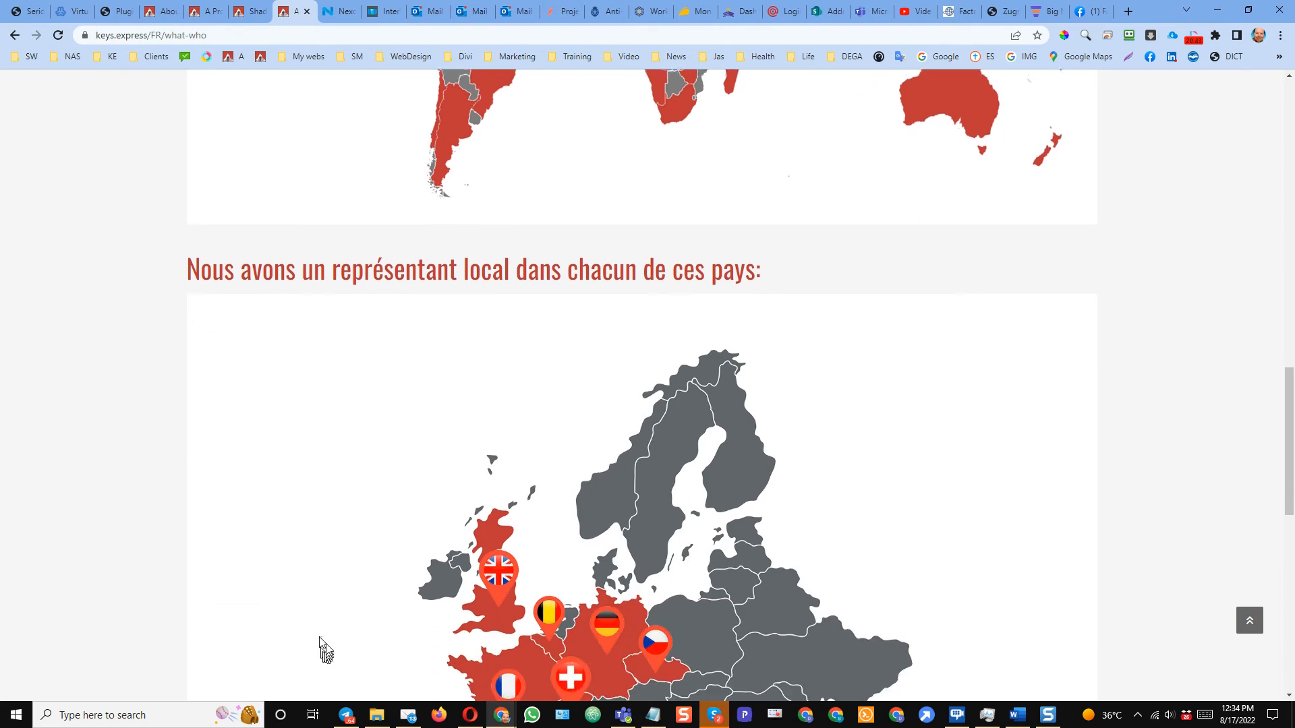
scroll(232, 405, up, 1)
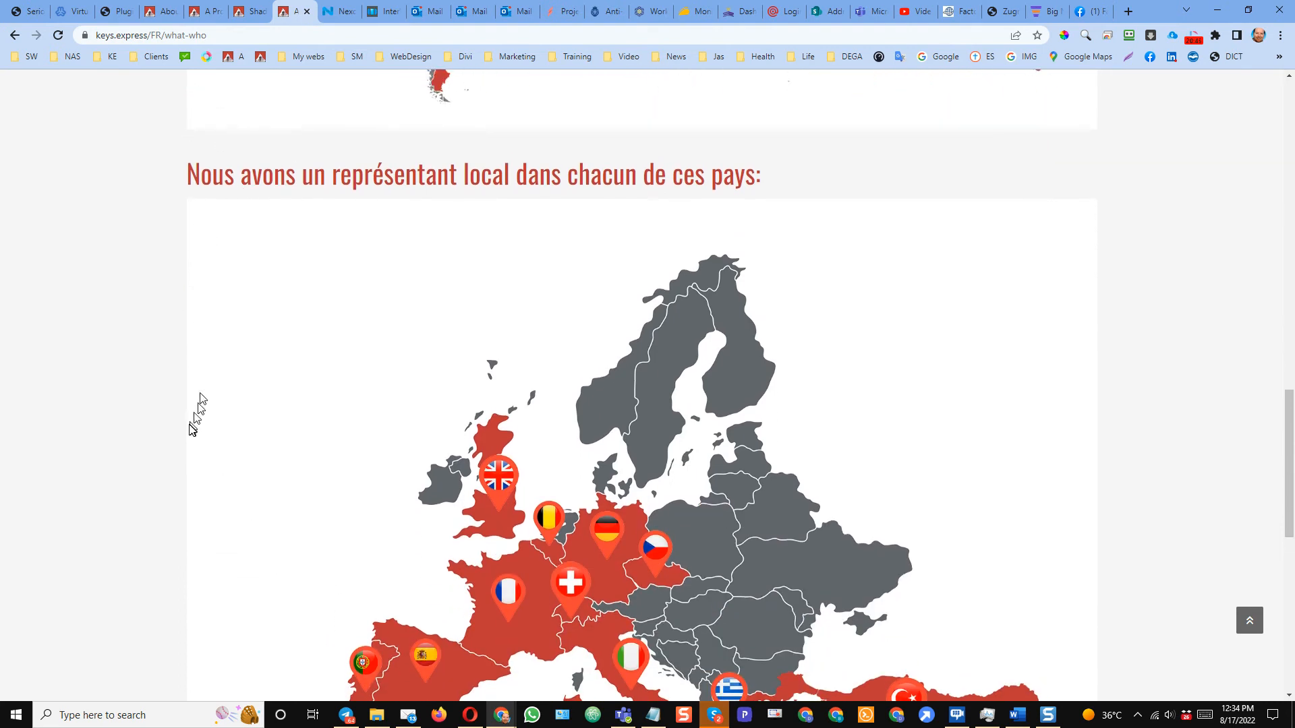
scroll(179, 376, down, 2)
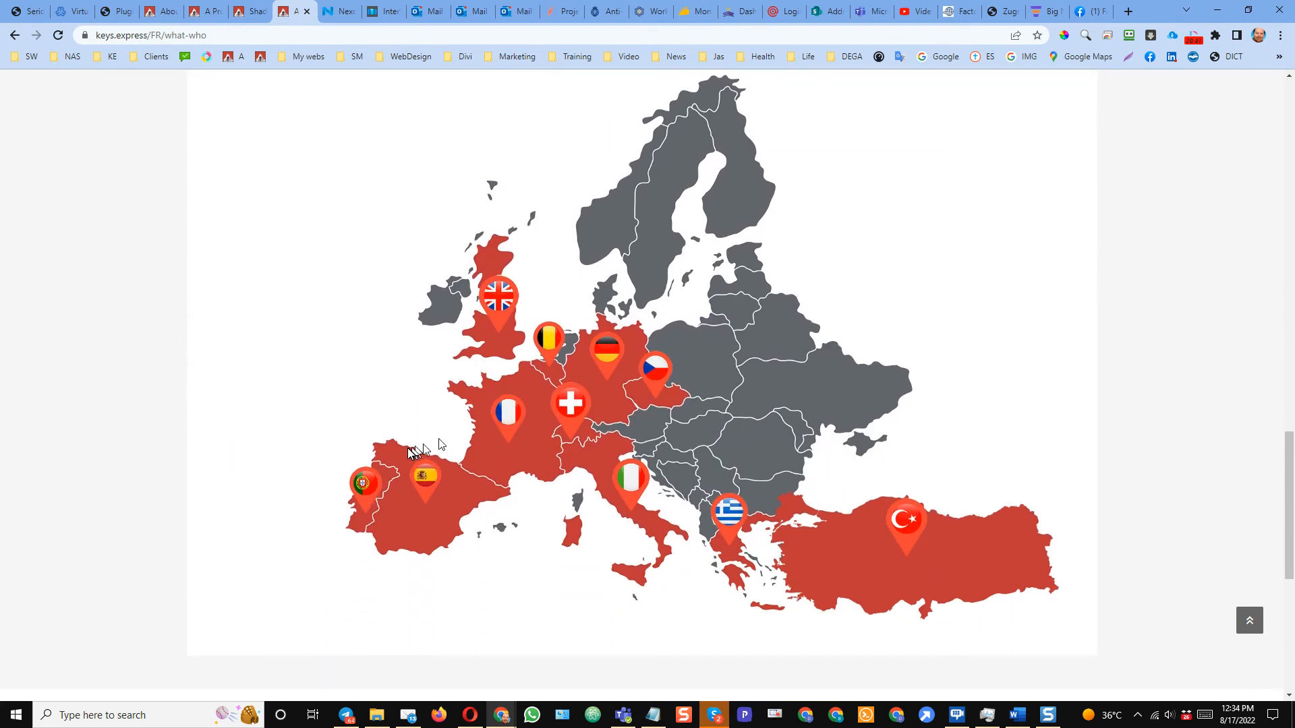
scroll(407, 452, up, 2)
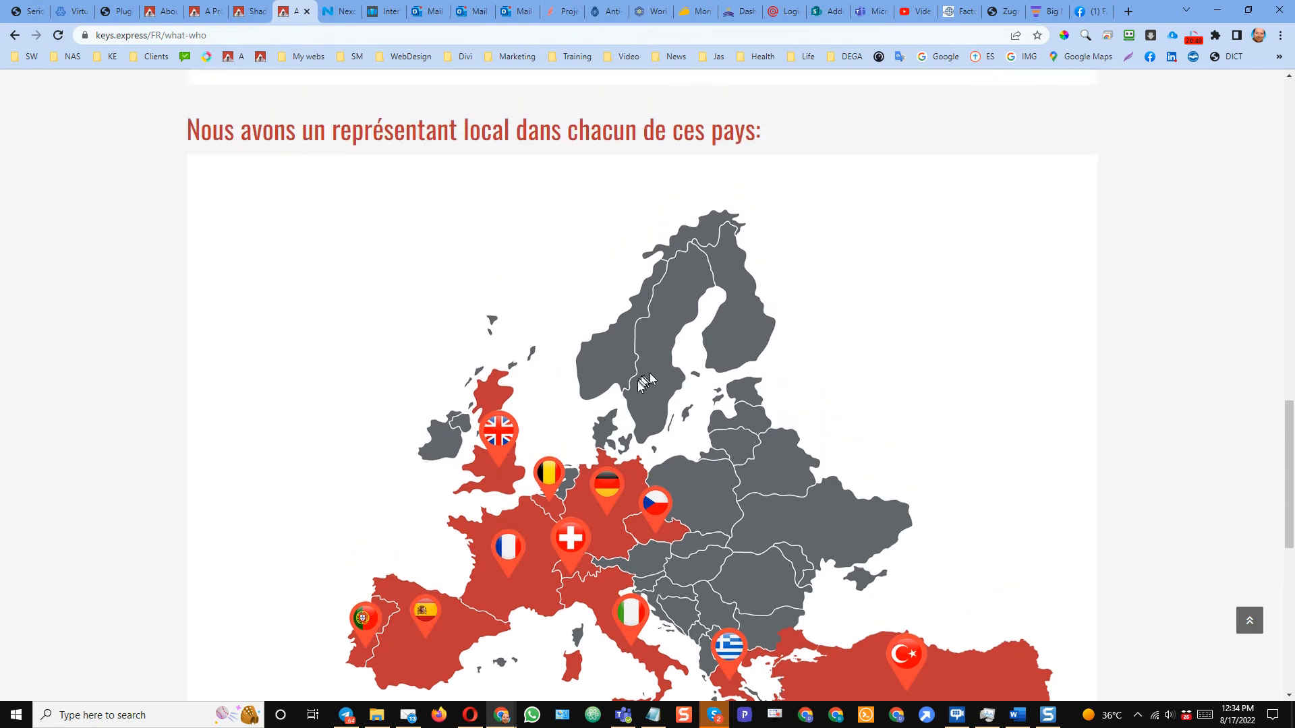
scroll(635, 392, down, 2)
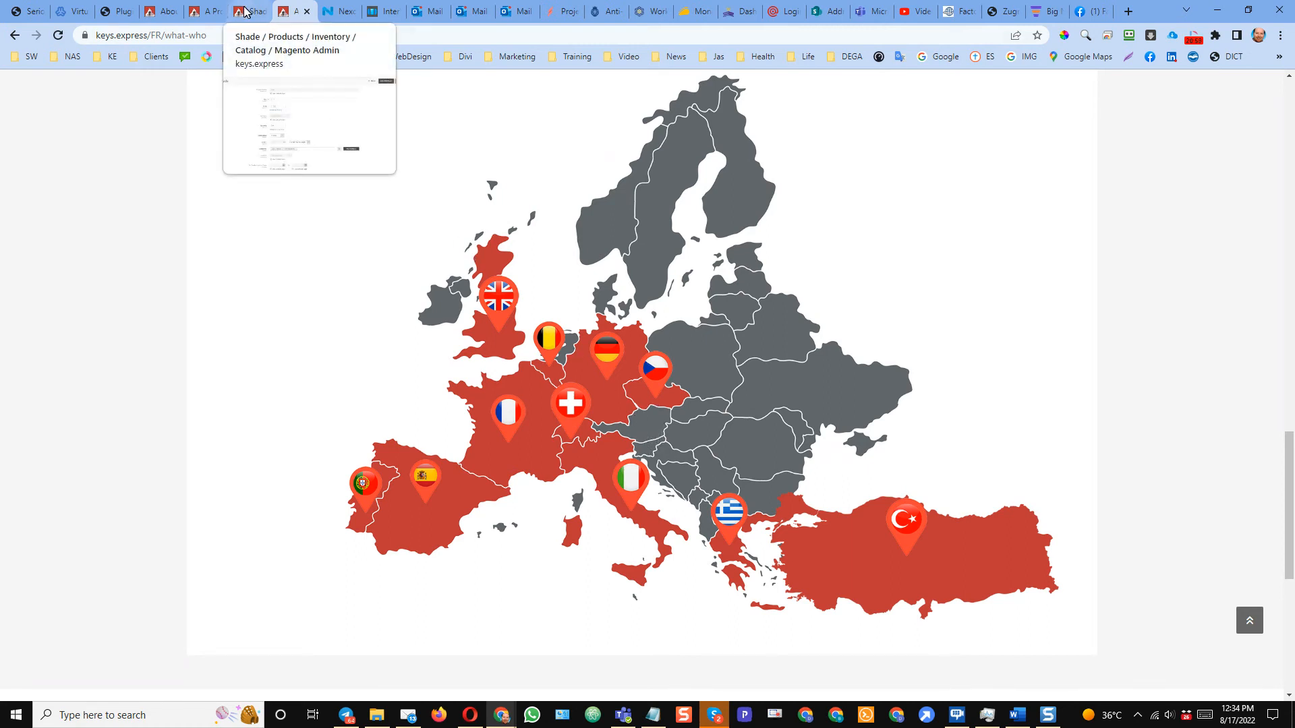
Reopen the A Propos page content in full-screen Page Builder at the large Europe map
click(208, 11)
scroll(572, 327, down, 1)
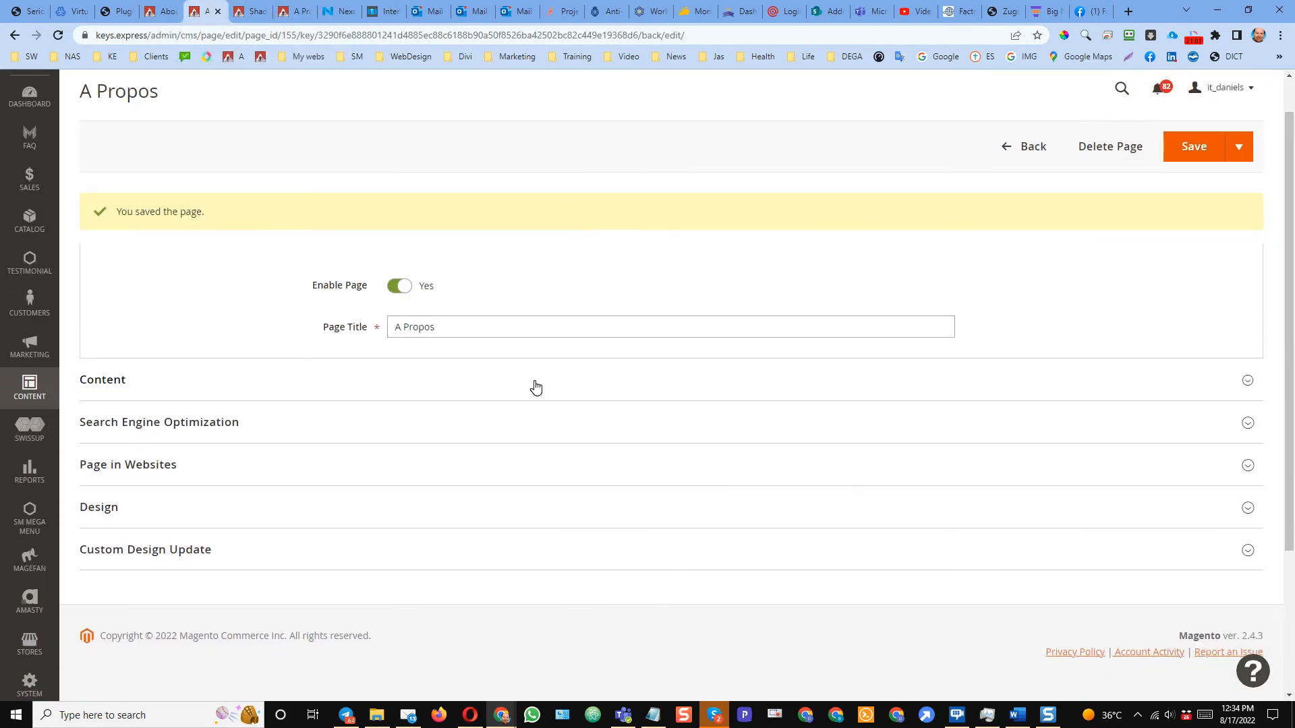
click(535, 386)
scroll(569, 463, down, 12)
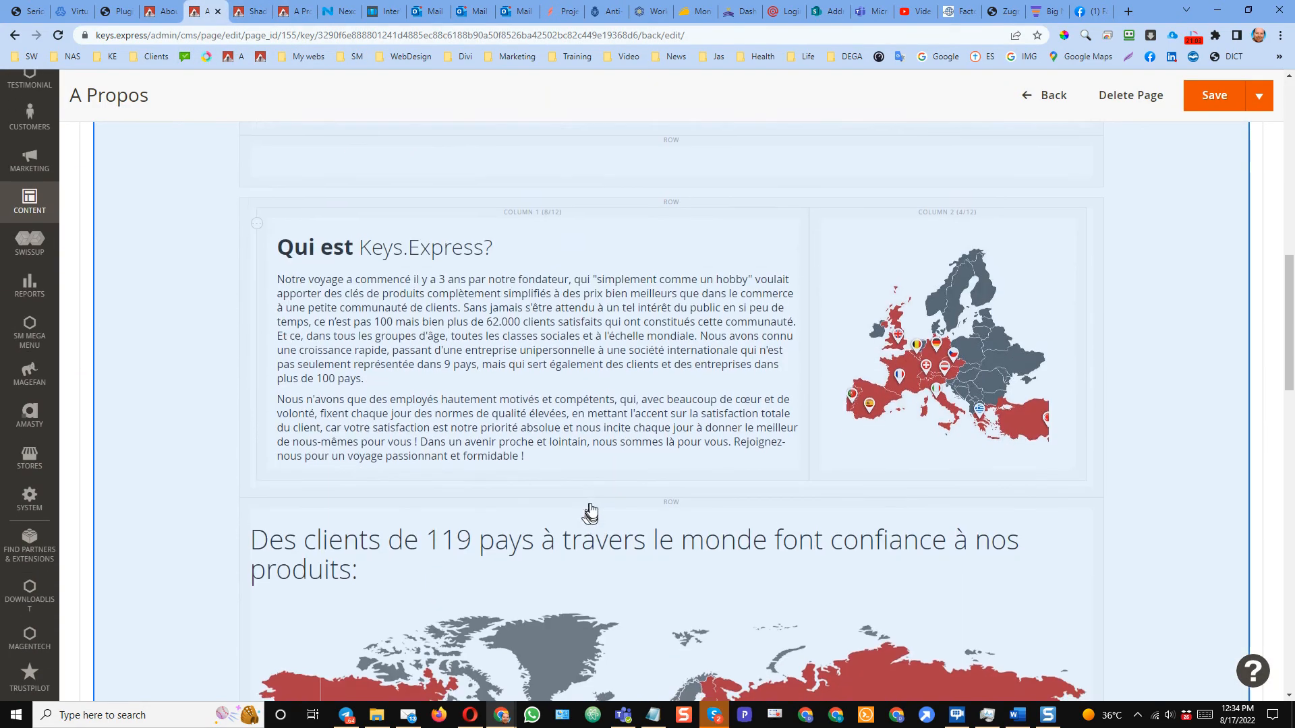
scroll(589, 512, down, 15)
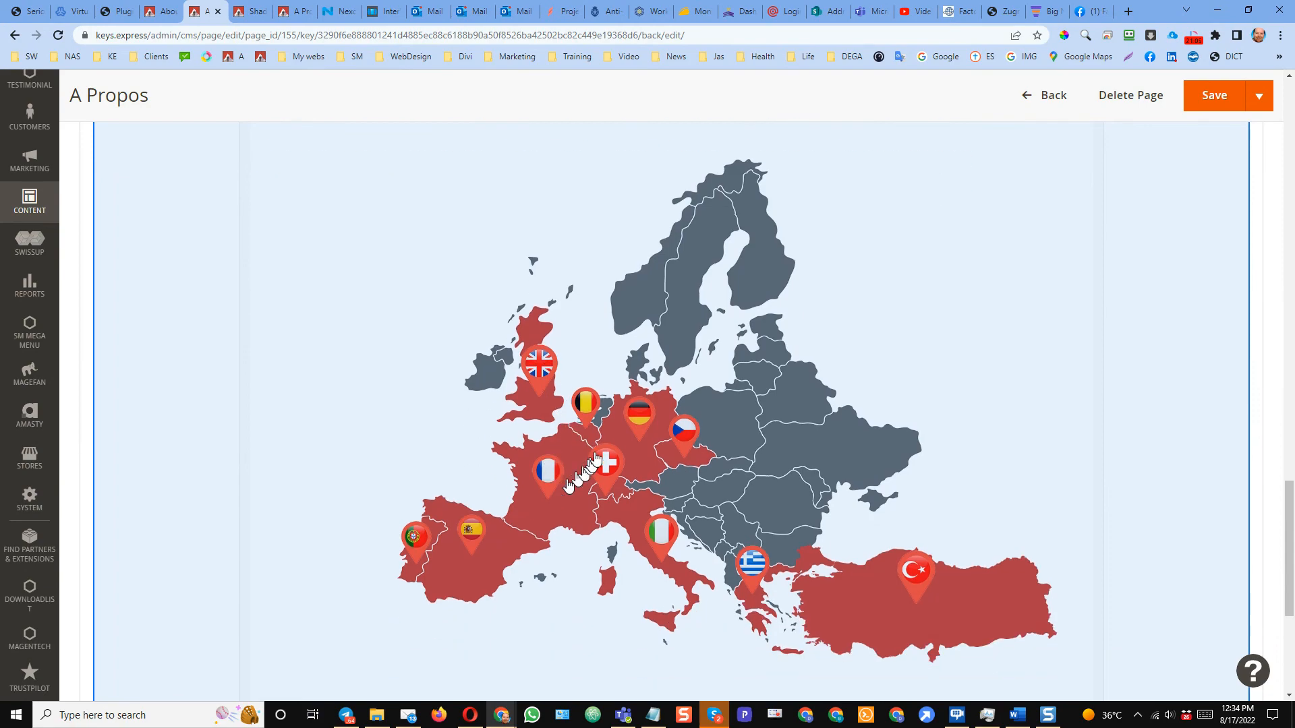
click(596, 457)
scroll(607, 460, down, 8)
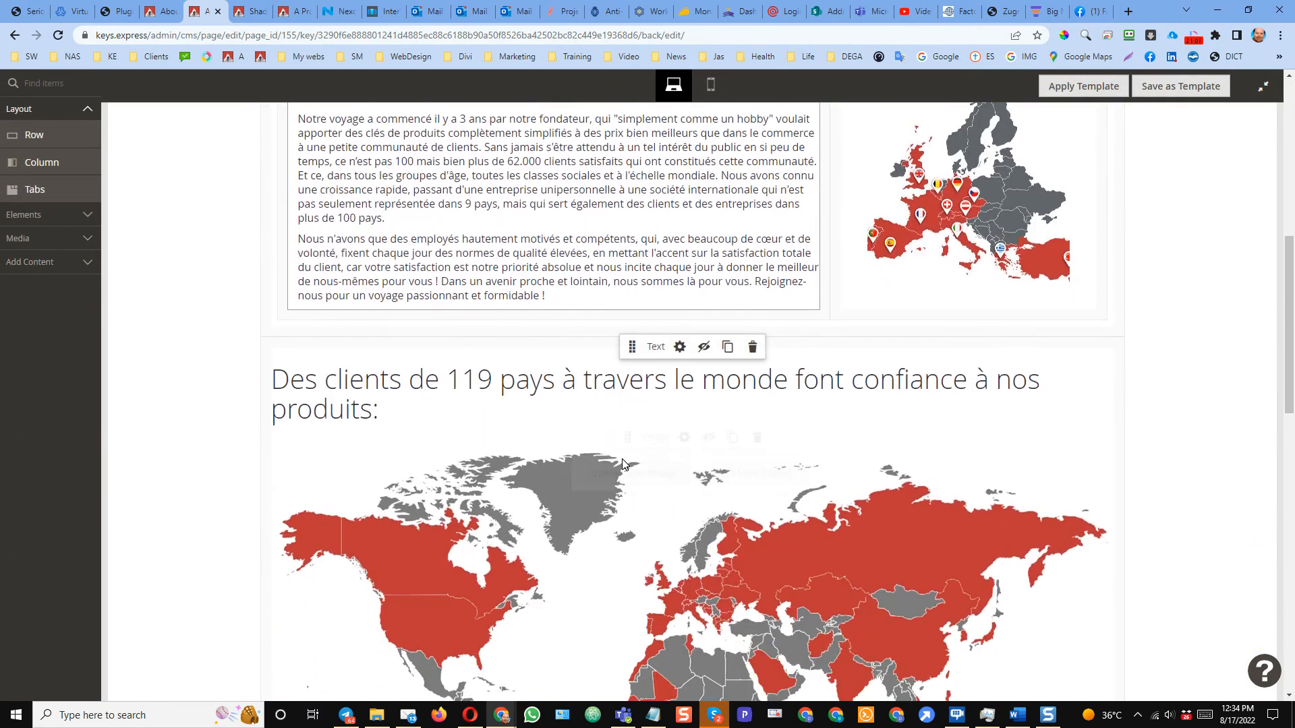
scroll(621, 464, down, 10)
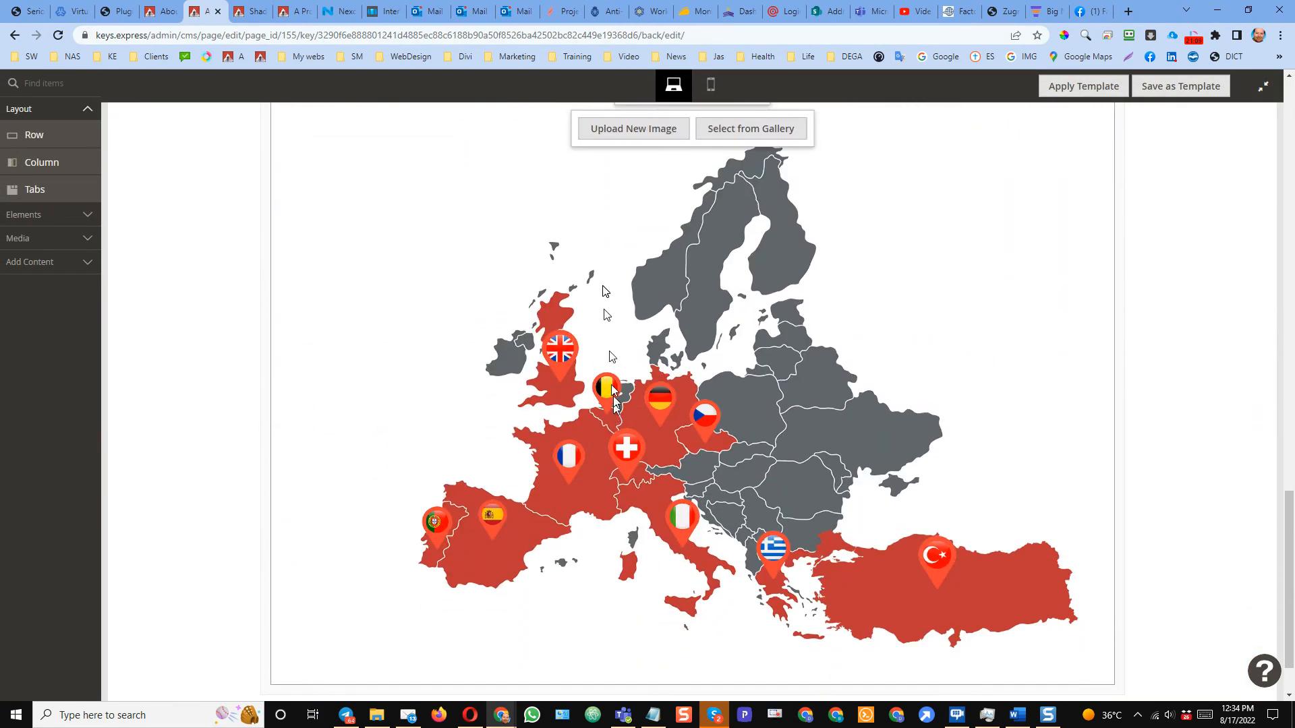
Replace the Europe map below "Nous avons un représentant local dans chacun de ces pays" with ke_europe_map.jpg and leave full-screen editing
click(615, 132)
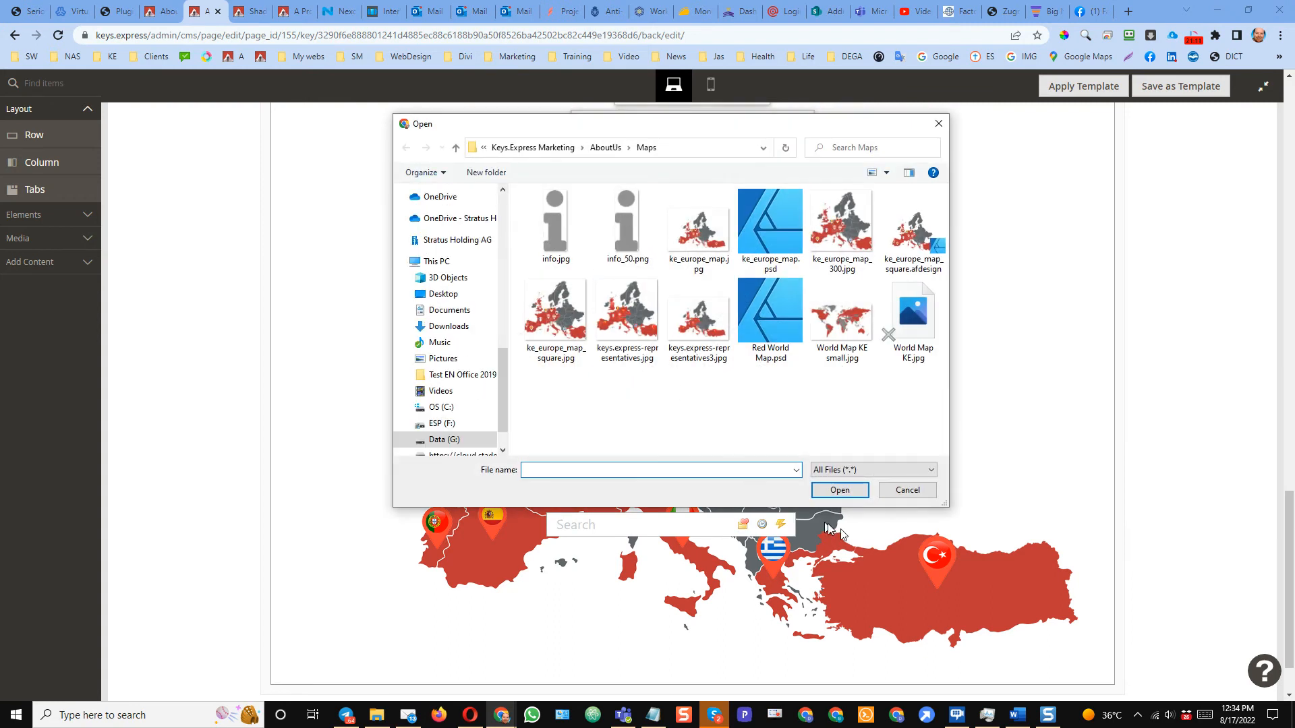
click(902, 493)
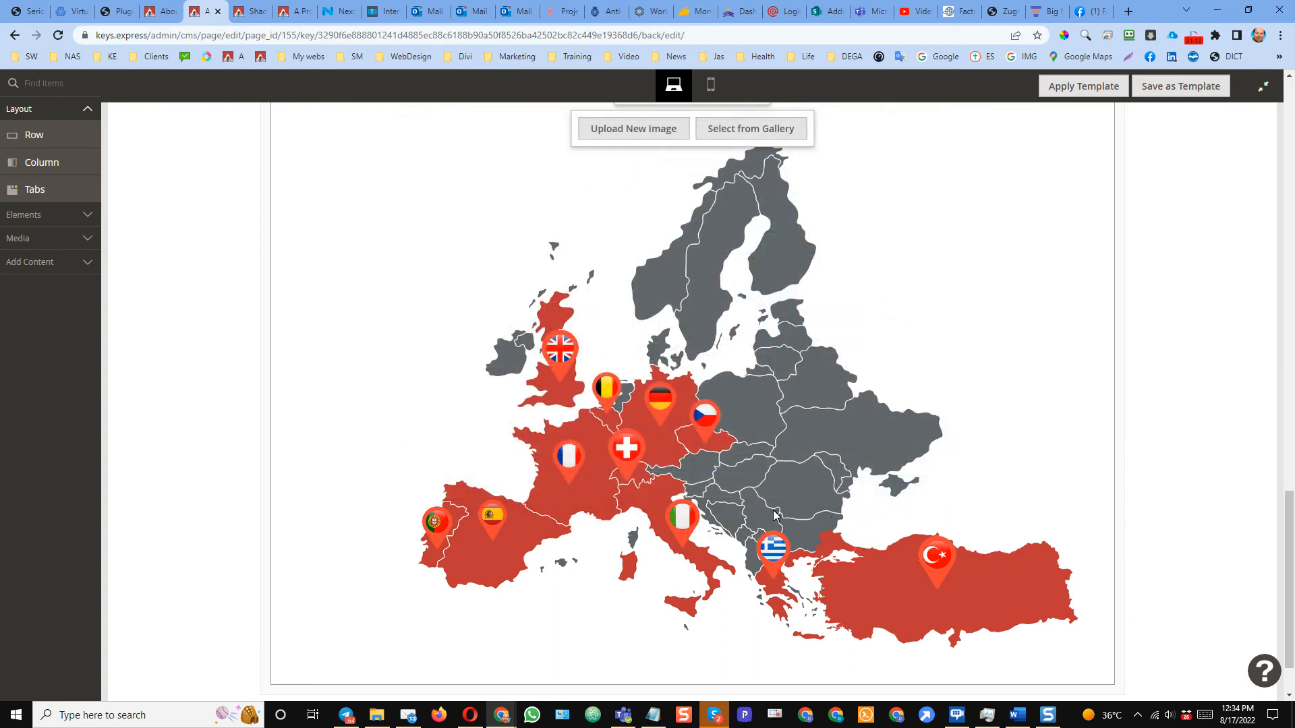
scroll(774, 515, up, 2)
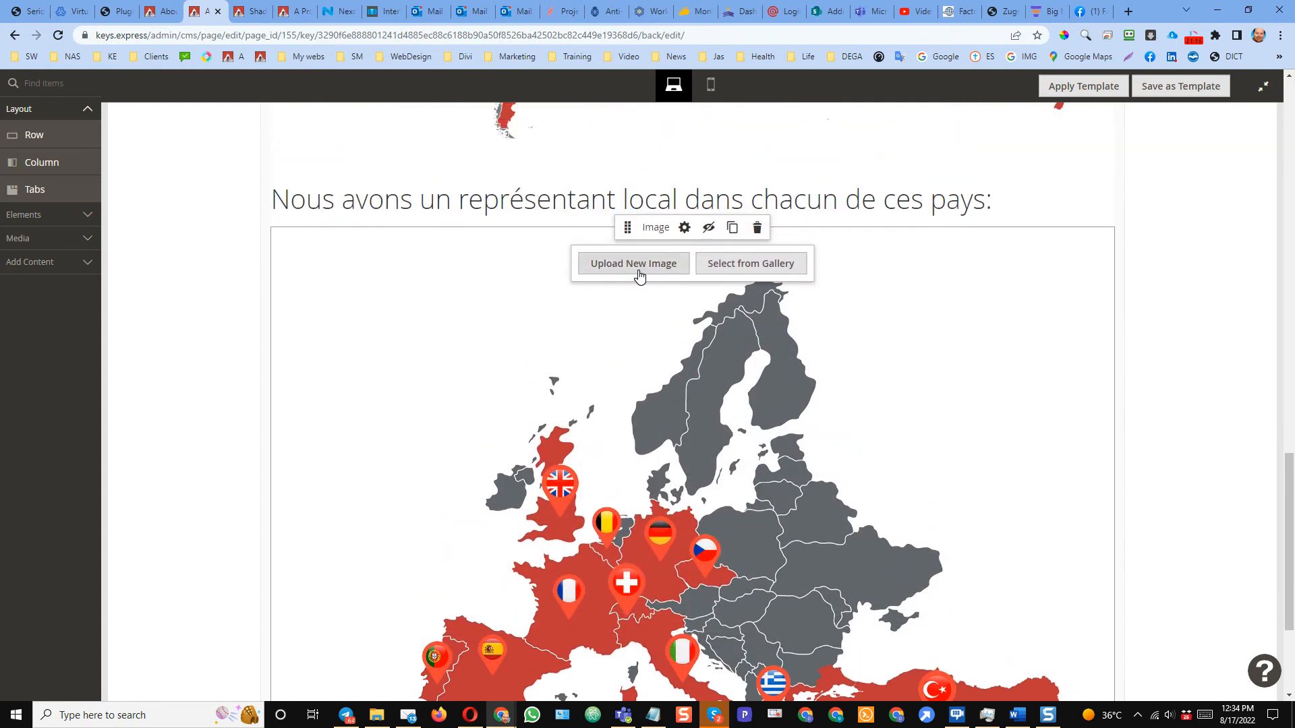
click(639, 270)
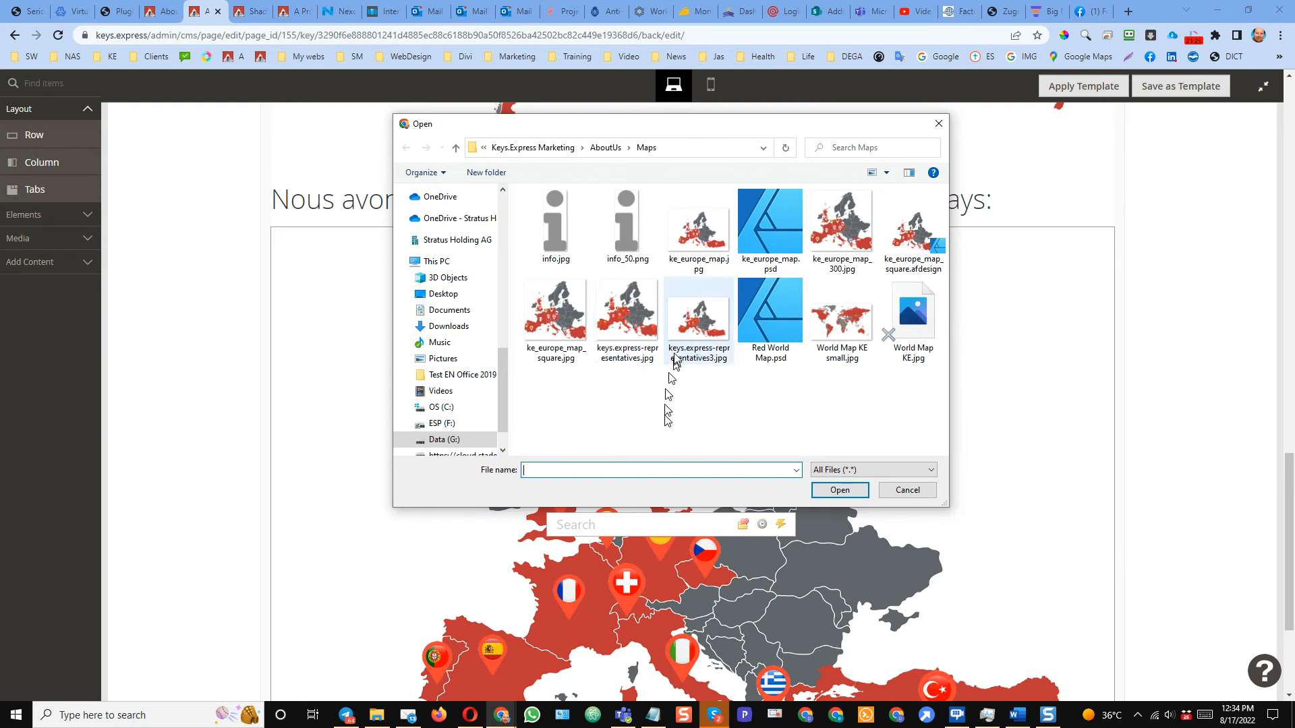
click(701, 232)
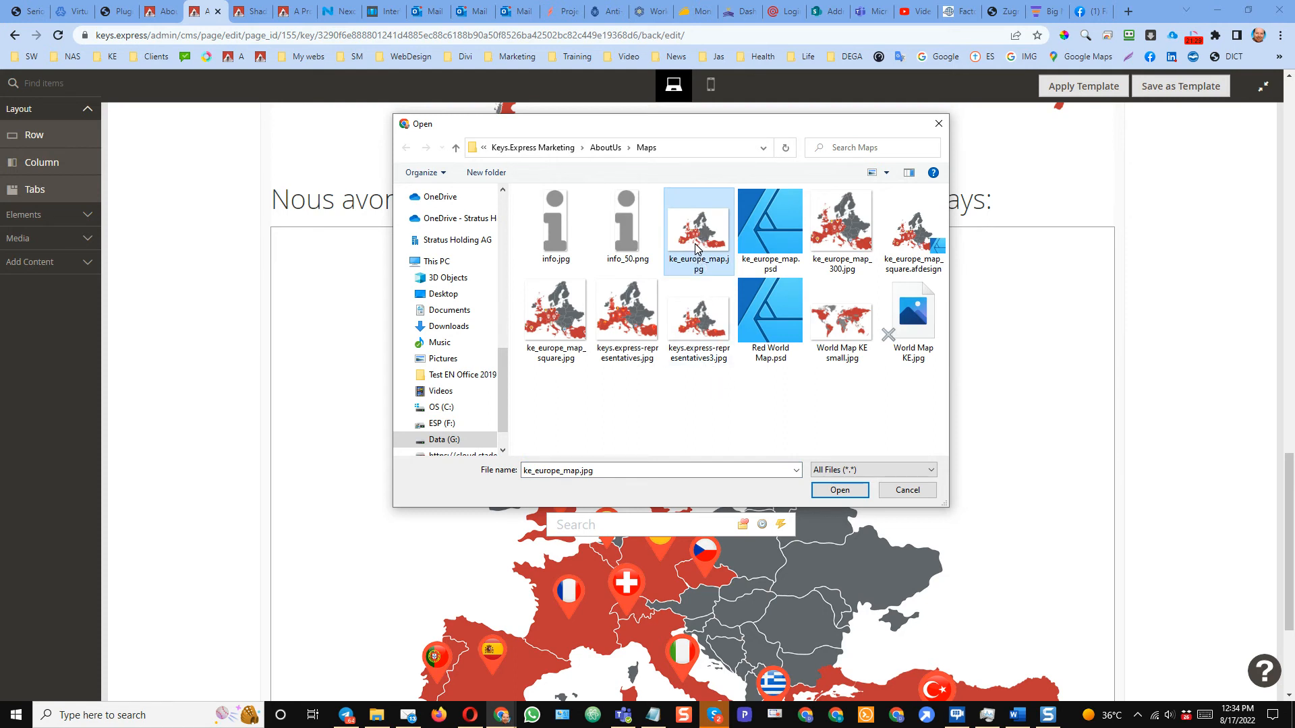
click(827, 493)
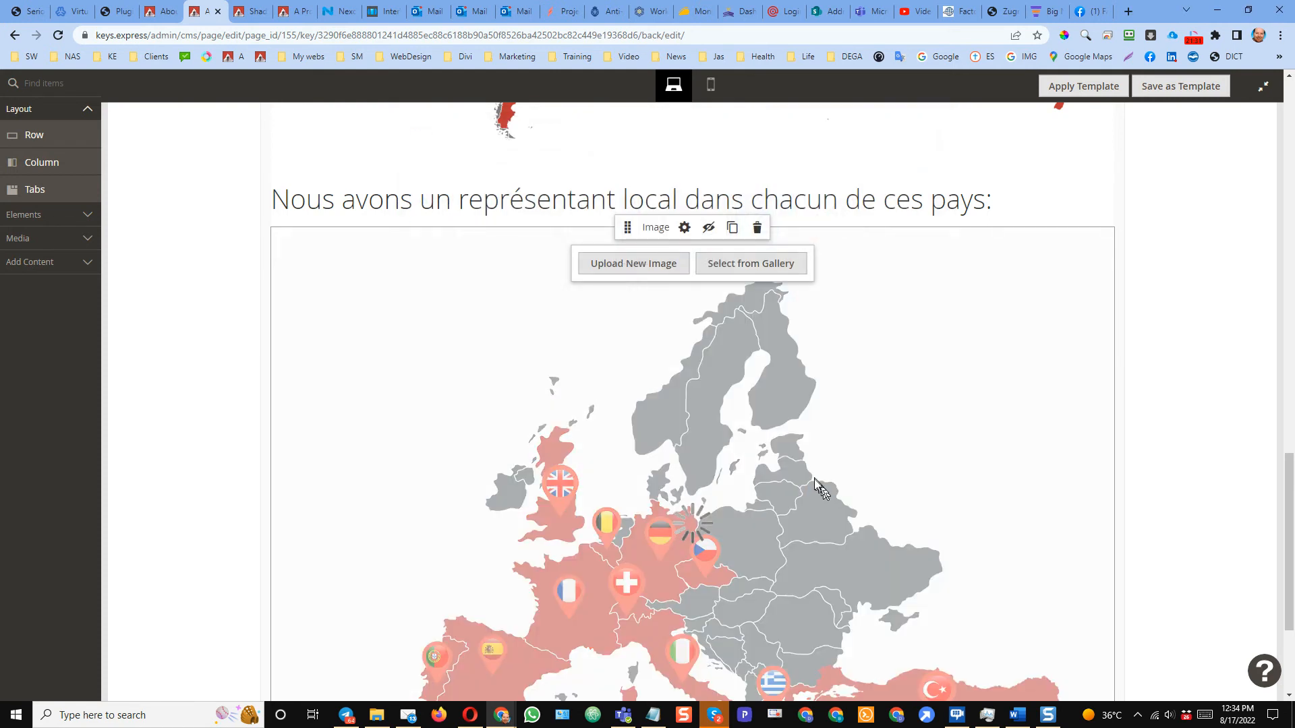
scroll(1160, 404, down, 1)
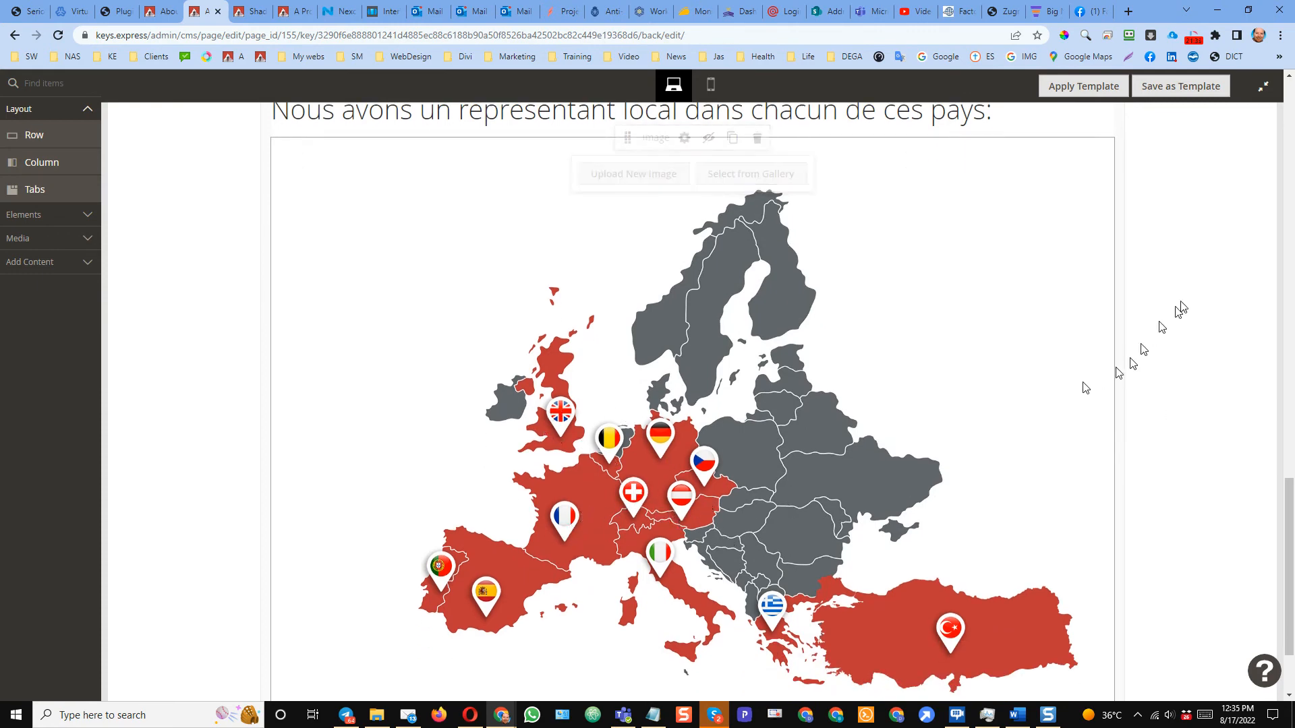
scroll(1127, 362, up, 2)
click(1263, 86)
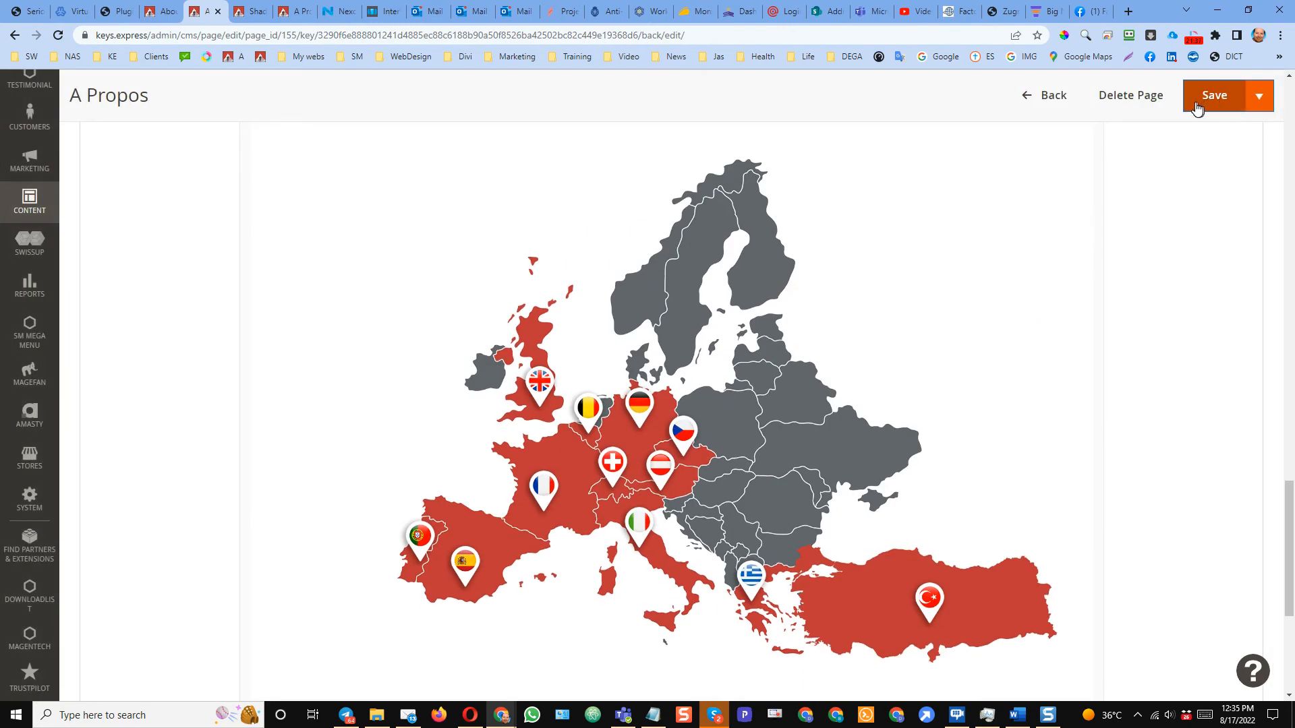
Save the A Propos page and check the replaced Europe map on the reloaded live French page
click(1198, 108)
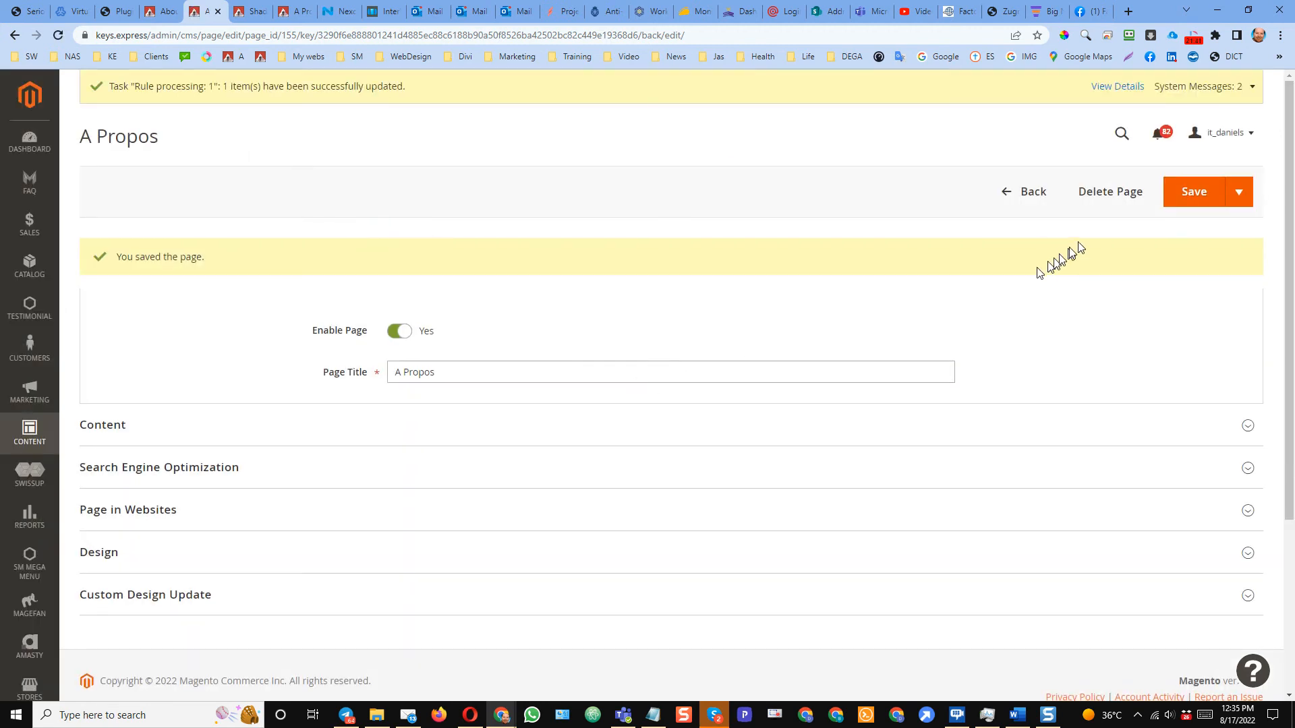
click(1197, 191)
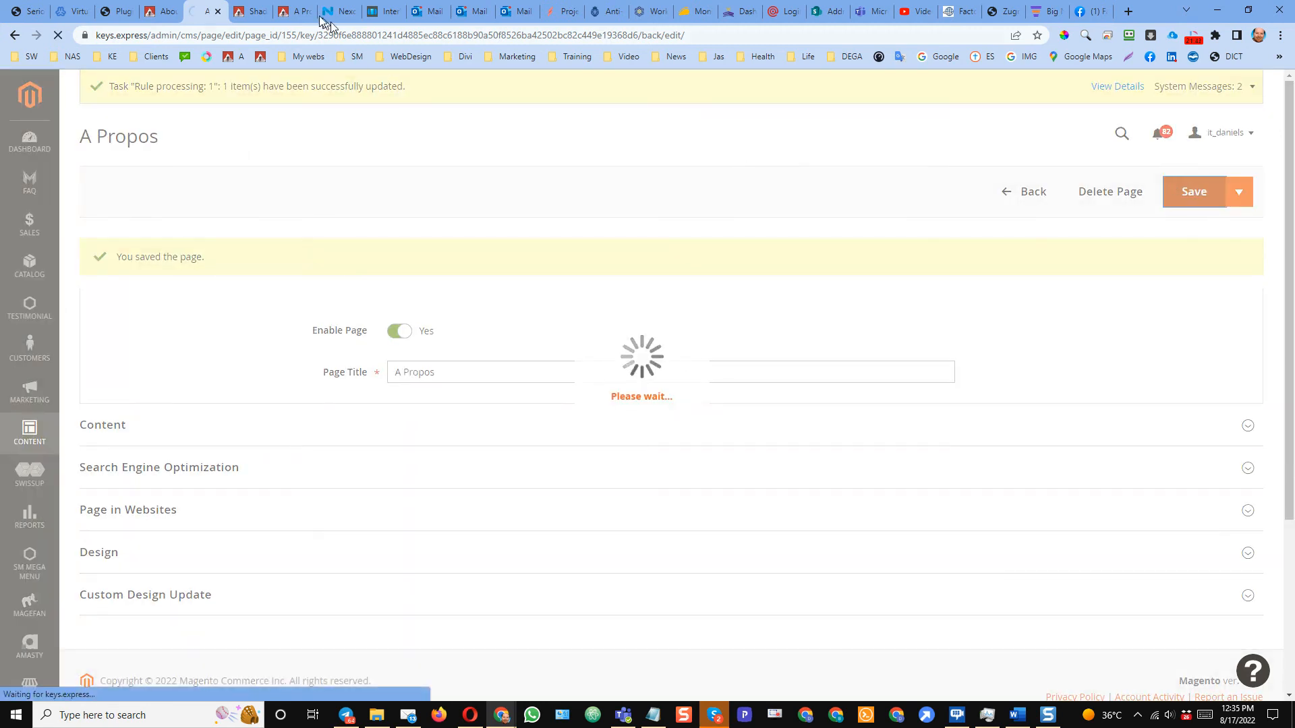
click(288, 11)
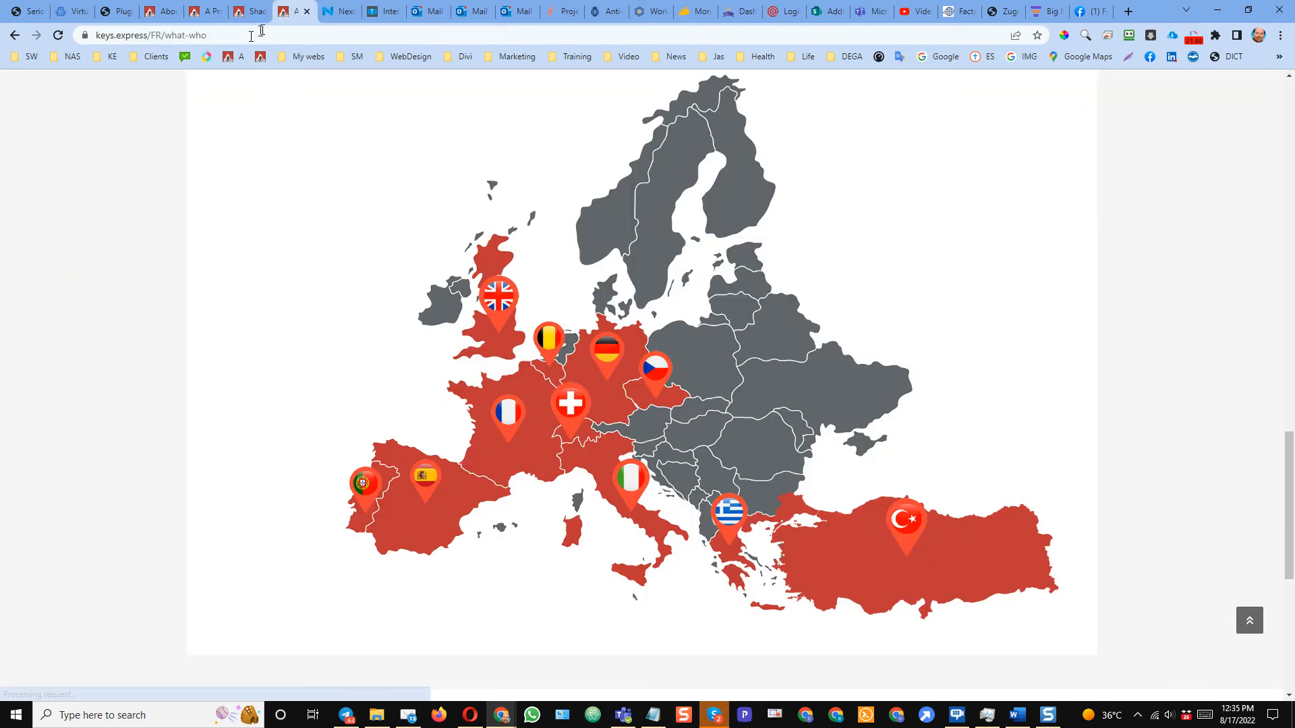
click(58, 36)
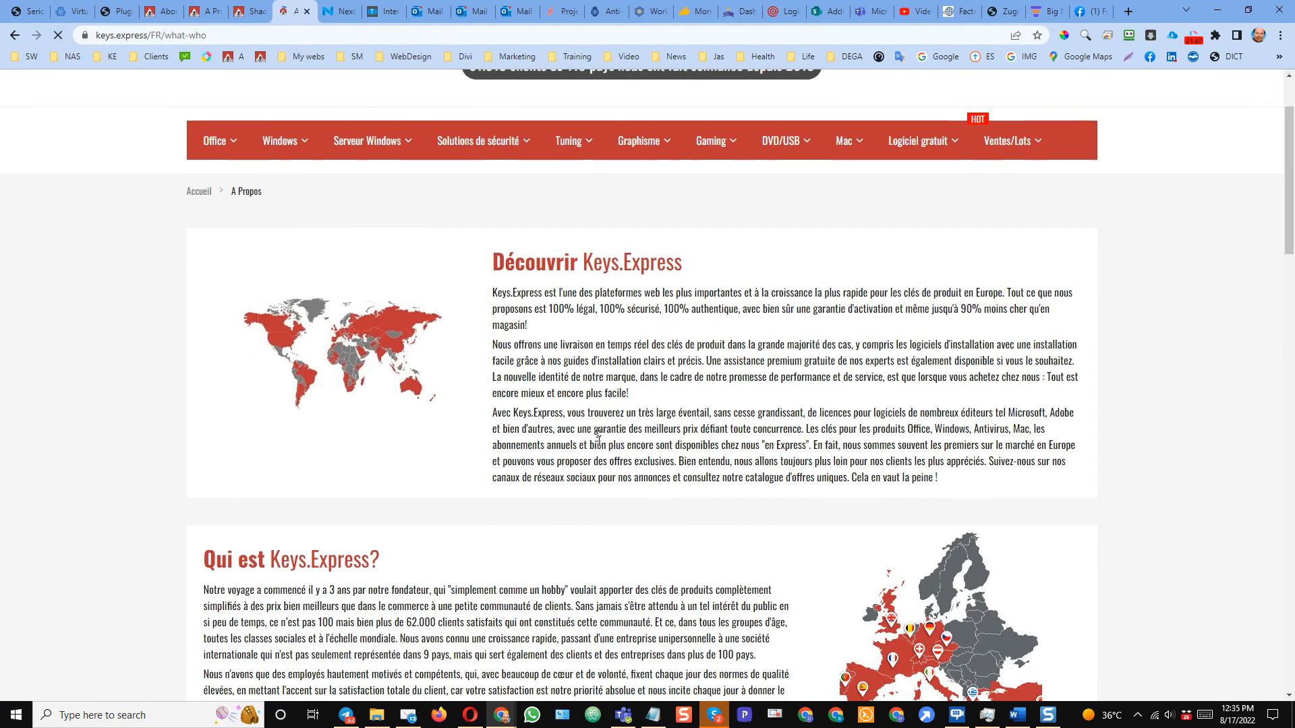
scroll(606, 519, down, 15)
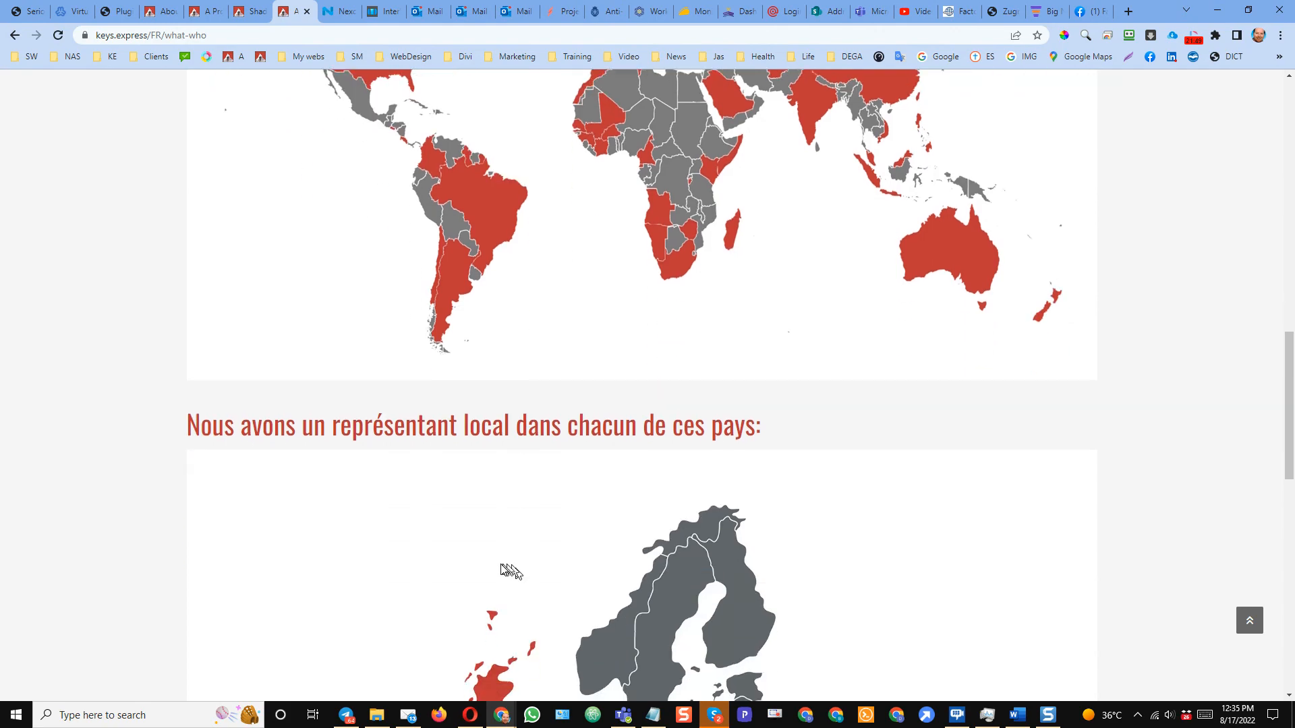
scroll(471, 600, down, 4)
scroll(694, 548, up, 5)
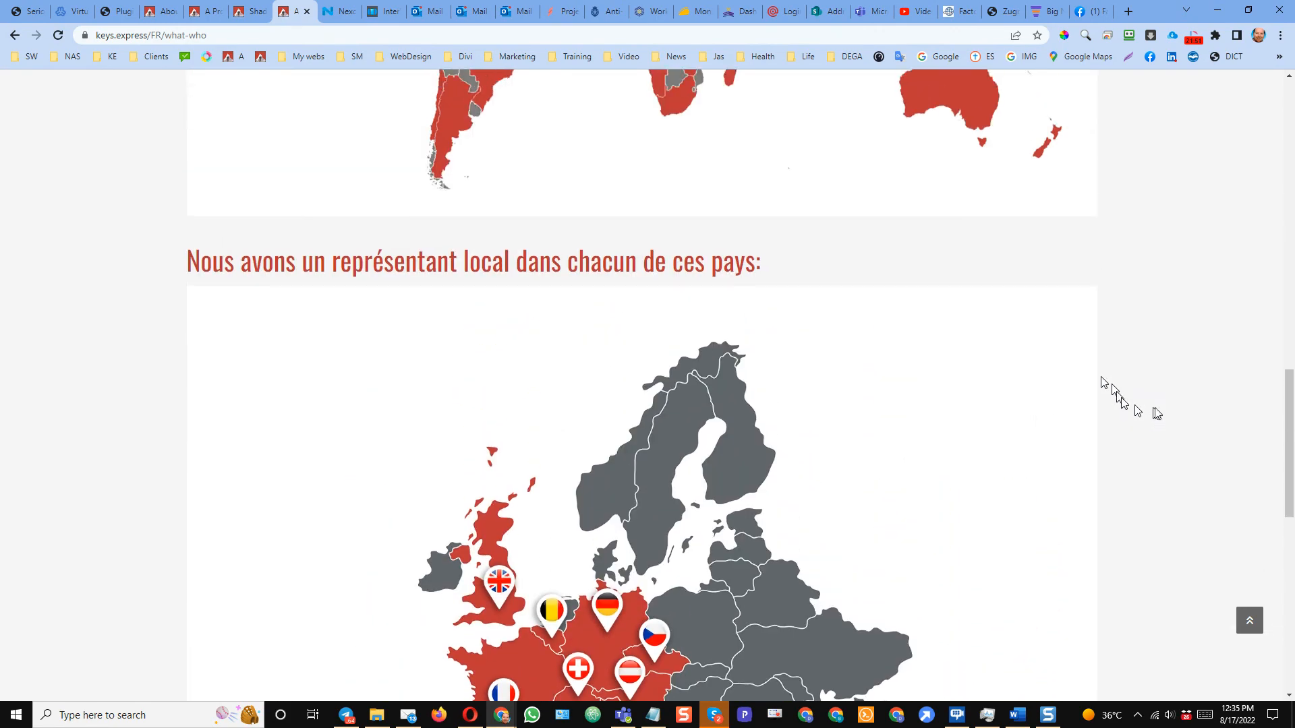
drag(1290, 425, 1288, 101)
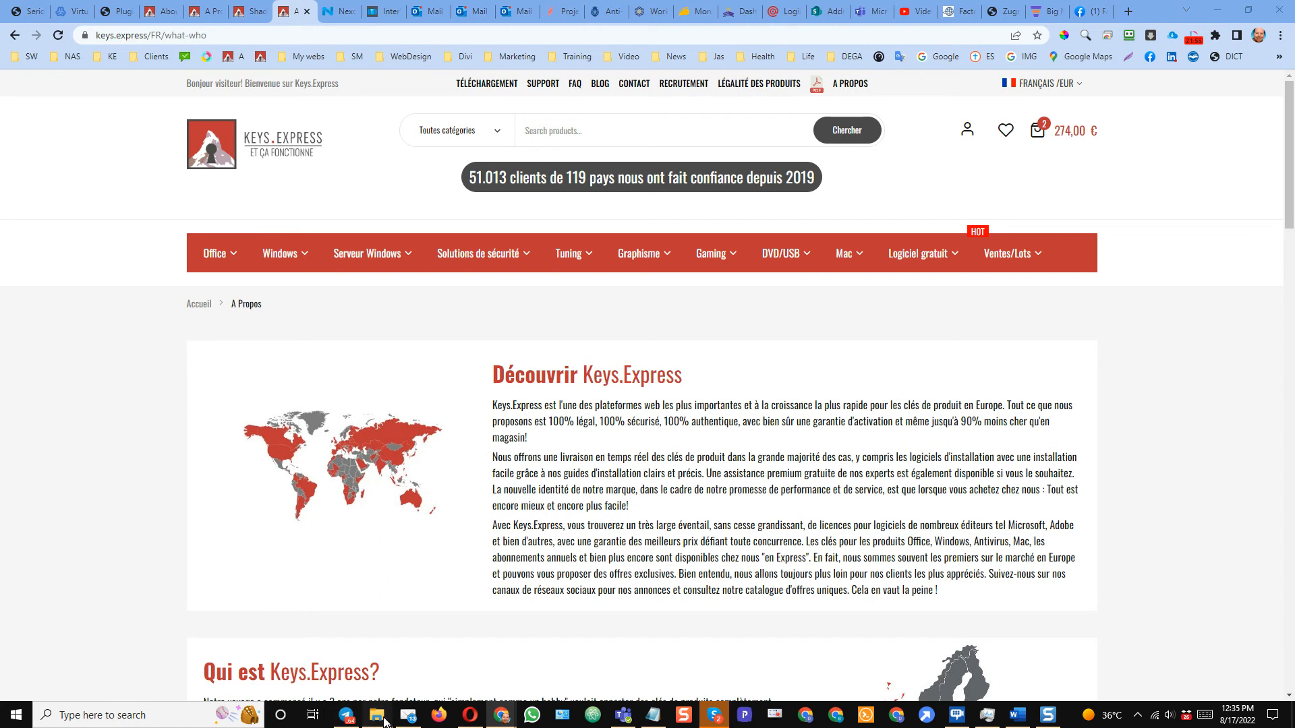
Switch to File Explorer and inspect the full path of the AboutUs Maps folder holding the map images
drag(0, 44, 536, 63)
click(584, 168)
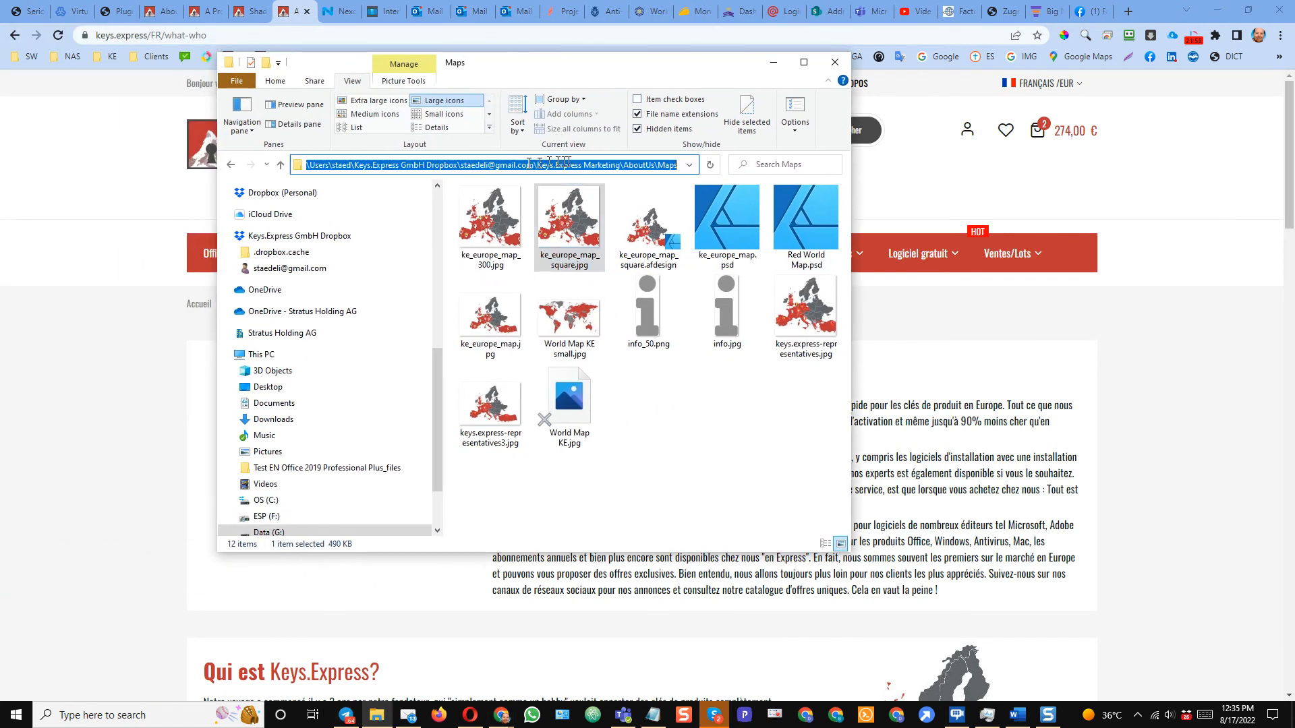
click(626, 168)
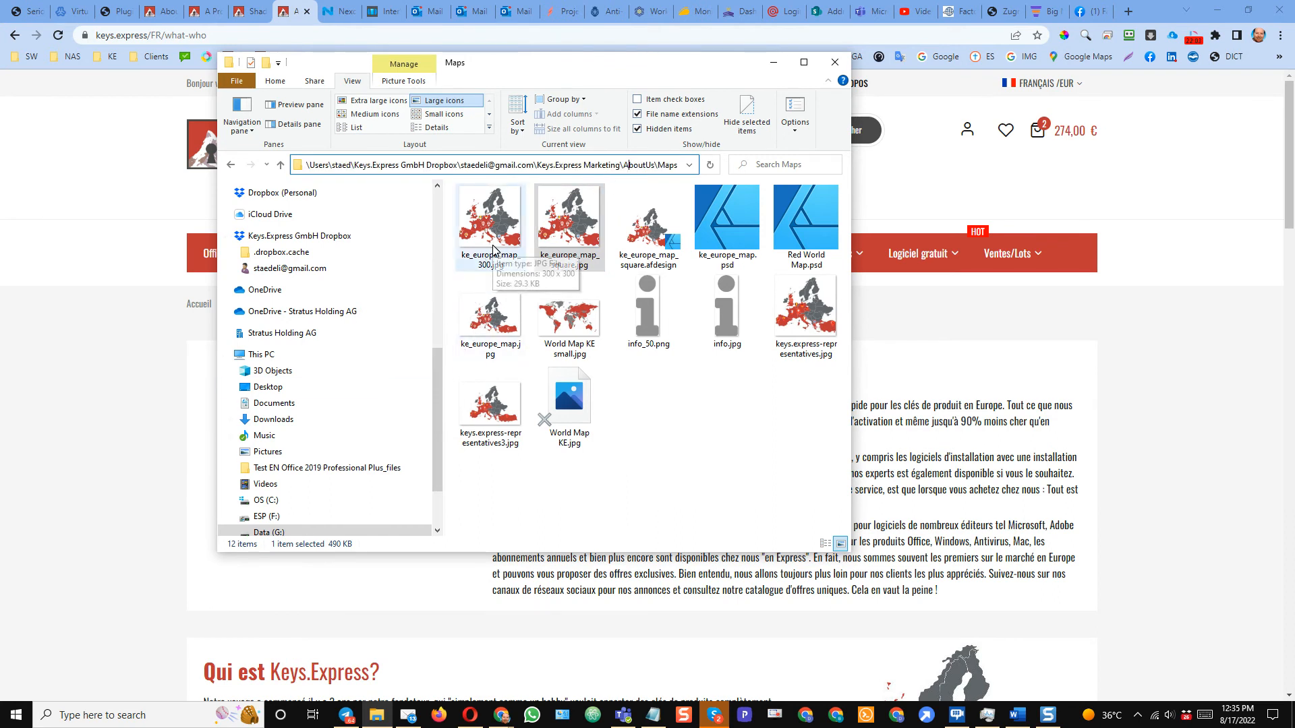
Browse the company Dropbox to Keys.Express Products > Various and look through its folders and files
scroll(390, 496, down, 2)
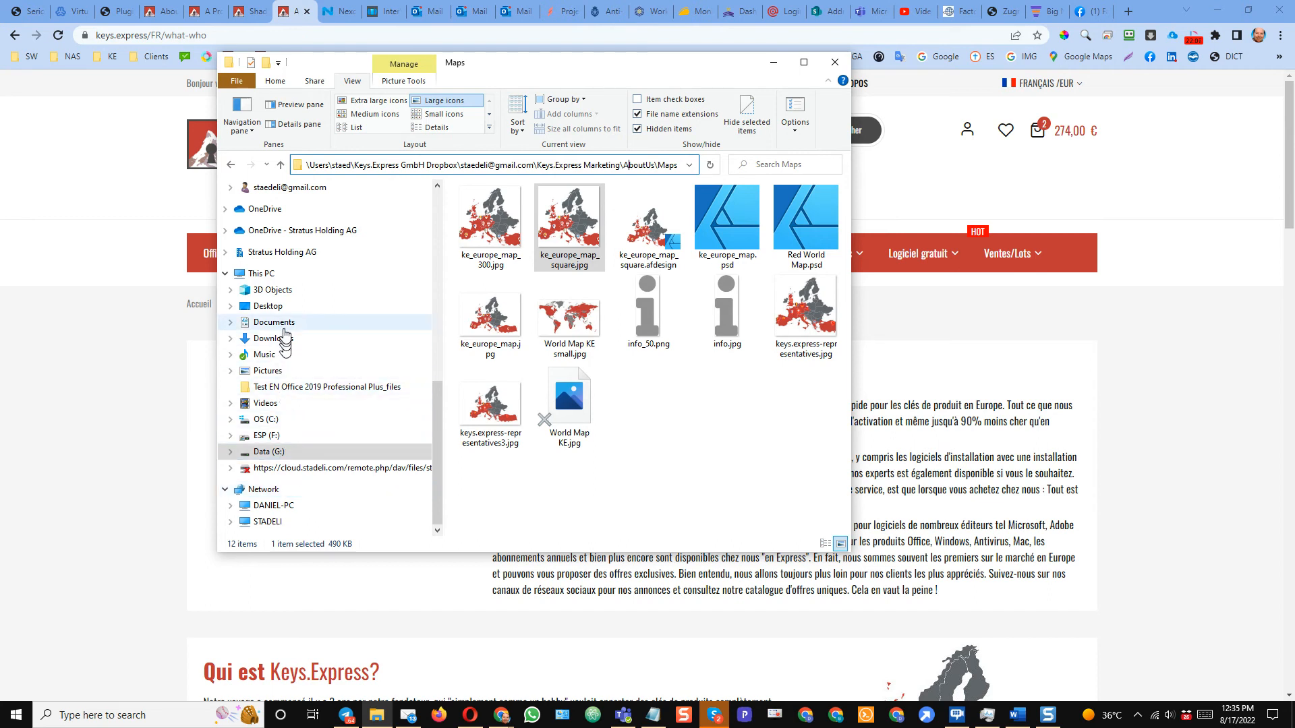
scroll(296, 342, up, 2)
click(301, 270)
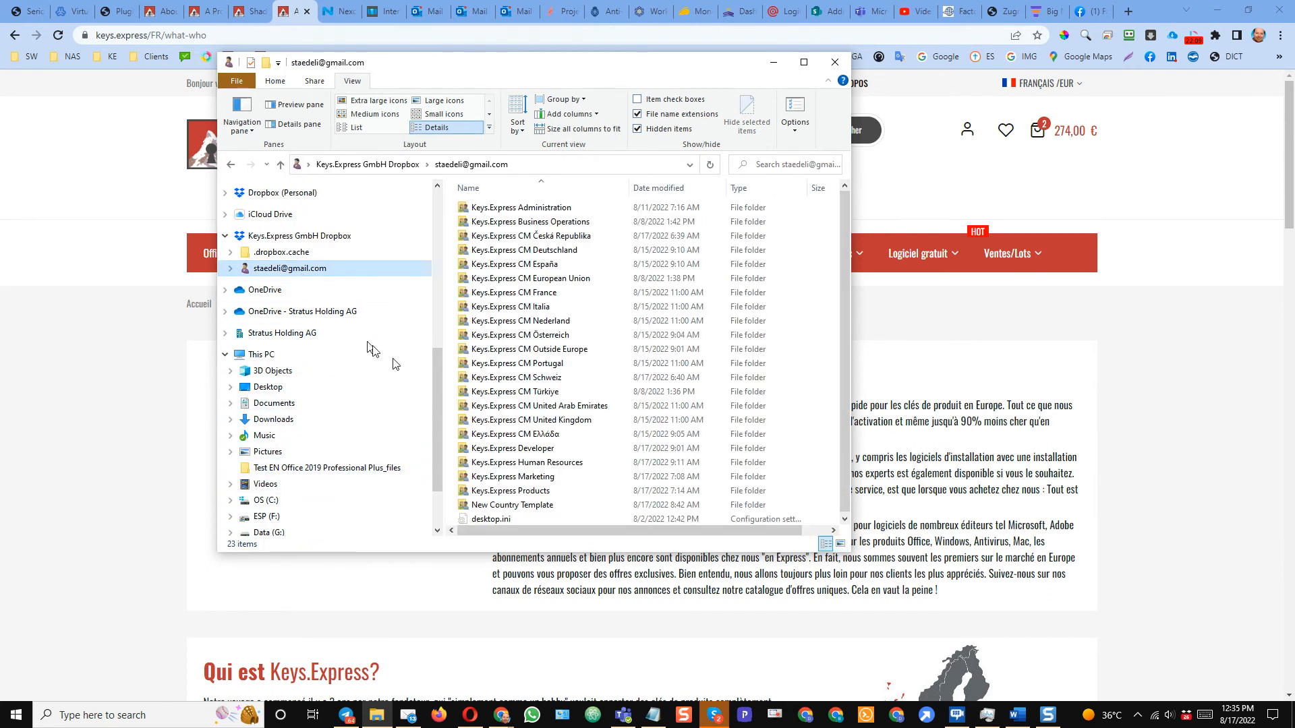
double_click(518, 491)
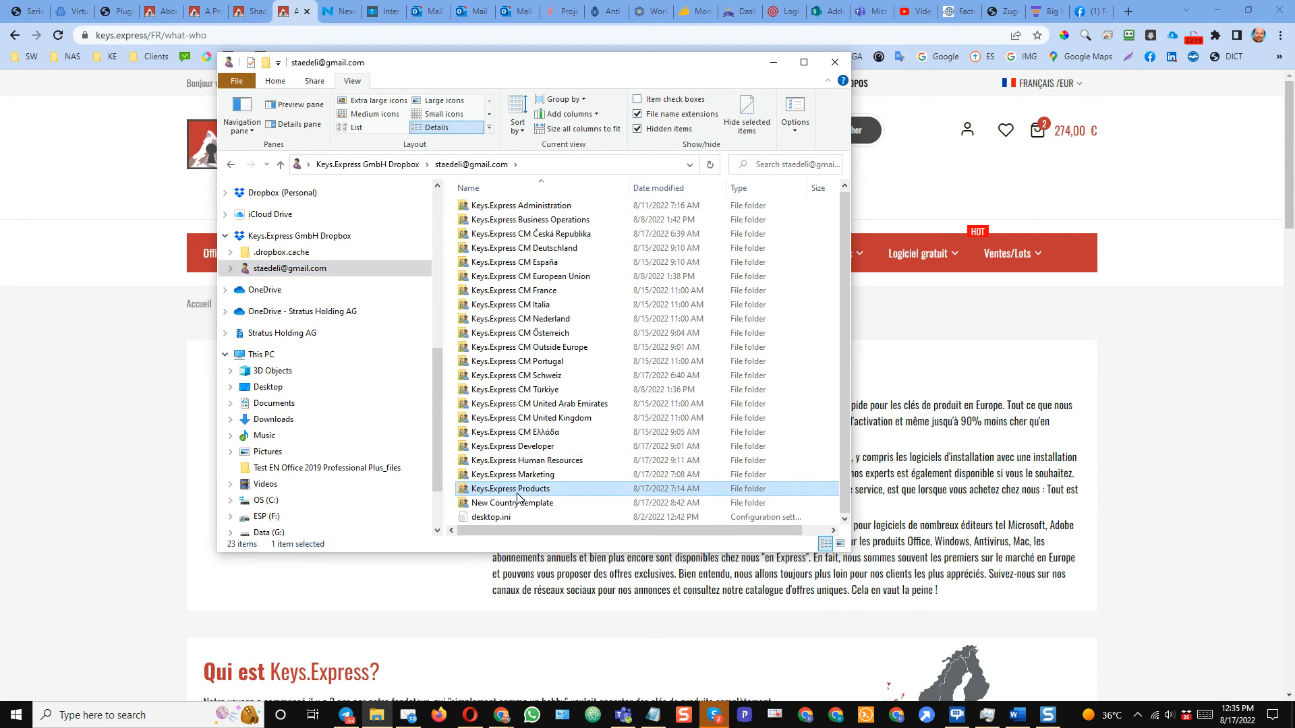
double_click(511, 397)
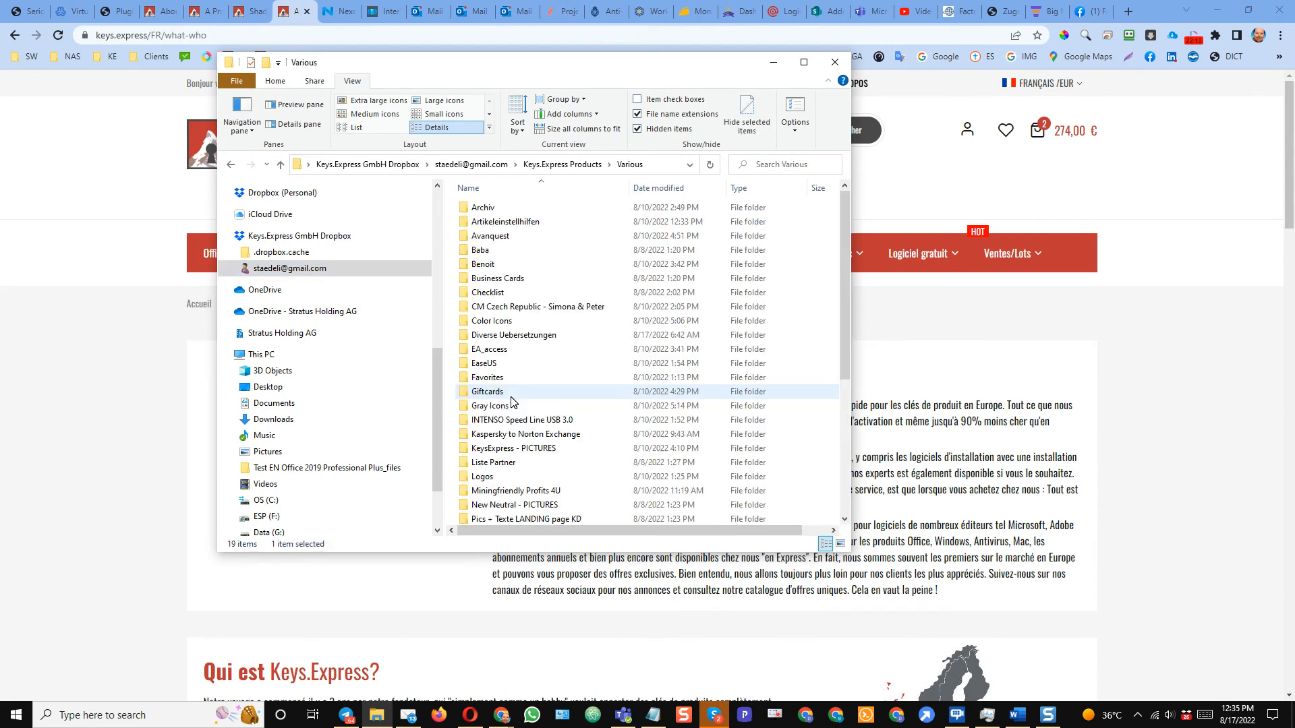
scroll(574, 480, down, 3)
scroll(571, 490, down, 1)
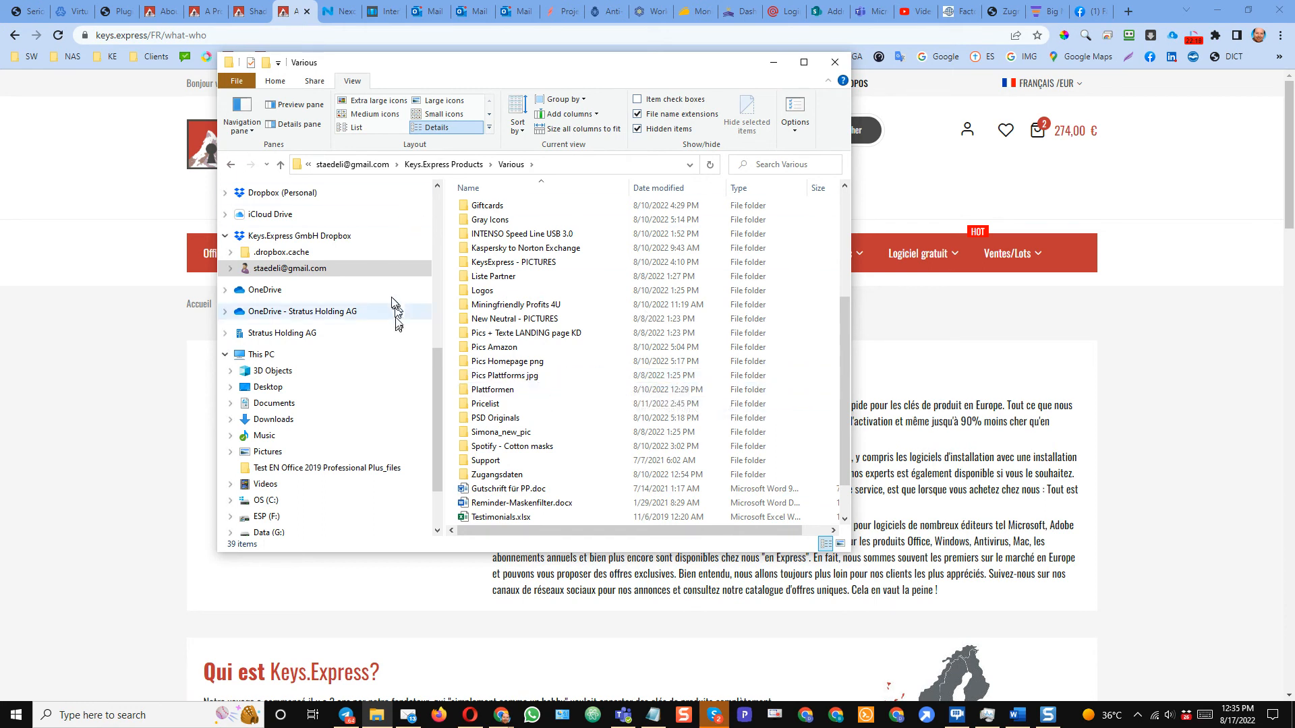
Return to the company Dropbox folder and open Keys.Express Developer > Translations
click(383, 272)
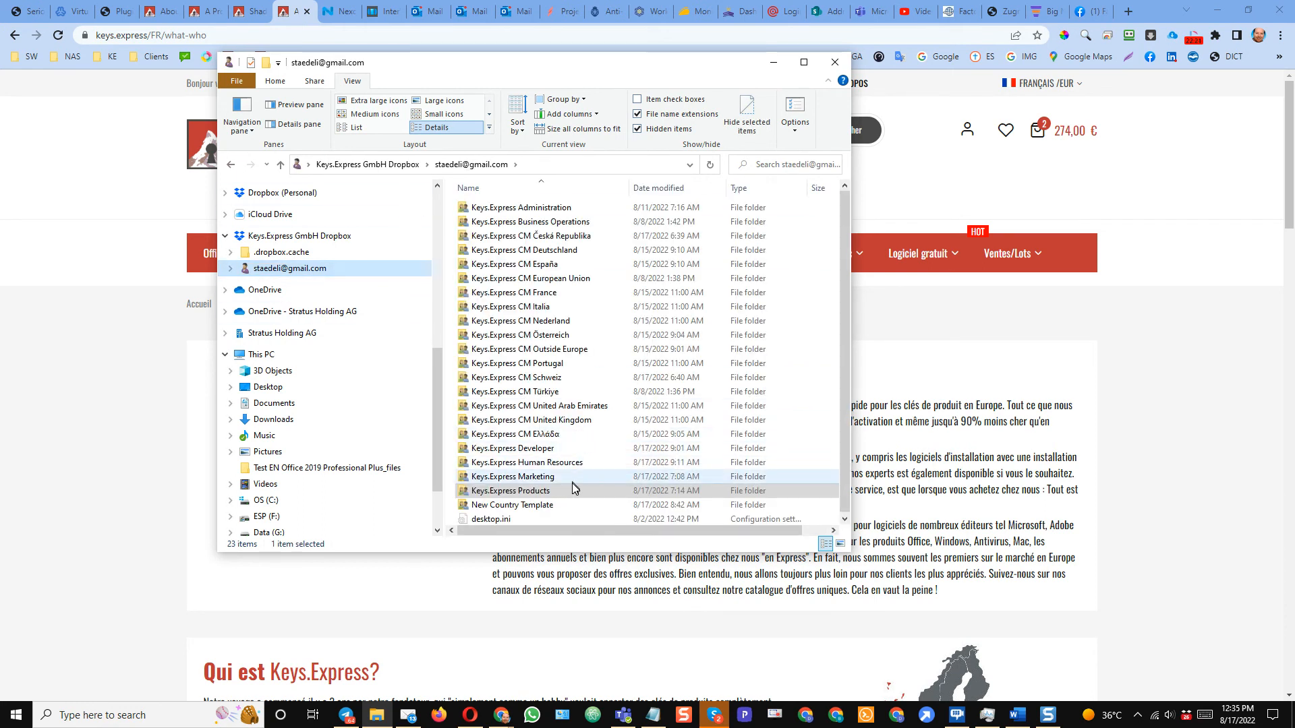
double_click(569, 450)
text(tra)
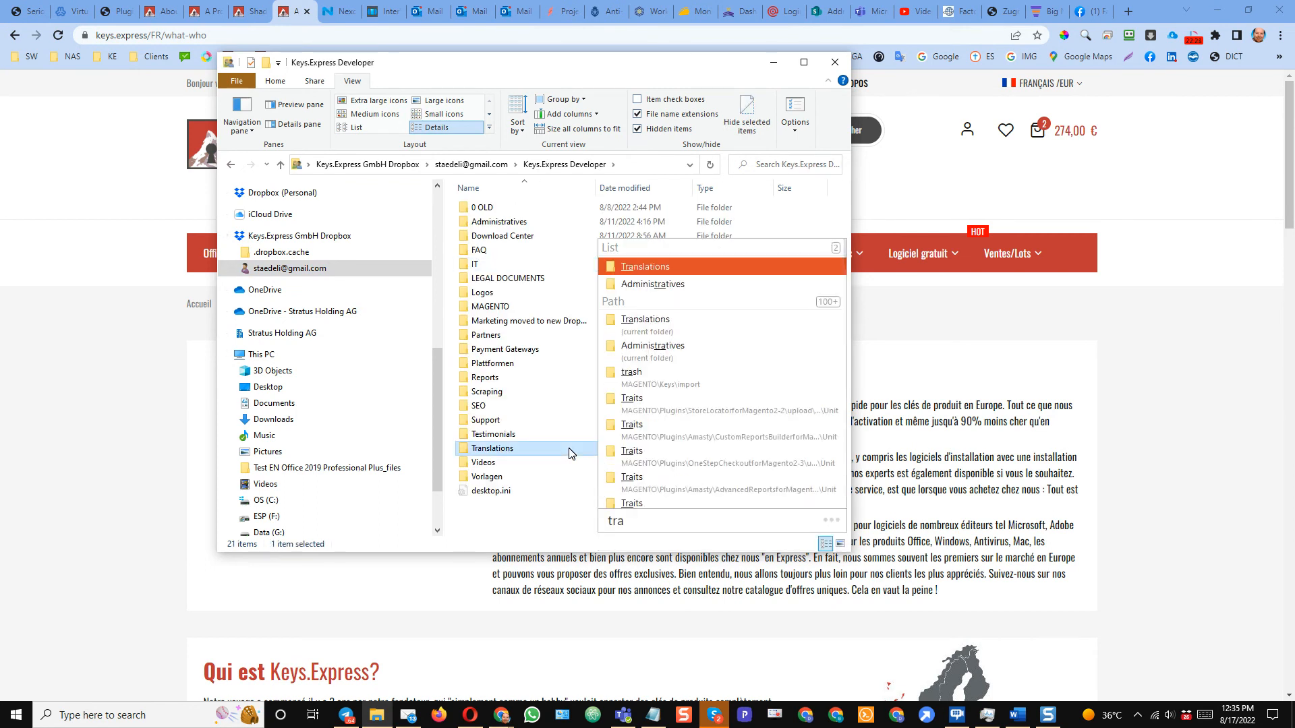
key(Return)
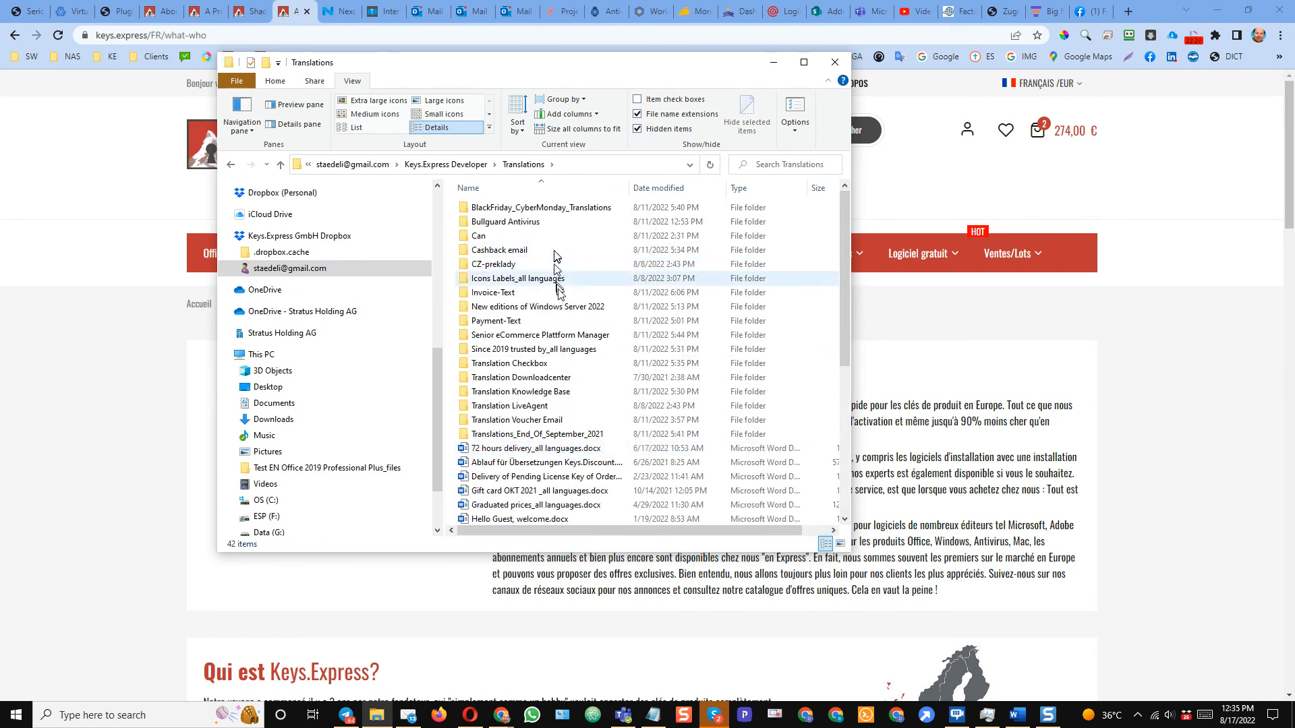
Search from the Translations folder for "about us", "about us tran" and "translations about", then clear the search
text(about us)
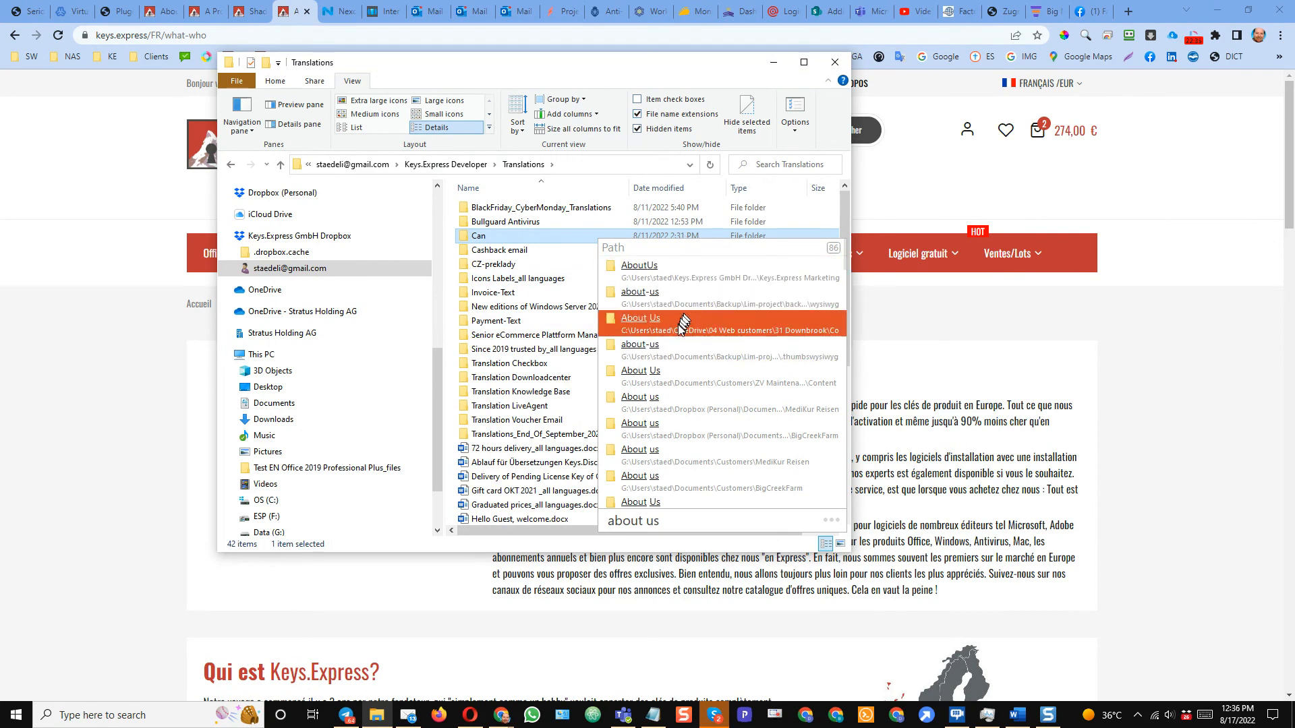
scroll(614, 432, down, 1)
text(tran)
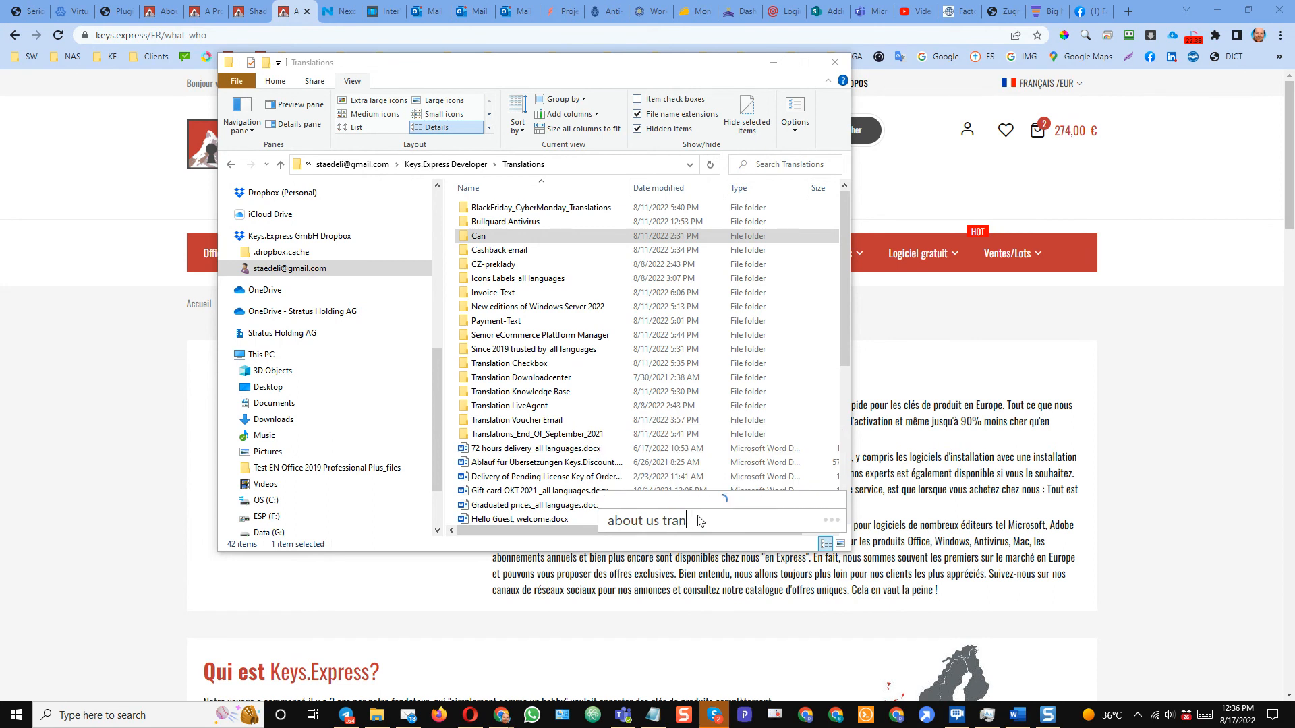
key(Escape)
text(tran)
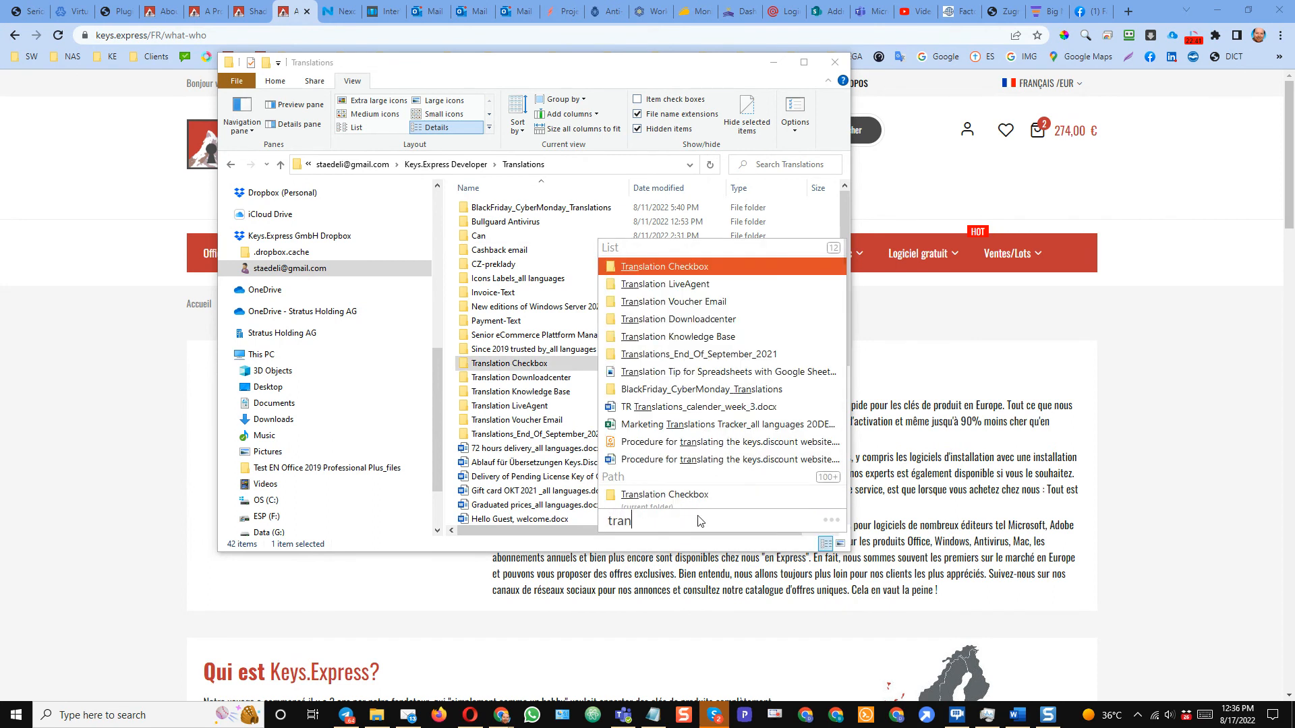
text(slation about)
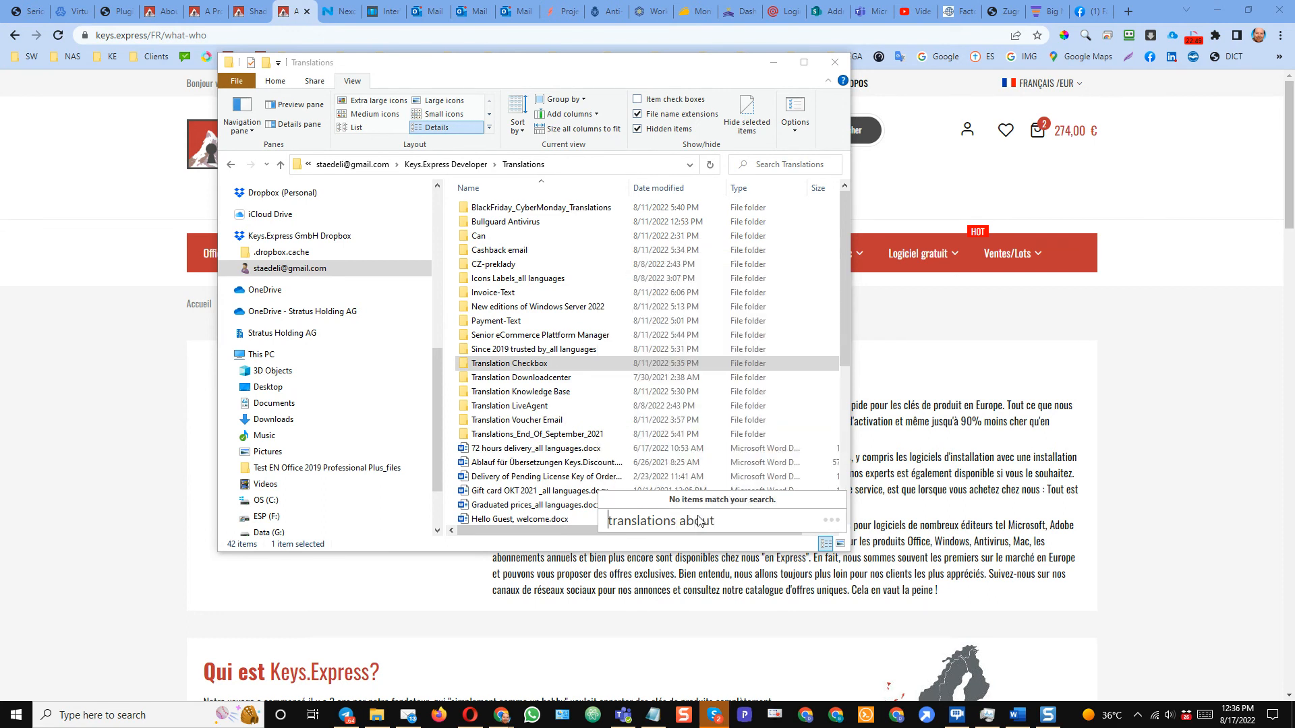
key(ctrl+a)
key(BackSpace)
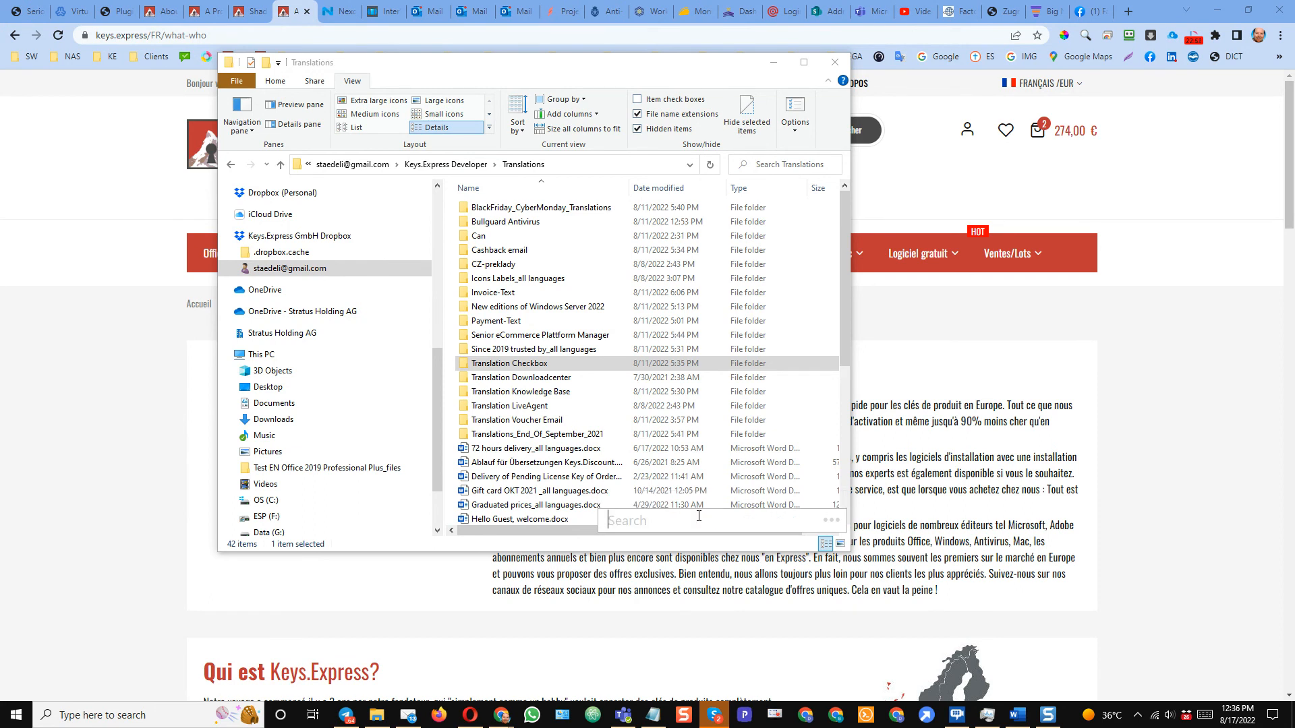
Switch back to the live A Propos page in Chrome and change the store view to Italiano / CHF
click(946, 389)
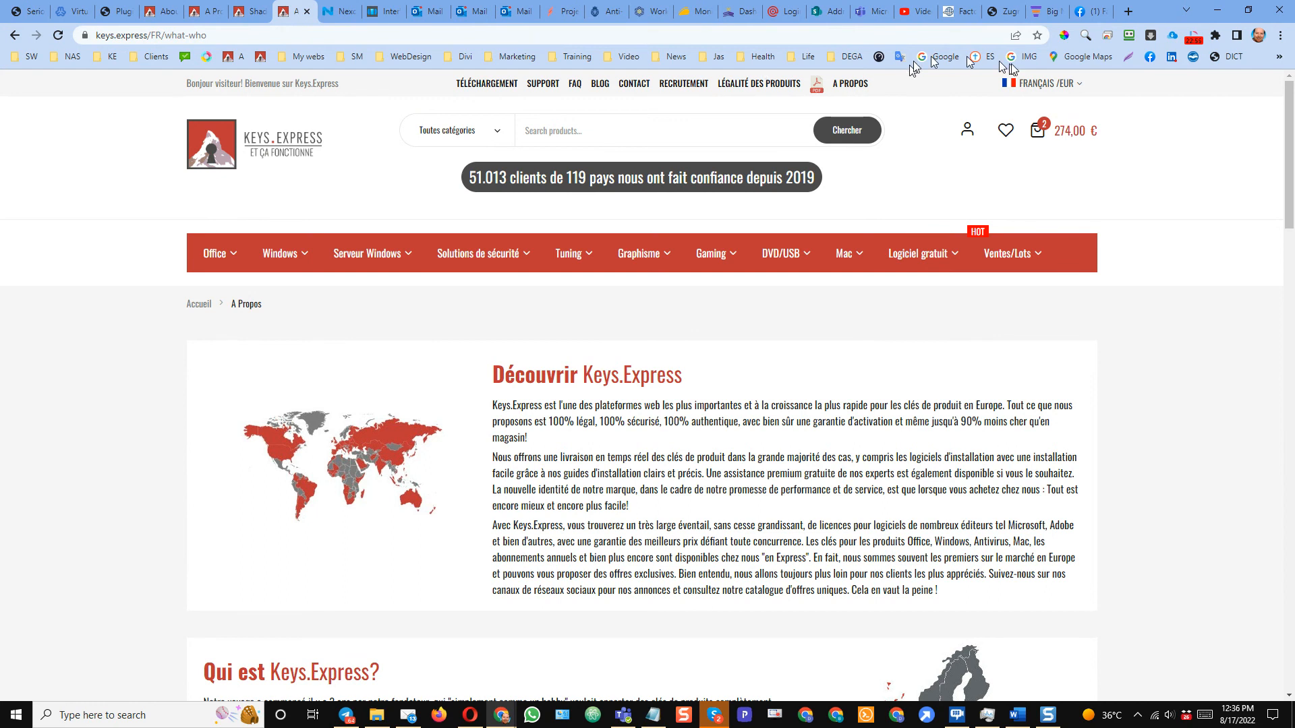
mouse_move(1042, 83)
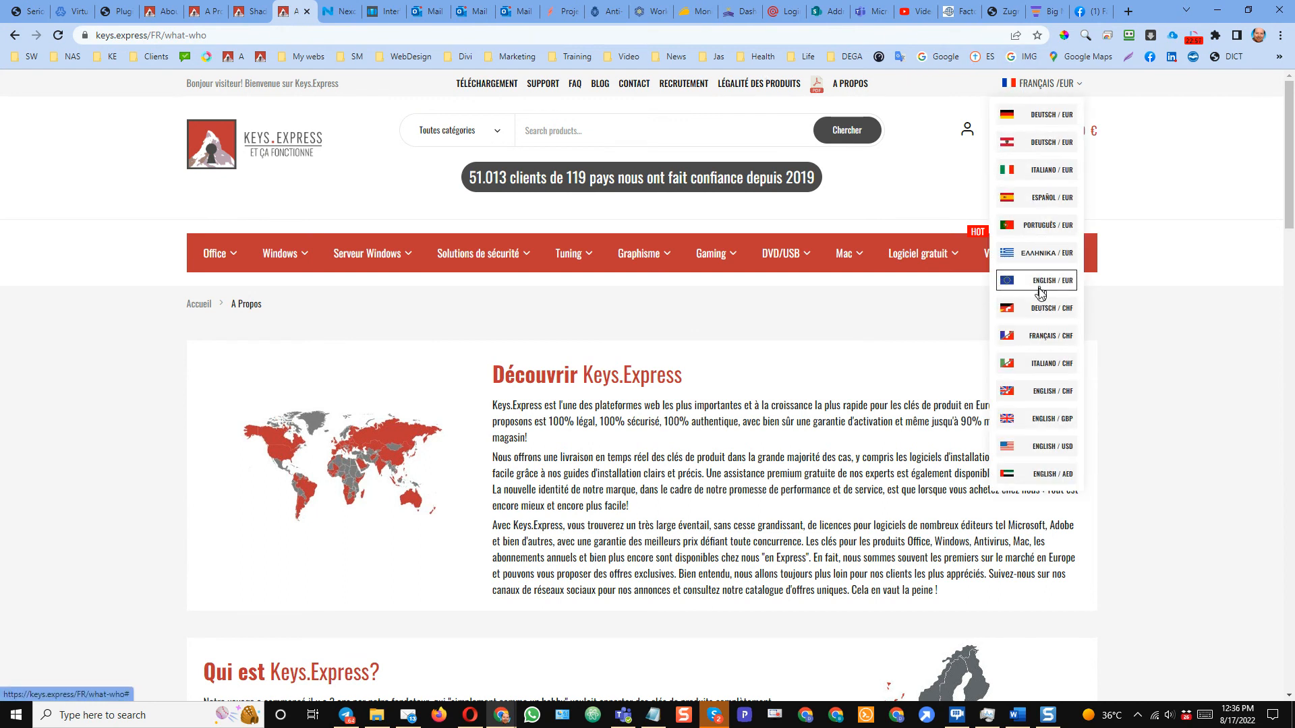
click(1057, 370)
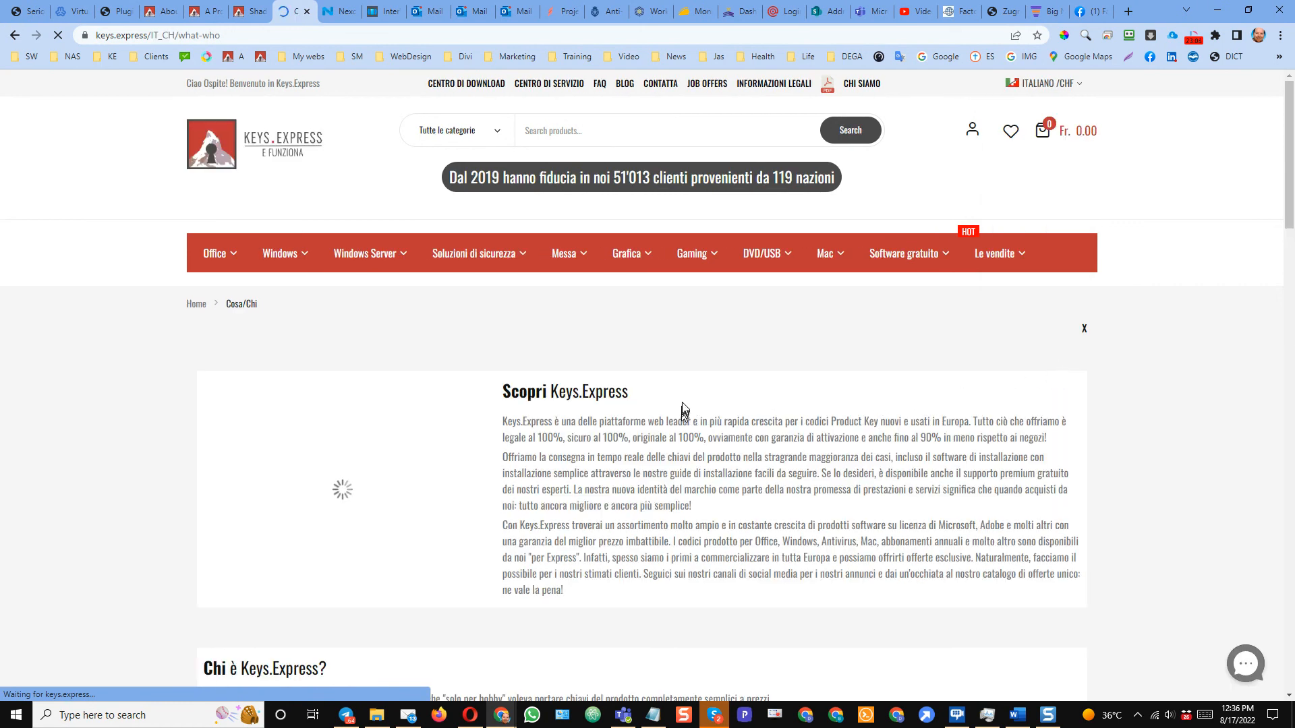
Examine the layout, images and wording of the Scopri and Chi è Keys.Express sections on the Italian page
scroll(634, 371, down, 1)
scroll(586, 330, down, 3)
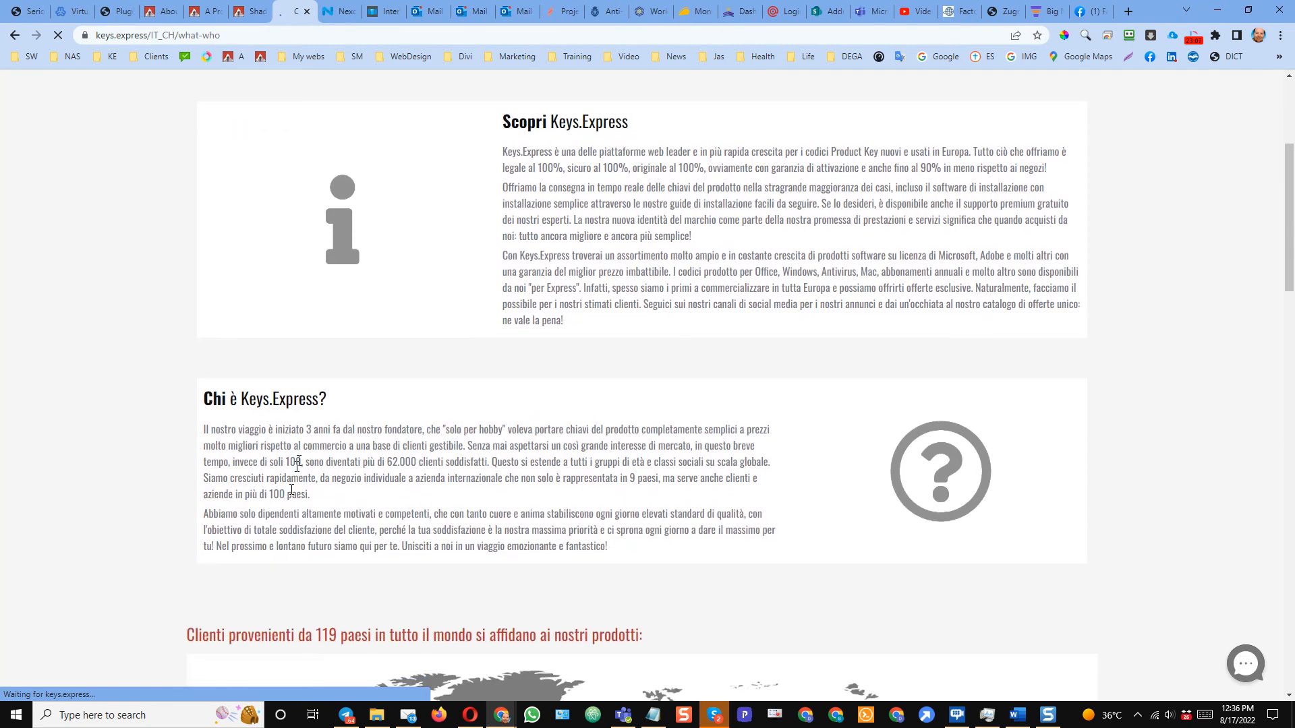
scroll(610, 527, up, 2)
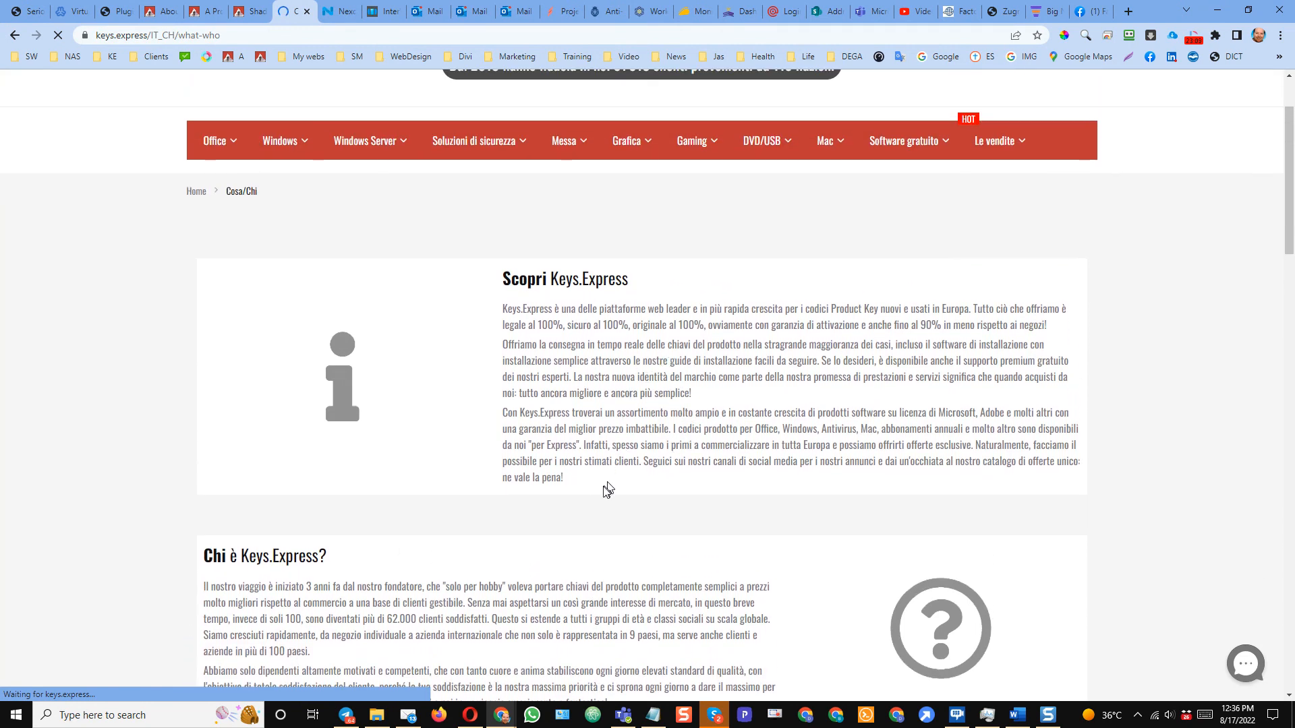
drag(584, 480, 573, 393)
click(578, 393)
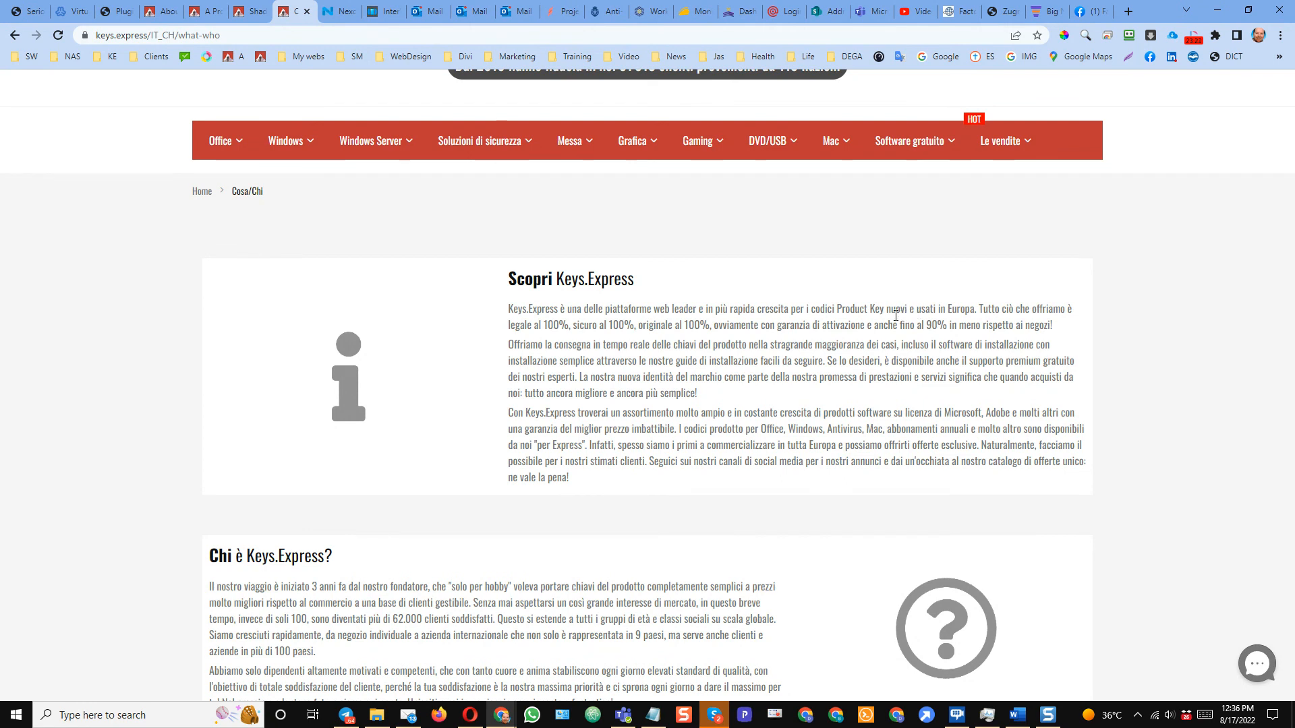
drag(900, 307, 937, 307)
click(1142, 281)
Open the language and currency choices on the Italian Cosa/Chi page
scroll(1154, 271, up, 2)
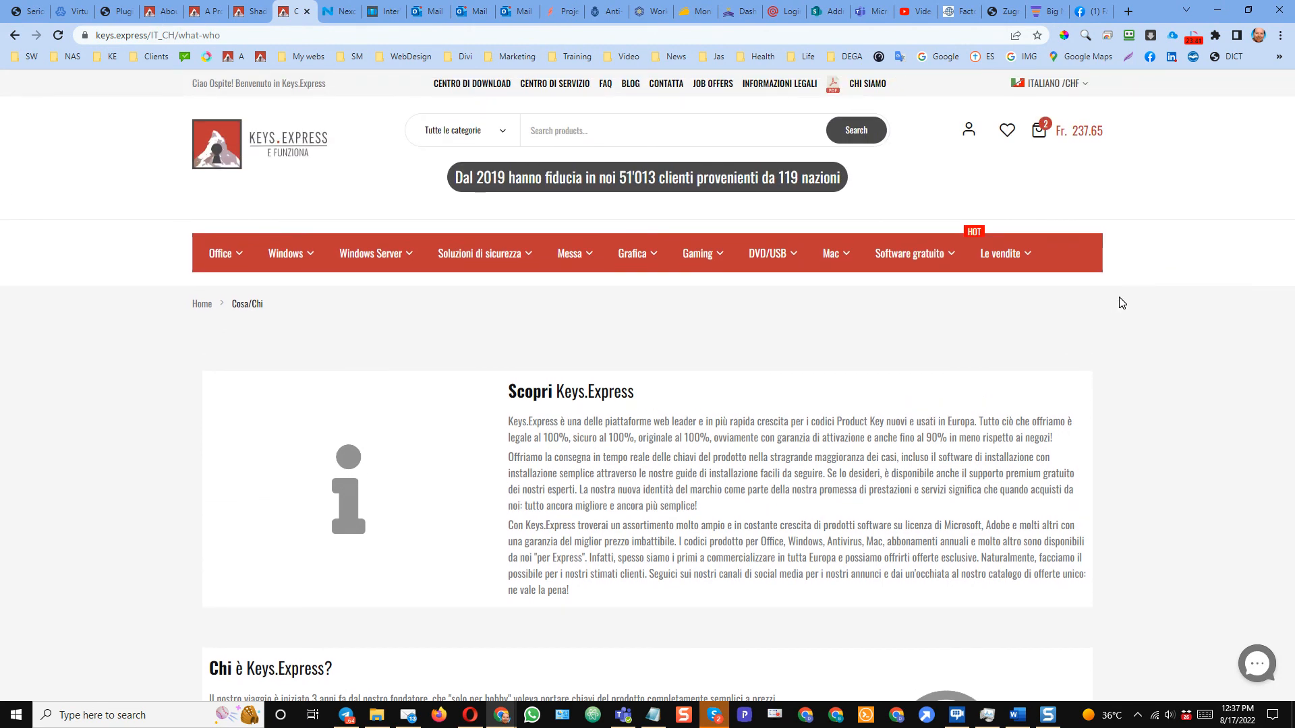
mouse_move(1078, 95)
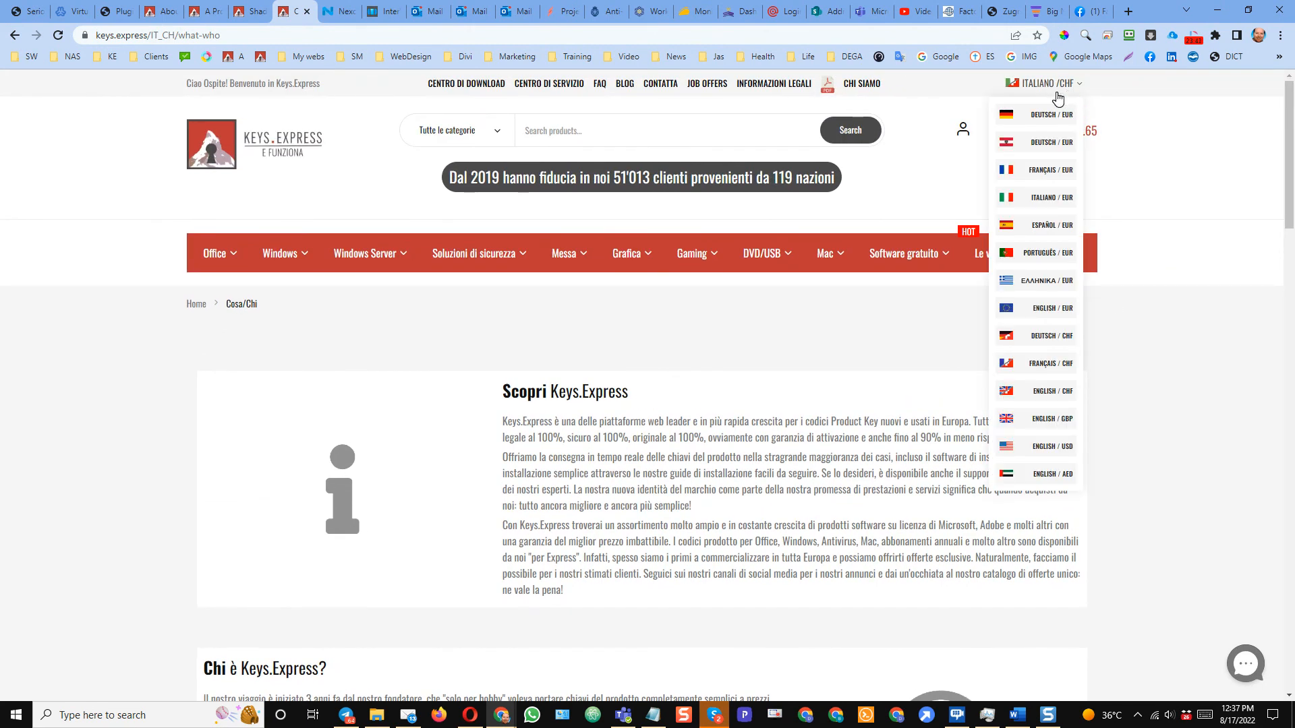